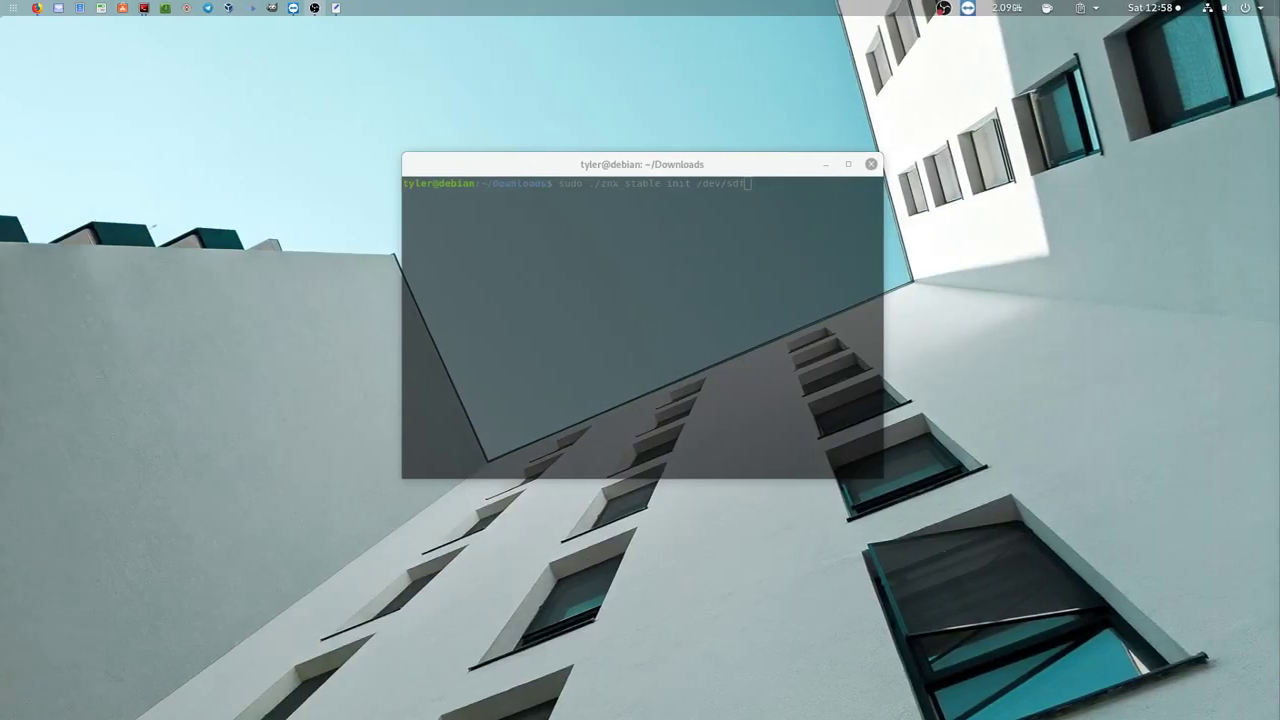
Initialize /dev/sdf with znx_stable under sudo, entering the account password, and deploy nitrux-stable-amd64.iso to it as nitrux/1_2_1.
click(737, 358)
key(Return)
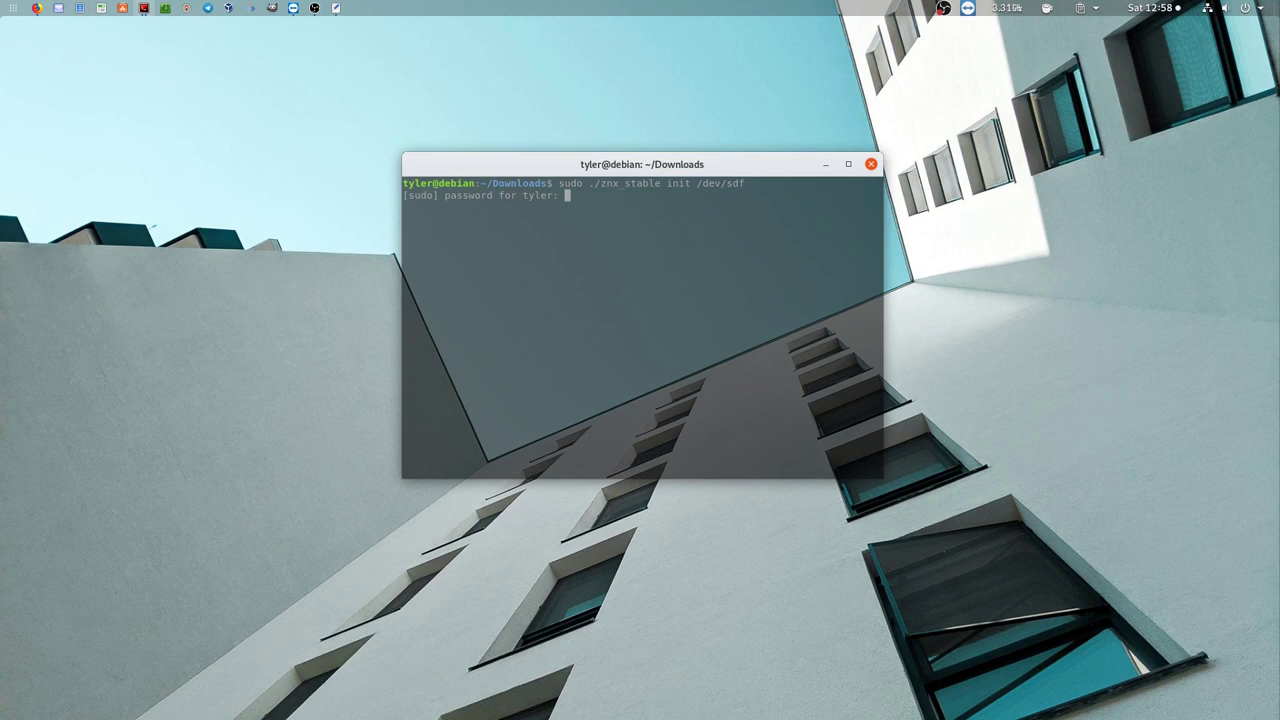
key(Return)
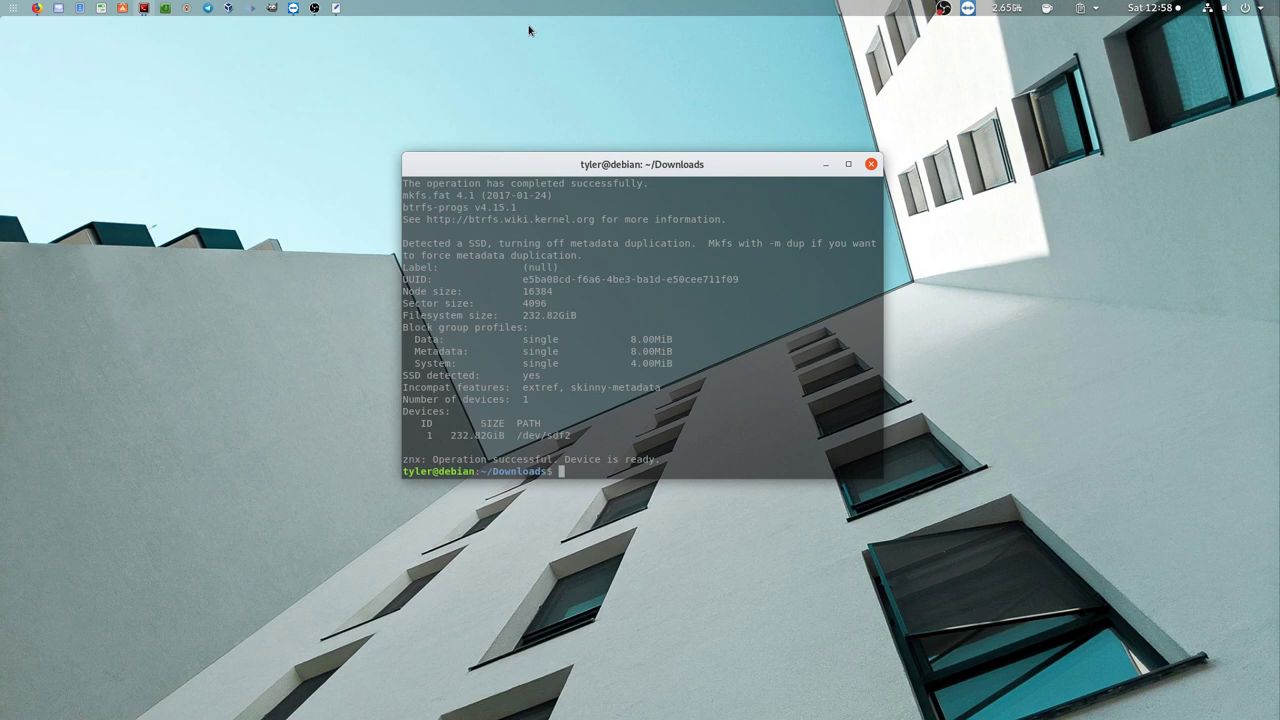
text(sudo ./znx stable deploy /dev/sdf nitrux/1_2_1 nitrux-stable-amd64.iso)
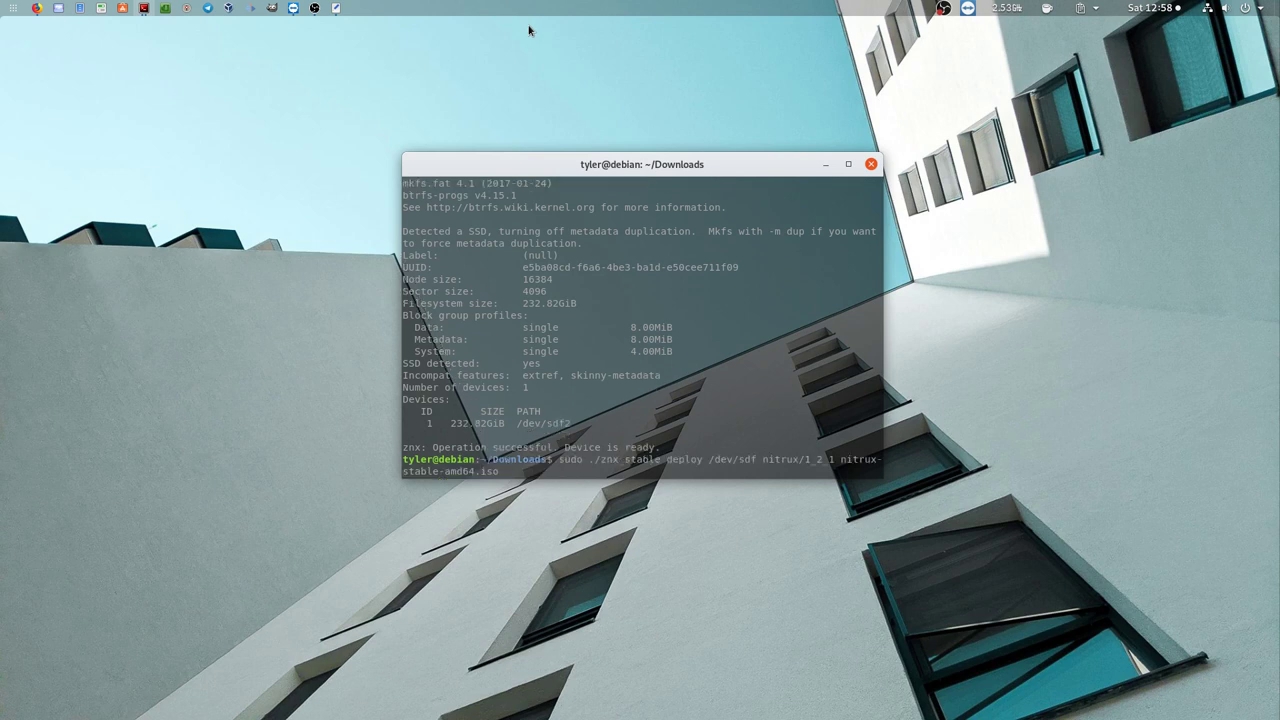
key(Return)
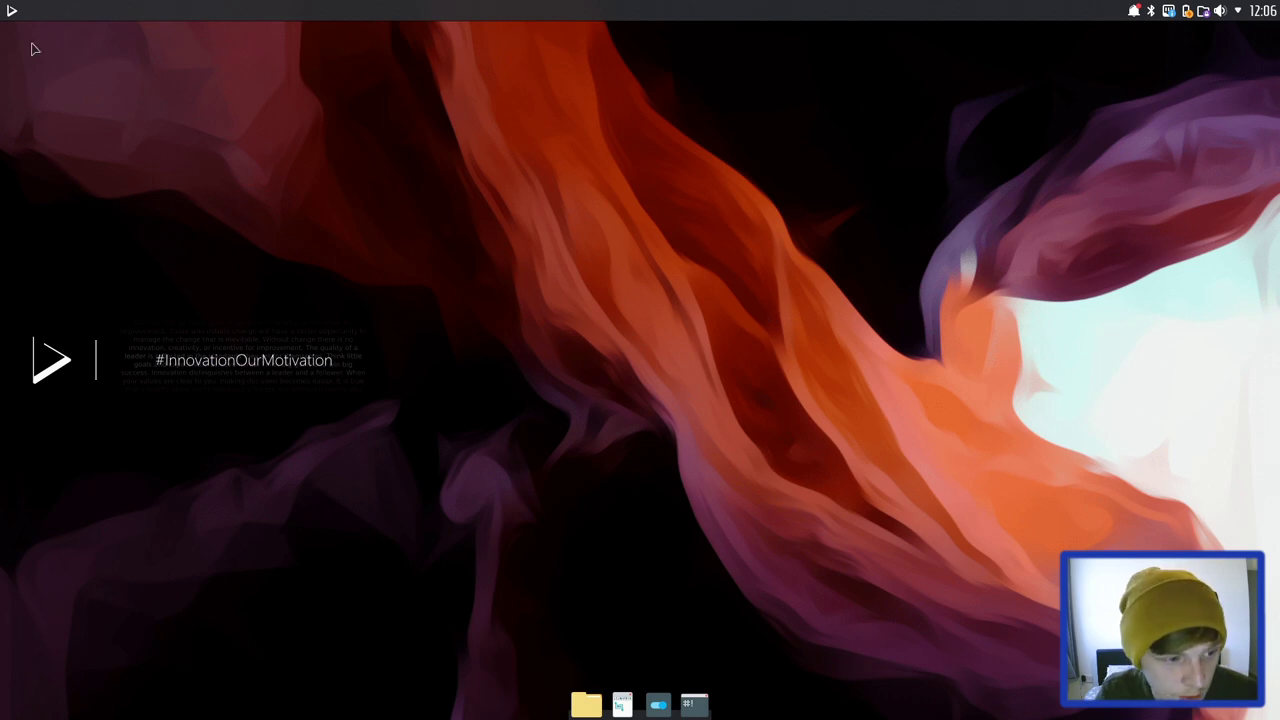
Open the application launcher, go to its second page of applications and view the KDE Apps folder.
click(14, 14)
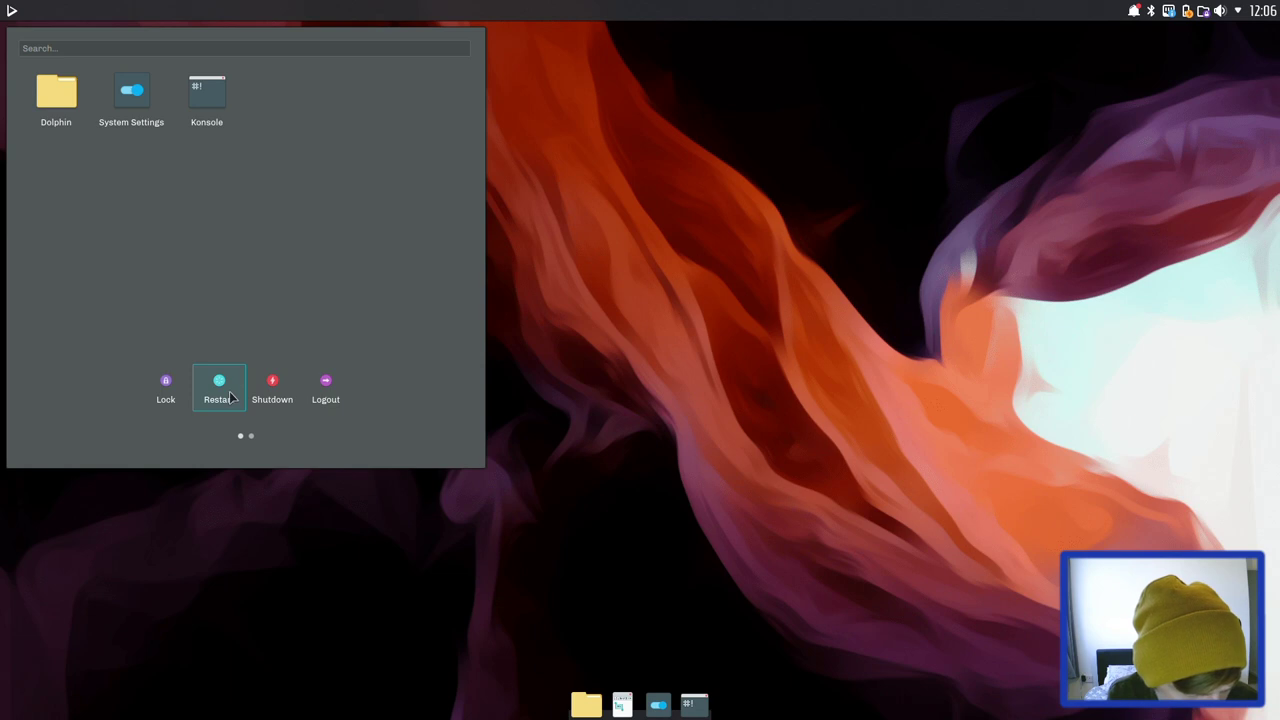
click(251, 436)
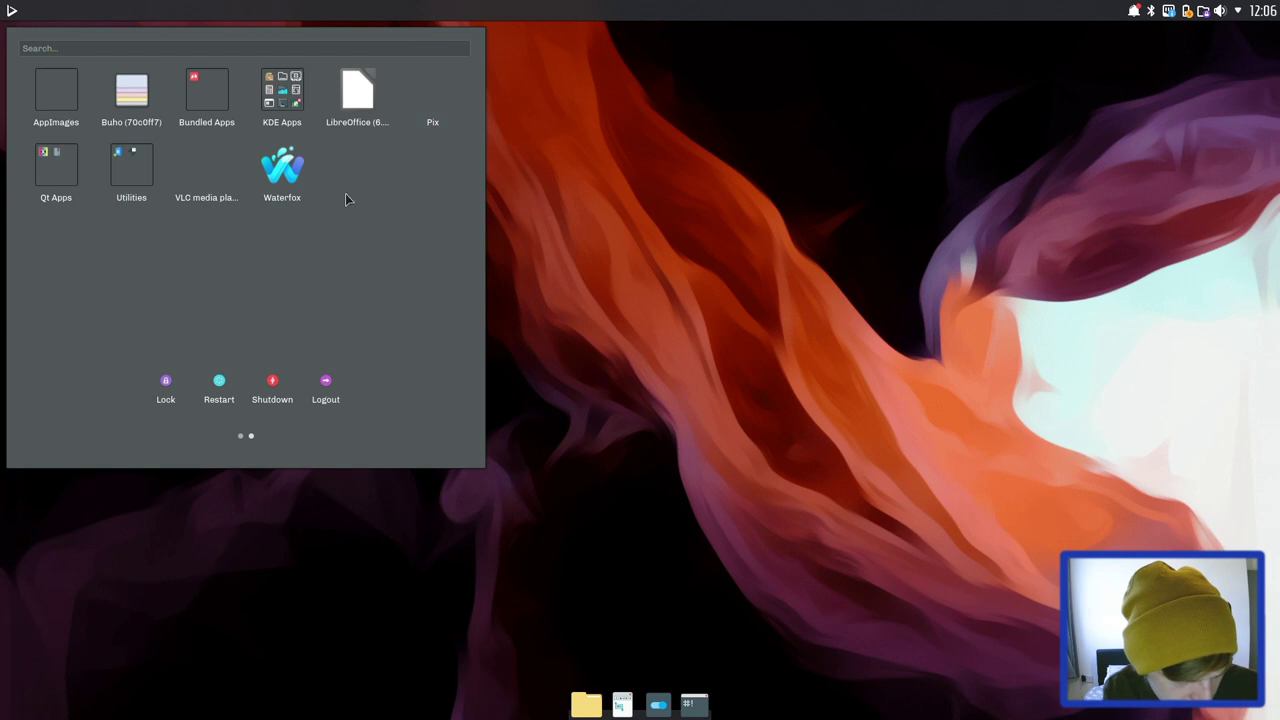
click(284, 100)
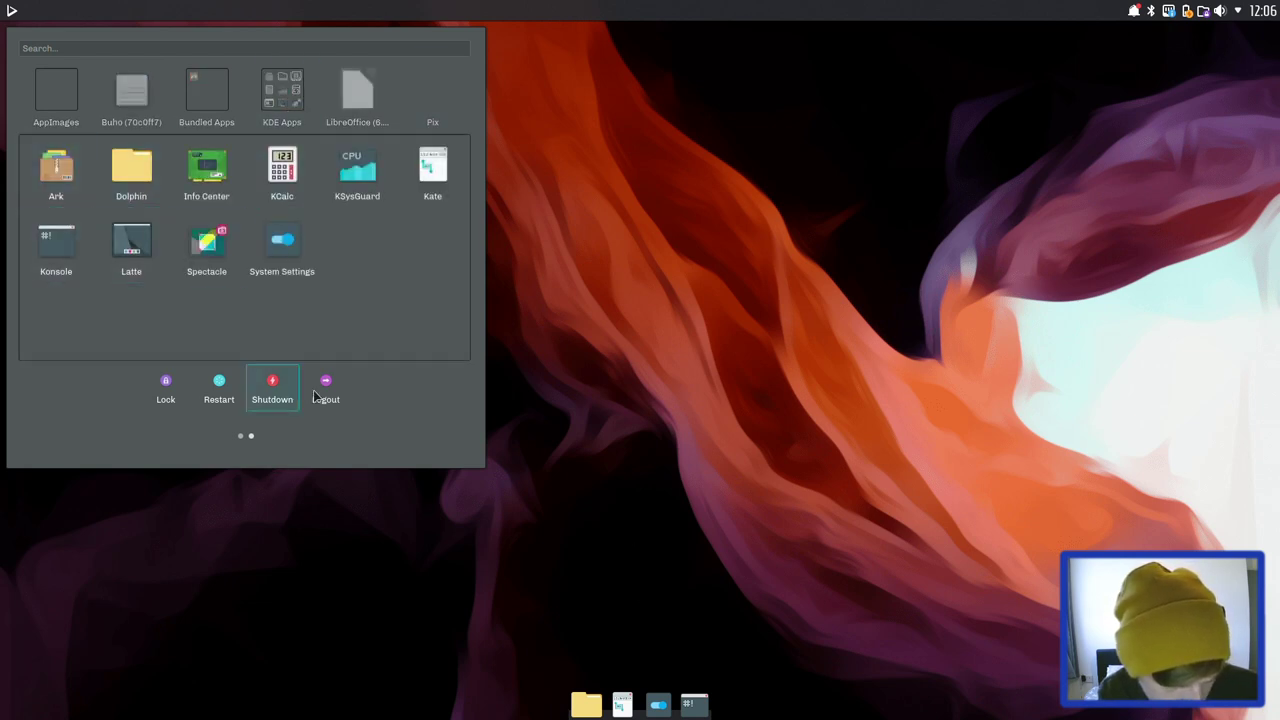
Open the Latte dock's settings to view its behavior options, and close them without changes.
right_click(621, 703)
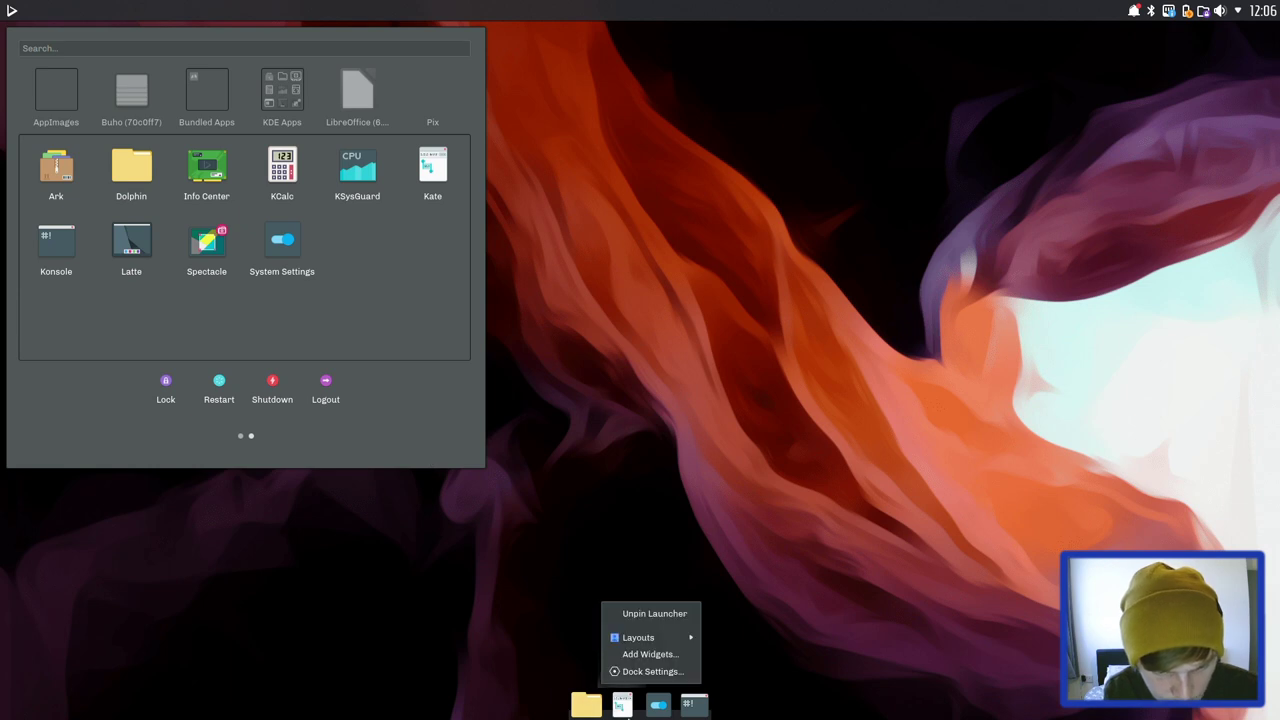
click(650, 672)
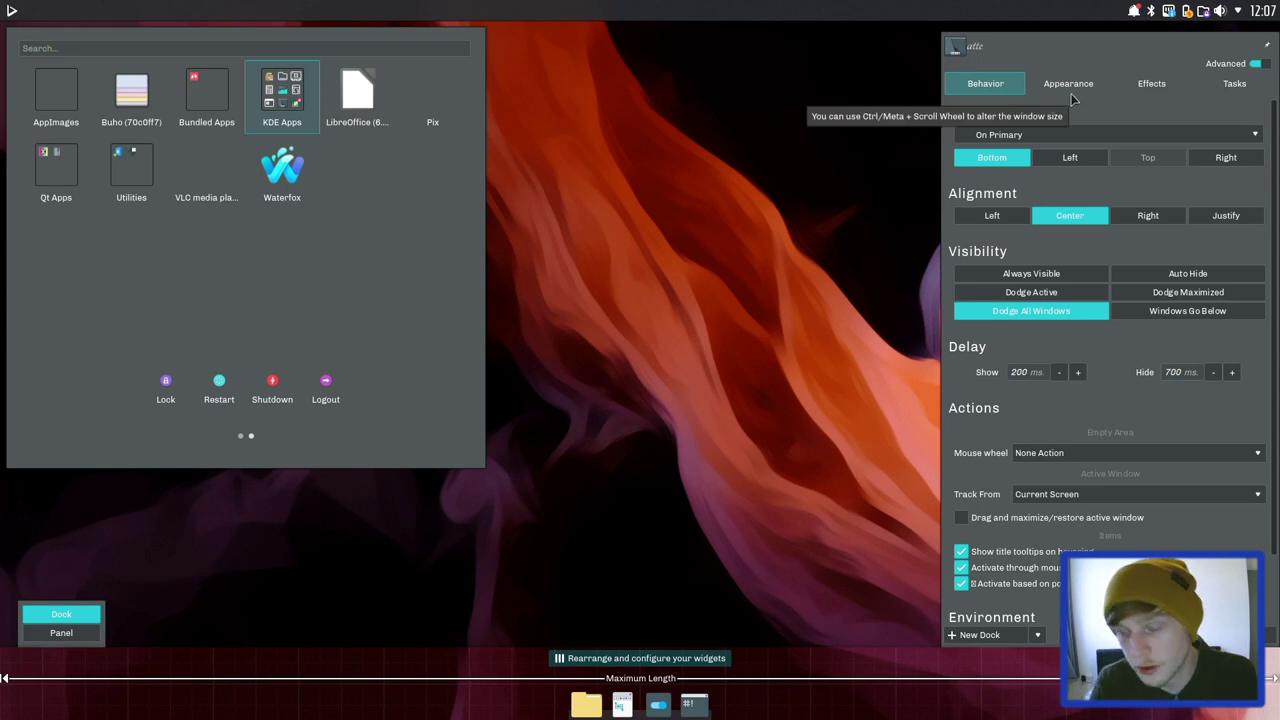
click(740, 343)
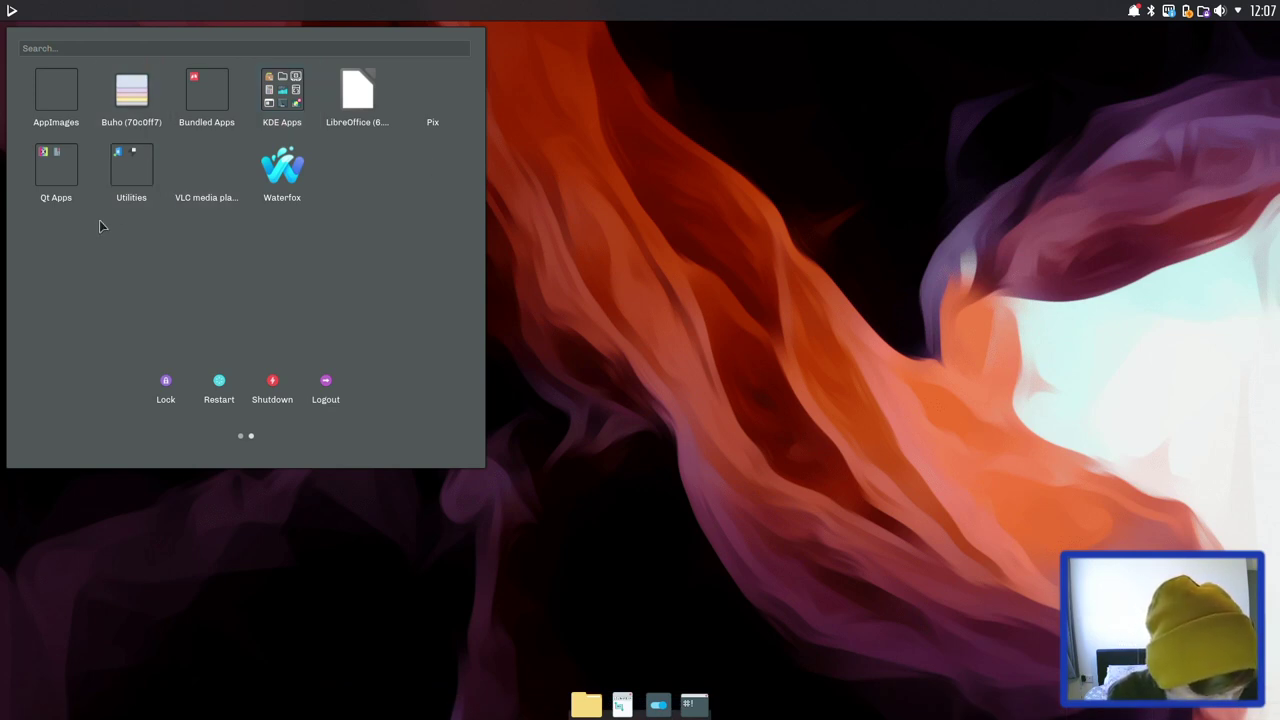
View the Utilities folder in the application launcher, and close the launcher.
click(110, 190)
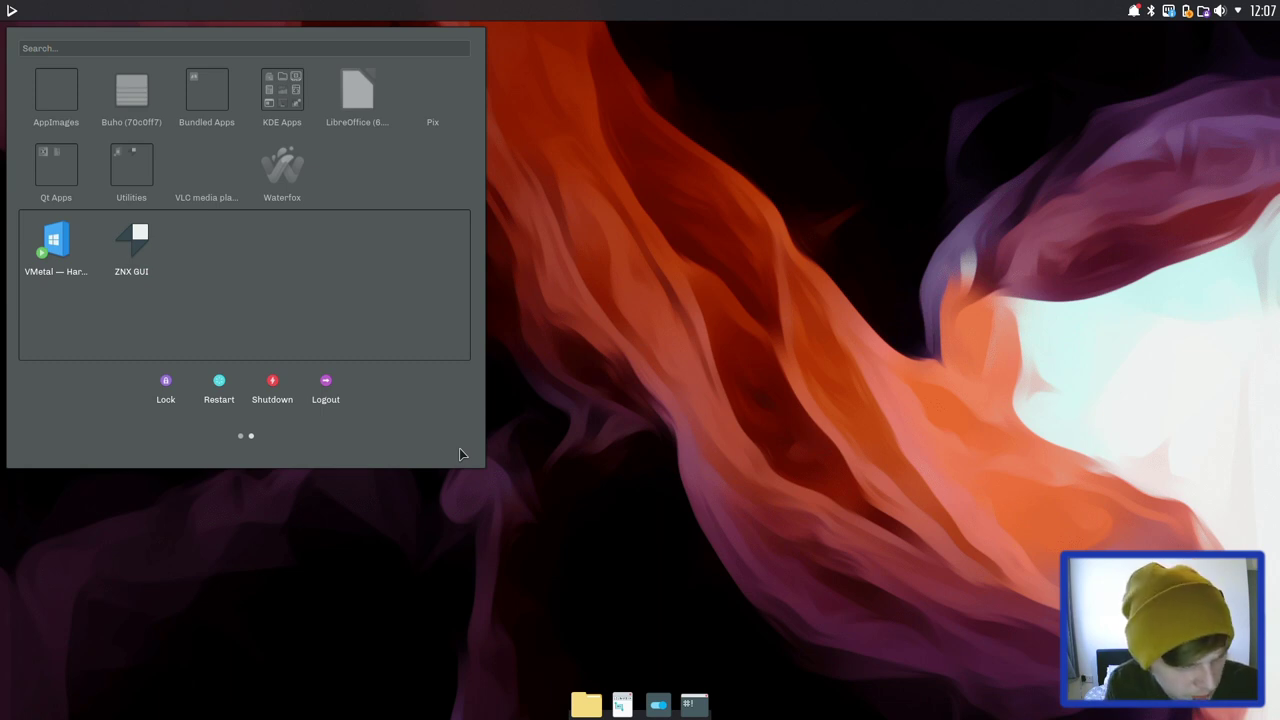
click(630, 266)
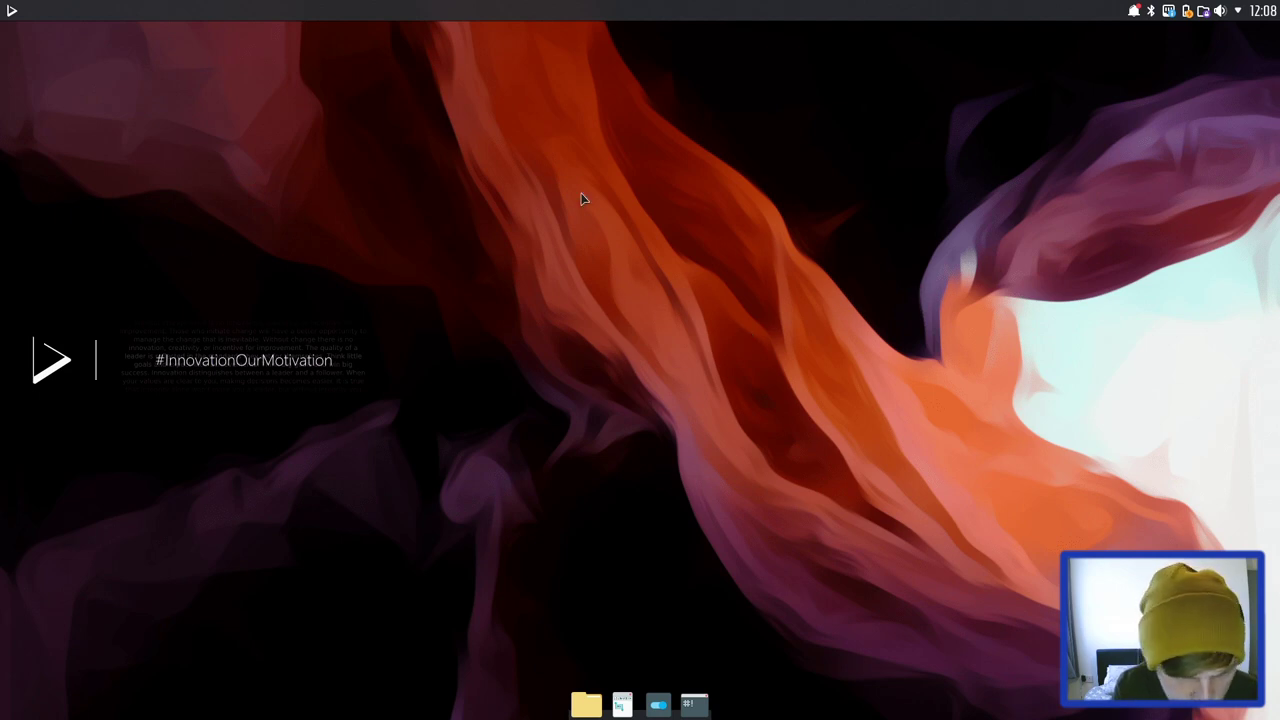
Search the application launcher for "software", clear the search and close the launcher.
click(12, 10)
text(soft)
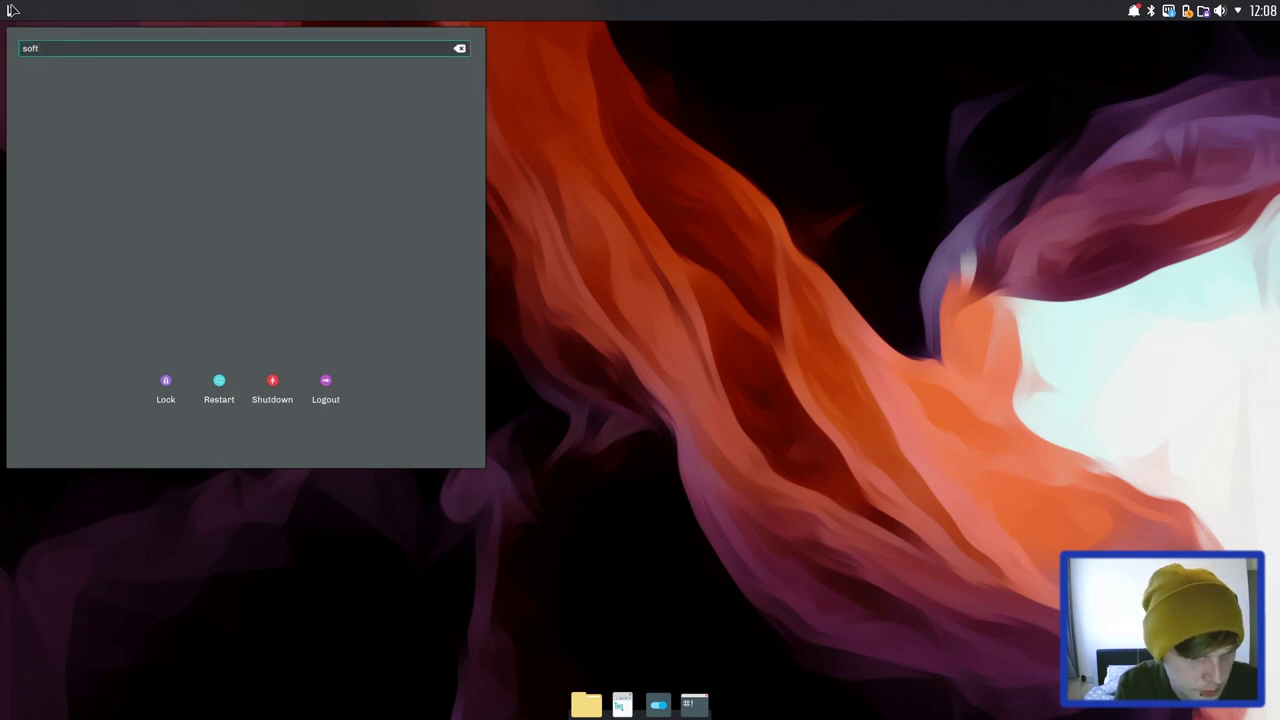
text(ware)
key(BackSpace)
key(BackSpace)
key(BackSpace)
key(BackSpace)
key(BackSpace)
key(BackSpace)
key(BackSpace)
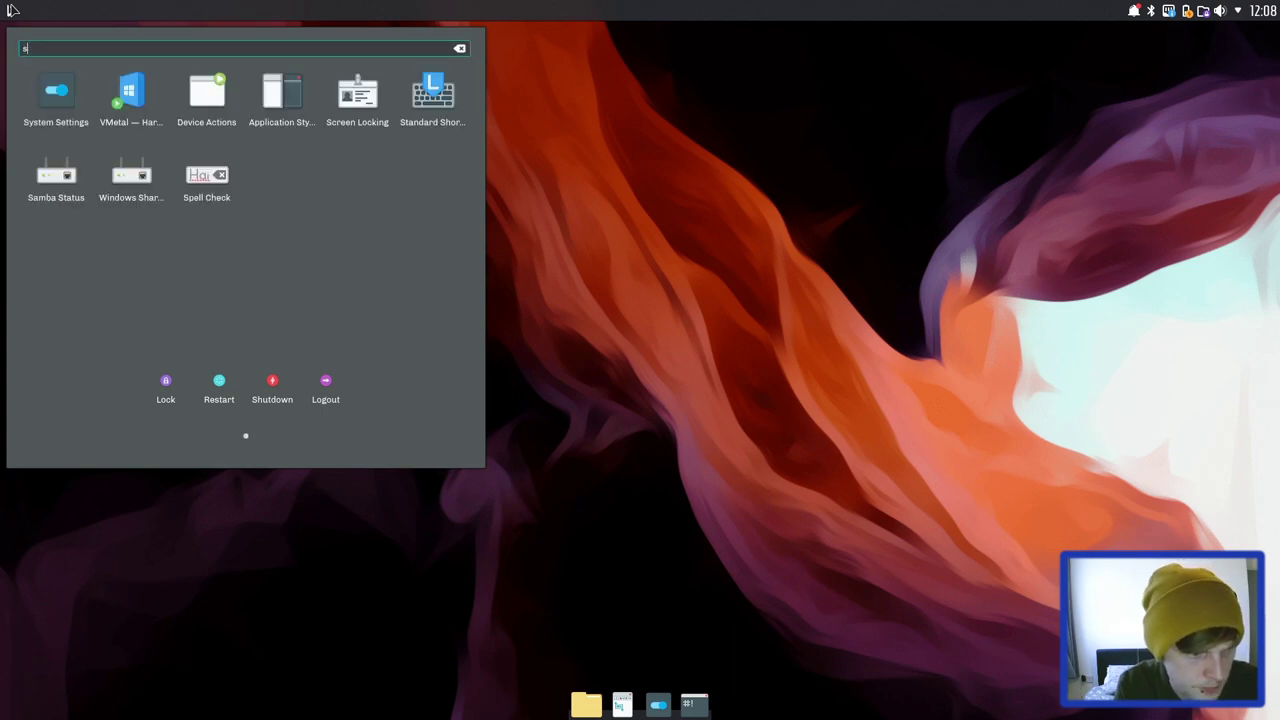
key(BackSpace)
key(Escape)
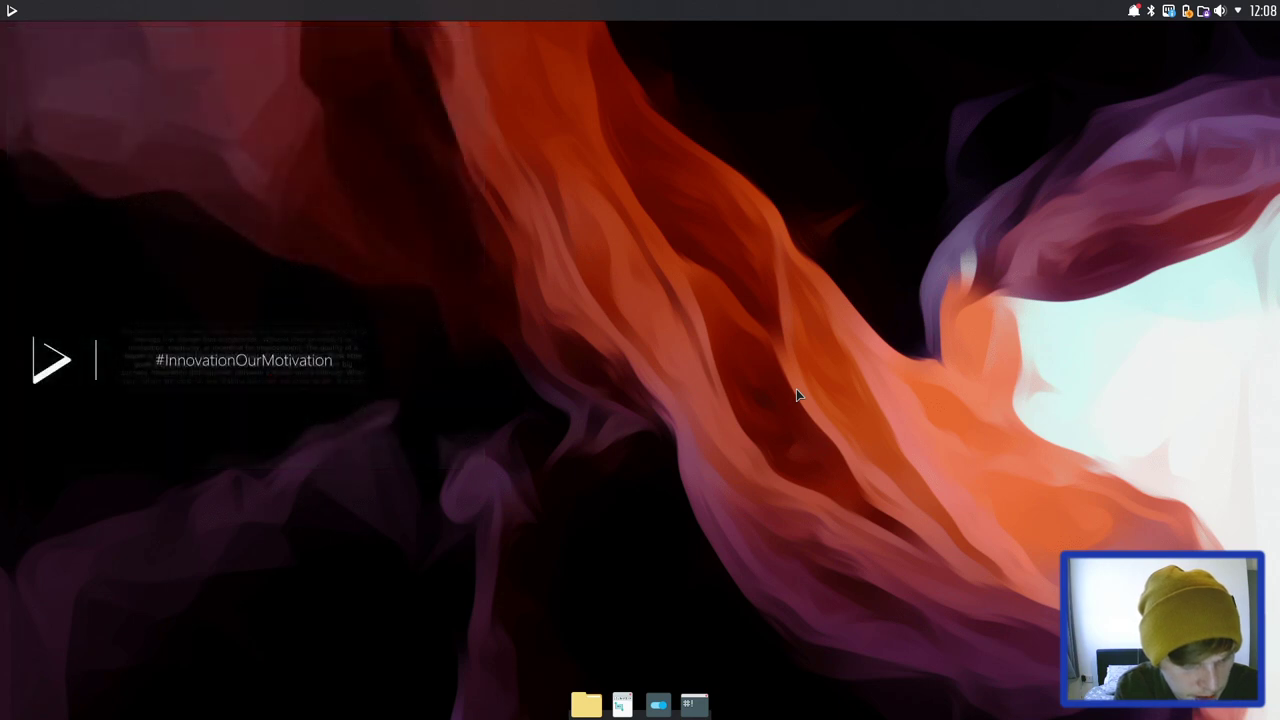
Search the application launcher for "znx", start ZNX GUI and choose update as the command to run.
click(4, 18)
text(znx)
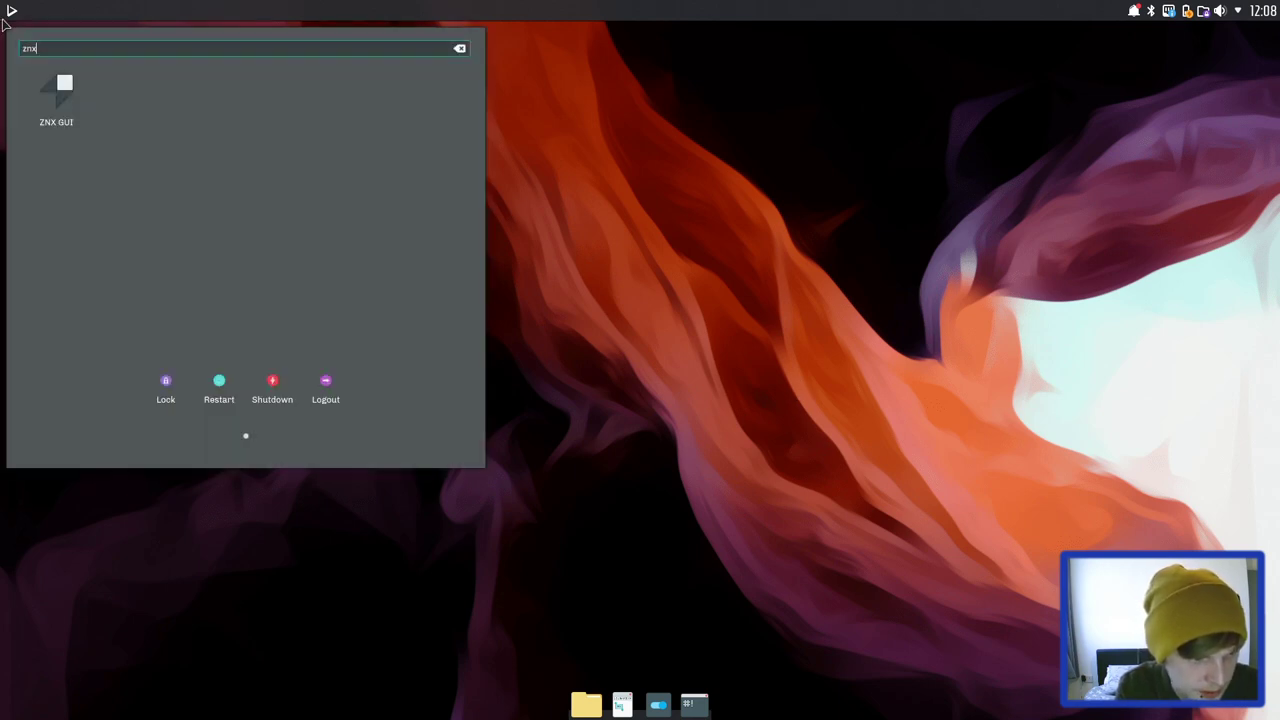
key(Return)
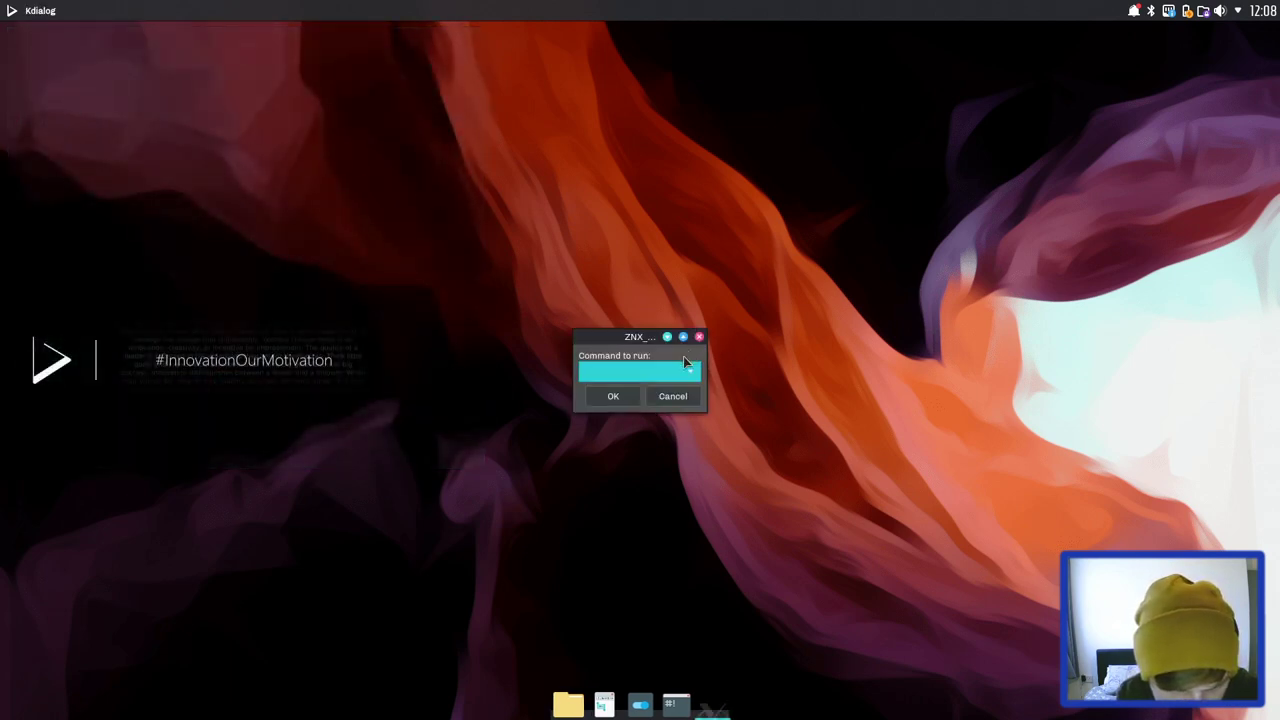
click(676, 372)
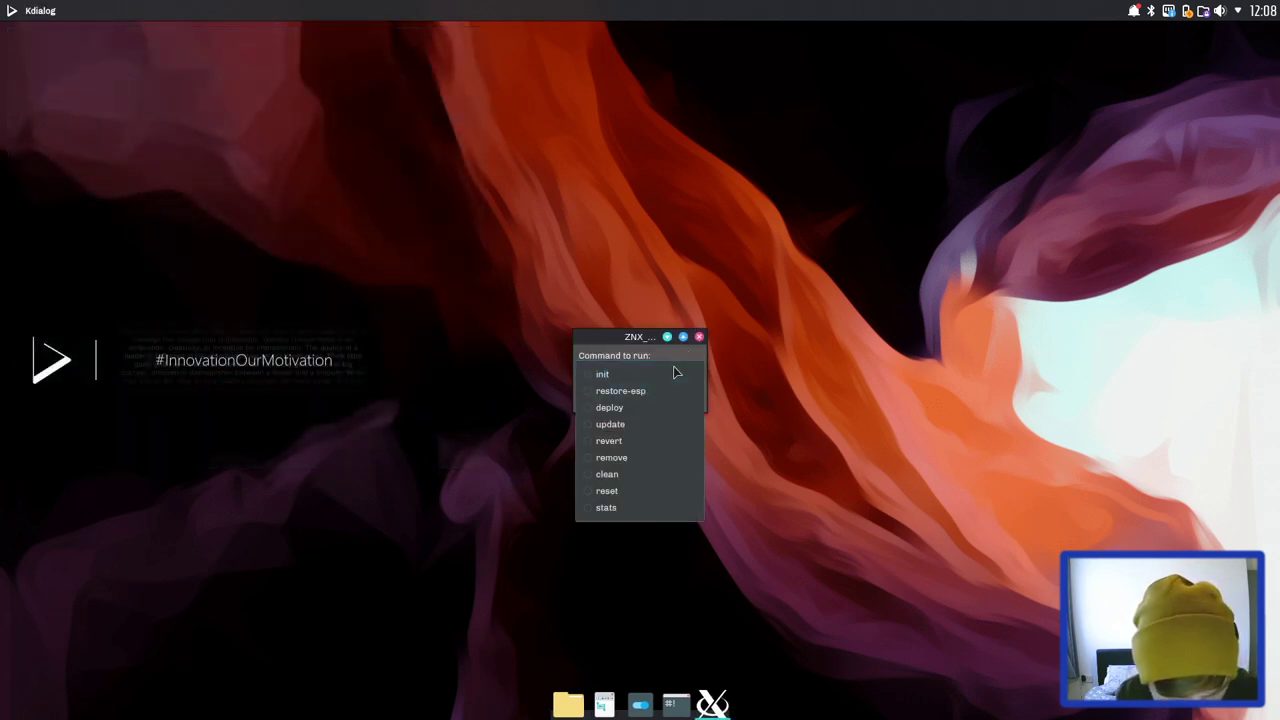
click(636, 426)
click(615, 399)
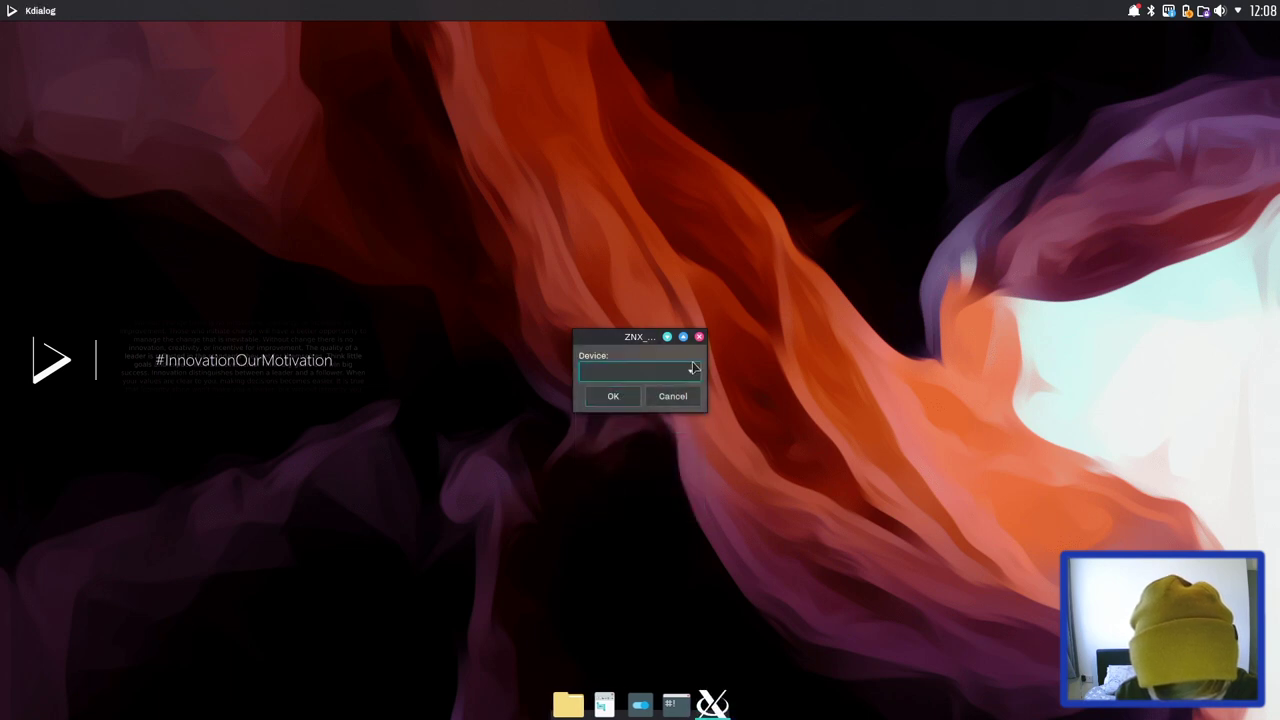
View the devices offered for the ZNX update, and cancel the device selection and the password request.
click(693, 369)
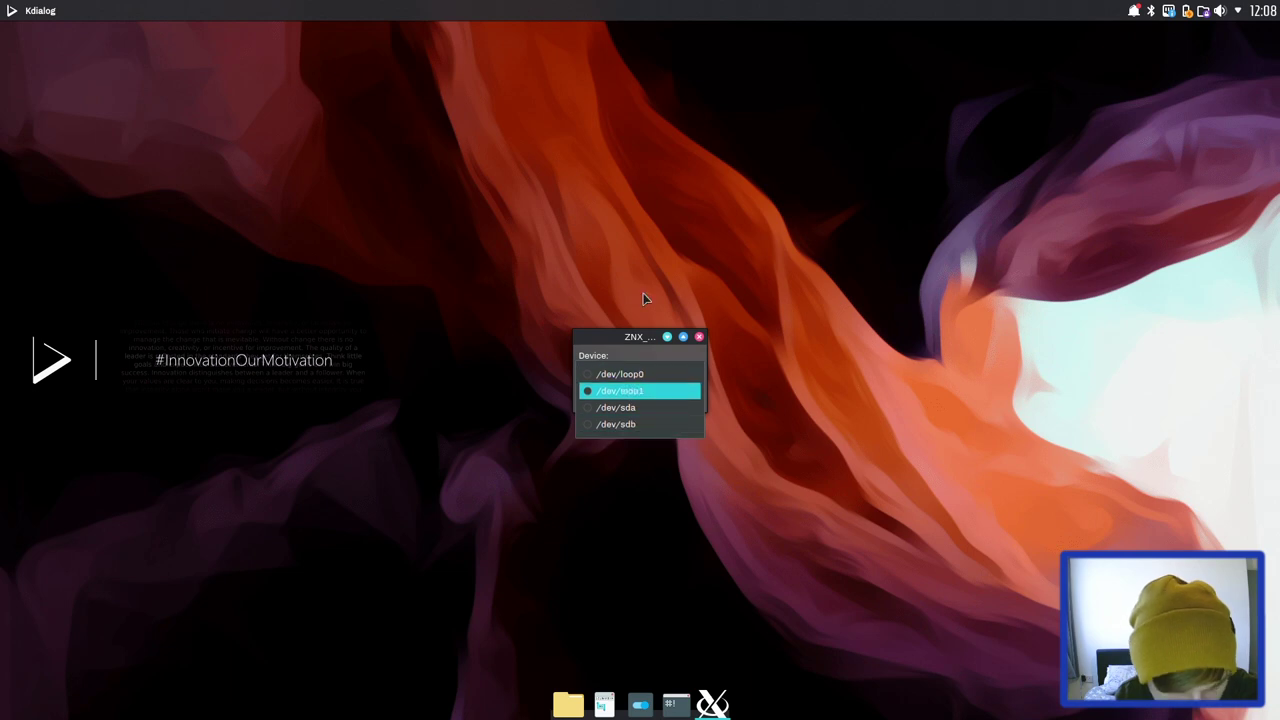
click(621, 352)
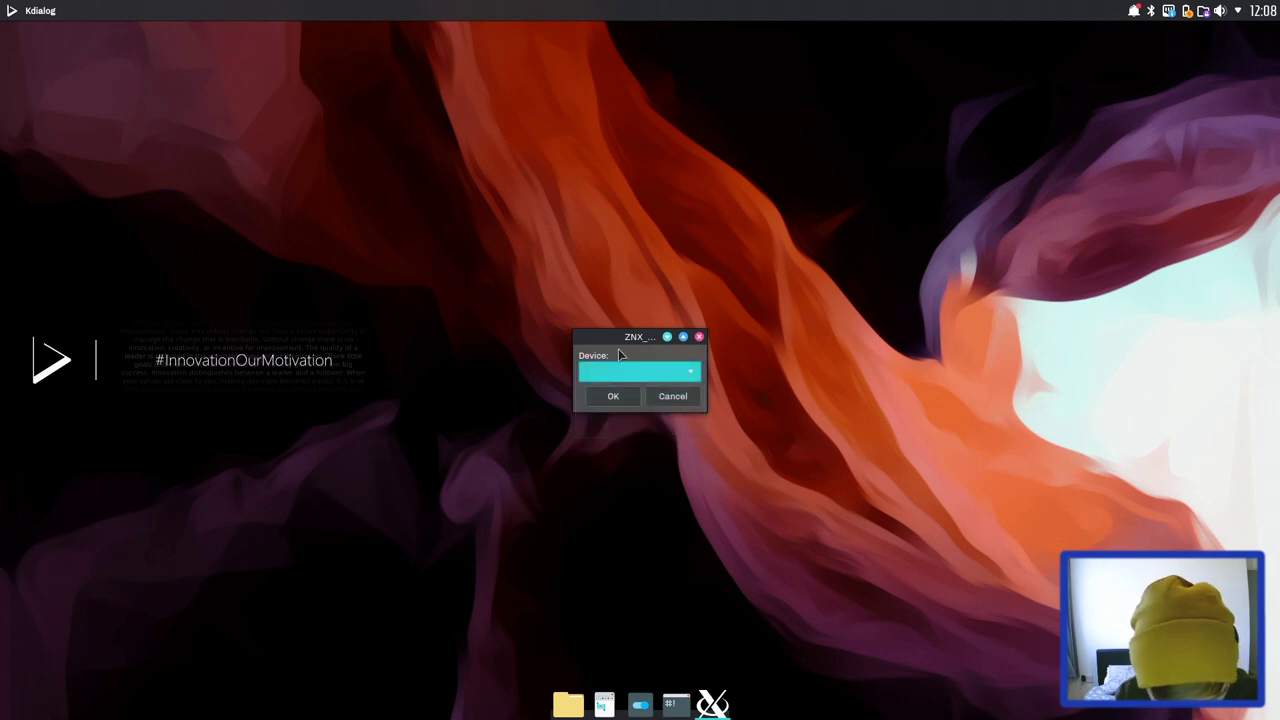
click(662, 397)
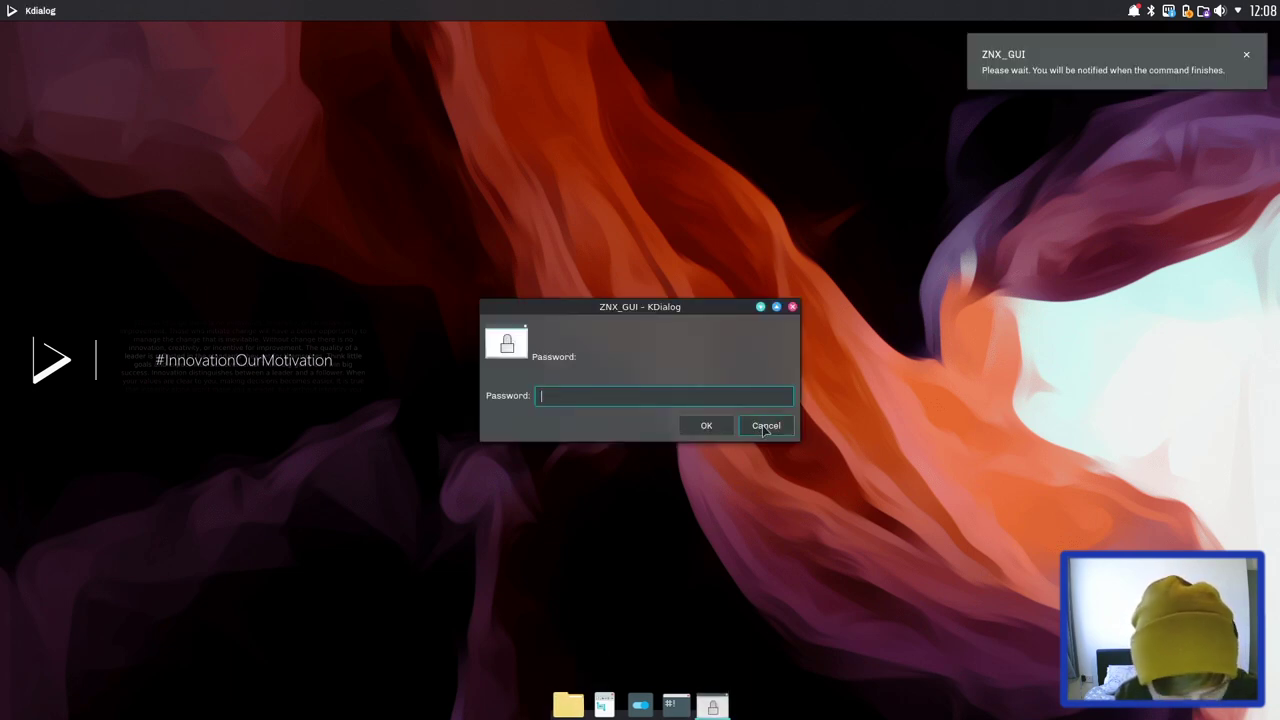
click(764, 426)
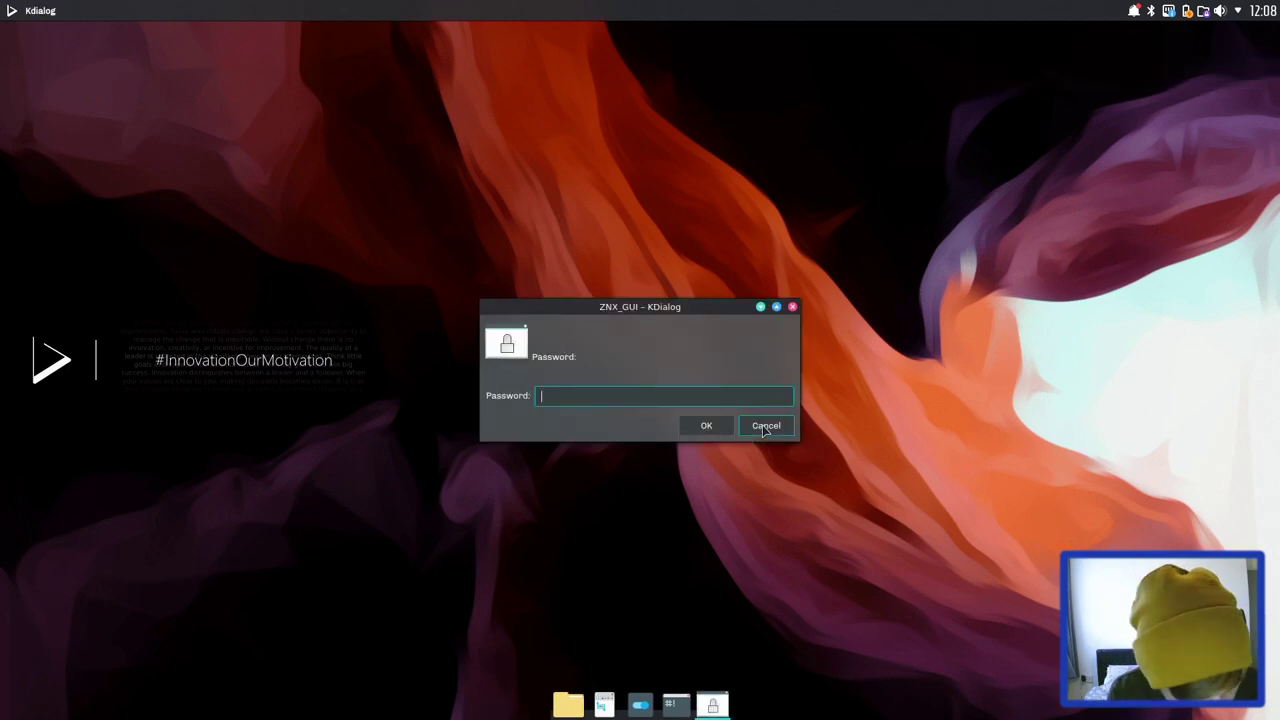
click(764, 426)
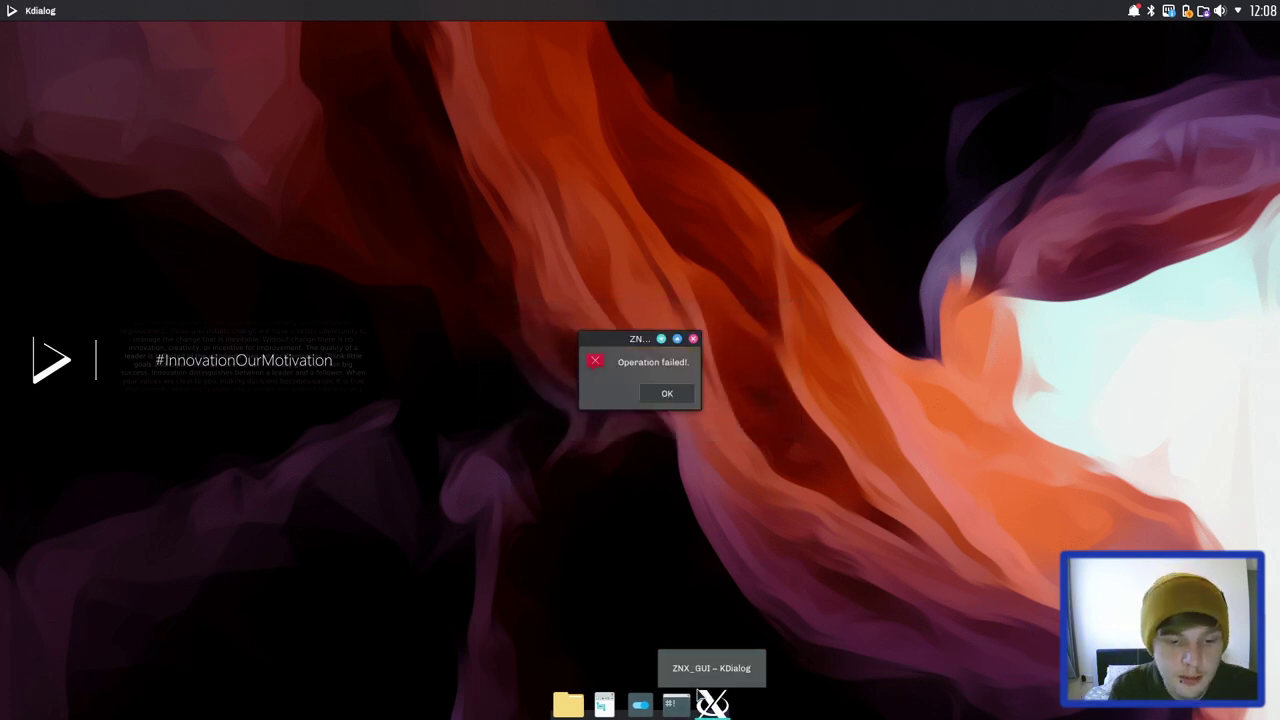
click(667, 394)
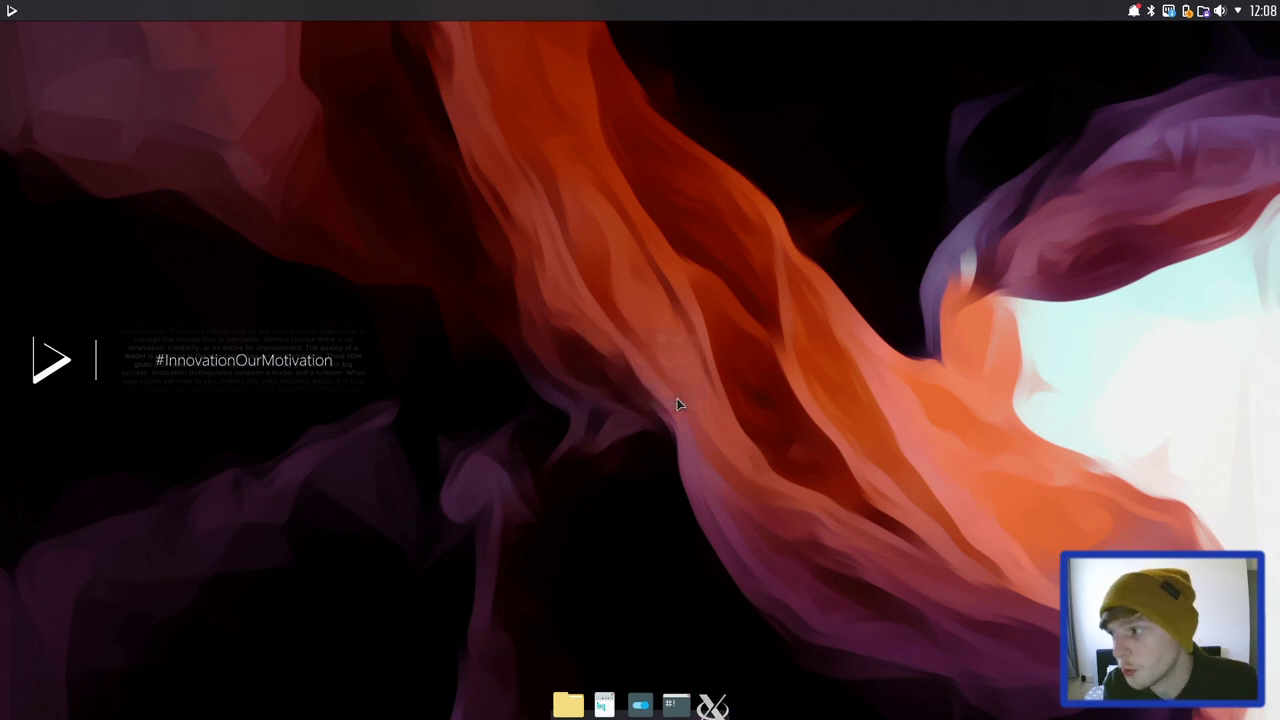
Open a Konsole terminal, move its window away from the screen corner and run vim.
click(700, 705)
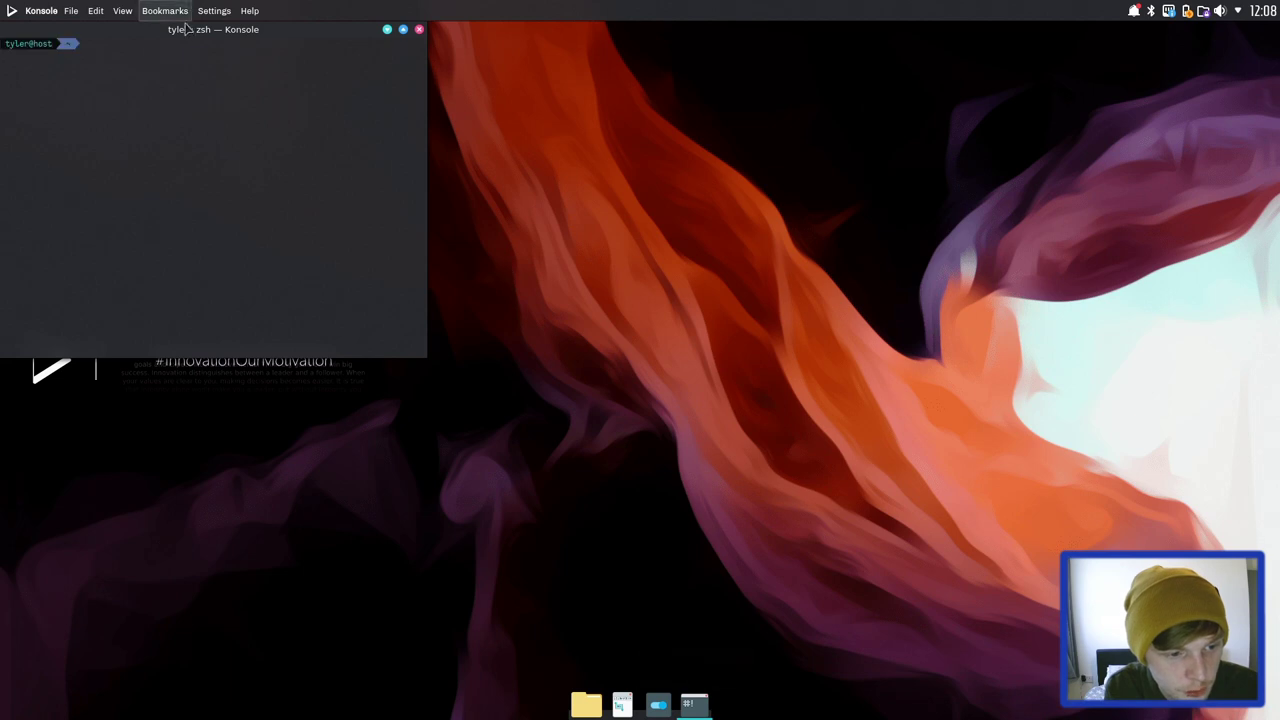
drag(213, 30, 341, 101)
text(vim)
key(Return)
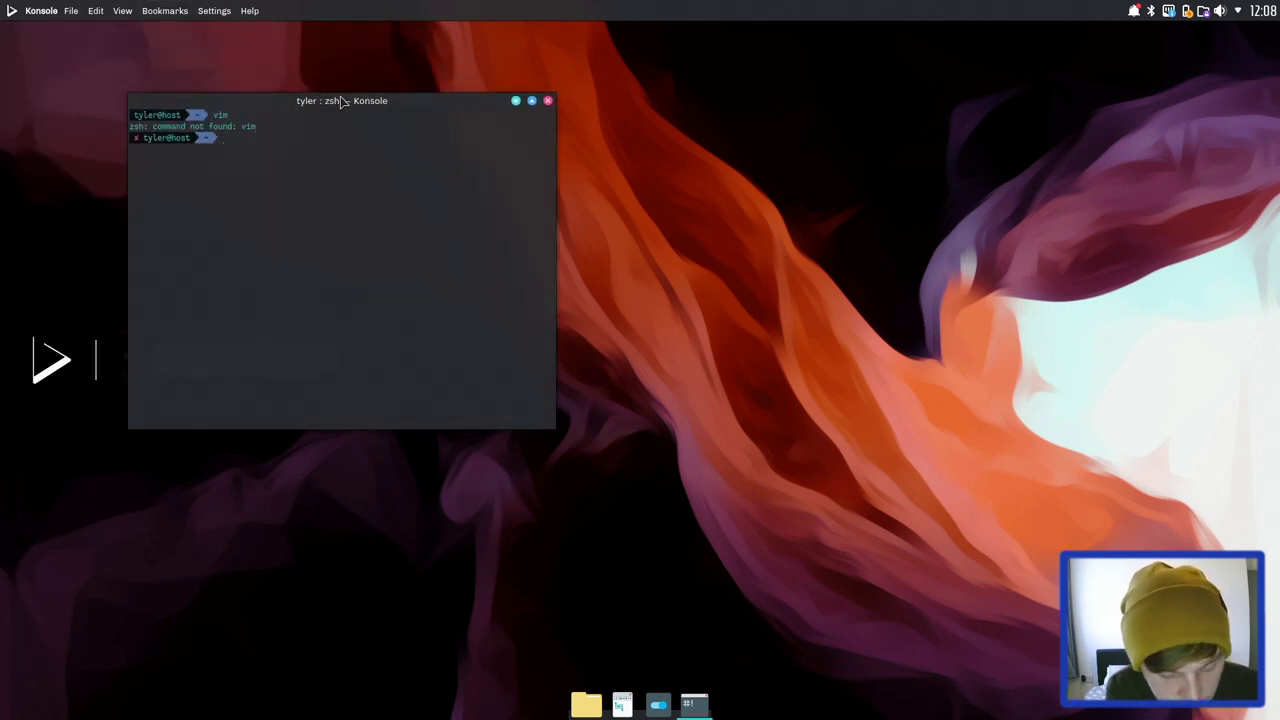
Run brew install vim and enter the sudo password to use the recommended /home/linuxbrew/.linuxbrew directory.
text(brew i)
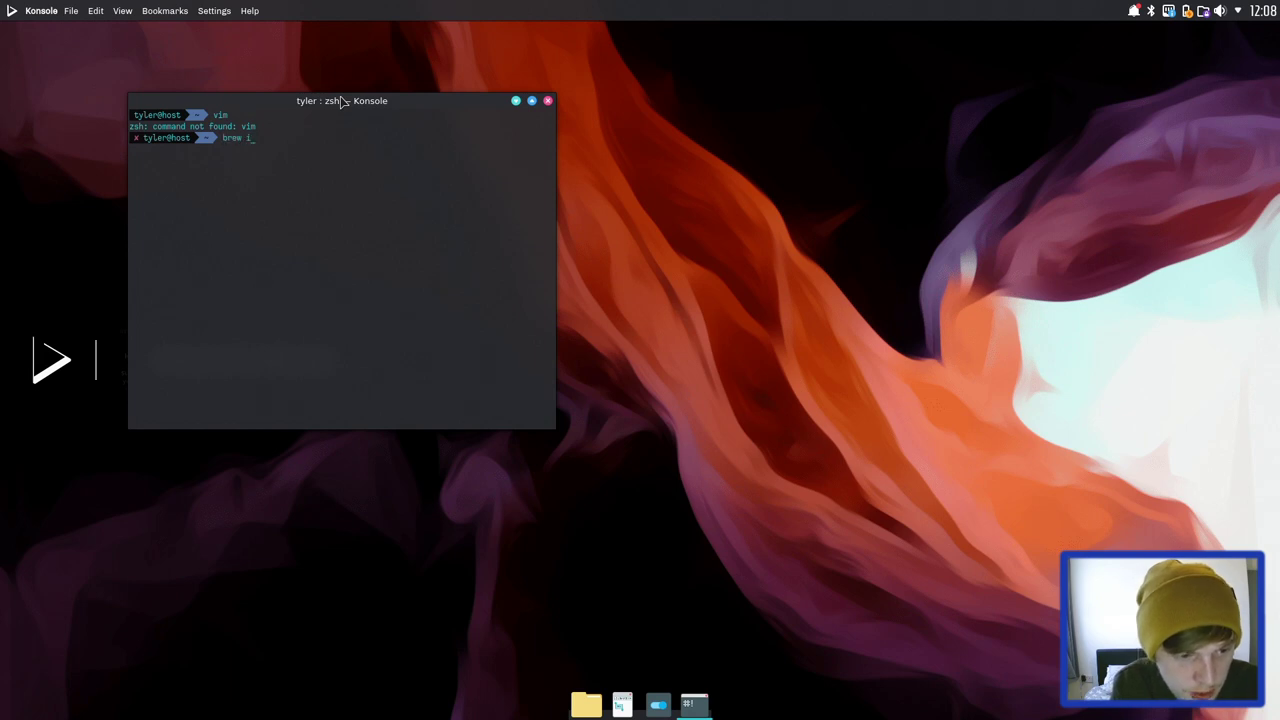
text(nstall vim)
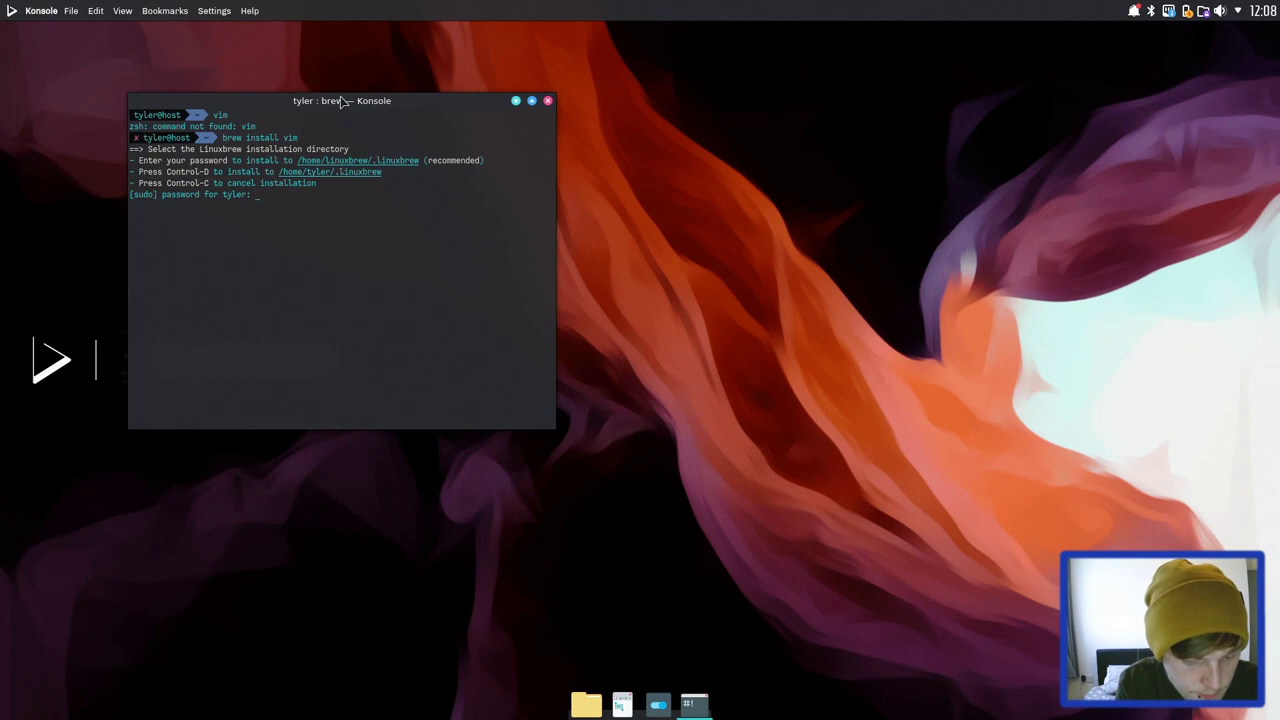
key(Return)
key(Return)
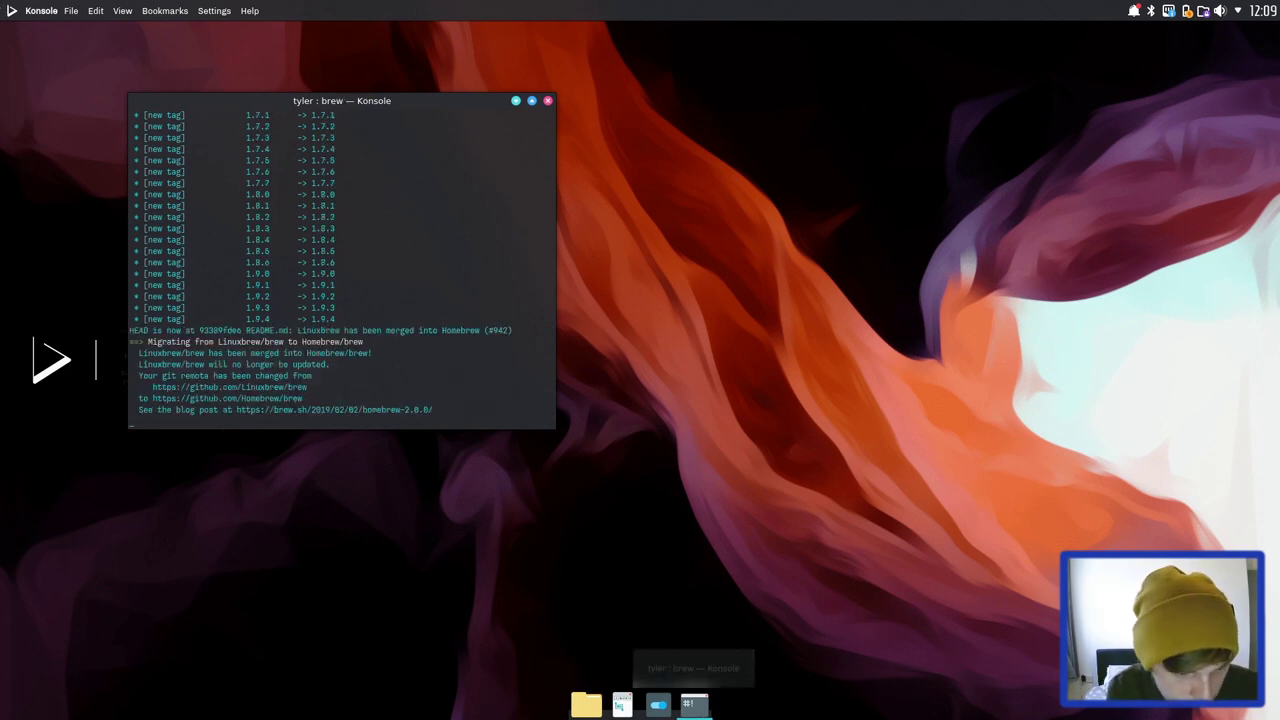
Start the Waterfox browser from the launcher's second page, and reposition the Konsole and browser windows.
click(10, 10)
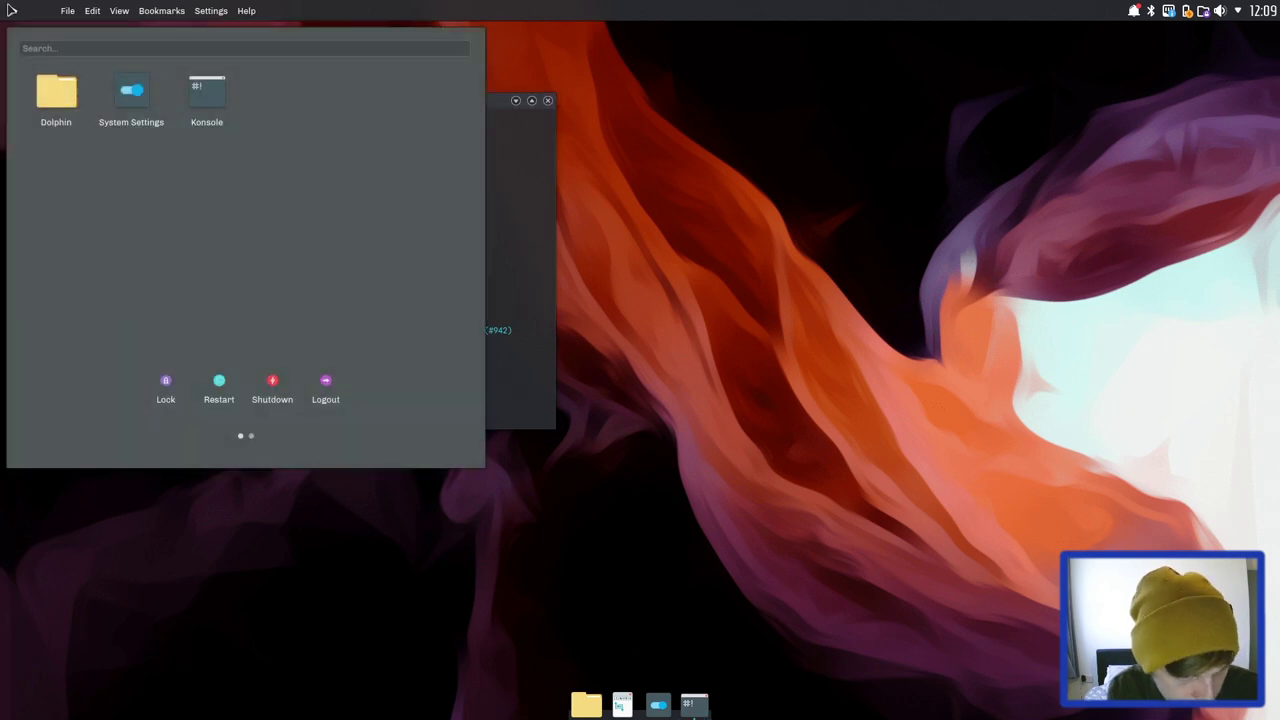
click(252, 435)
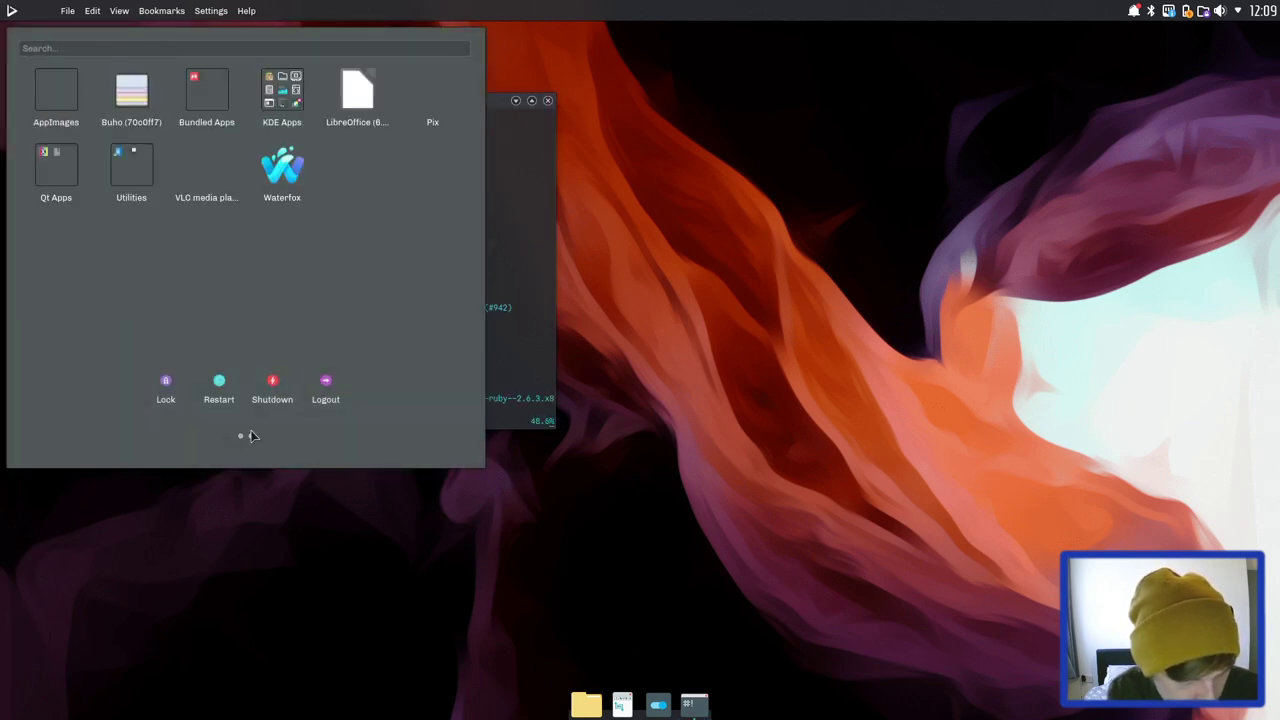
click(289, 207)
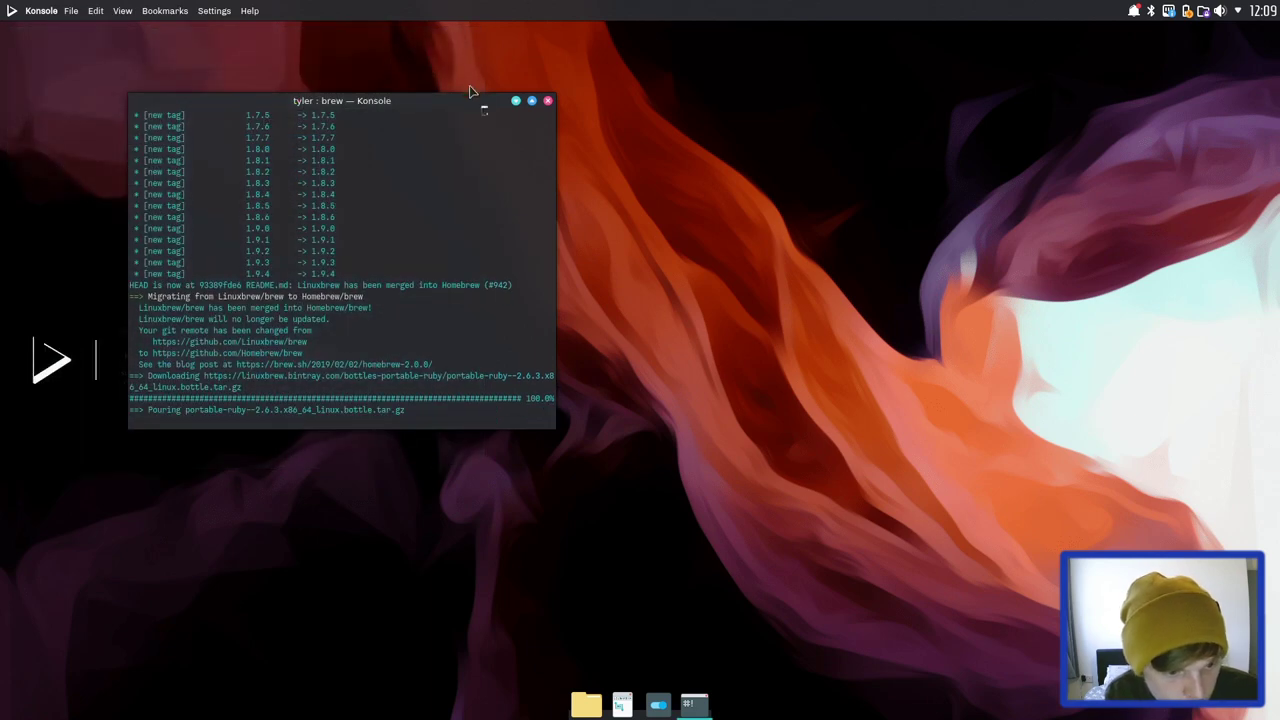
drag(375, 101, 321, 108)
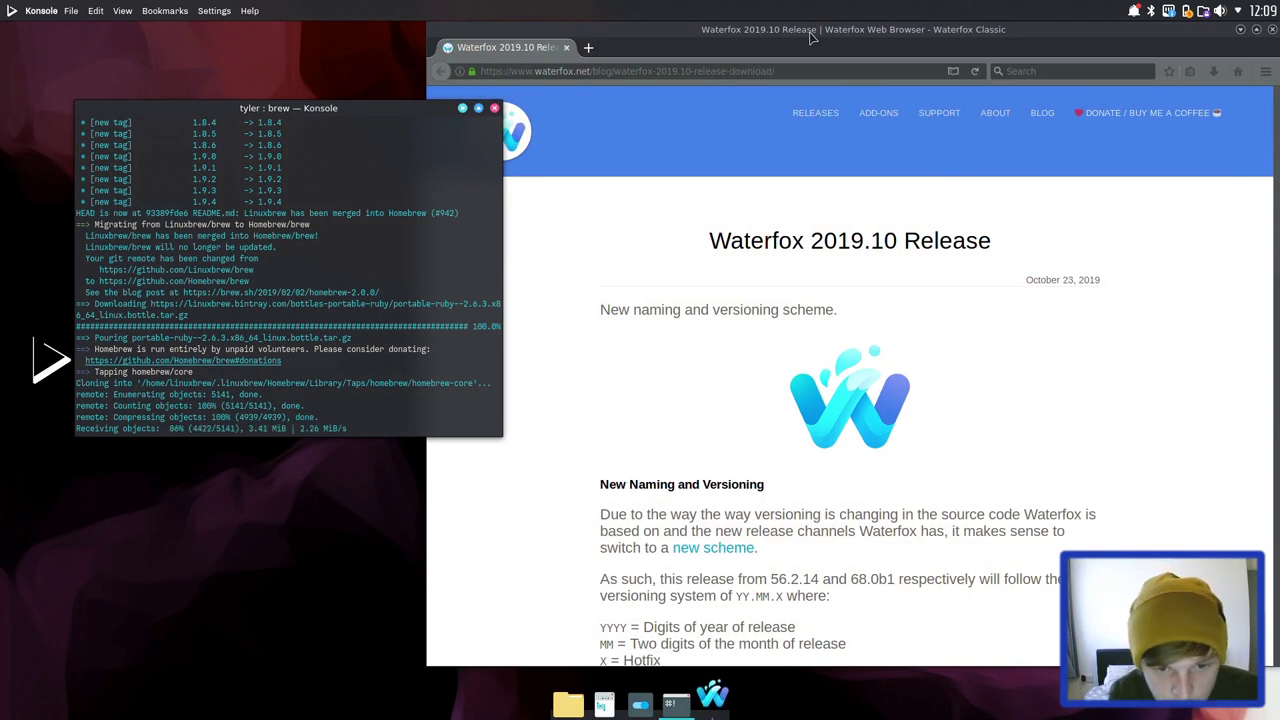
drag(826, 47, 739, 48)
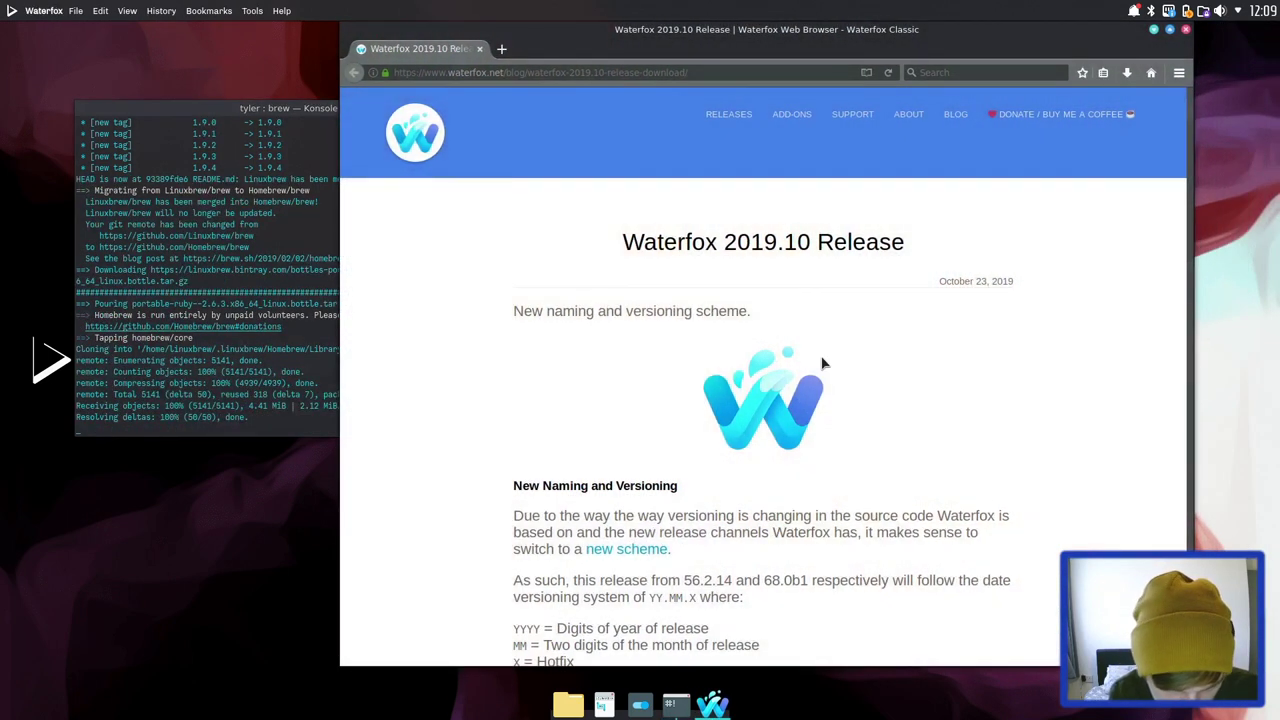
Read through the Waterfox 2019.10 release notes and return to the start of the page.
scroll(822, 357, down, 4)
scroll(822, 357, down, 4)
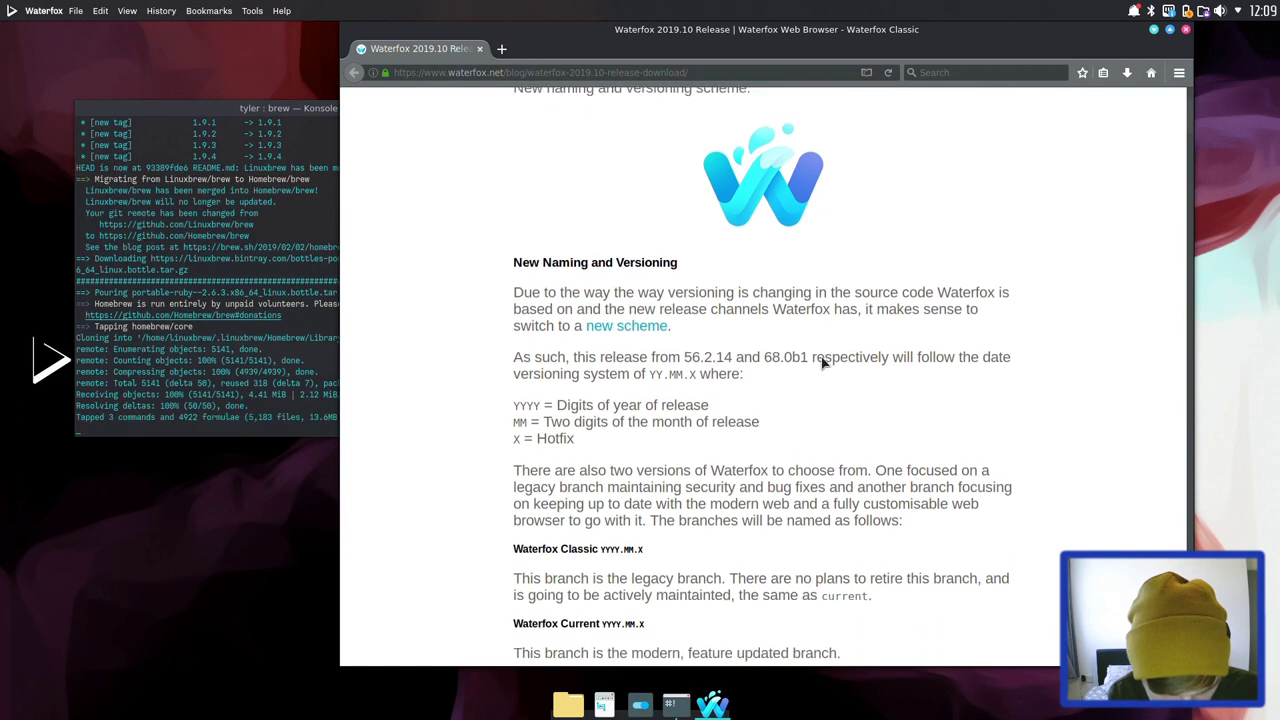
scroll(822, 357, down, 4)
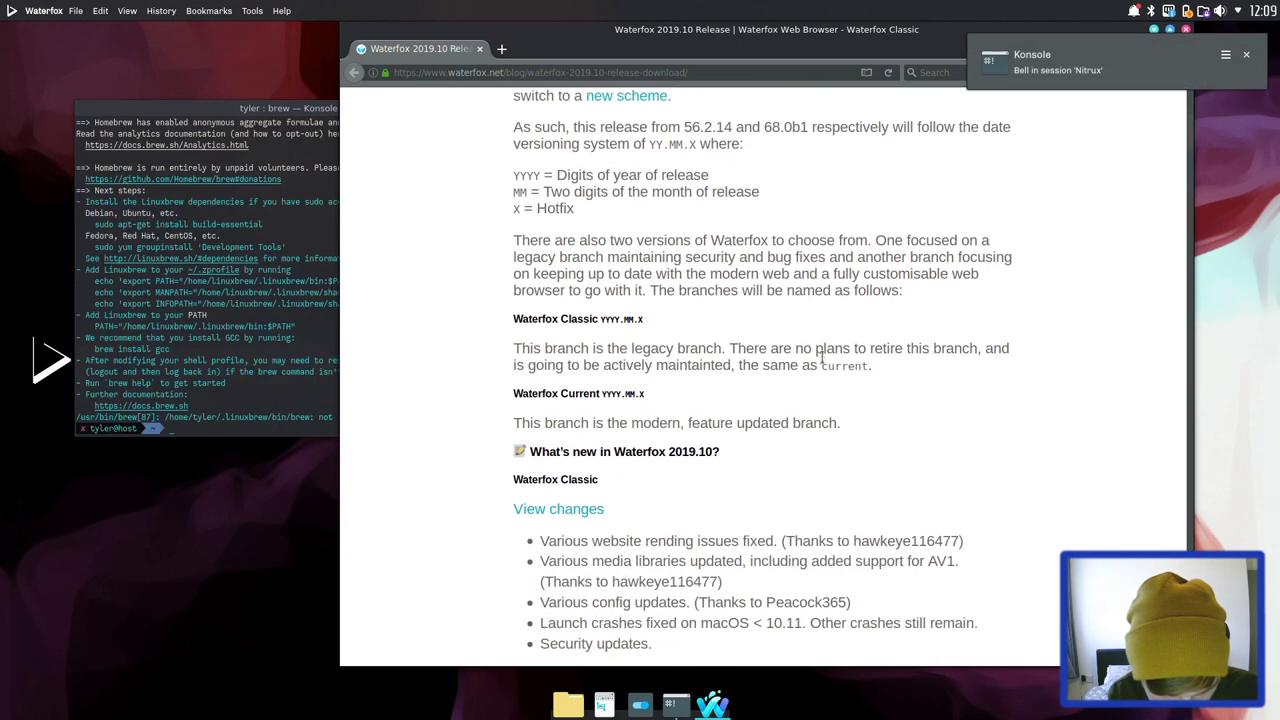
scroll(822, 360, up, 12)
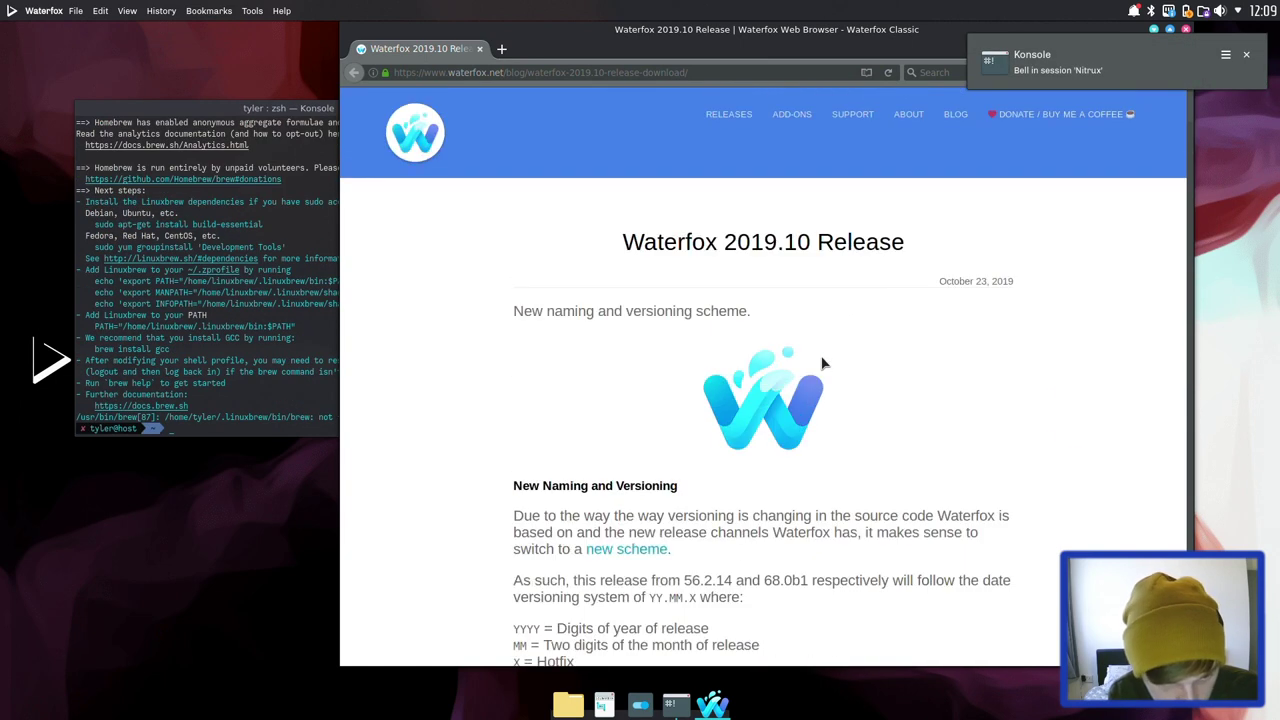
Run vim in the Konsole terminal, and run brew install vim again.
click(234, 427)
text(vim)
key(Return)
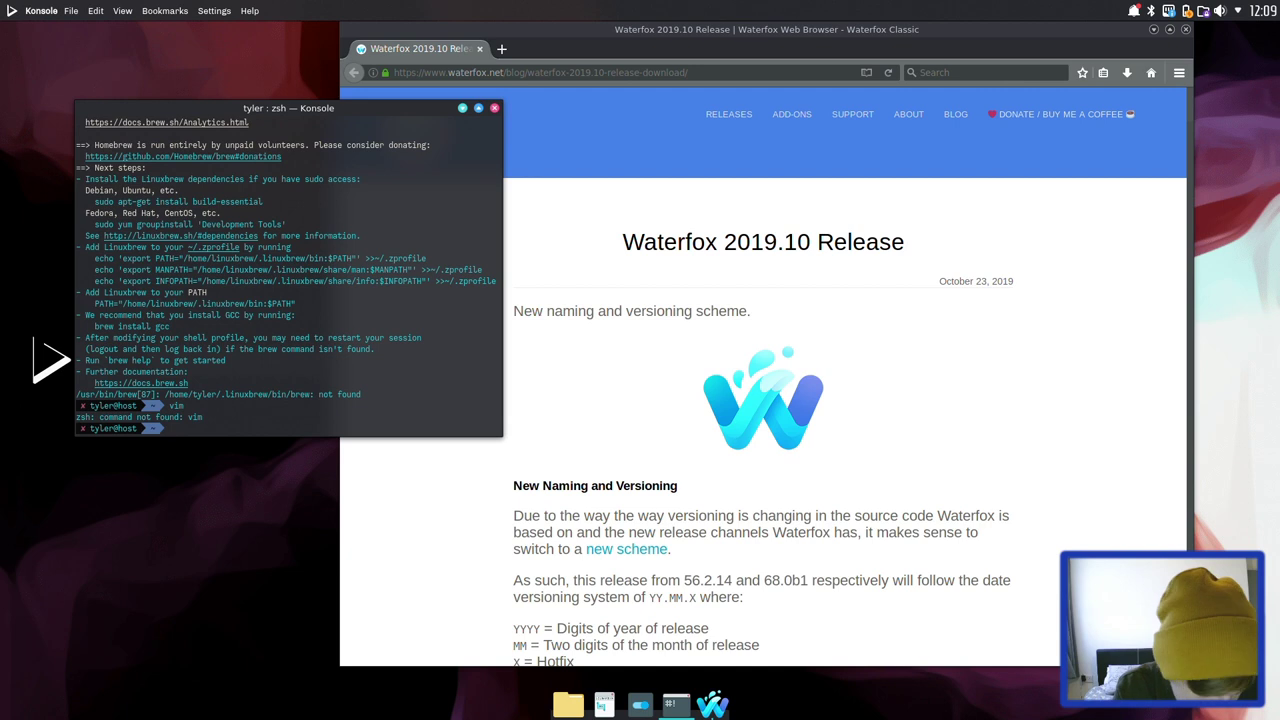
text(brew install vim)
key(Return)
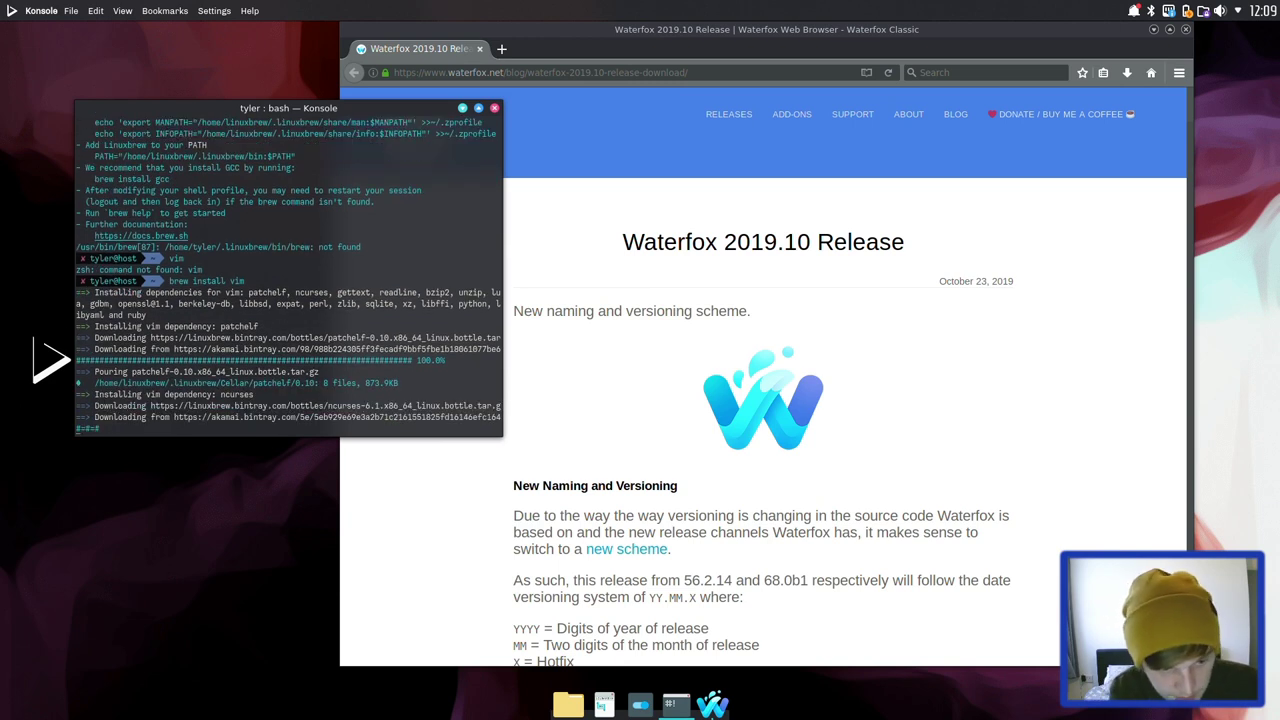
Maximize the Waterfox window and search the web for kdenlive.
click(716, 37)
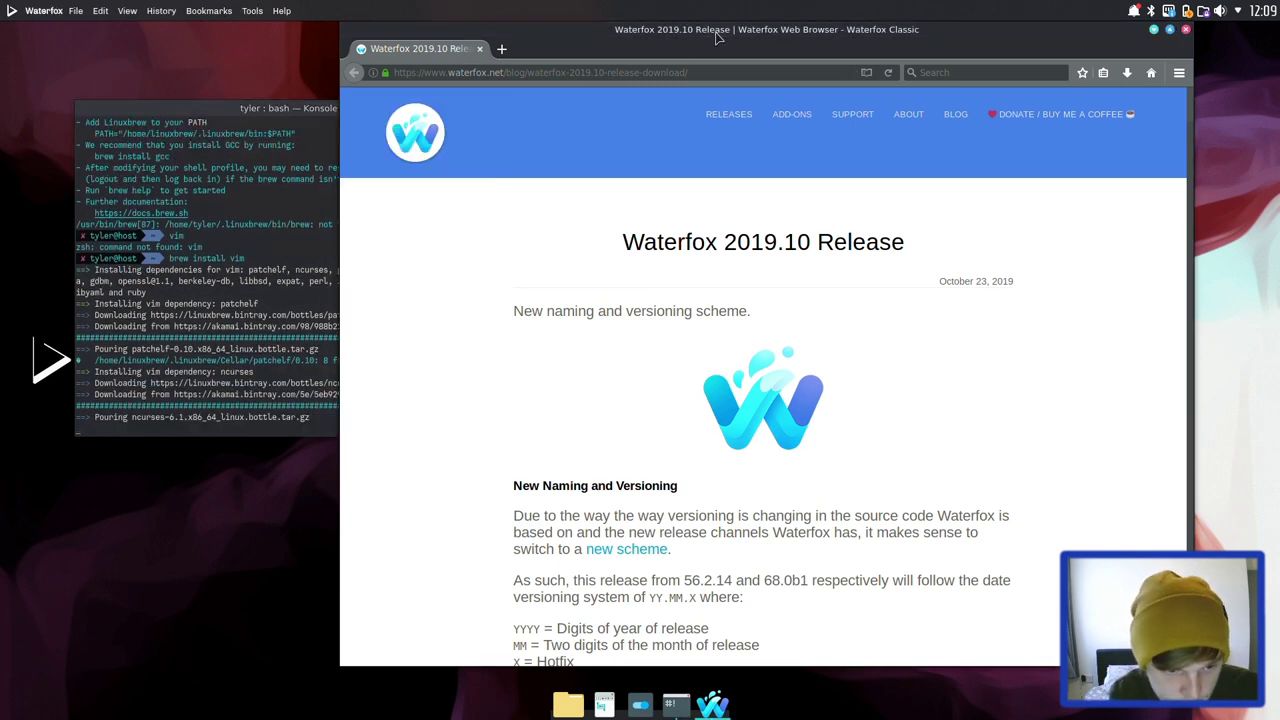
double_click(716, 37)
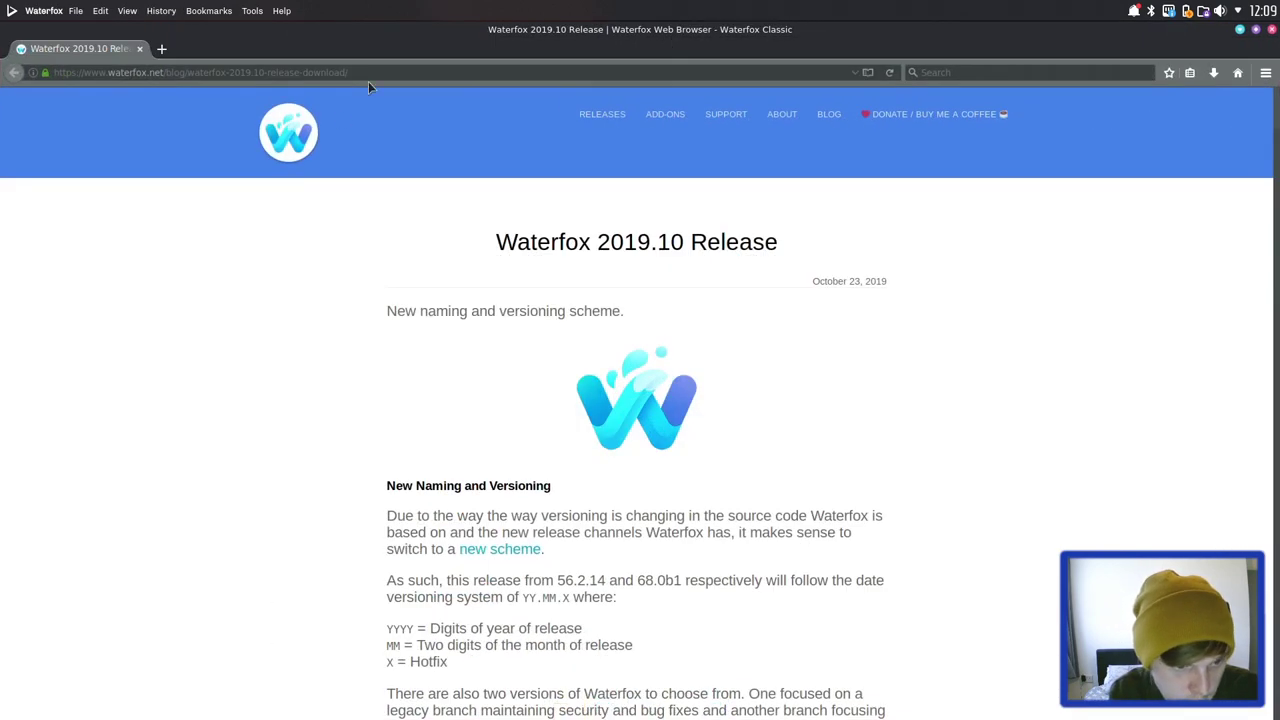
click(403, 67)
key(ctrl+a)
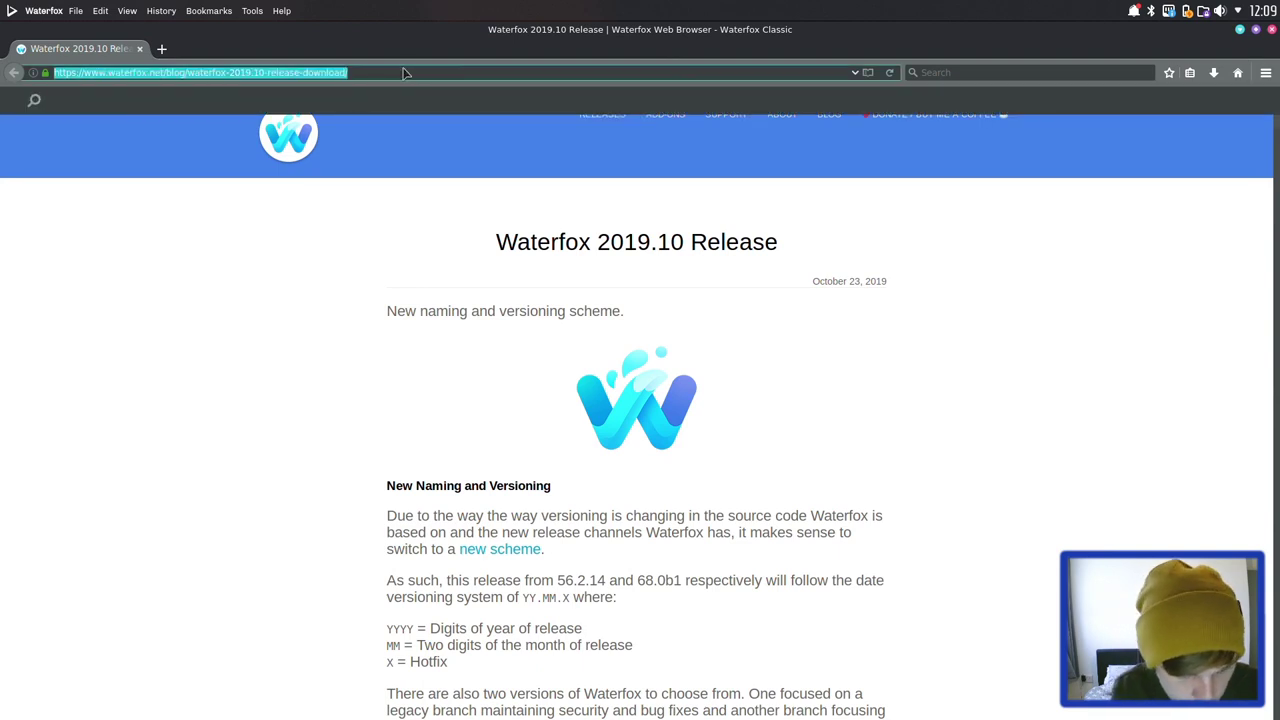
text(kdenlive)
key(Return)
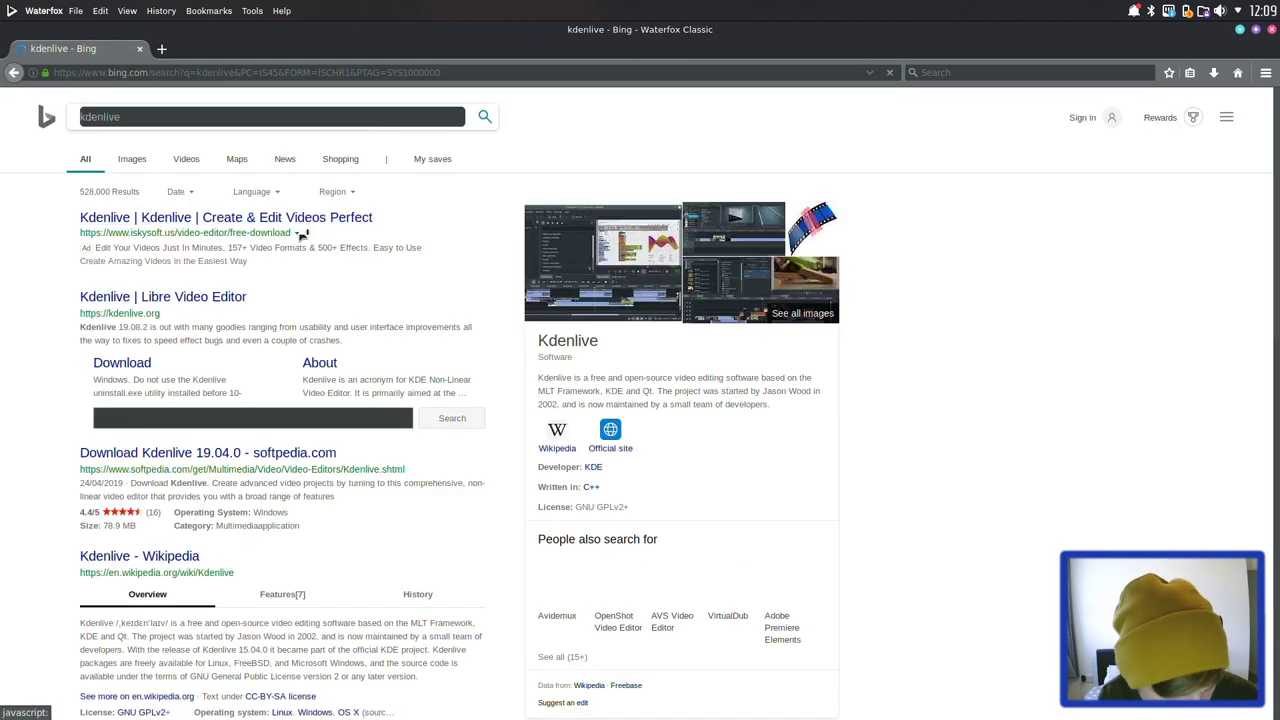
Open the official kdenlive.org site from the results and go to the AppImage release files on its download page.
click(173, 326)
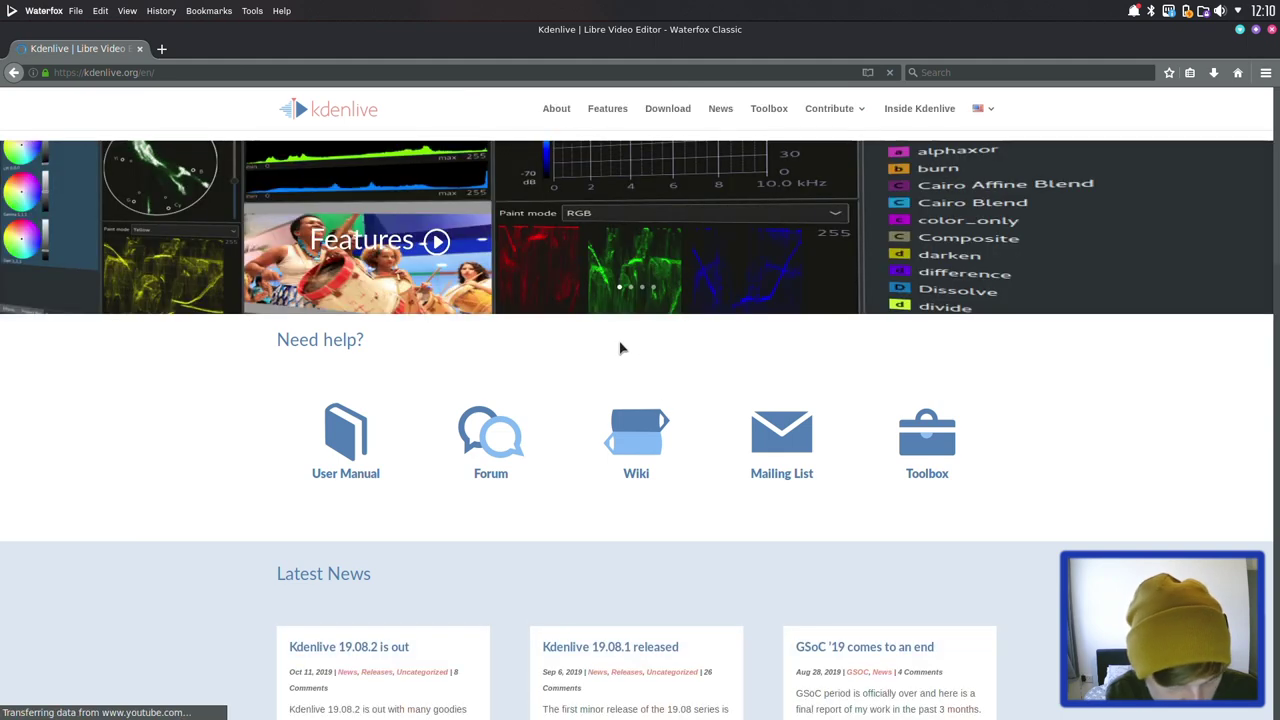
click(676, 110)
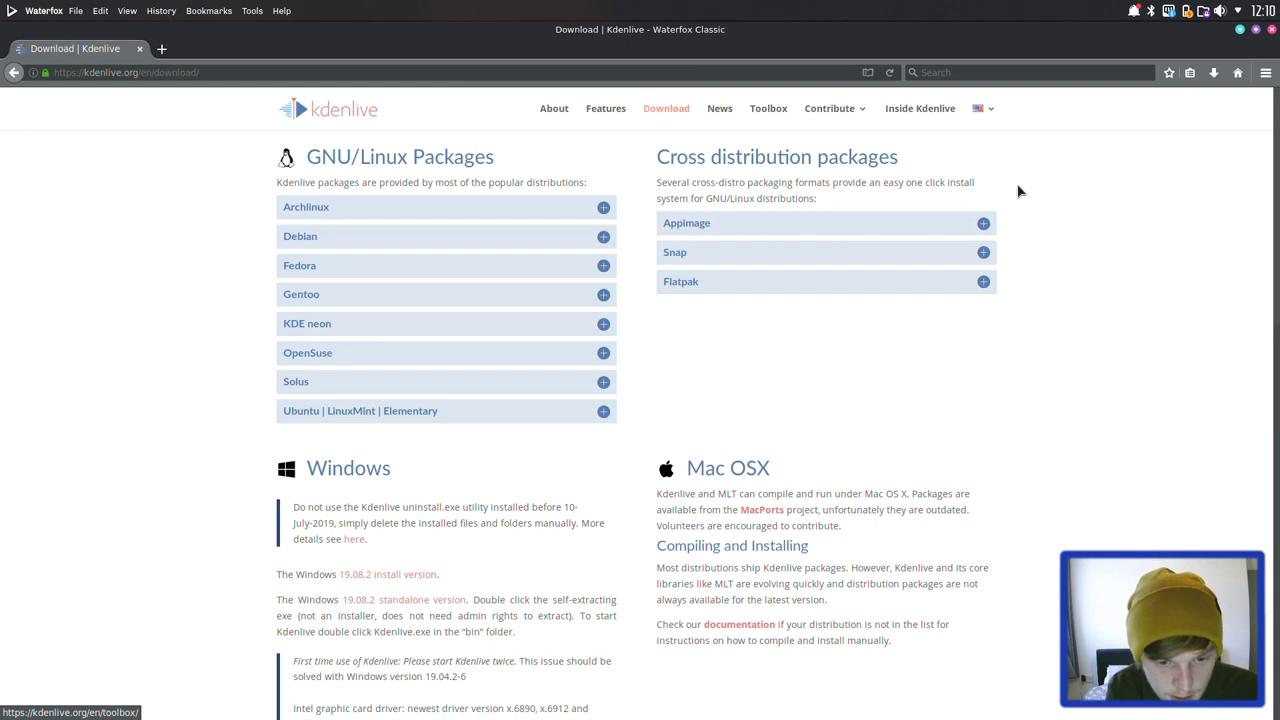
click(755, 232)
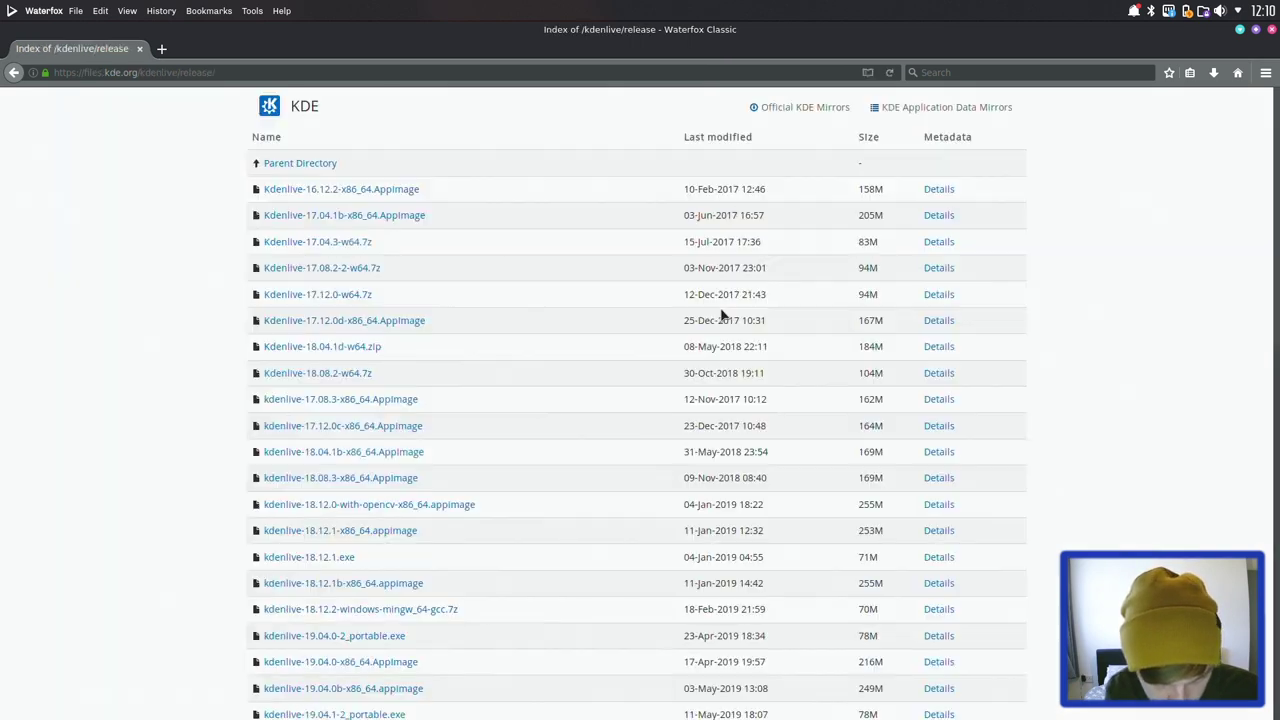
Find kdenlive-19.08.2-x86_64.appimage in the release index and download it by saving the file.
scroll(722, 314, down, 15)
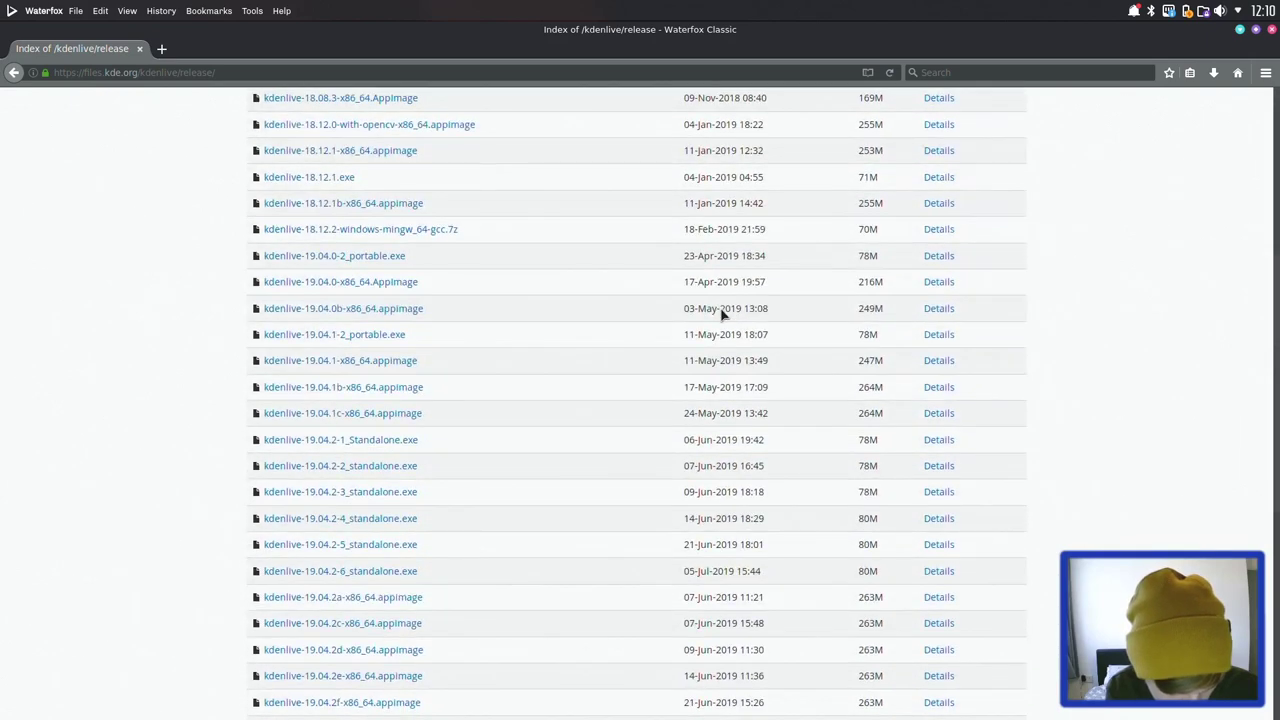
scroll(722, 314, down, 2)
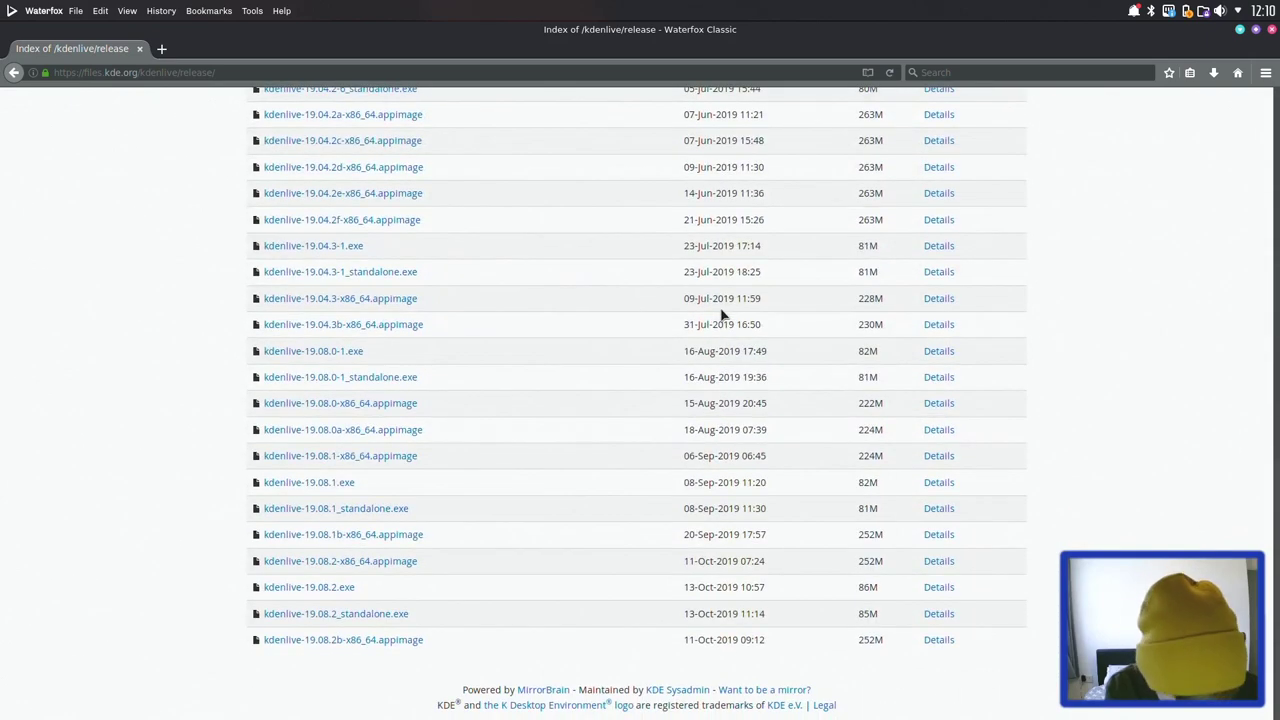
scroll(722, 314, up, 3)
scroll(722, 314, down, 3)
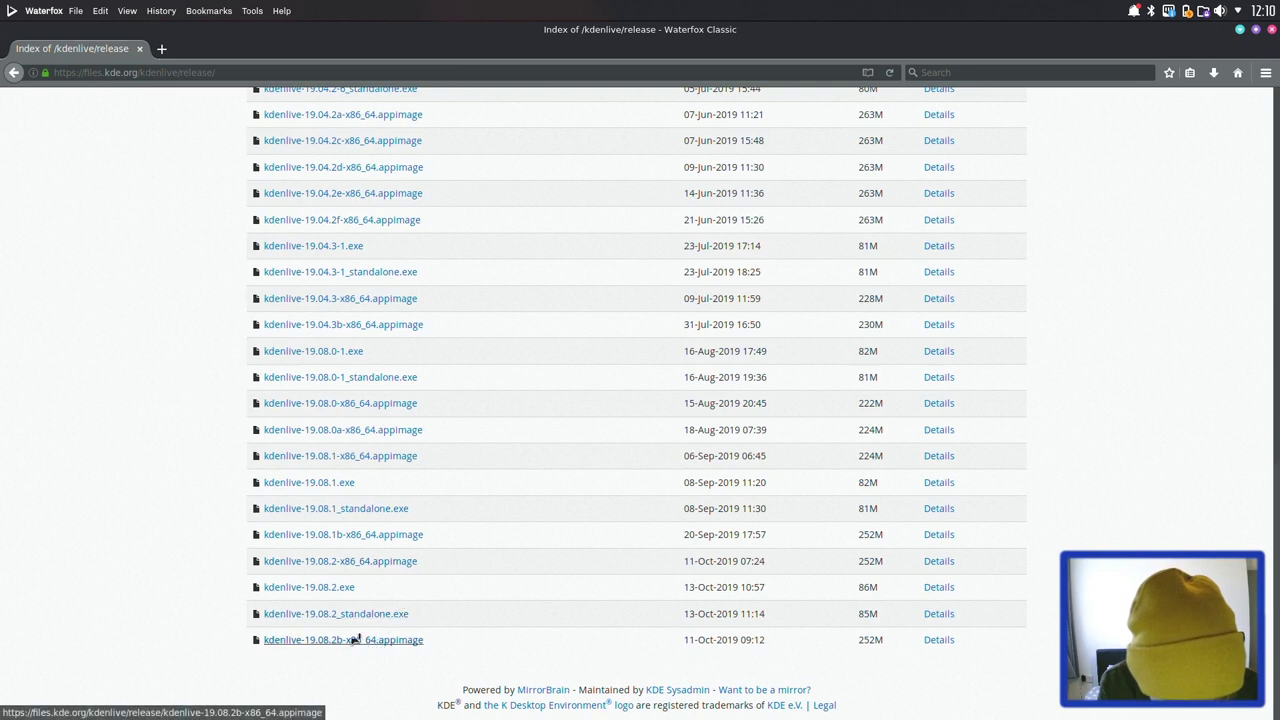
click(360, 563)
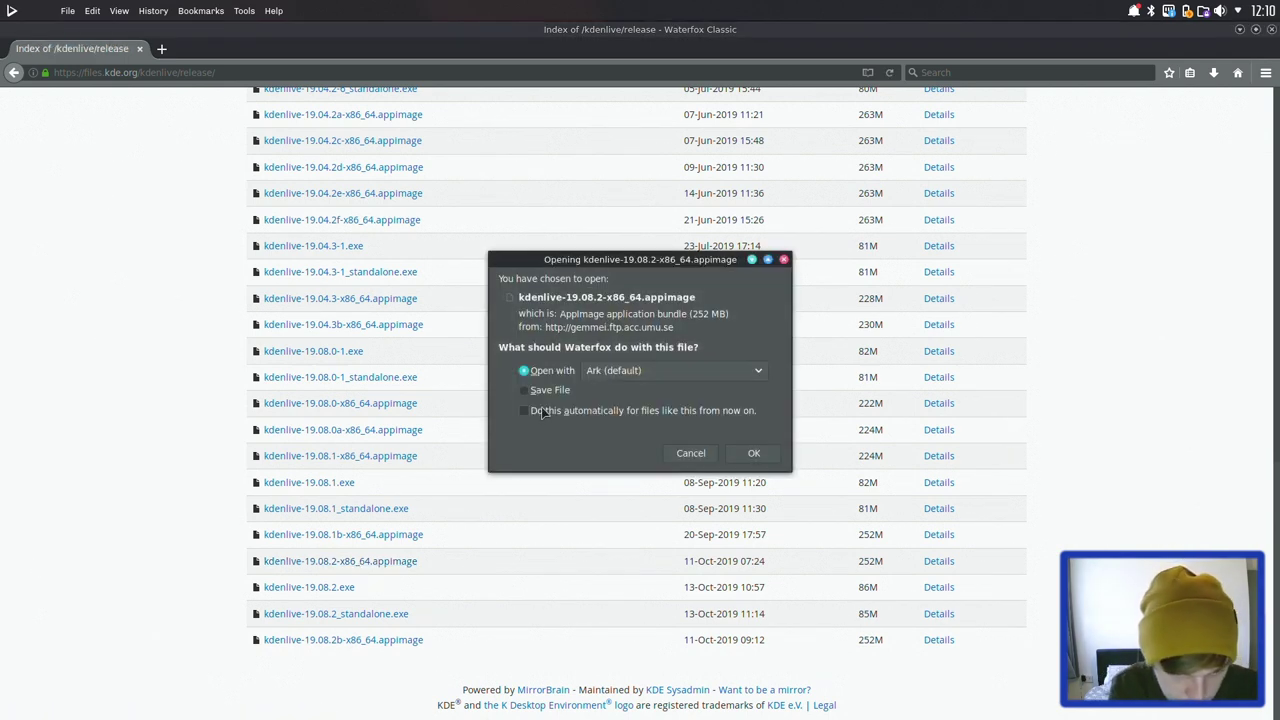
click(760, 456)
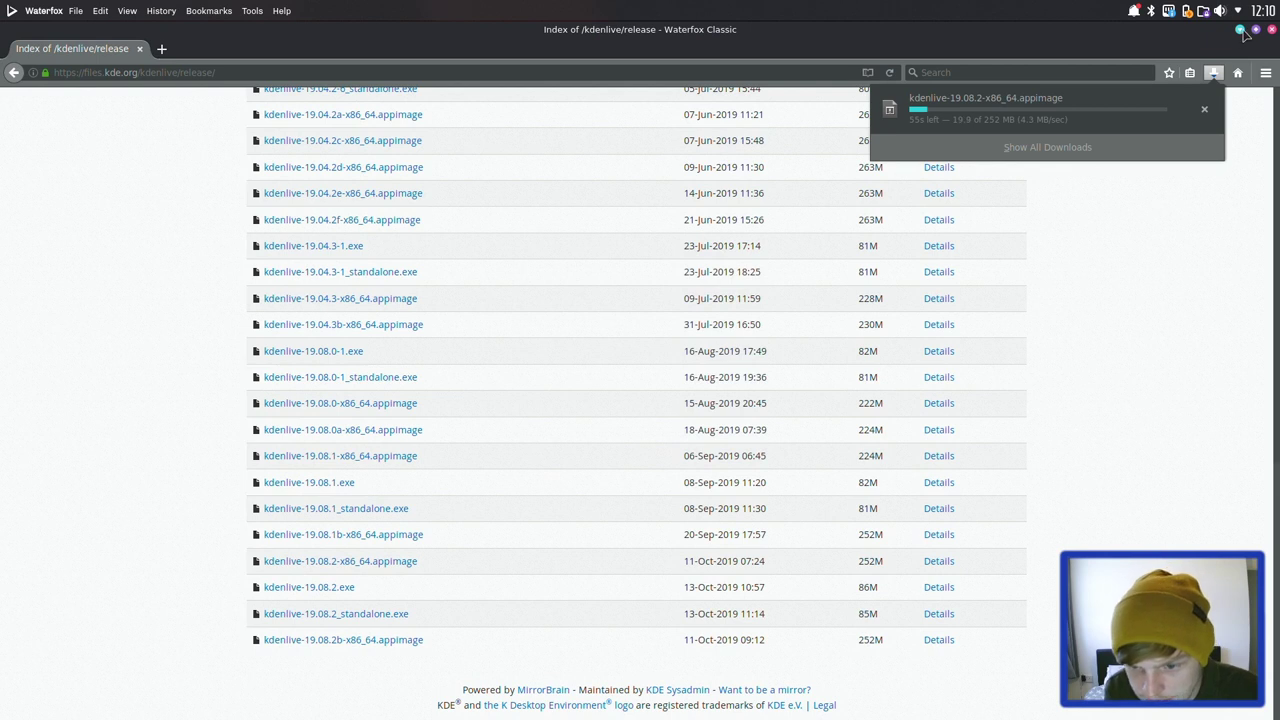
Dismiss the download list, minimize the browser and move the Konsole window to the other side of the desktop.
click(1245, 33)
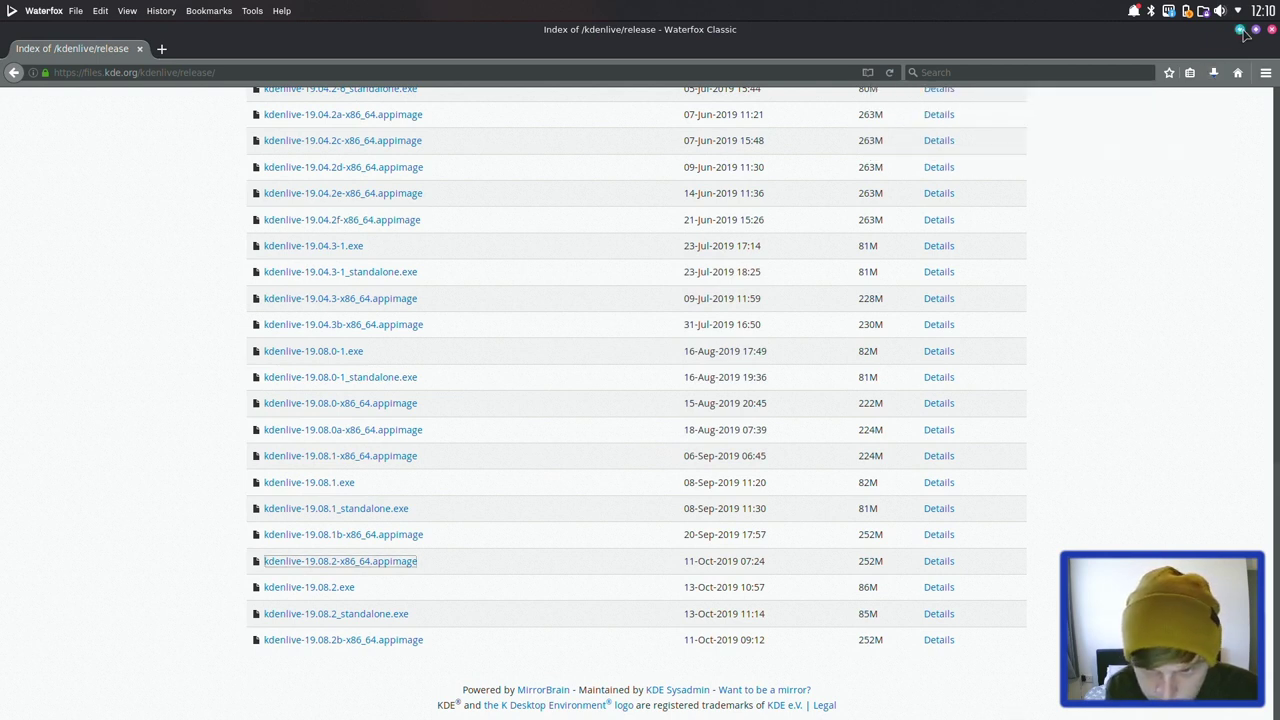
click(1241, 30)
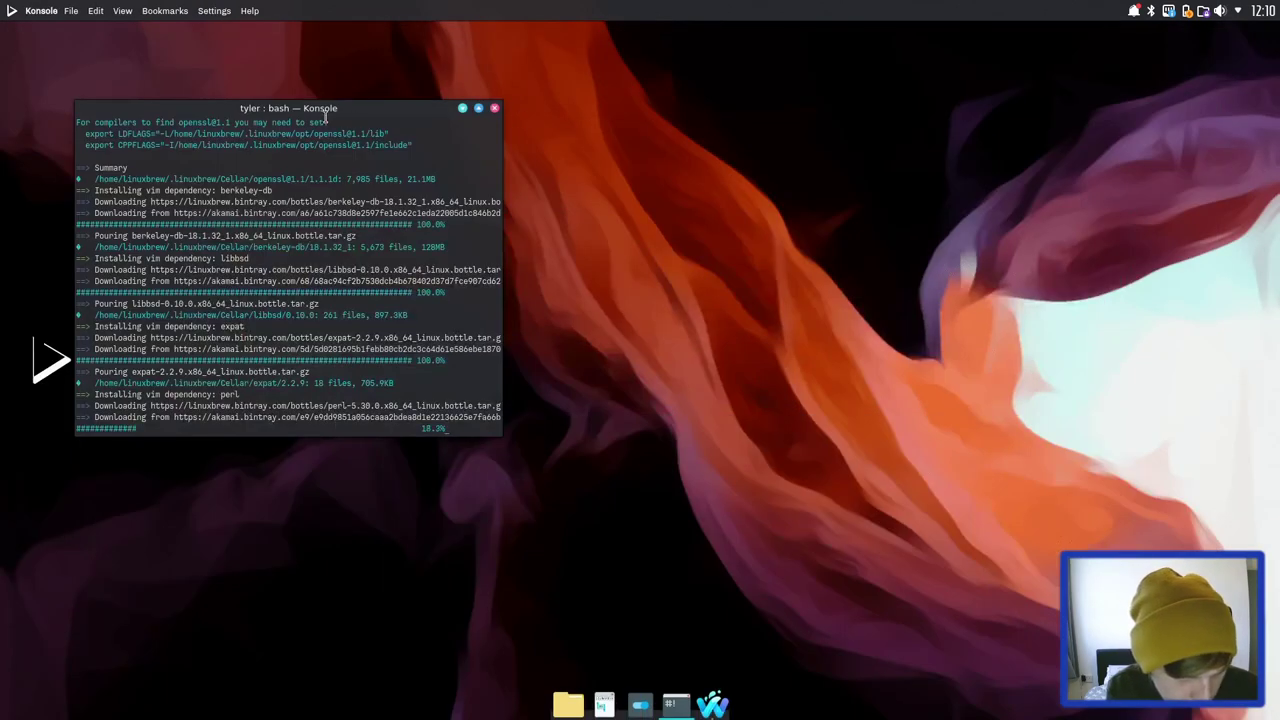
drag(301, 108, 858, 108)
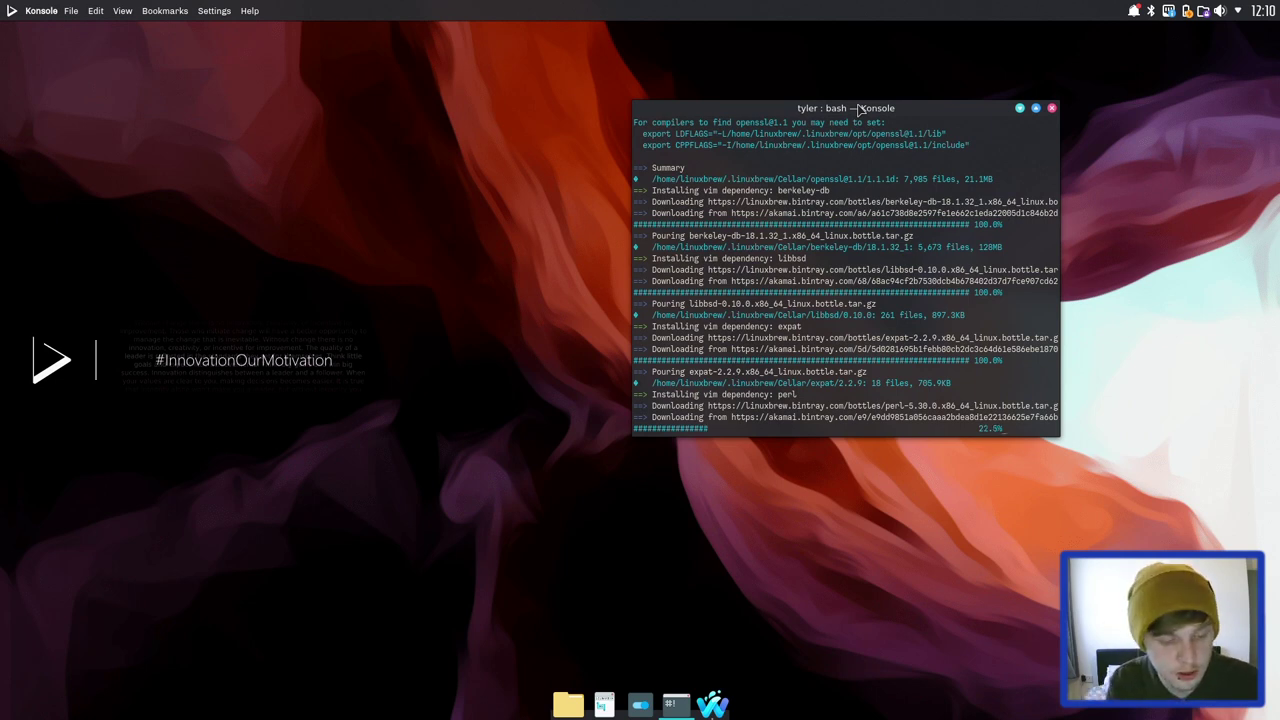
Run sudo apt in a second Konsole terminal, enter the sudo password, and arrange the two terminal windows side by side.
key(ctrl+alt+t)
text(sud)
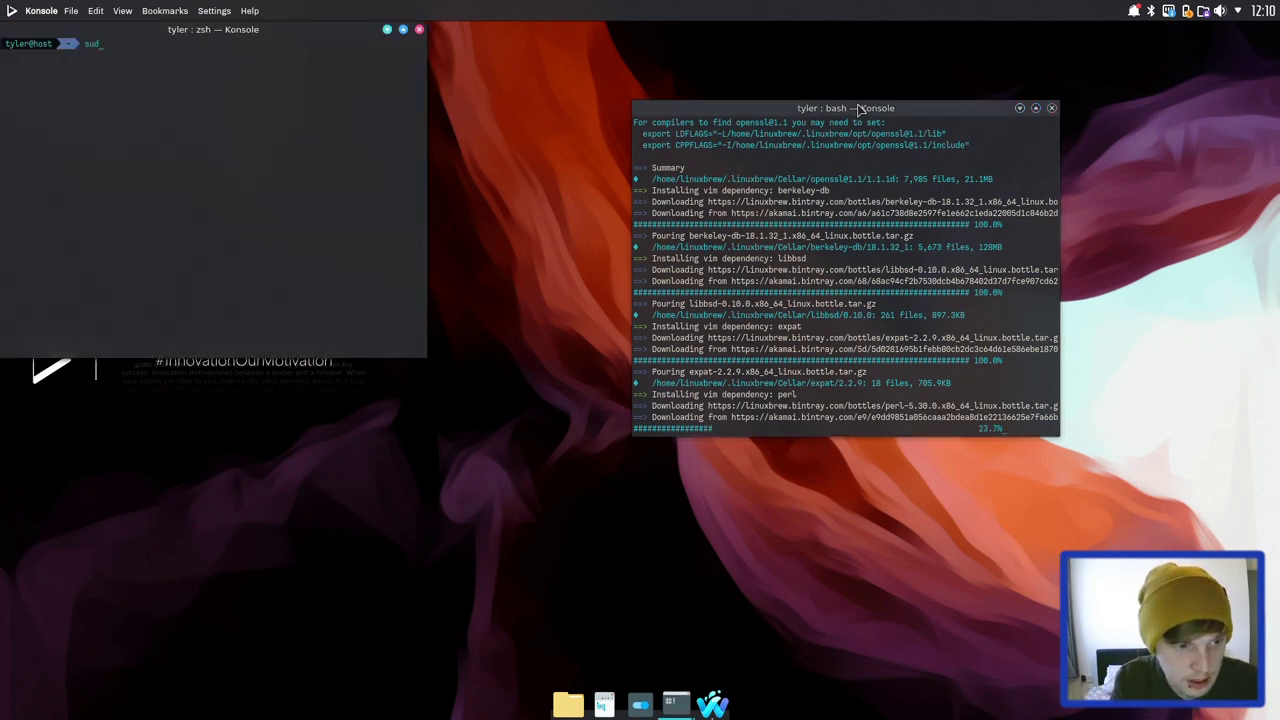
text(o apt)
key(Return)
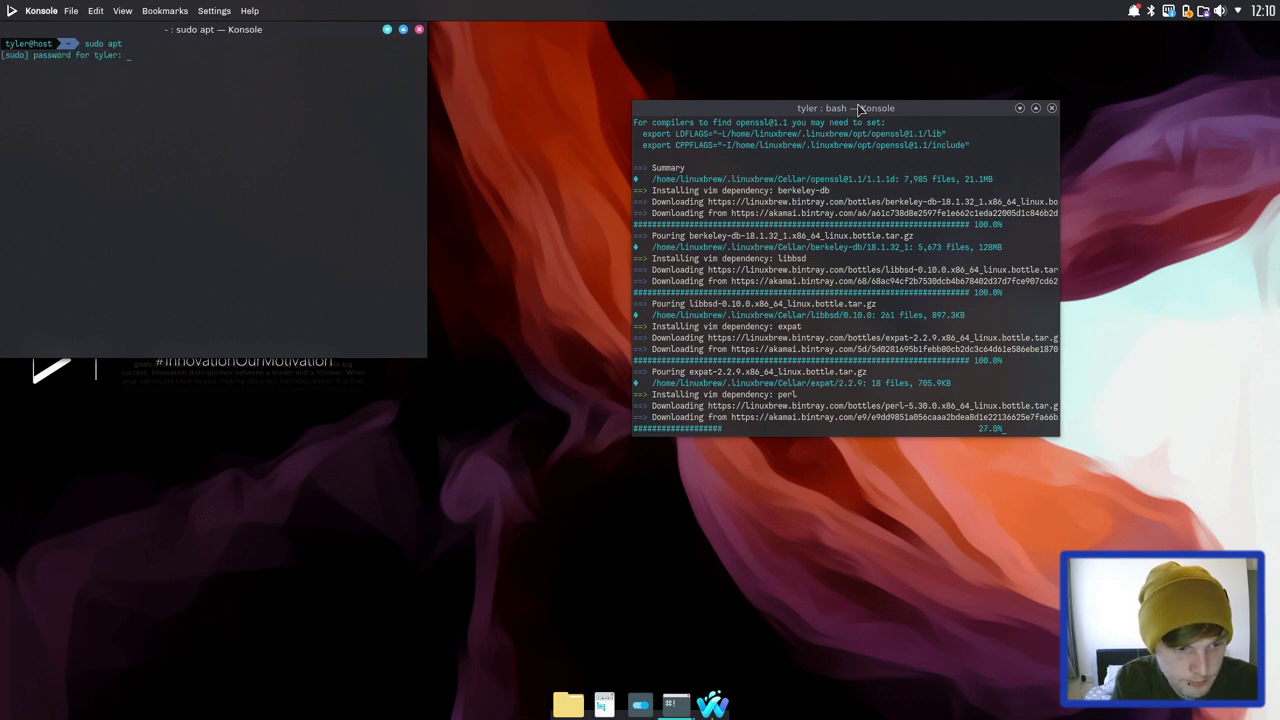
key(Return)
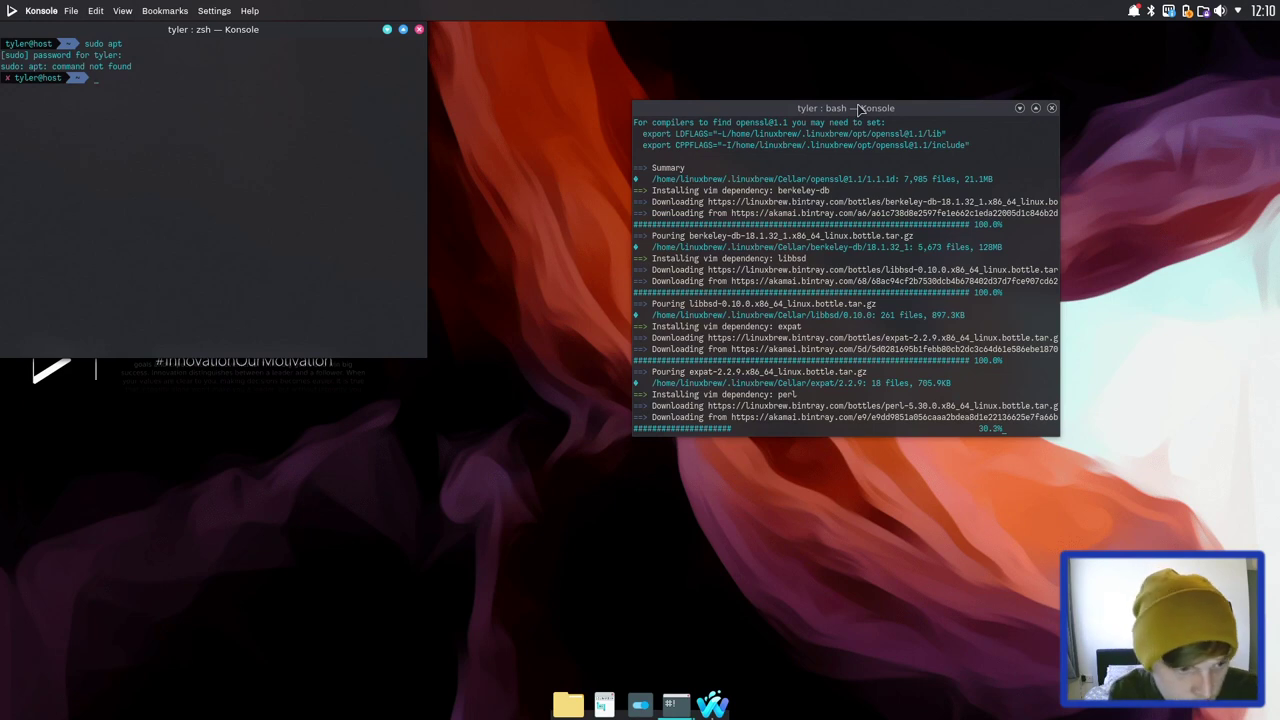
drag(190, 29, 324, 205)
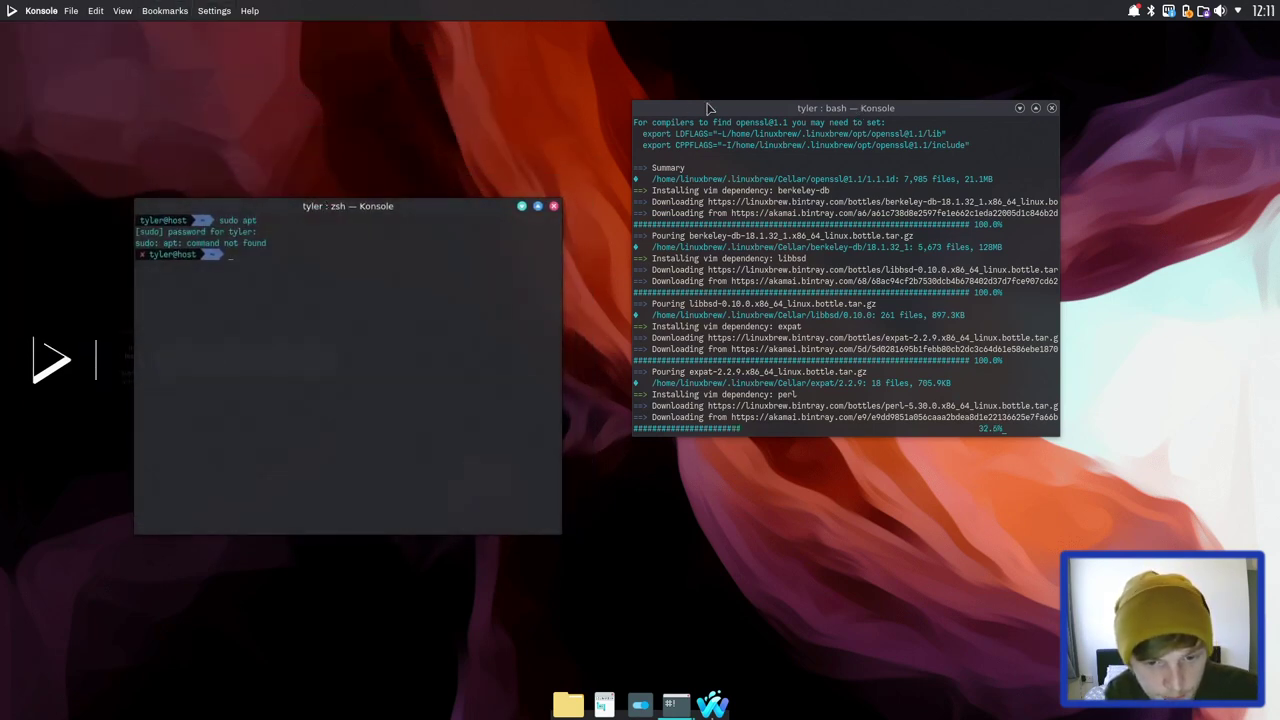
drag(803, 104, 799, 207)
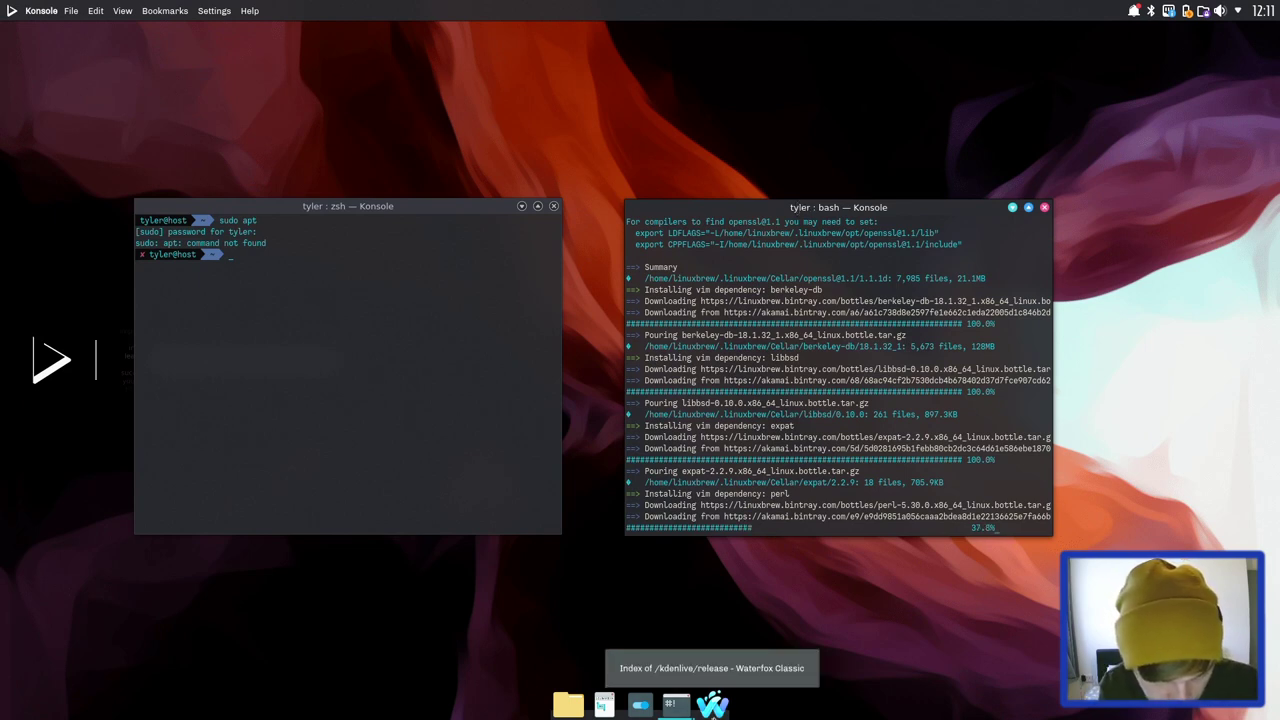
Restore the Waterfox window and look through the Kdenlive release file list again.
click(712, 705)
scroll(1049, 320, up, 10)
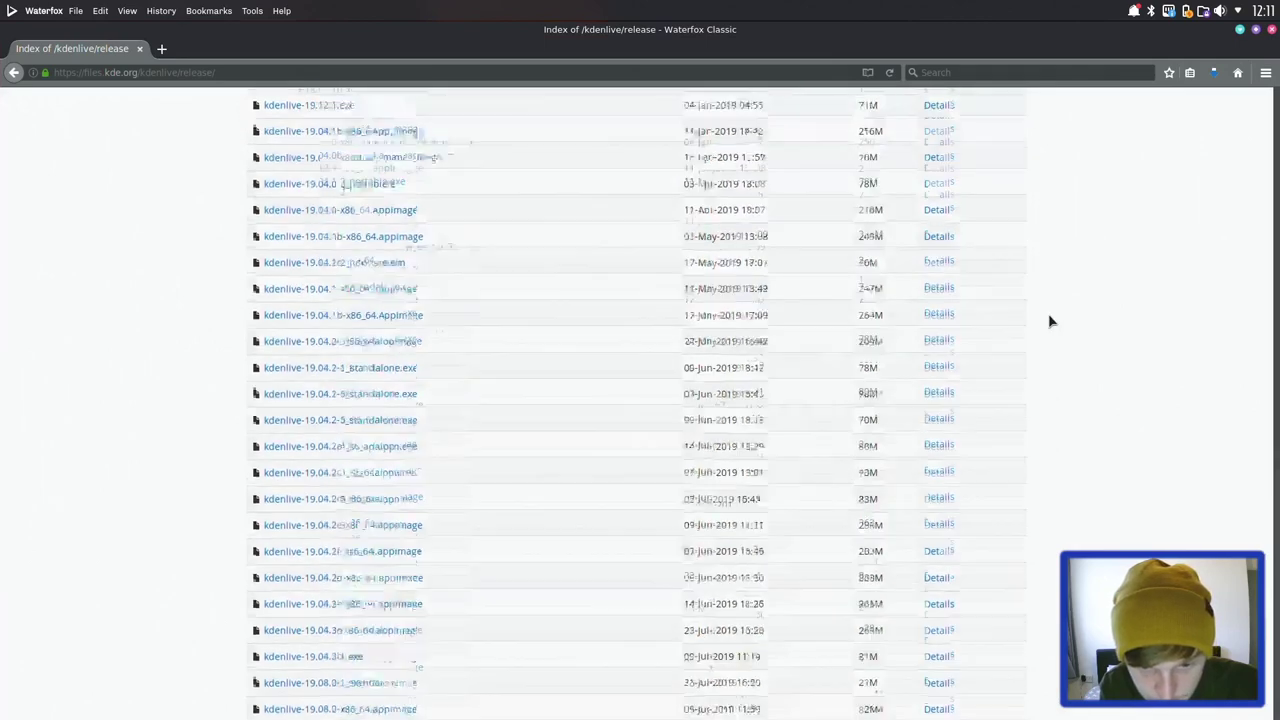
scroll(1049, 320, down, 15)
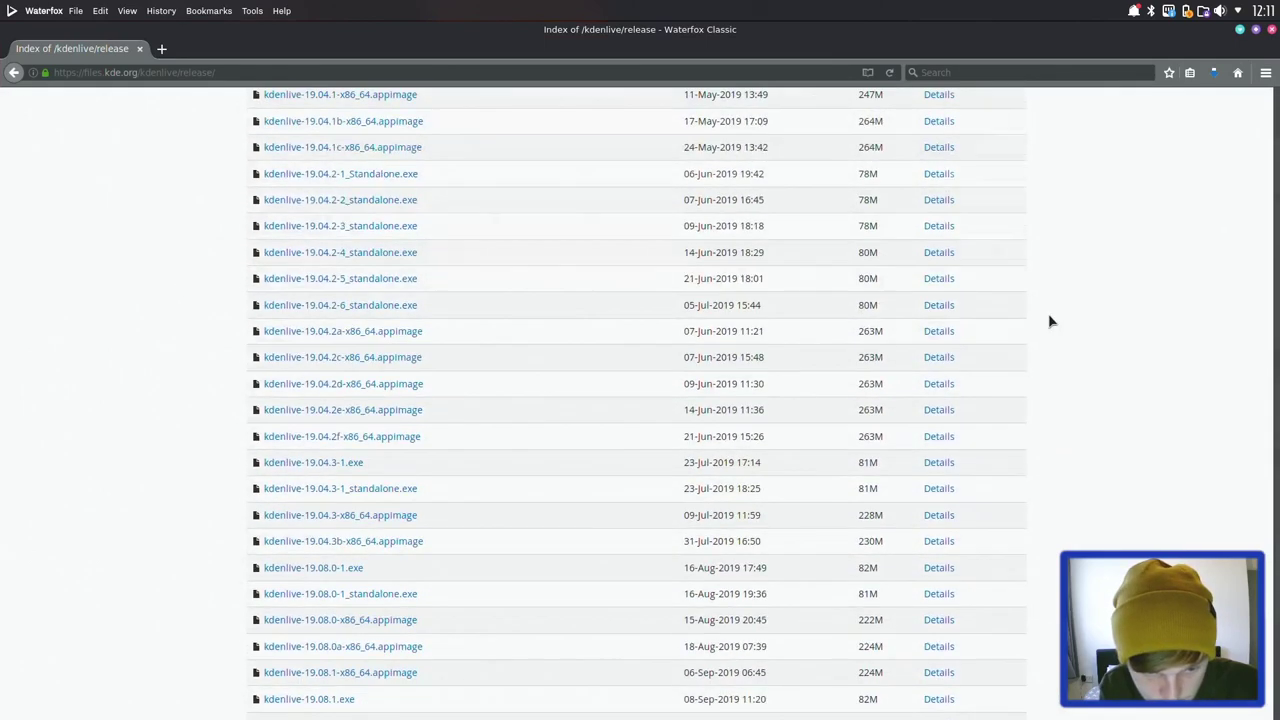
scroll(1049, 320, down, 2)
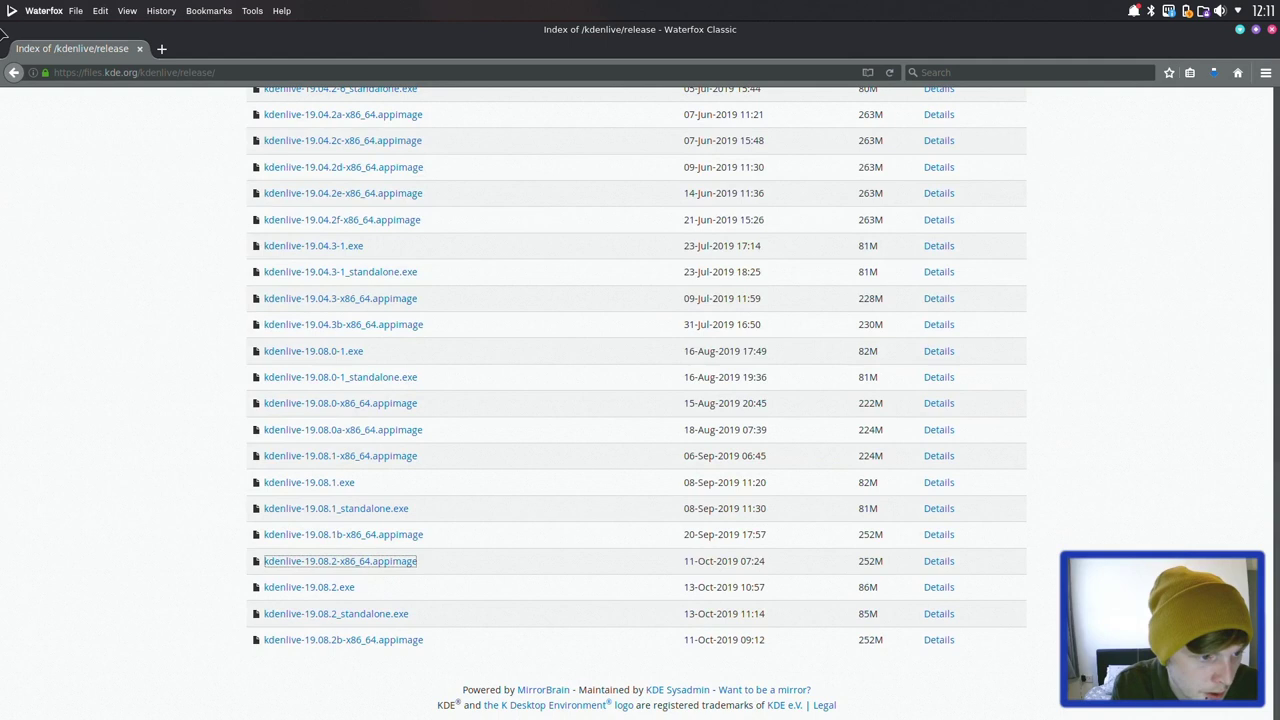
View the applications in the Utilities folder on the launcher's second page, and close the launcher.
click(10, 12)
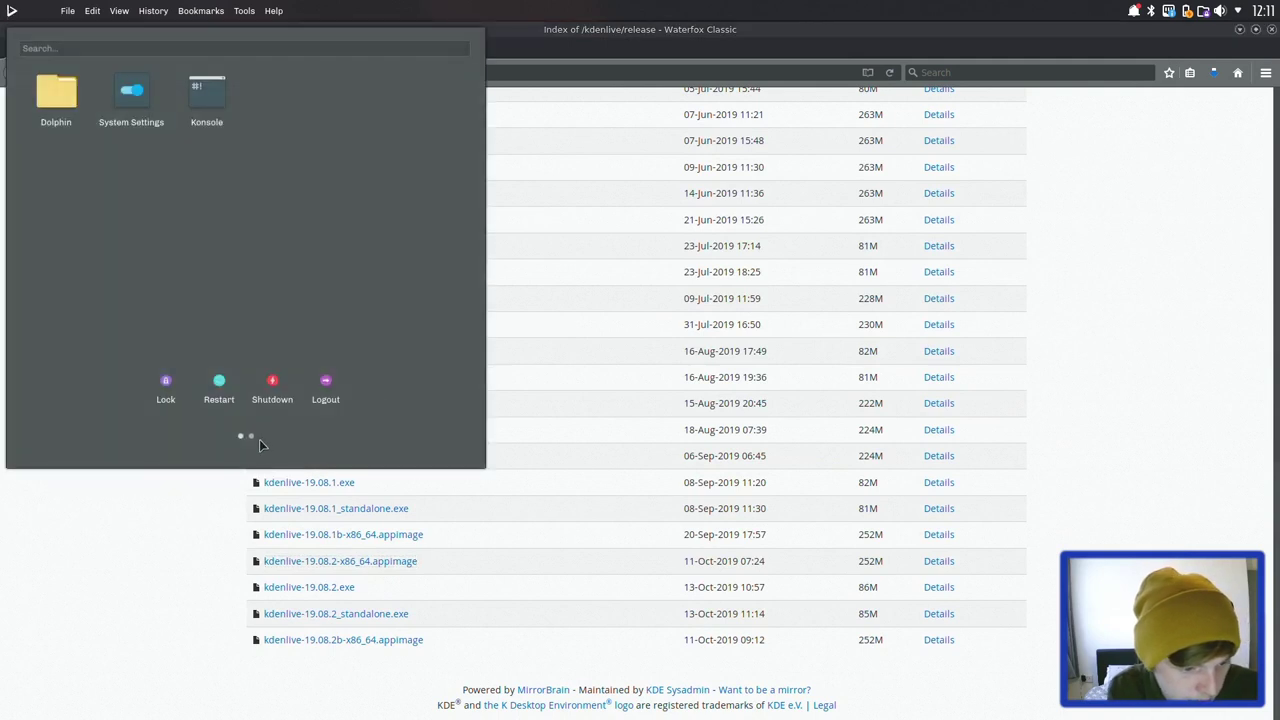
click(251, 437)
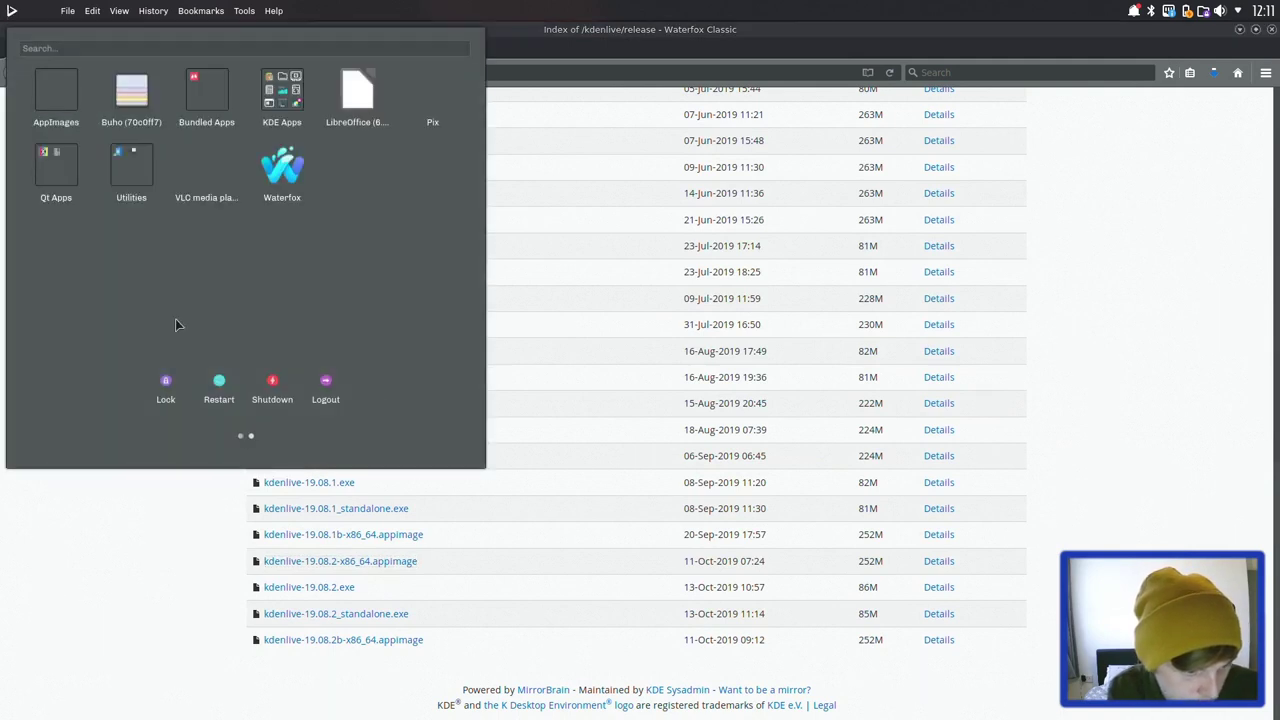
click(147, 172)
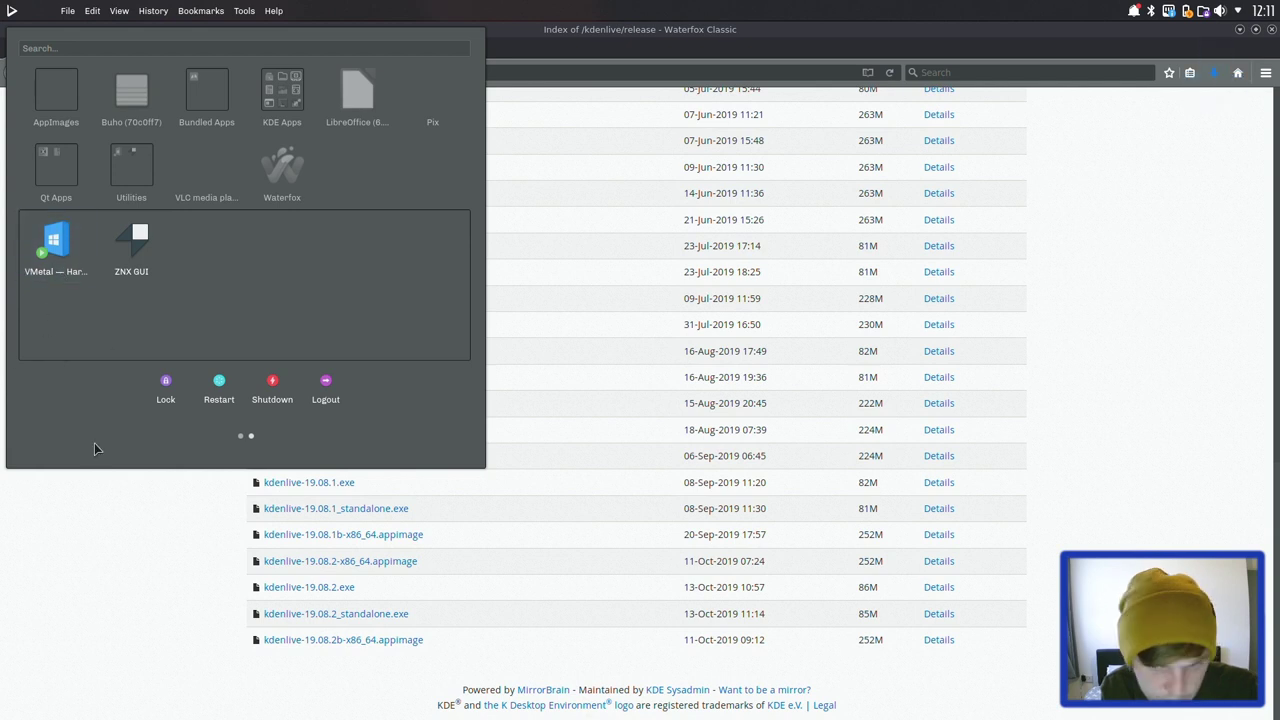
click(1131, 203)
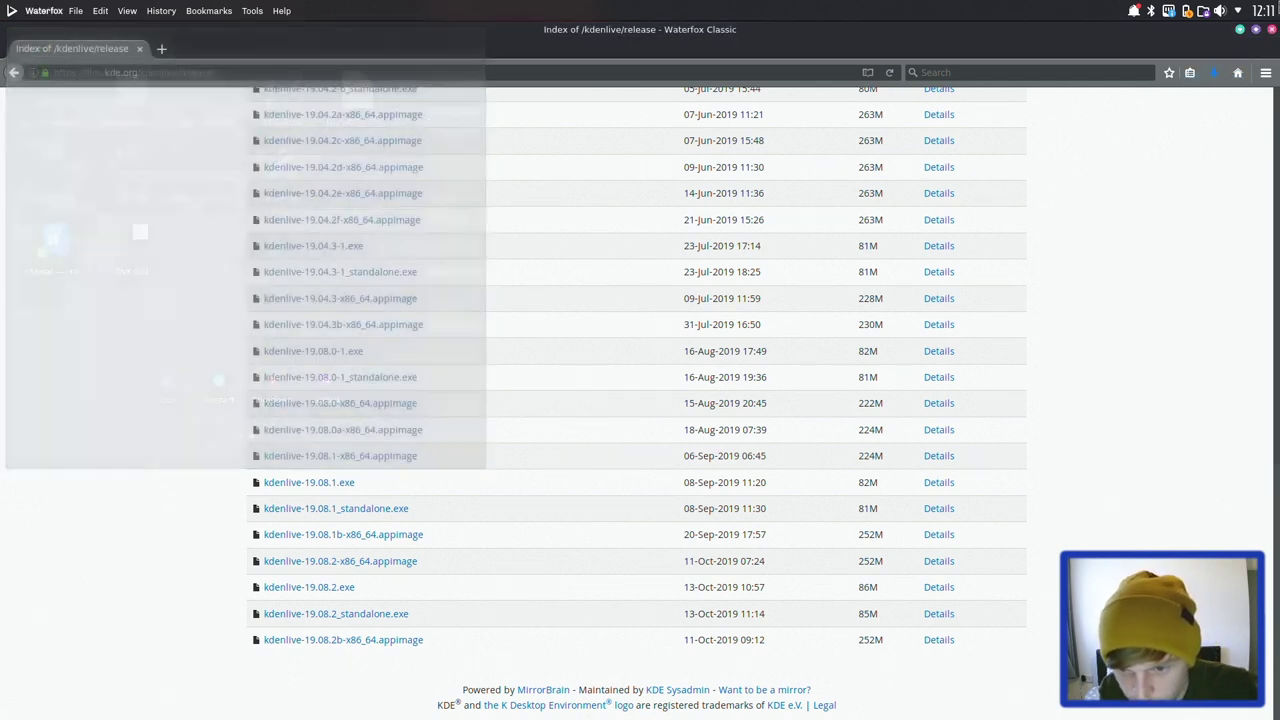
Move the downloaded kdenlive-19.08.2-x86_64.appimage from the Downloads folder to the Applications folder in Home, using Dolphin.
click(1214, 76)
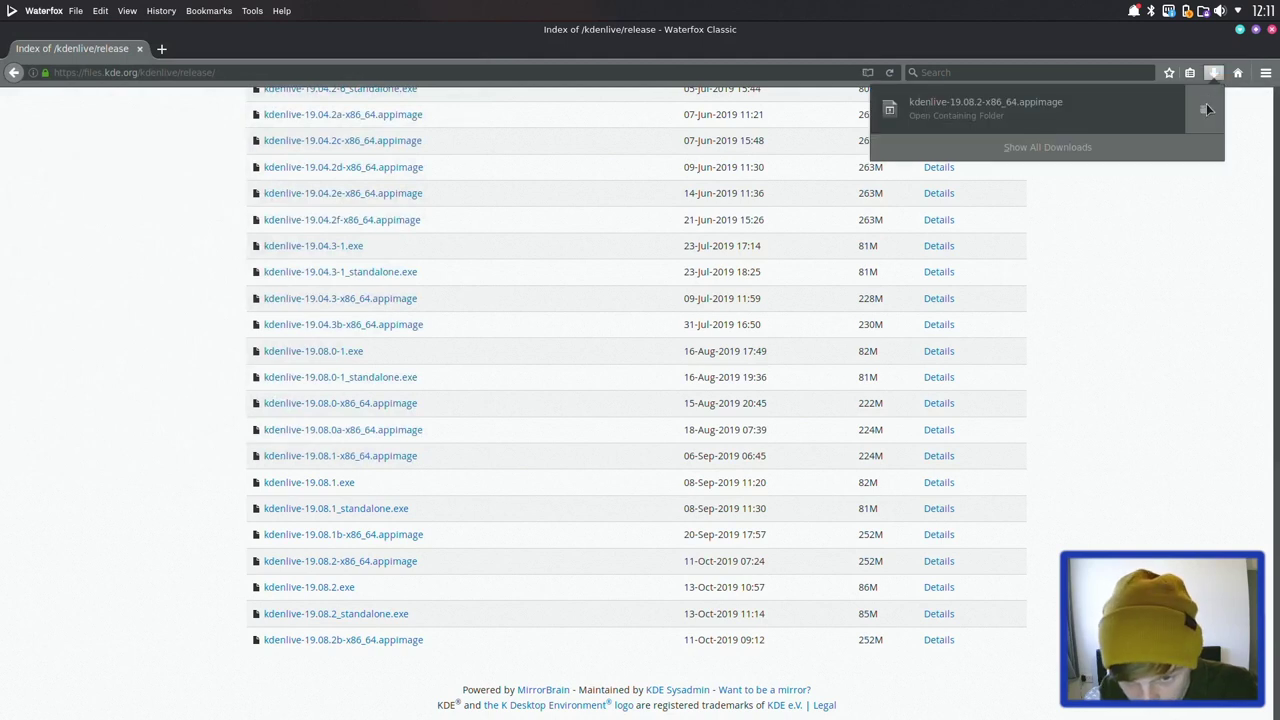
click(1206, 106)
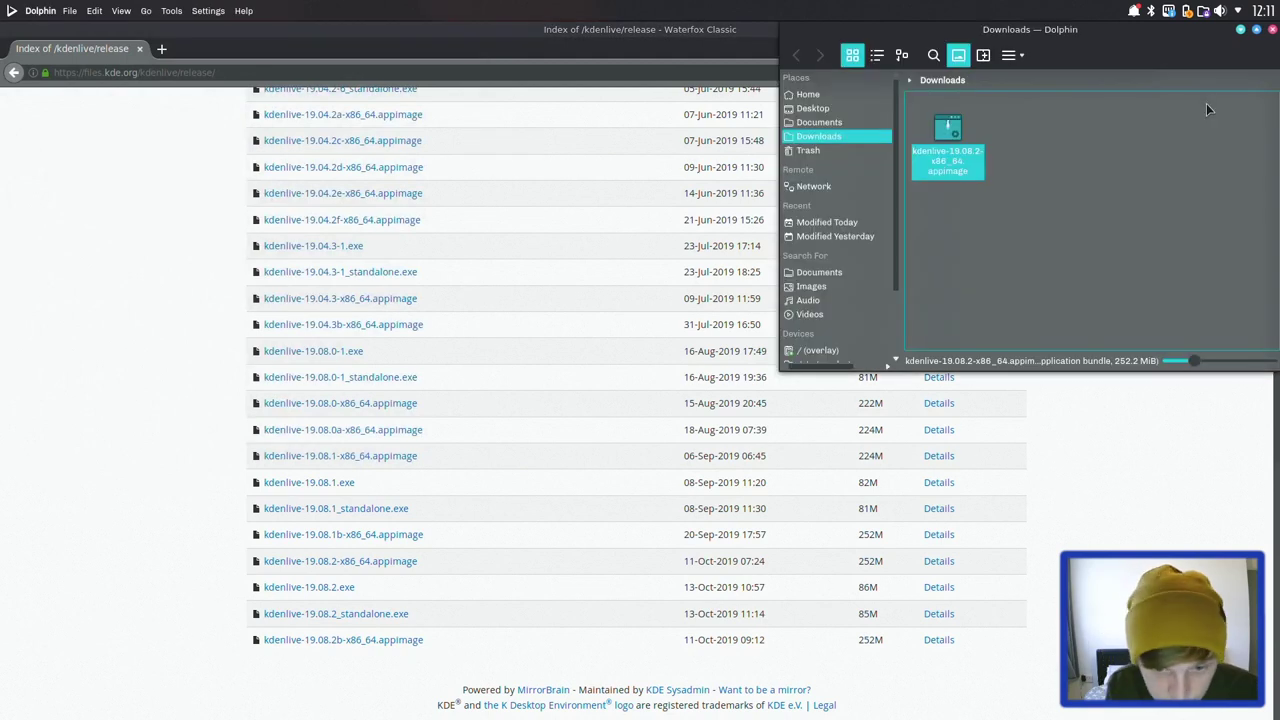
right_click(944, 153)
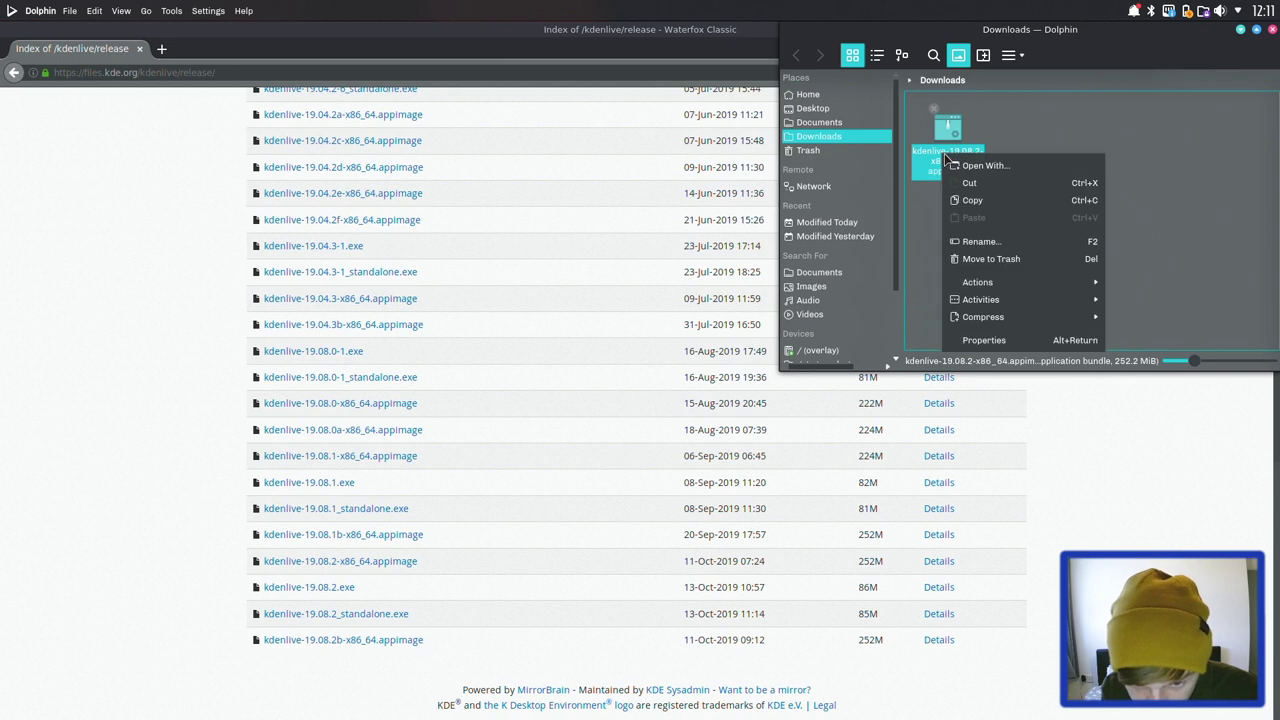
click(1035, 186)
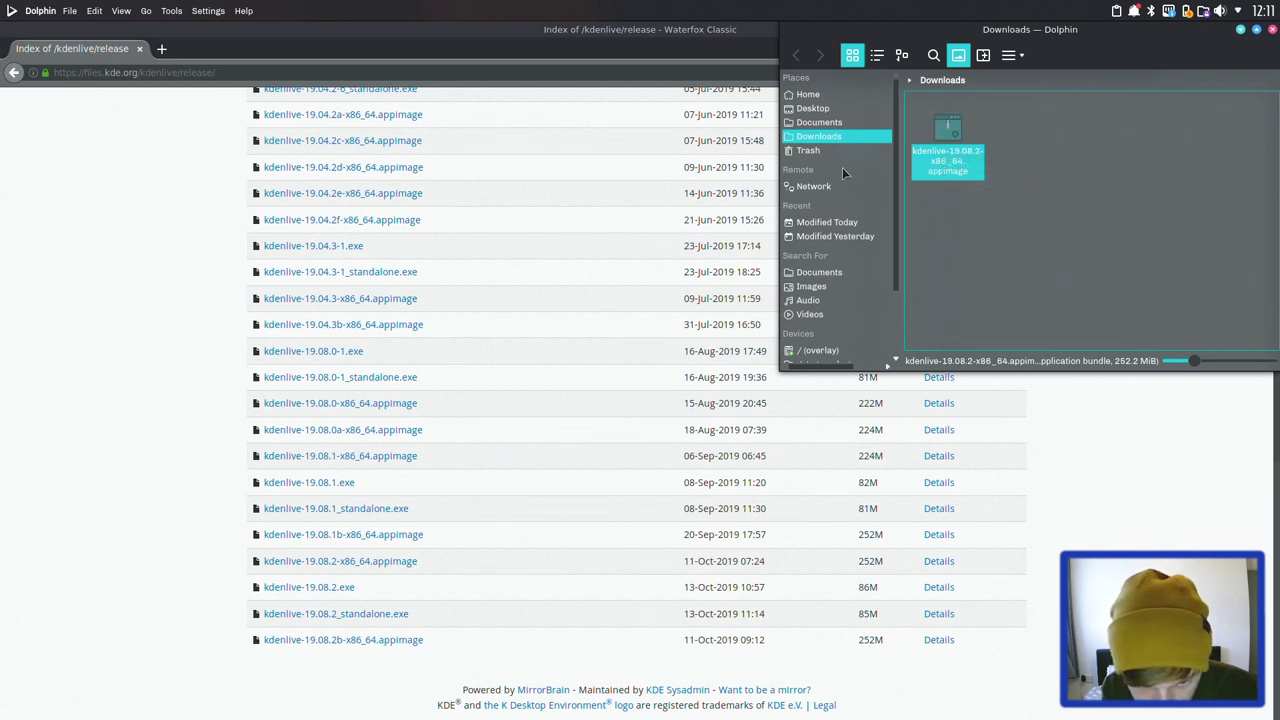
click(818, 94)
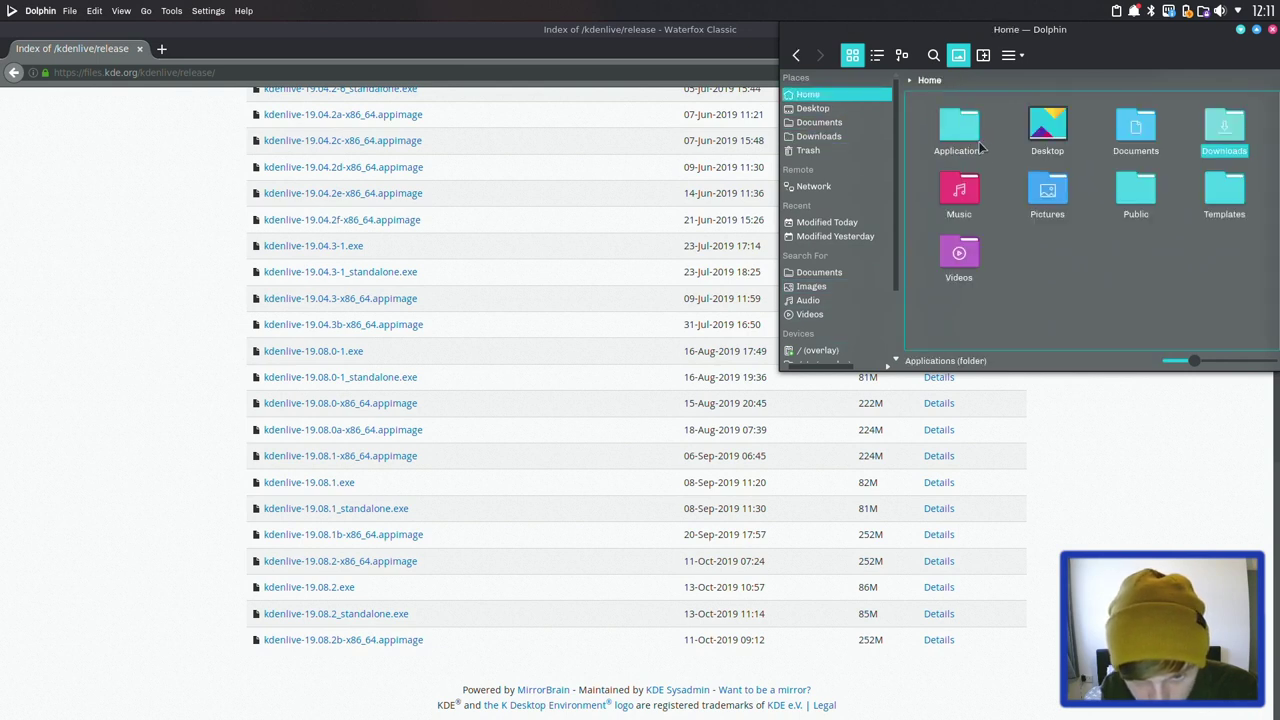
click(978, 145)
right_click(1070, 277)
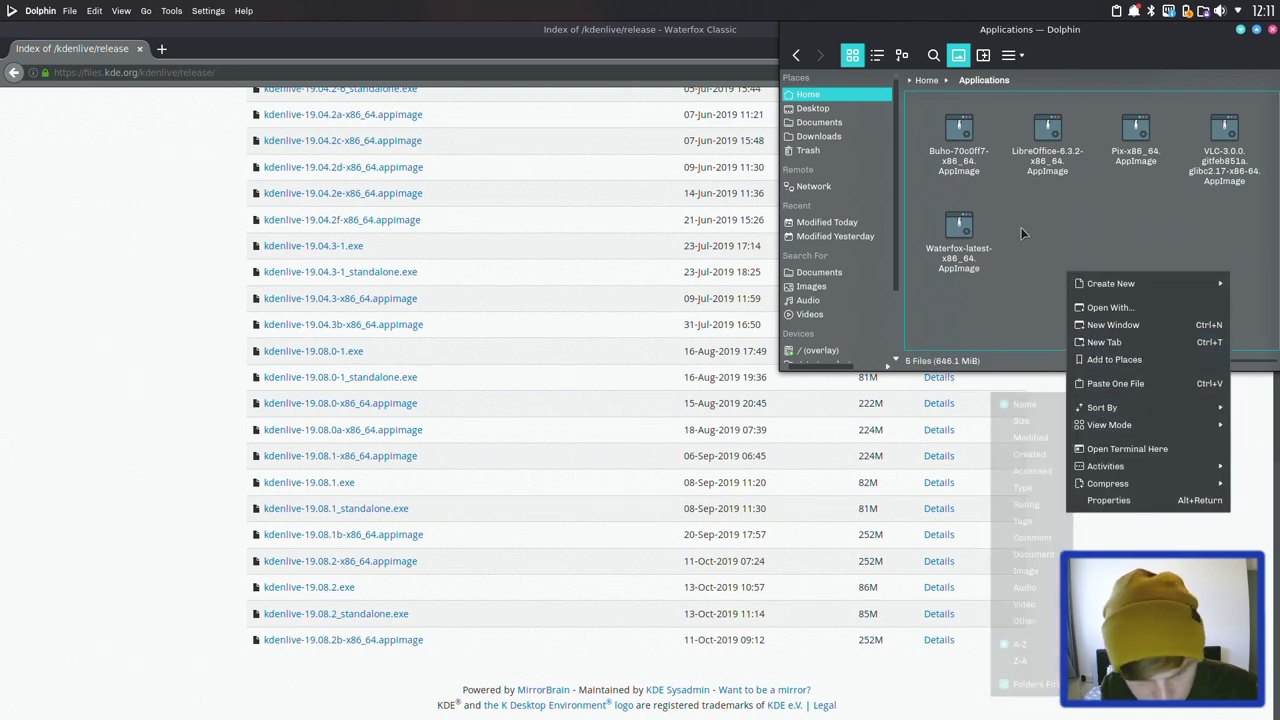
key(Escape)
key(ctrl+v)
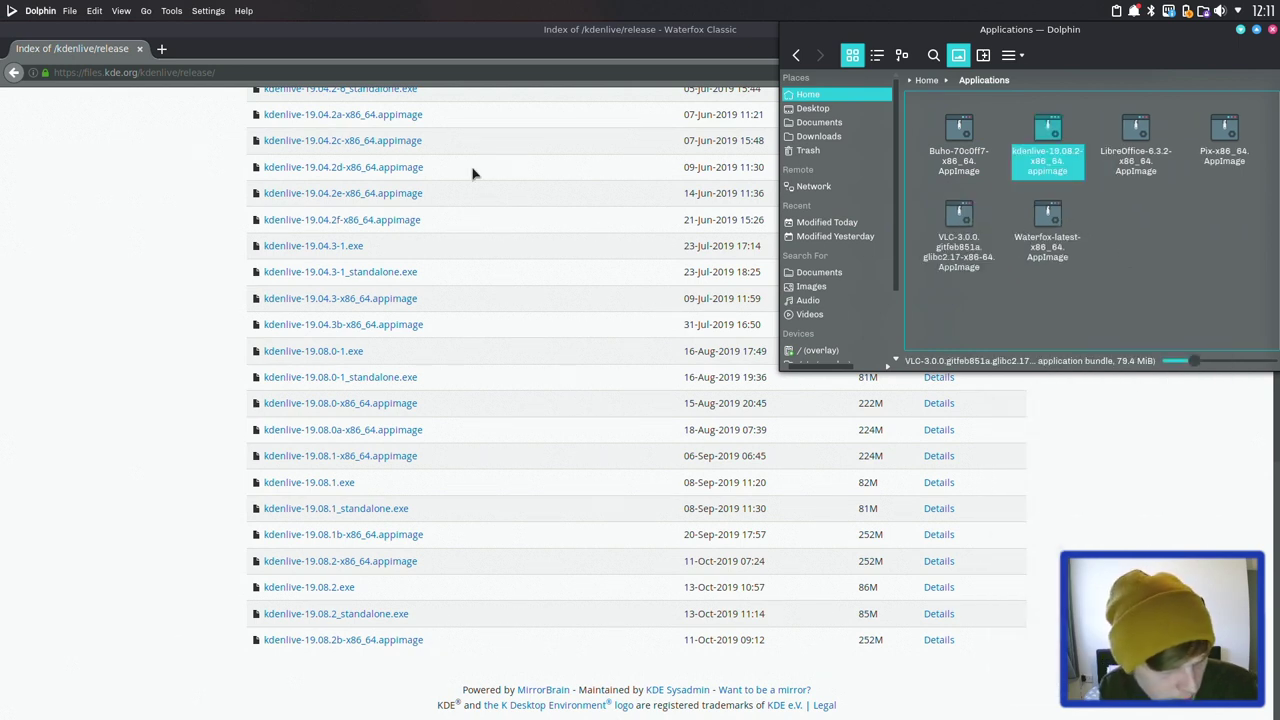
Search the application launcher for kden and kde, launch Kdenlive, and minimize the Waterfox window.
key(super)
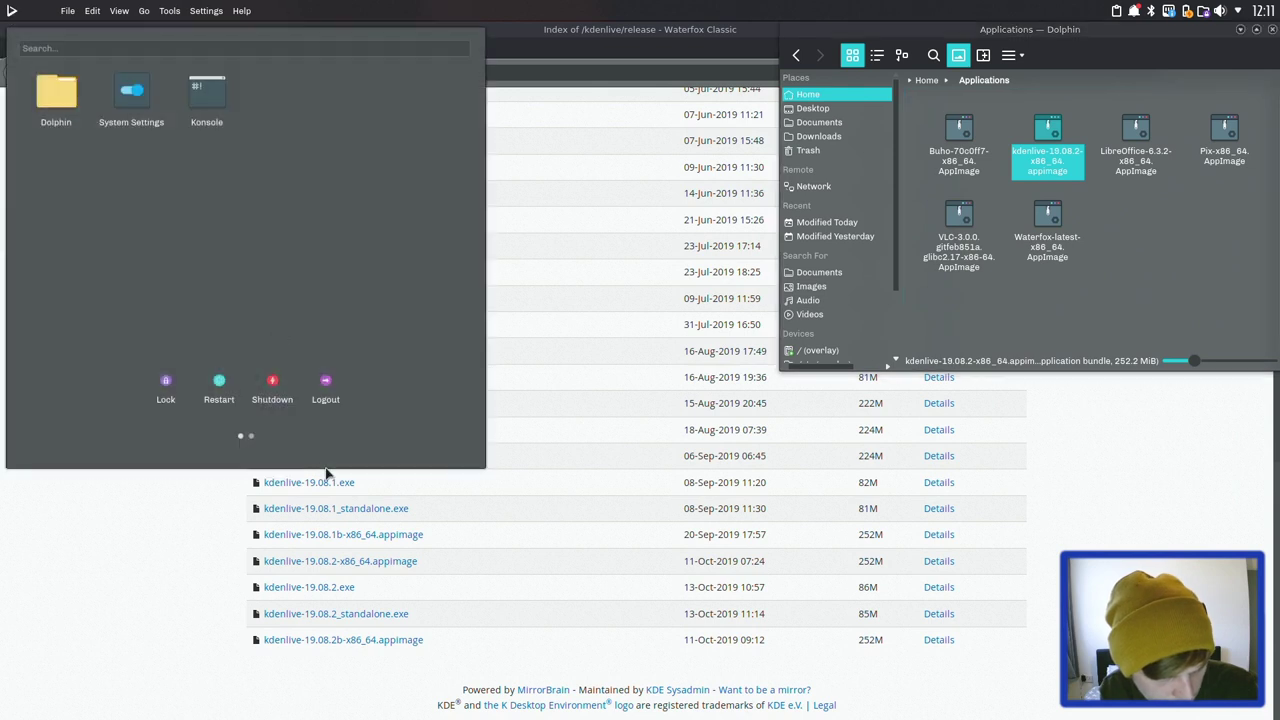
text(kden)
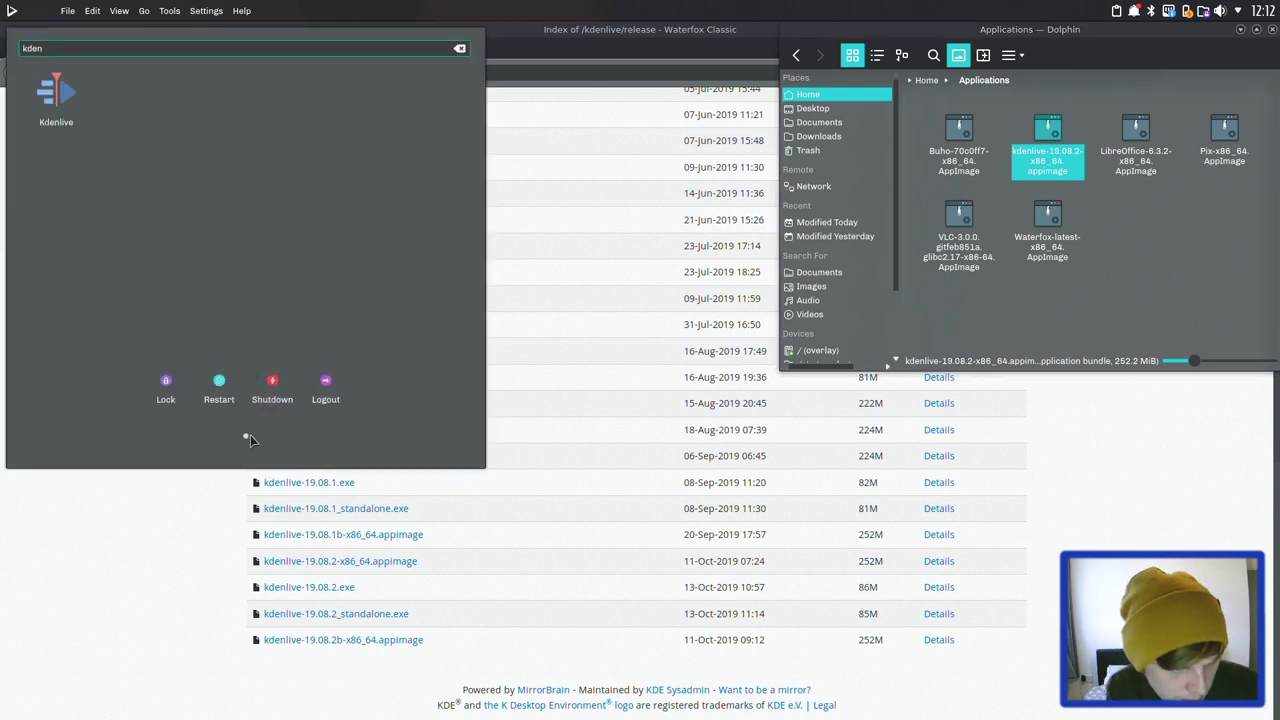
key(BackSpace)
key(BackSpace)
key(BackSpace)
key(BackSpace)
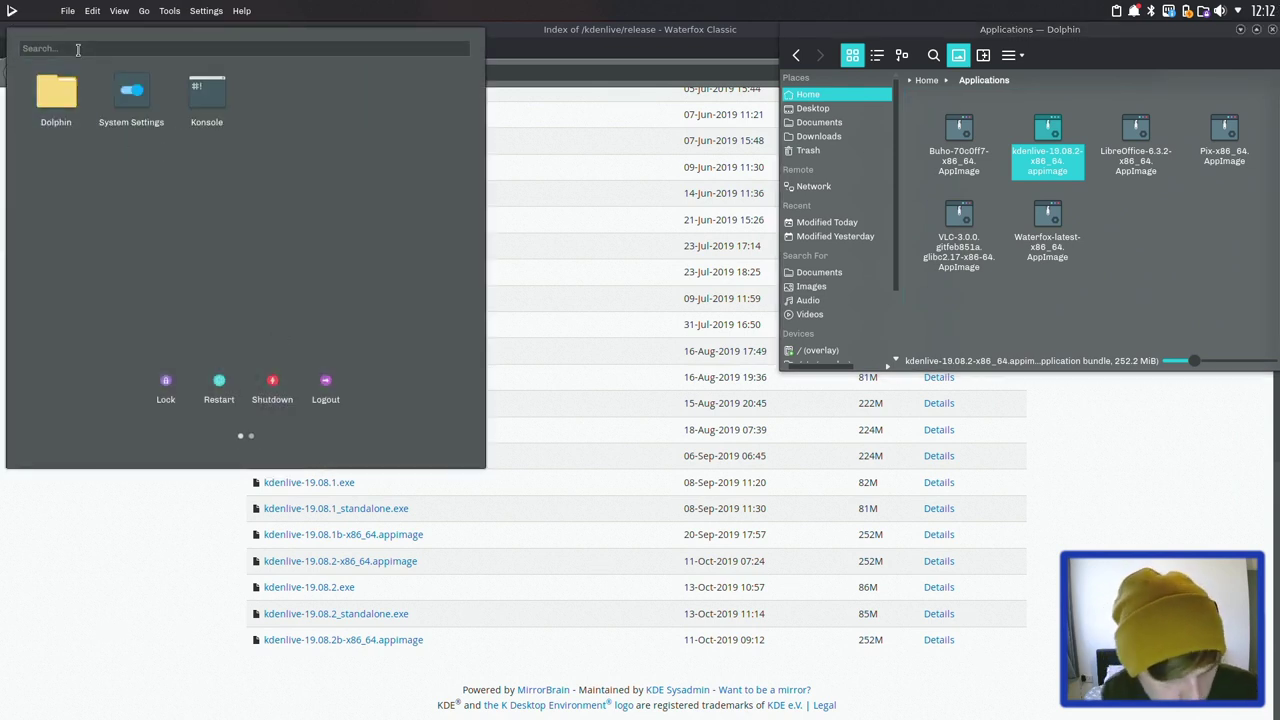
text(kde)
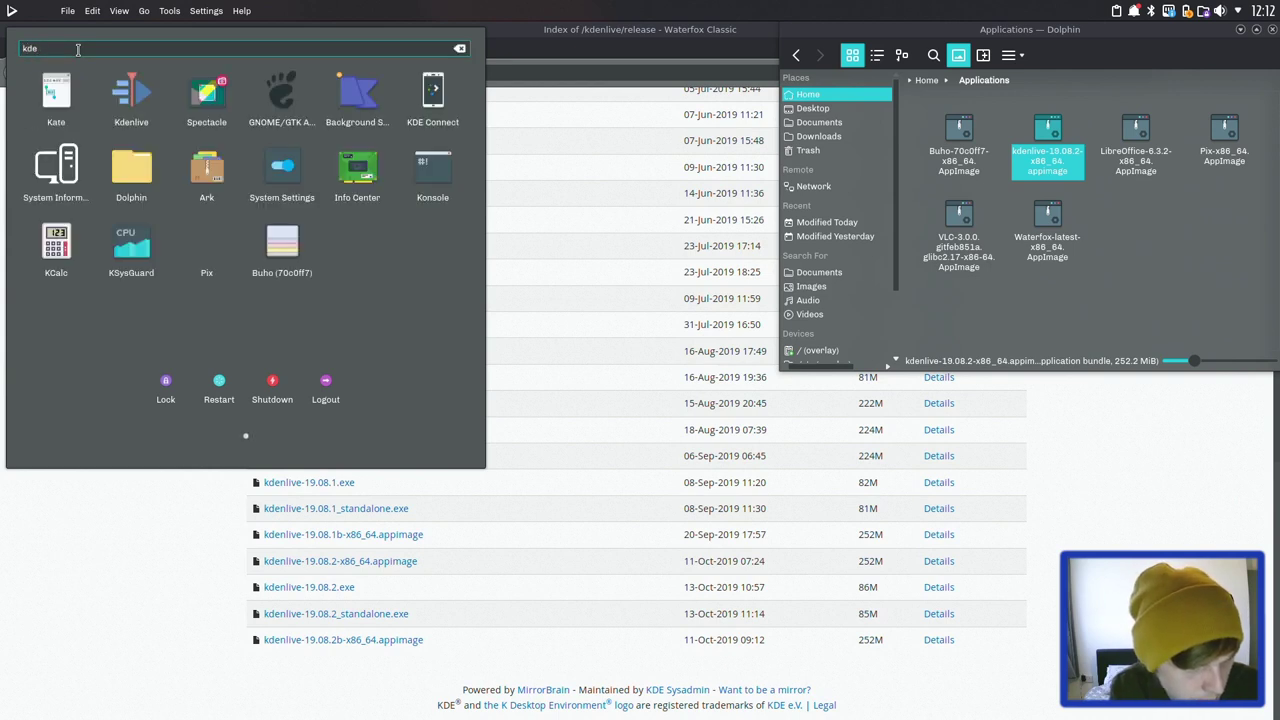
click(139, 97)
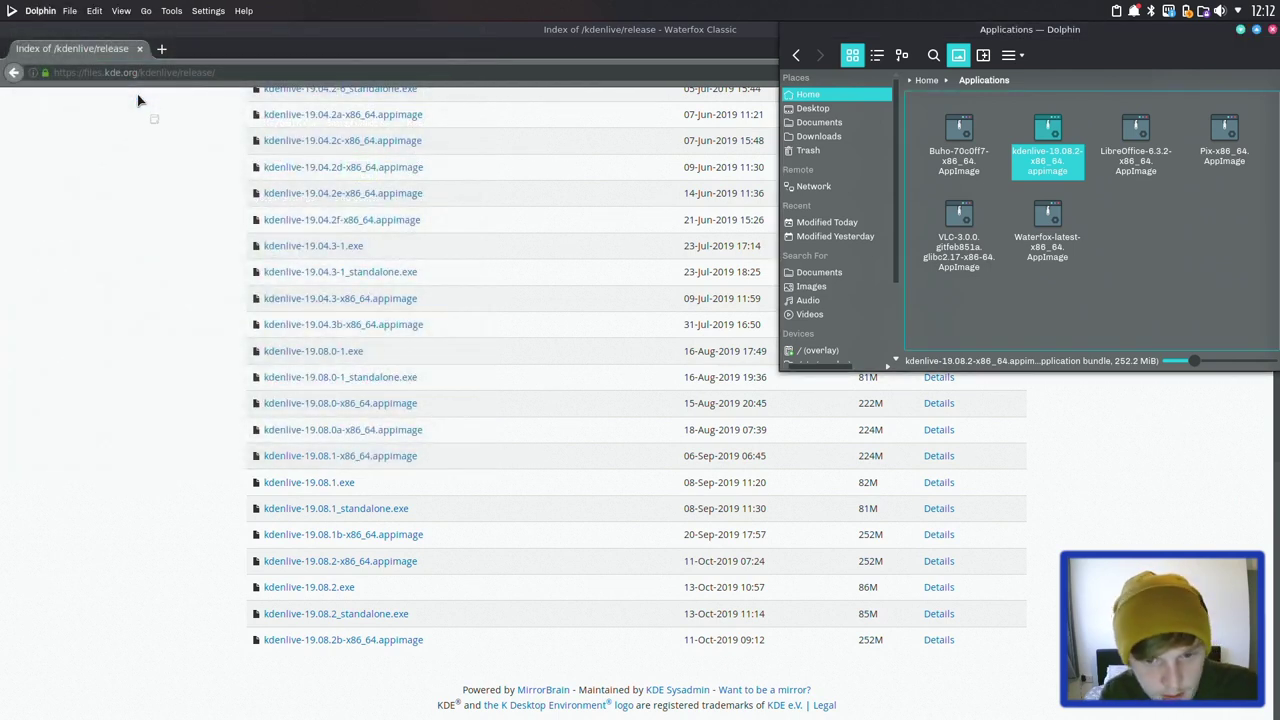
click(693, 36)
click(1241, 29)
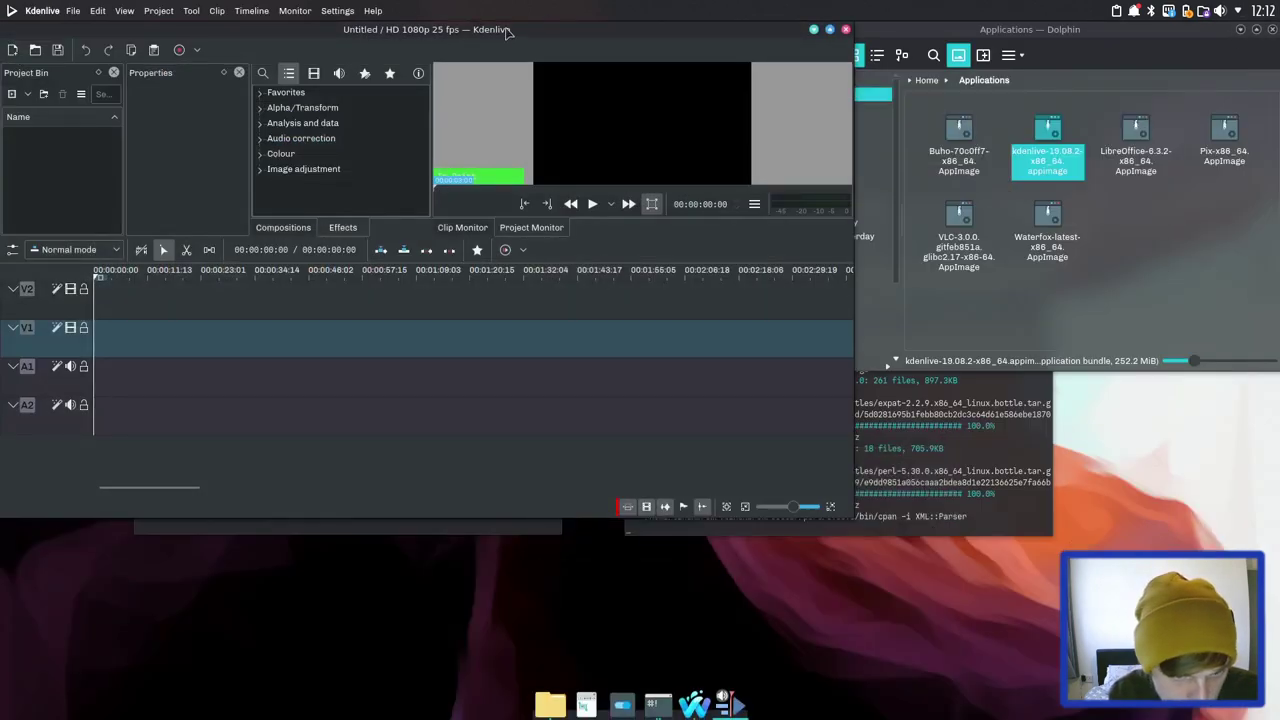
Move the Kdenlive window towards the middle of the desktop and minimize it.
drag(530, 35, 722, 69)
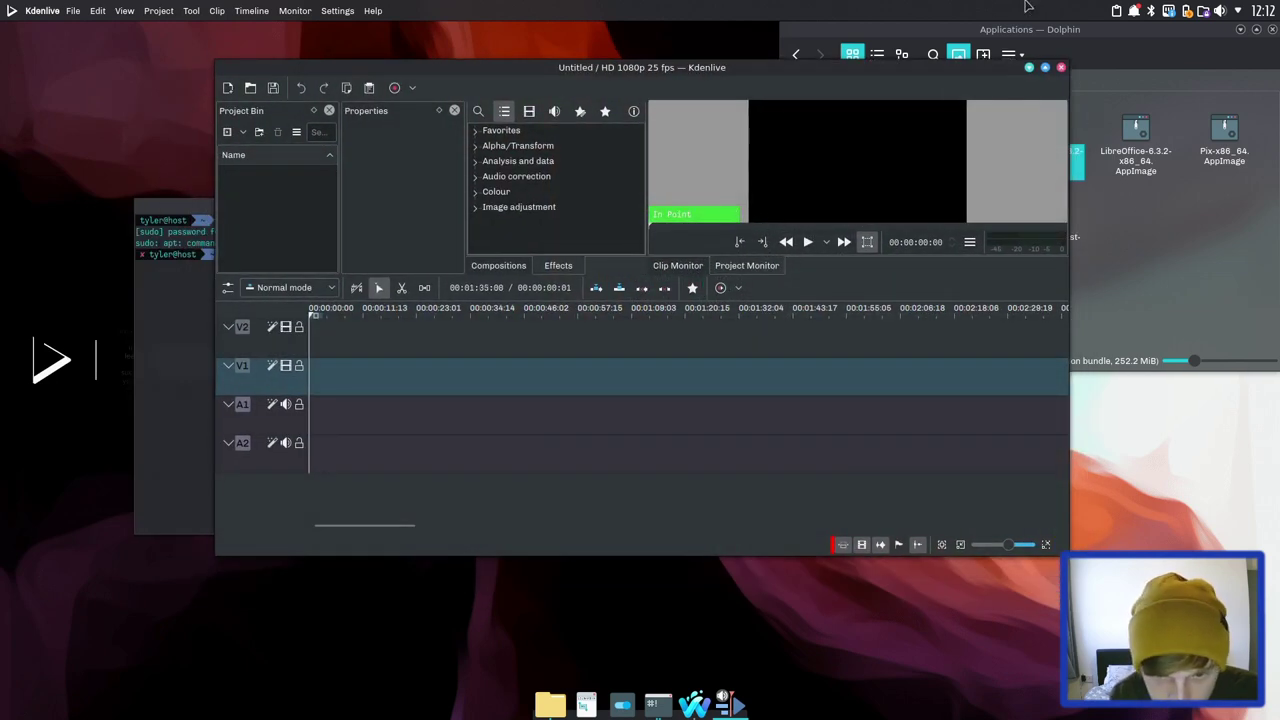
drag(880, 68, 1006, 173)
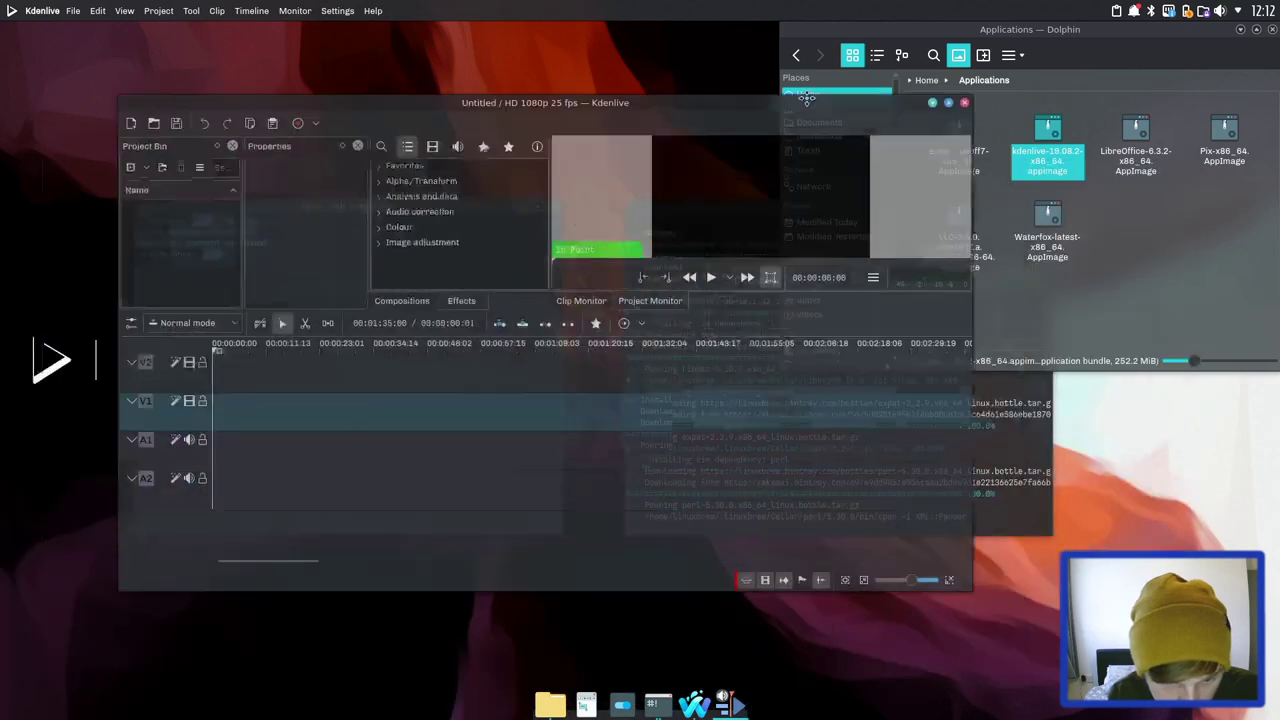
drag(845, 95, 867, 95)
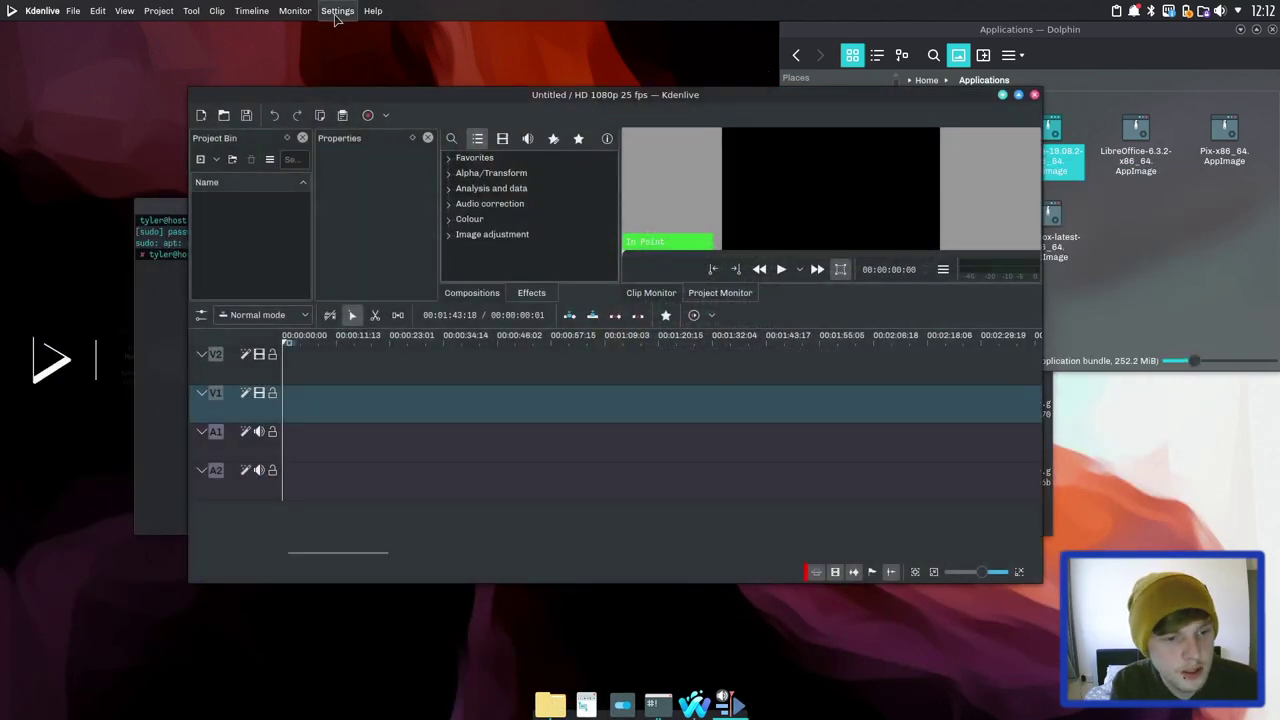
click(1003, 95)
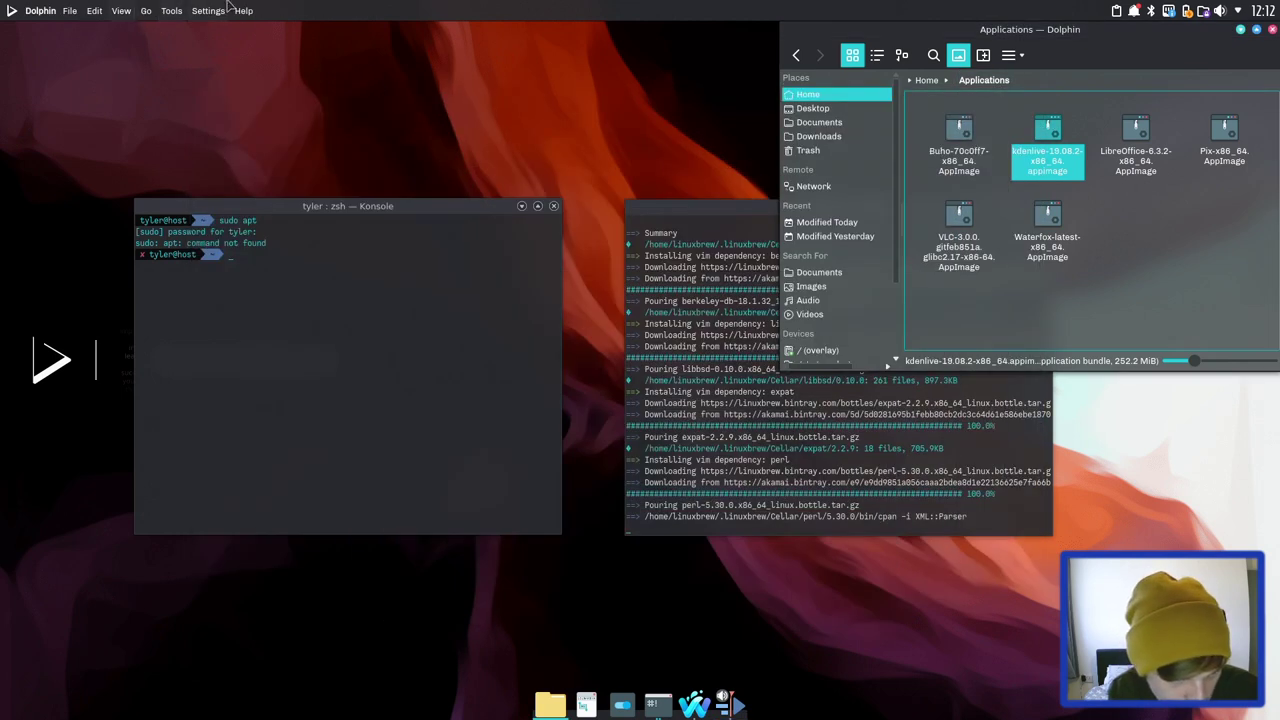
View Dolphin's editing commands in the global menu, and move the Konsole window running the Homebrew install towards the desktop's centre.
click(98, 10)
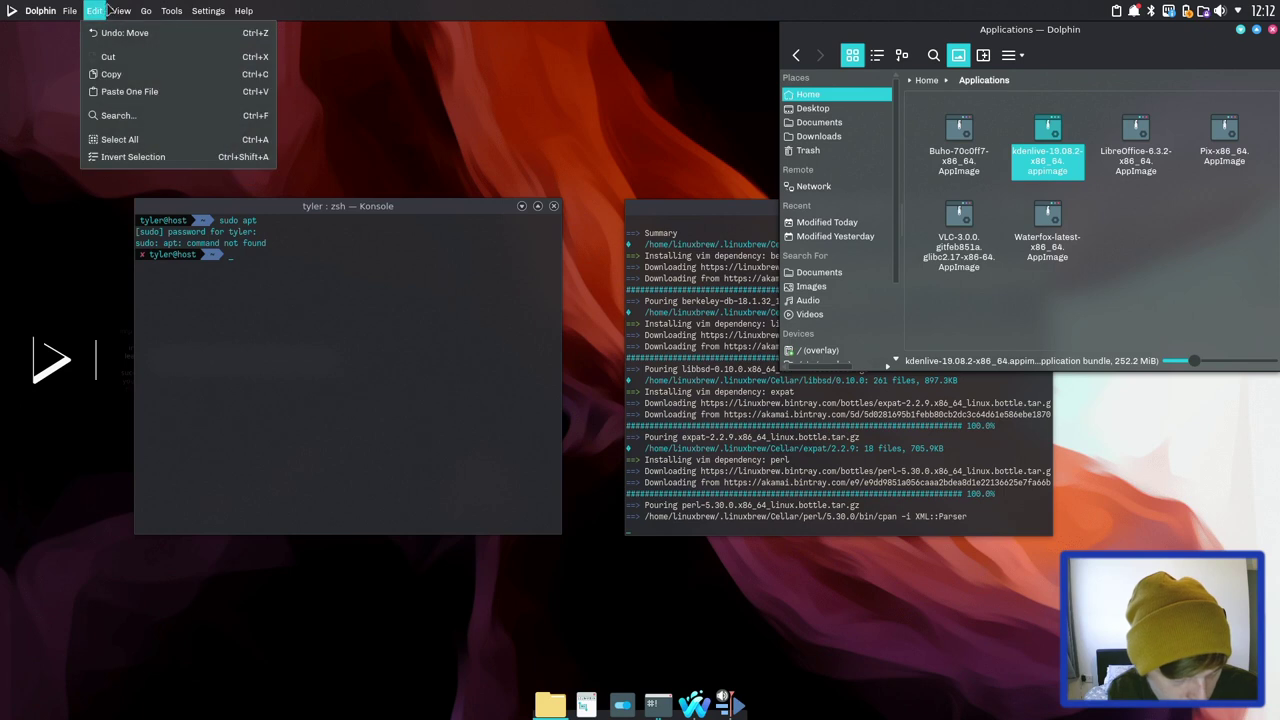
click(728, 432)
drag(736, 212, 513, 110)
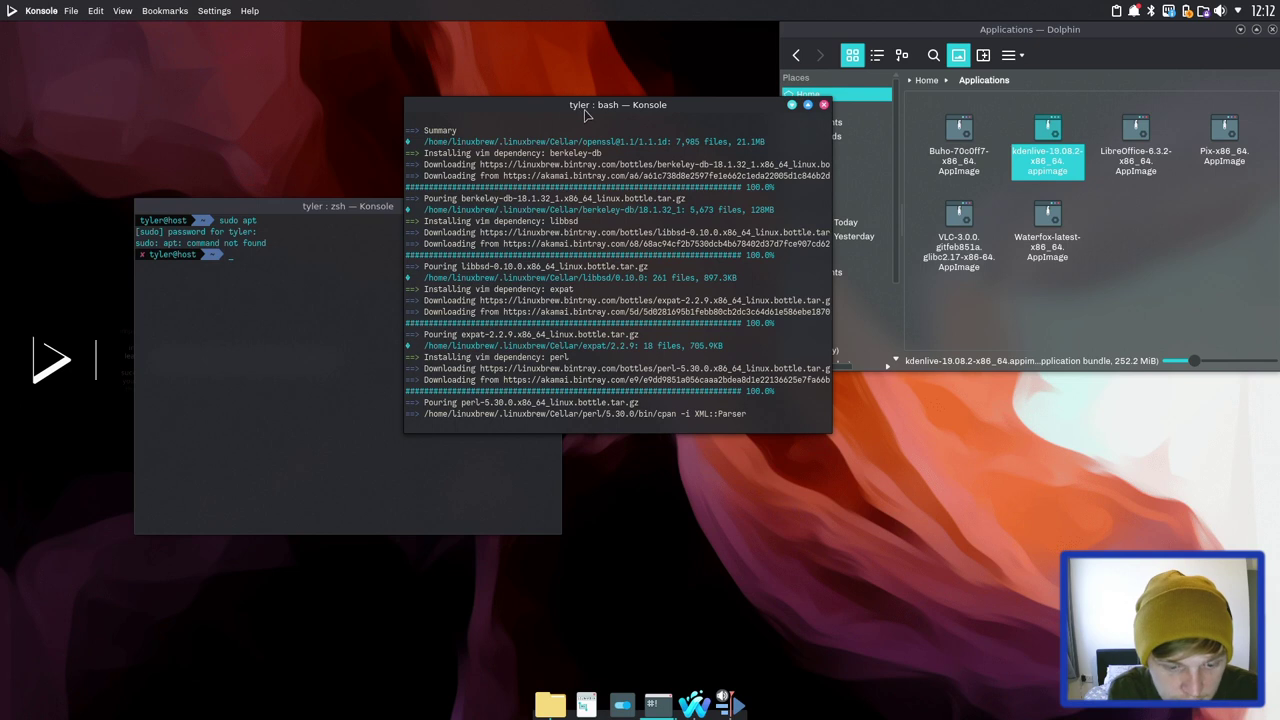
Search the launcher for sett, open System Settings, and move its window to the middle of the desktop.
click(12, 10)
text(sett)
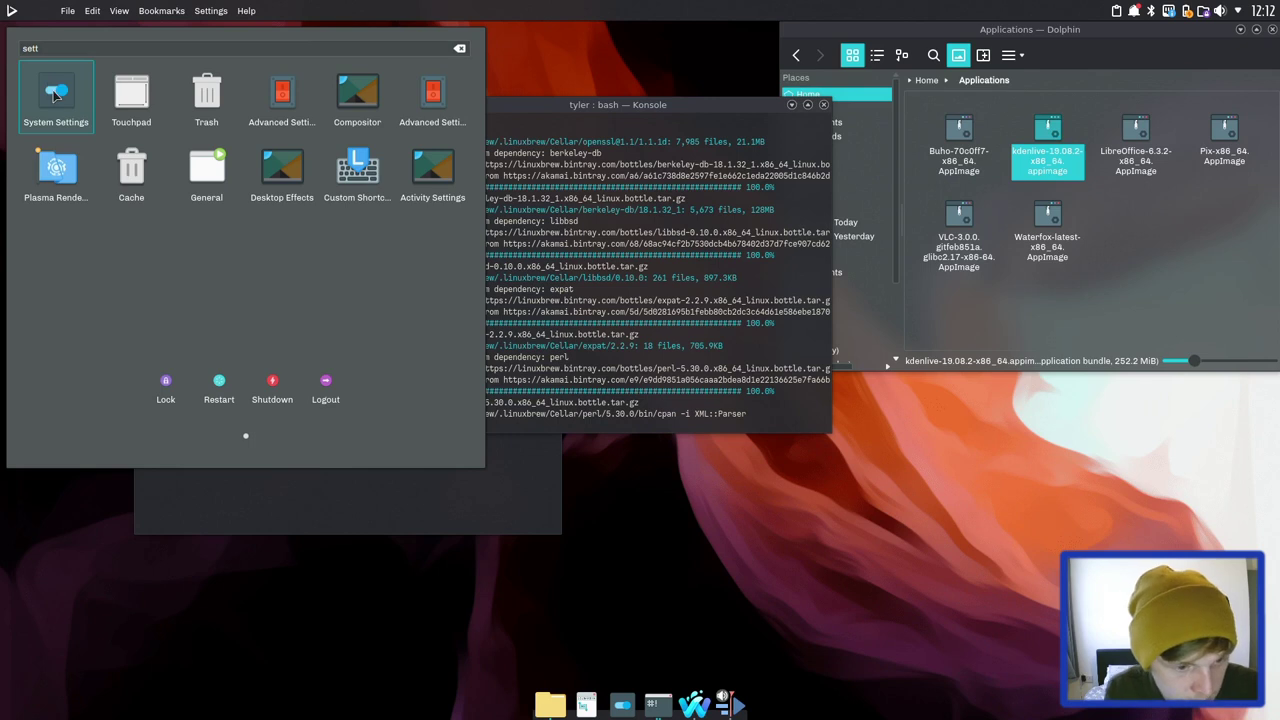
click(56, 93)
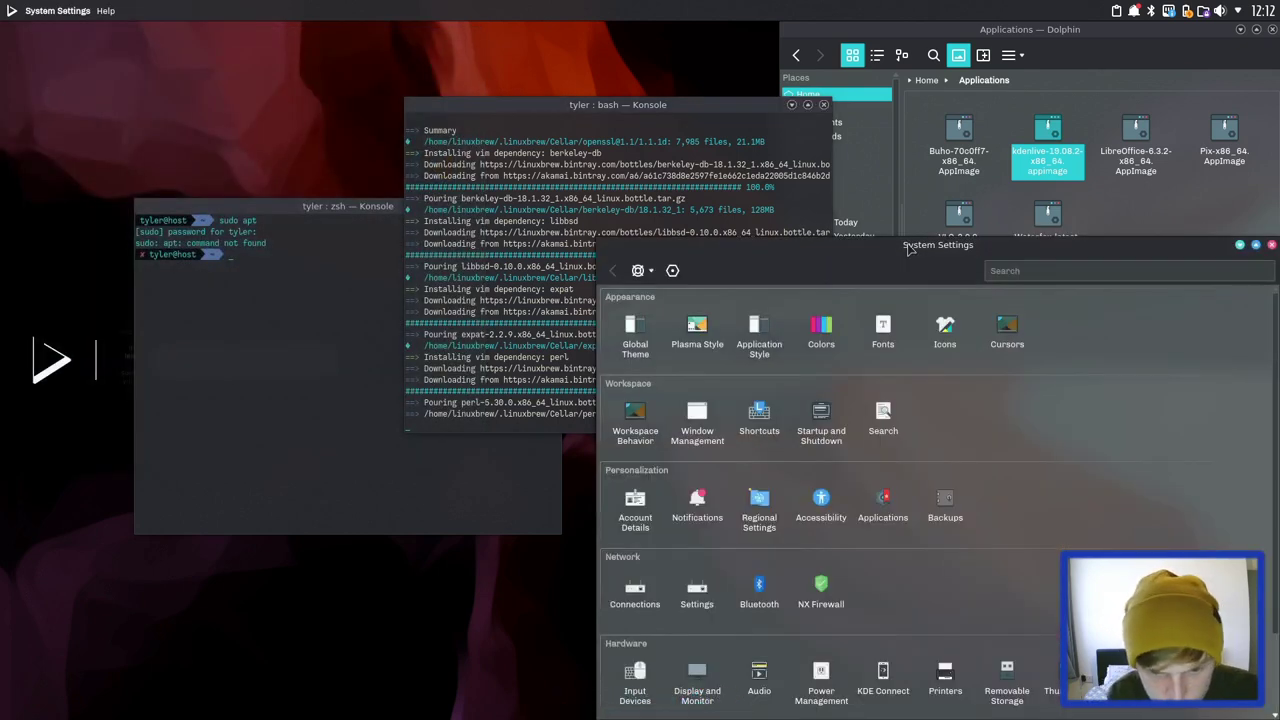
drag(906, 247, 595, 121)
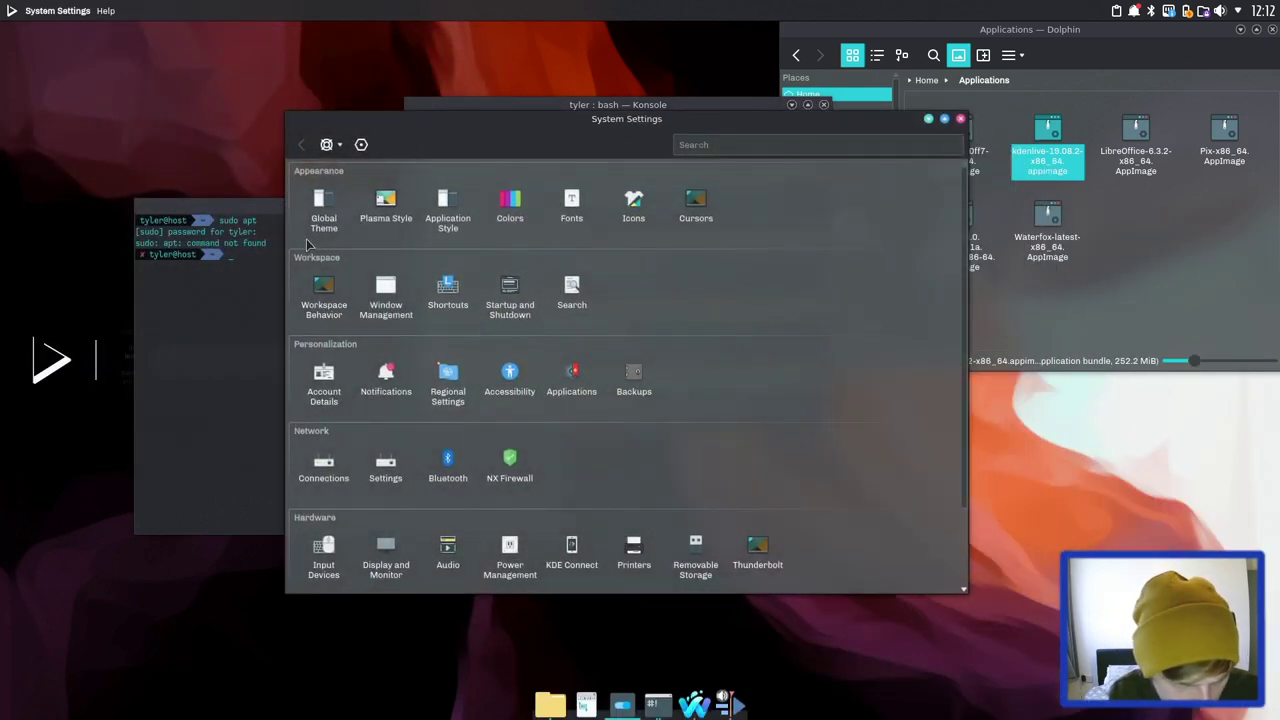
Look through the Global Theme and Plasma Style options in System Settings, discarding the pending theme change.
click(331, 205)
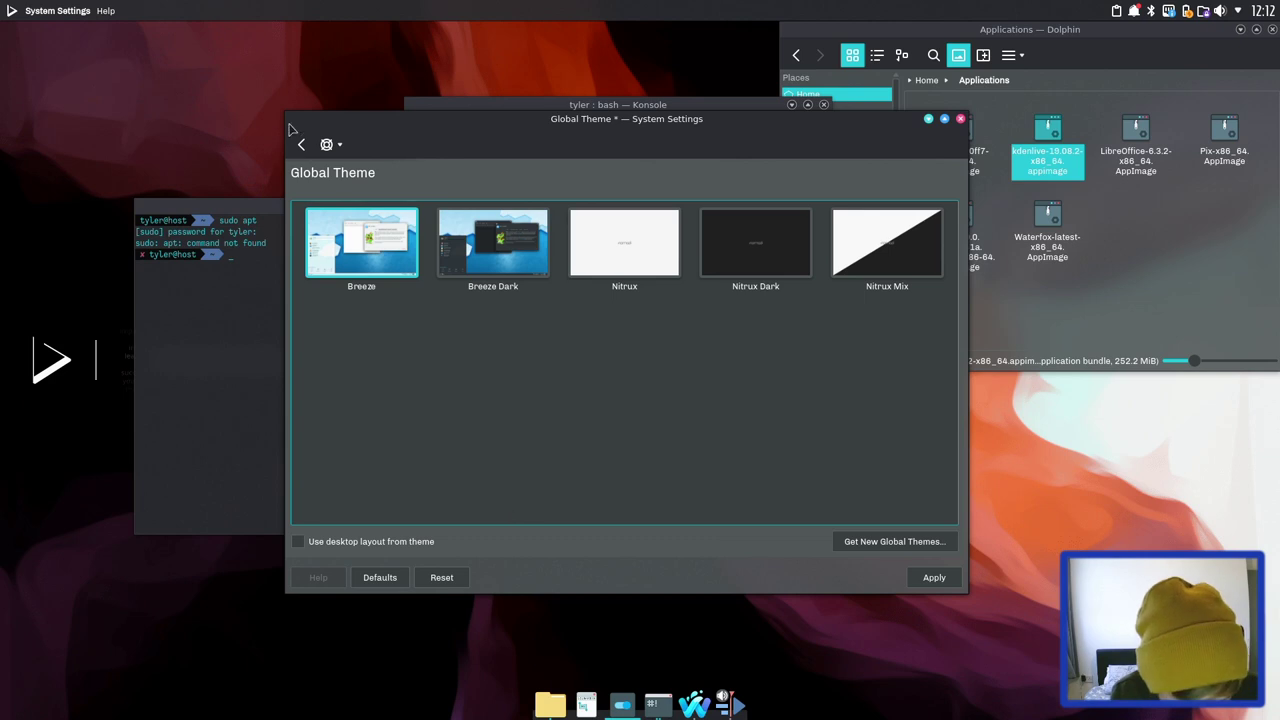
click(300, 145)
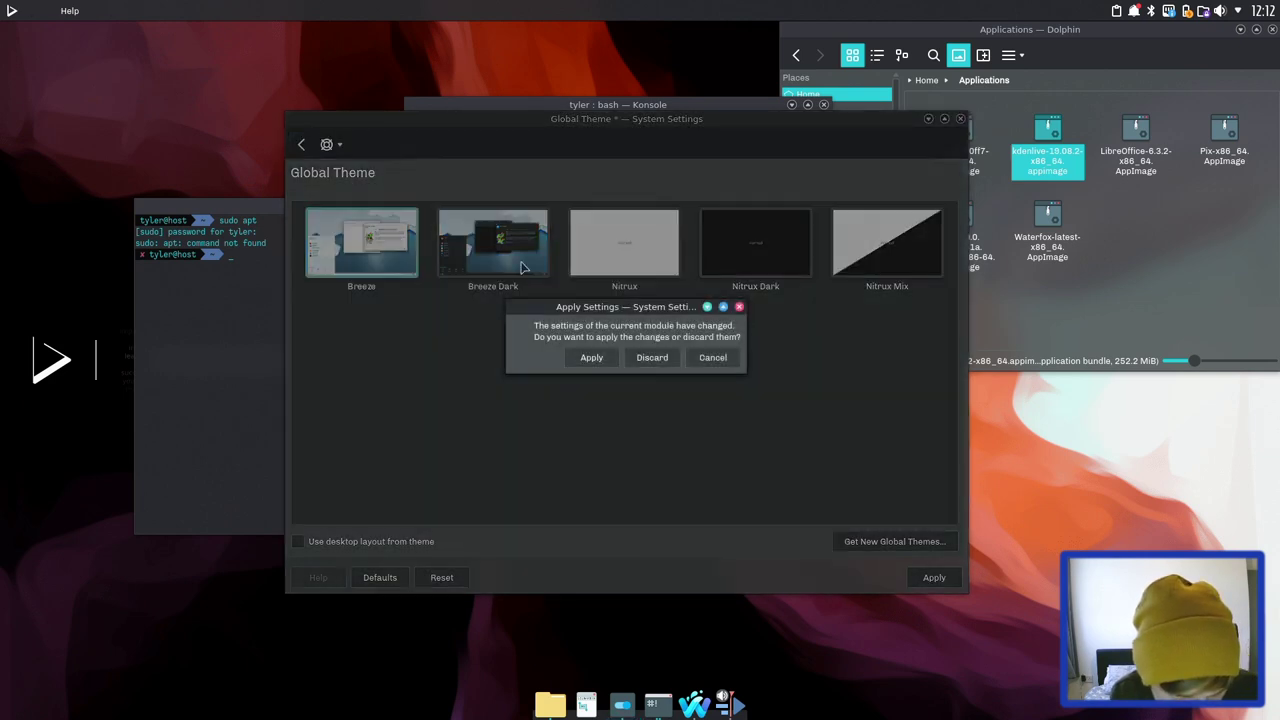
click(652, 357)
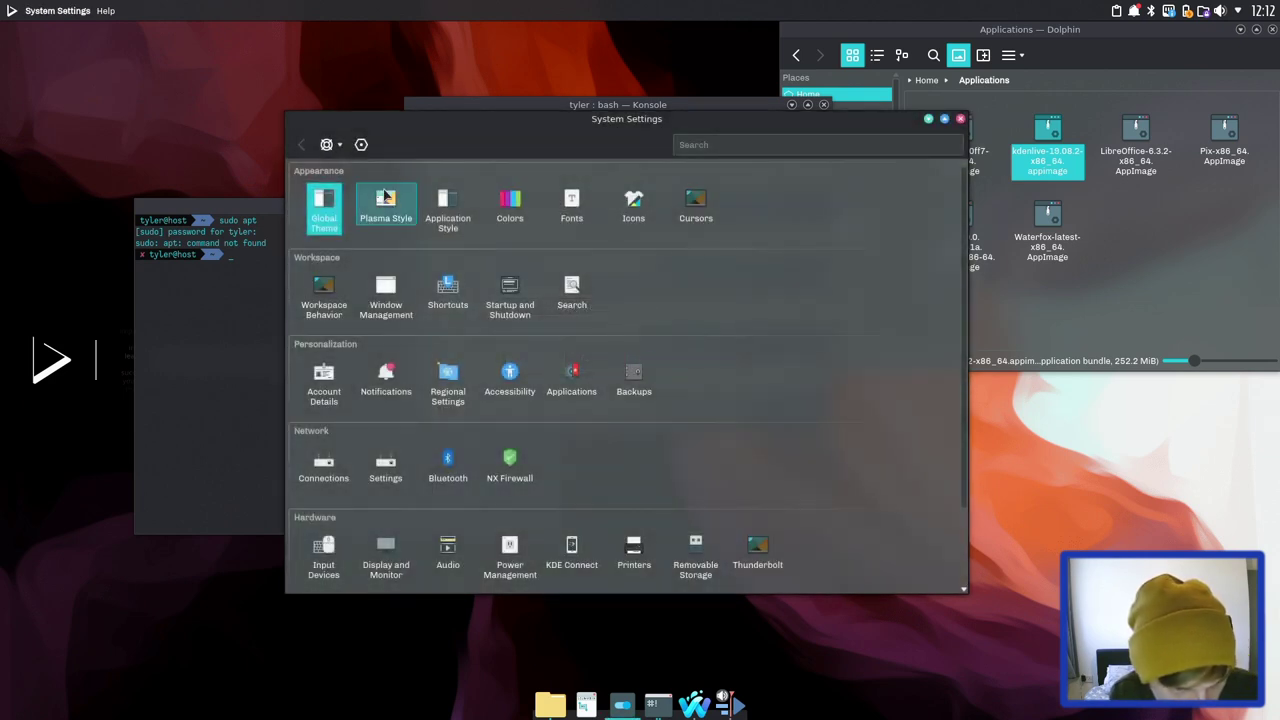
click(388, 205)
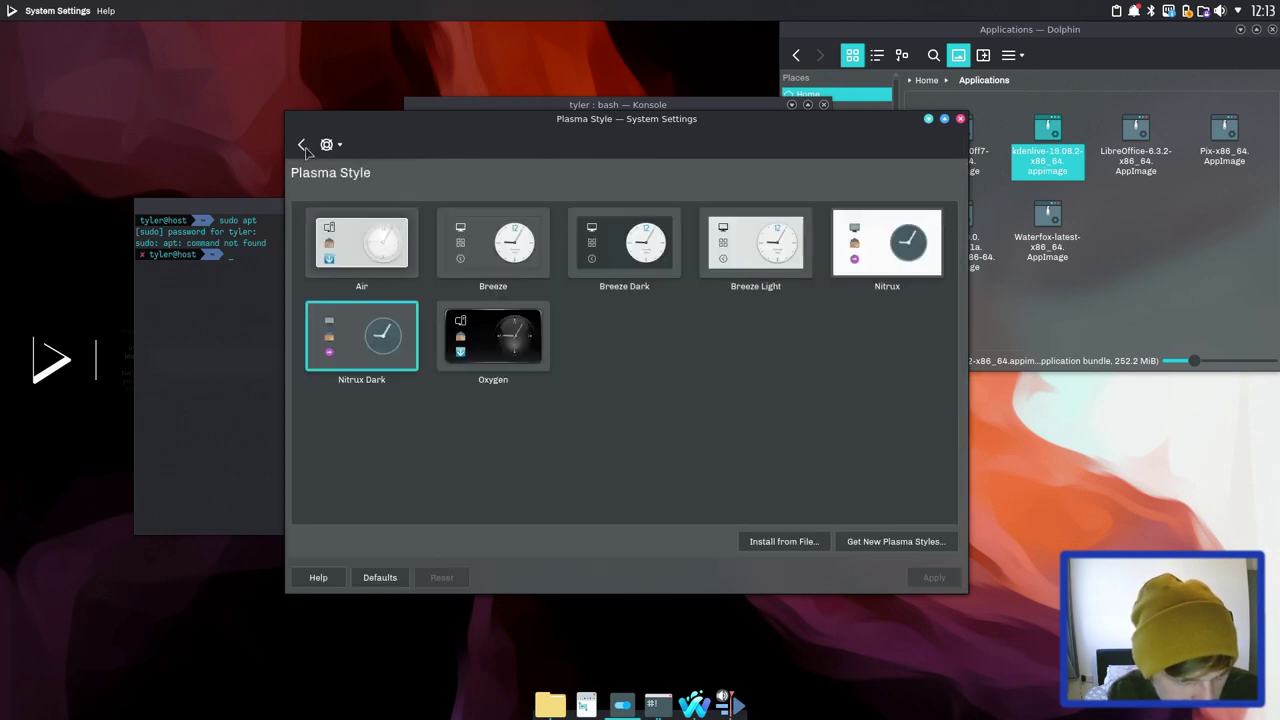
click(301, 145)
click(323, 210)
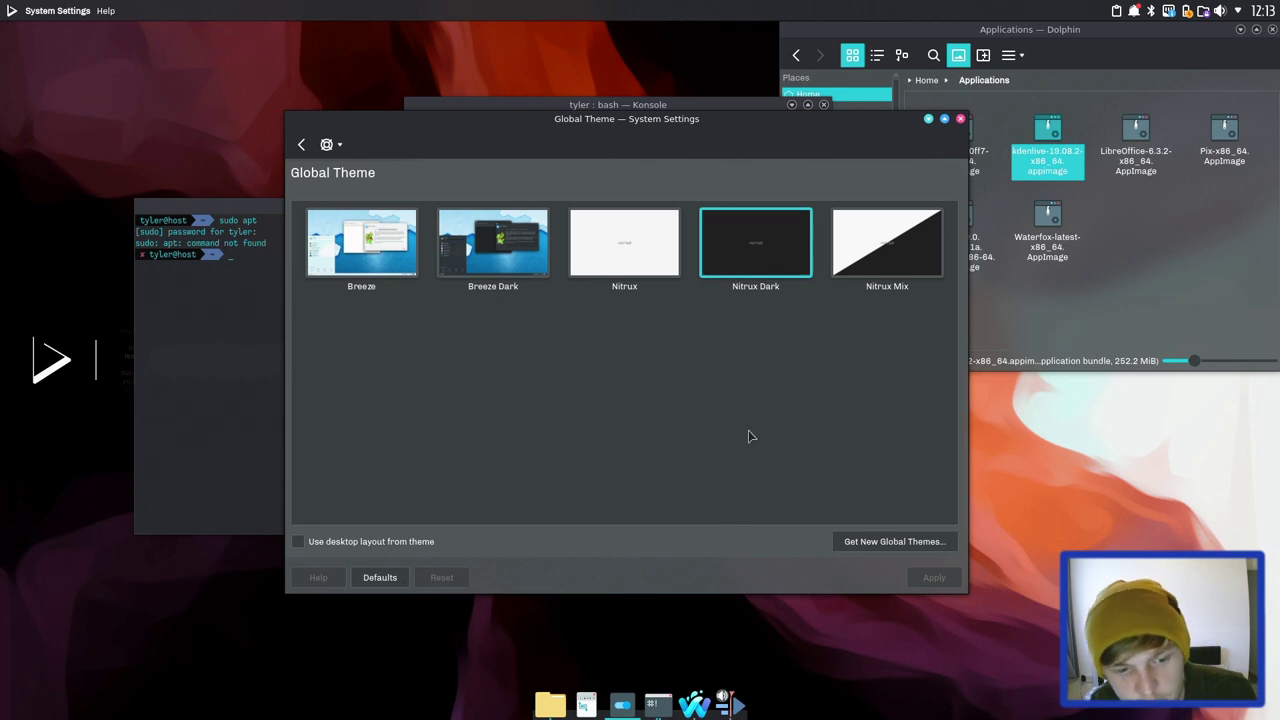
click(301, 145)
click(385, 210)
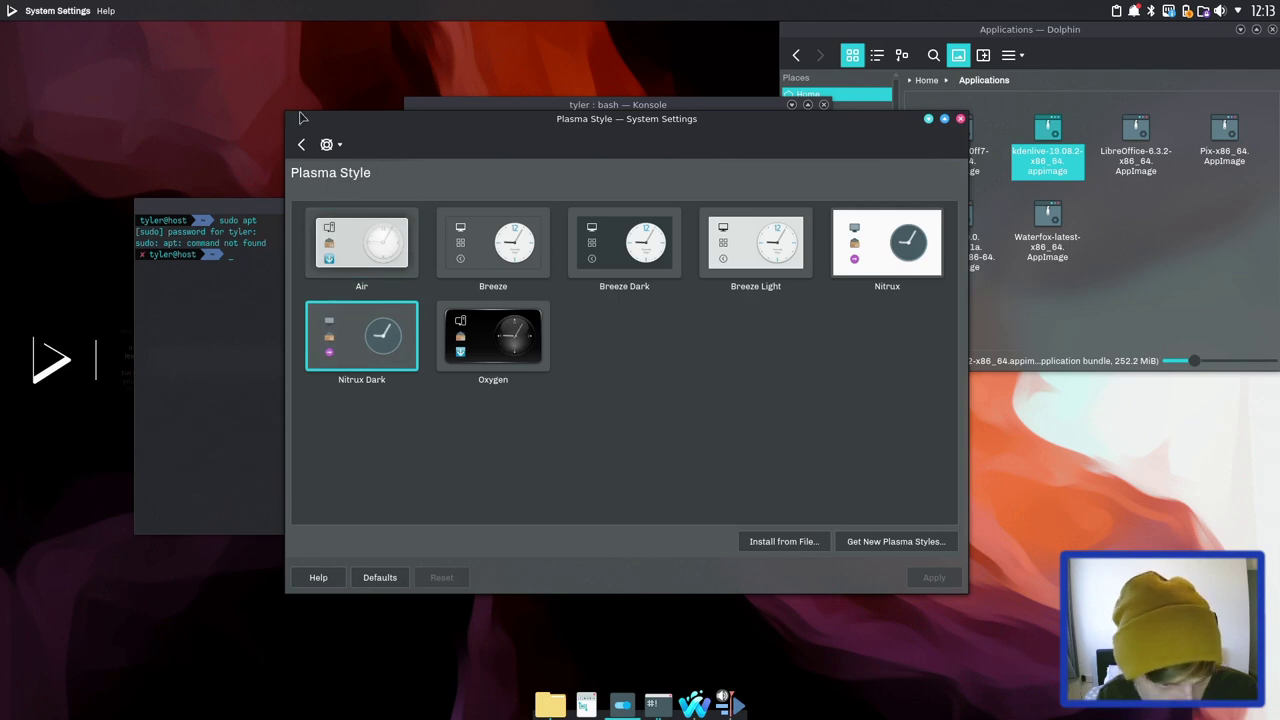
click(301, 144)
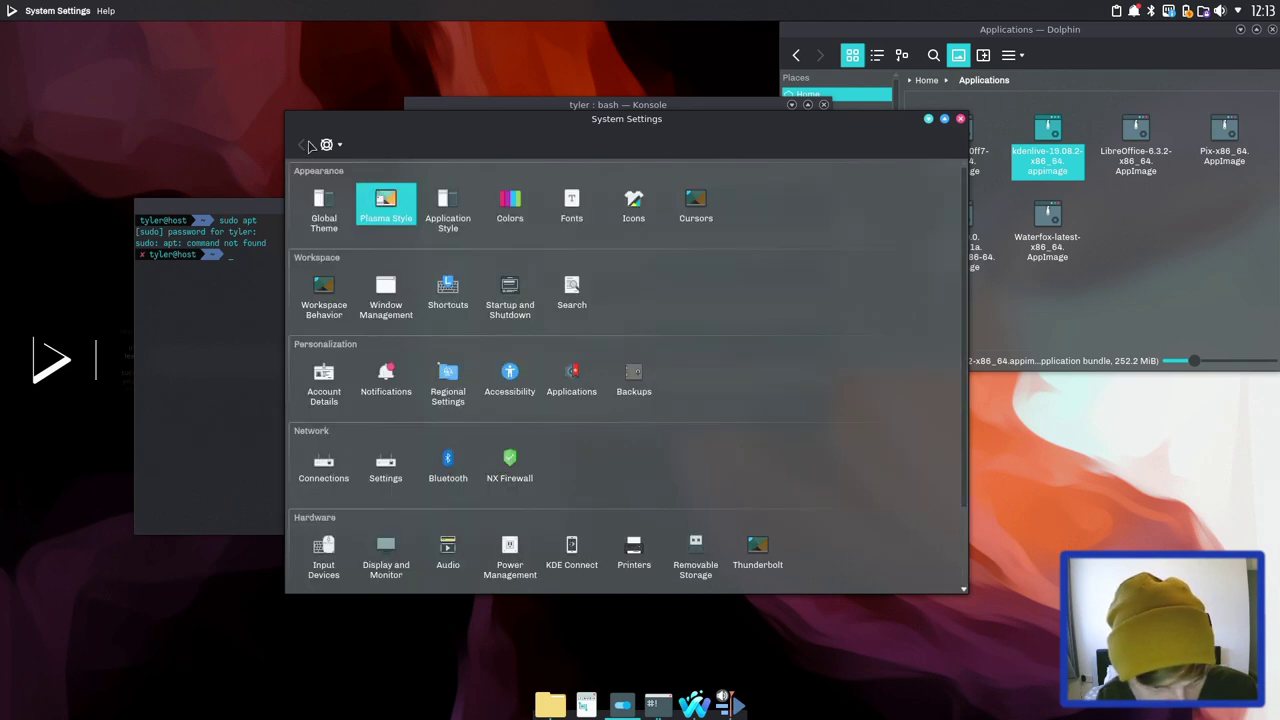
View the Application Style, GNOME/GTK Application Style and Icons settings.
click(448, 210)
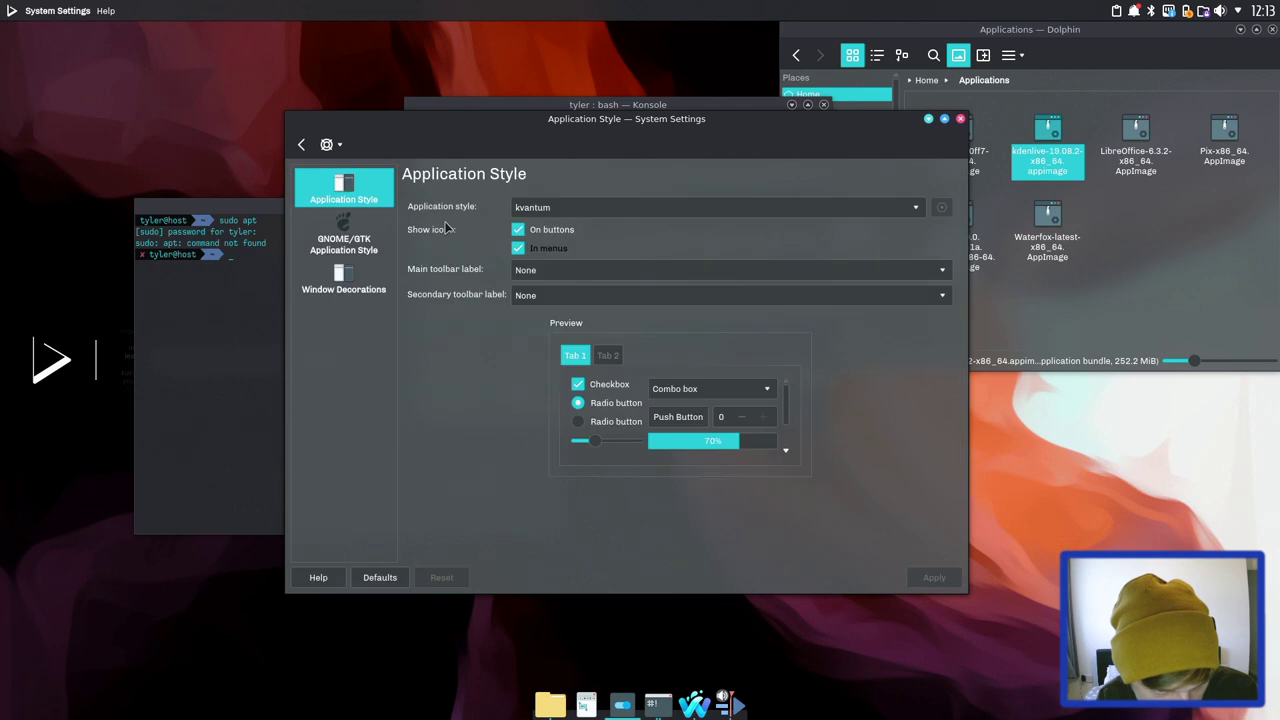
click(364, 233)
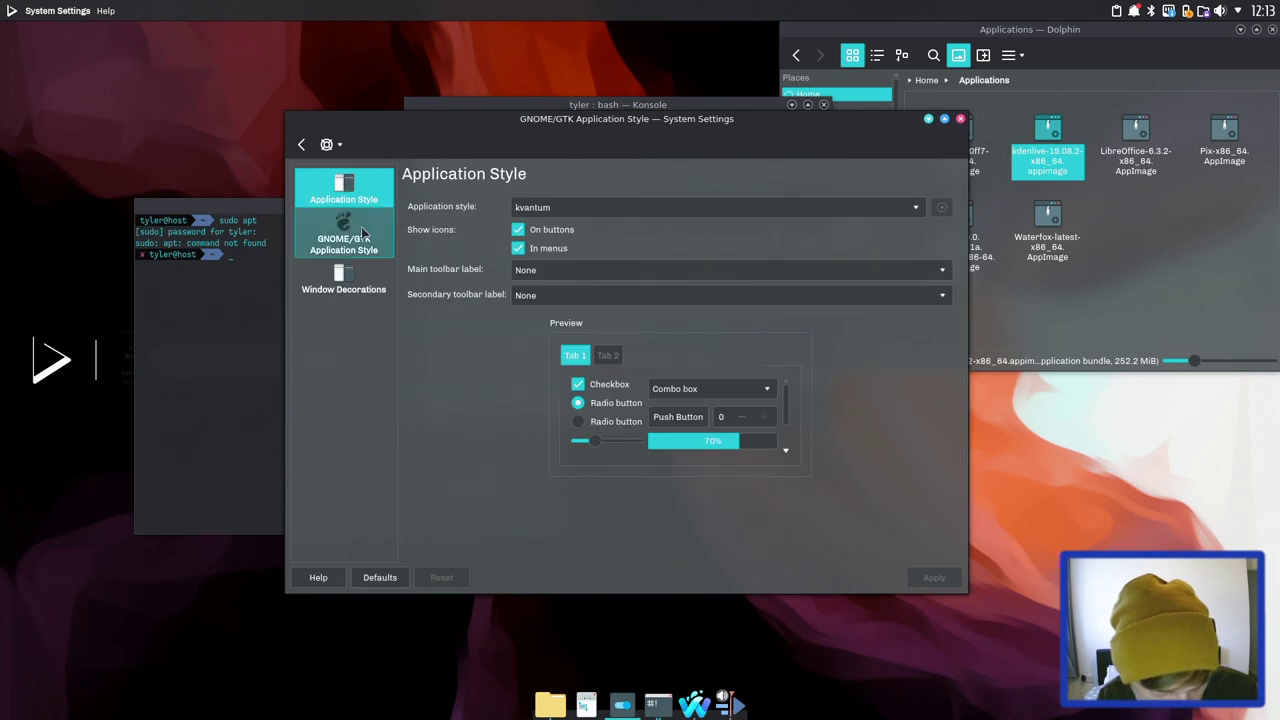
click(304, 144)
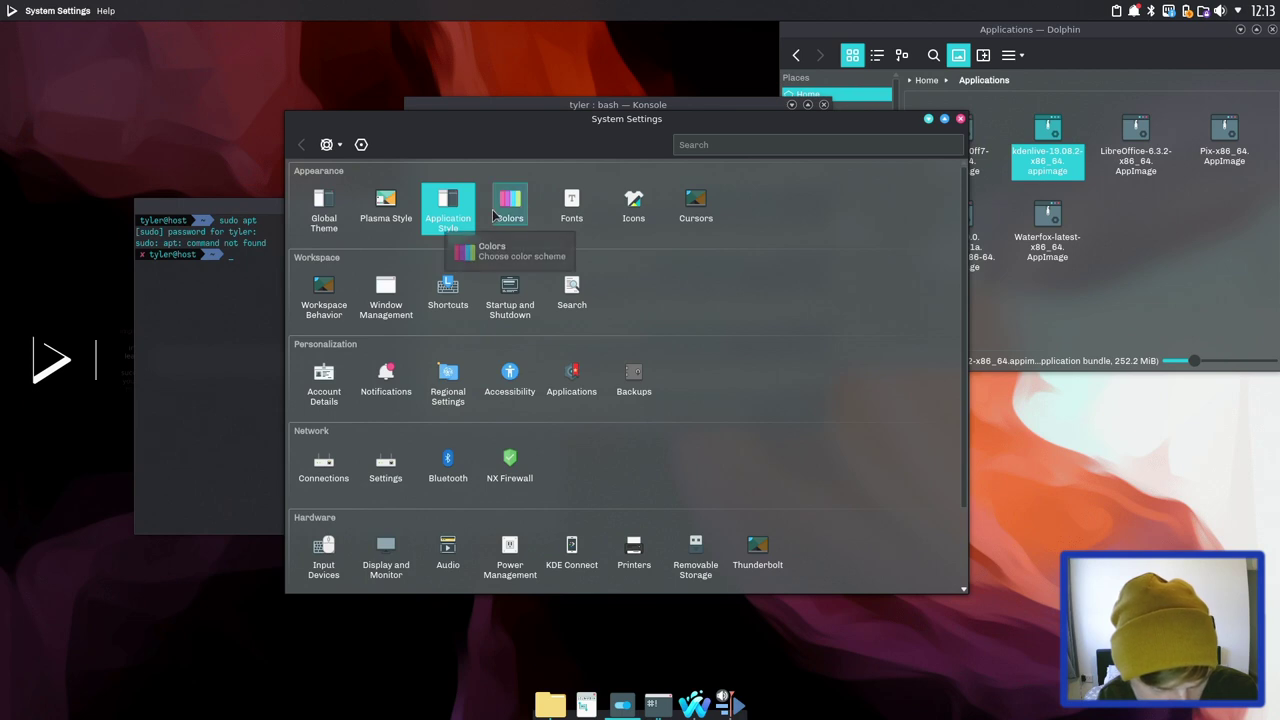
click(621, 216)
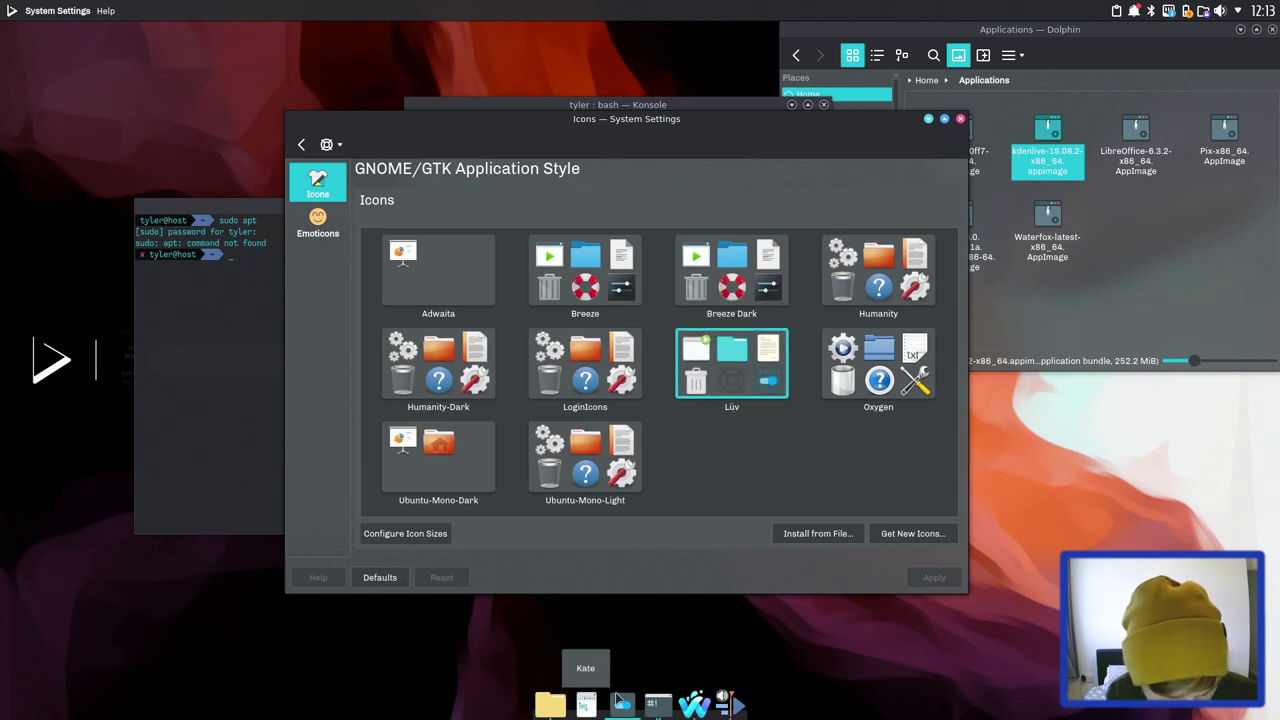
Close System Settings and move the Konsole window with the Homebrew install away from the Dolphin window.
click(960, 121)
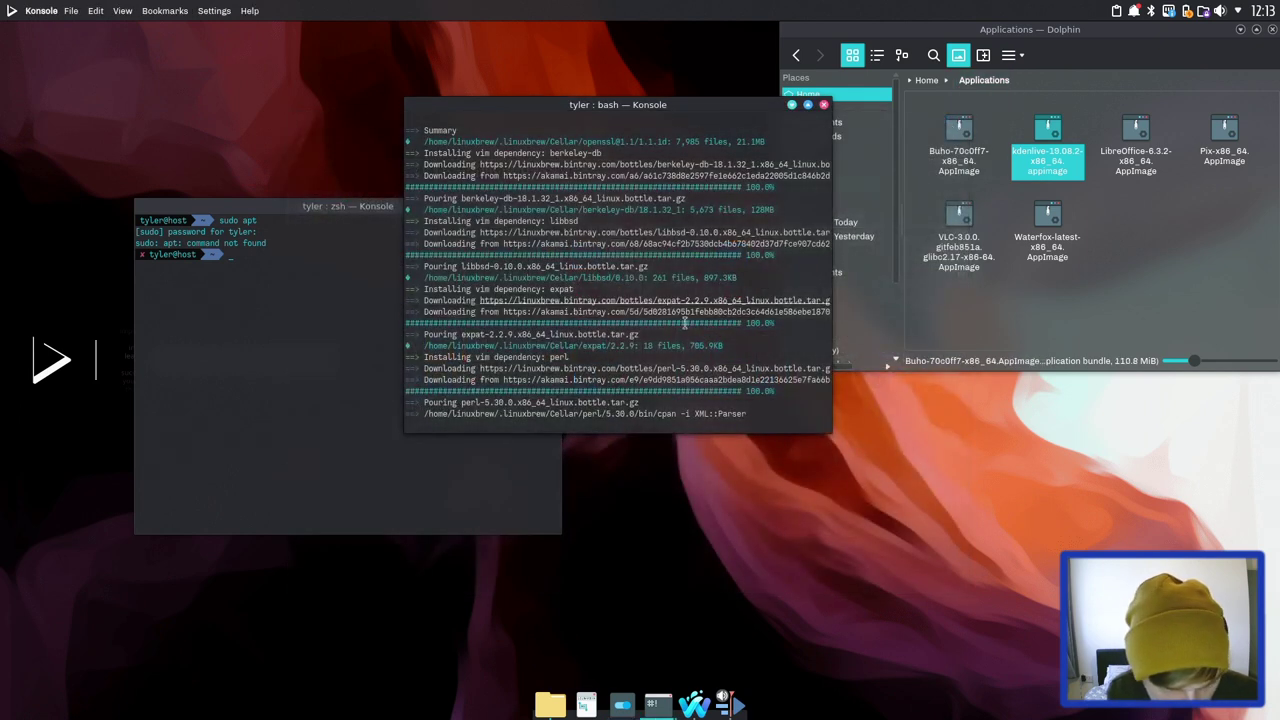
drag(710, 110, 559, 83)
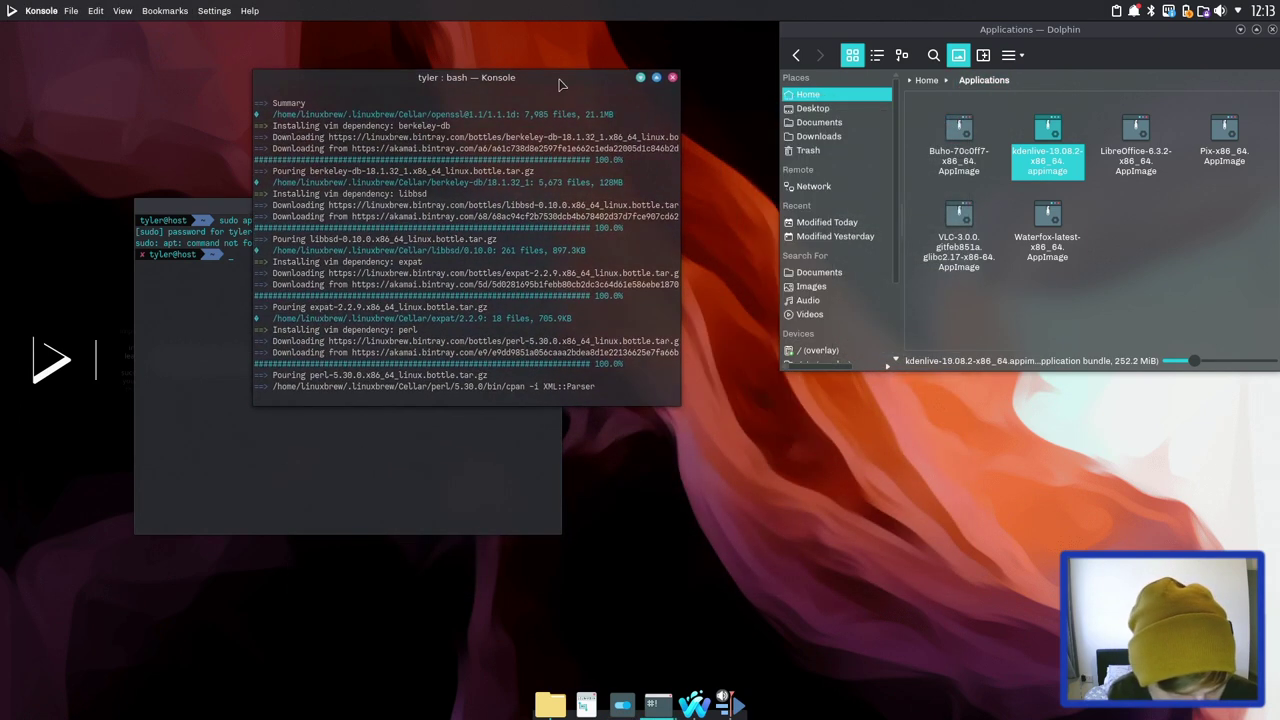
Look back through the Homebrew vim installation output in the Konsole window.
scroll(521, 254, up, 9)
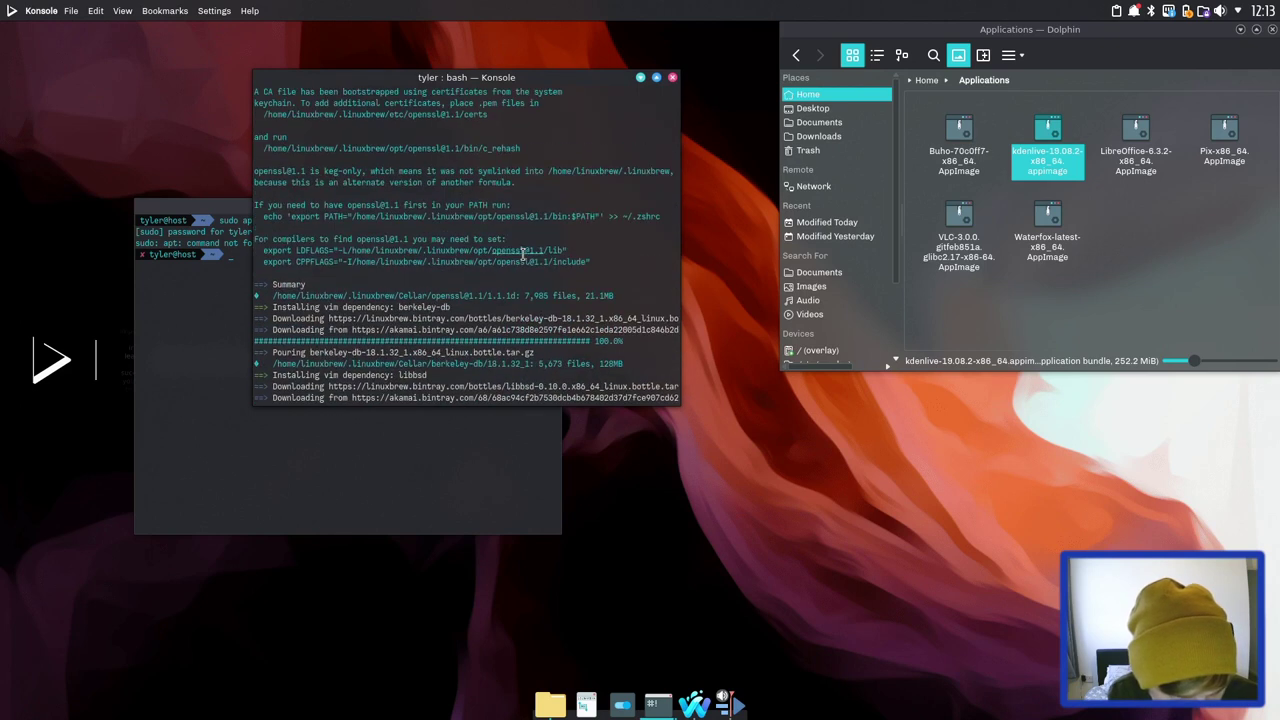
scroll(521, 254, down, 9)
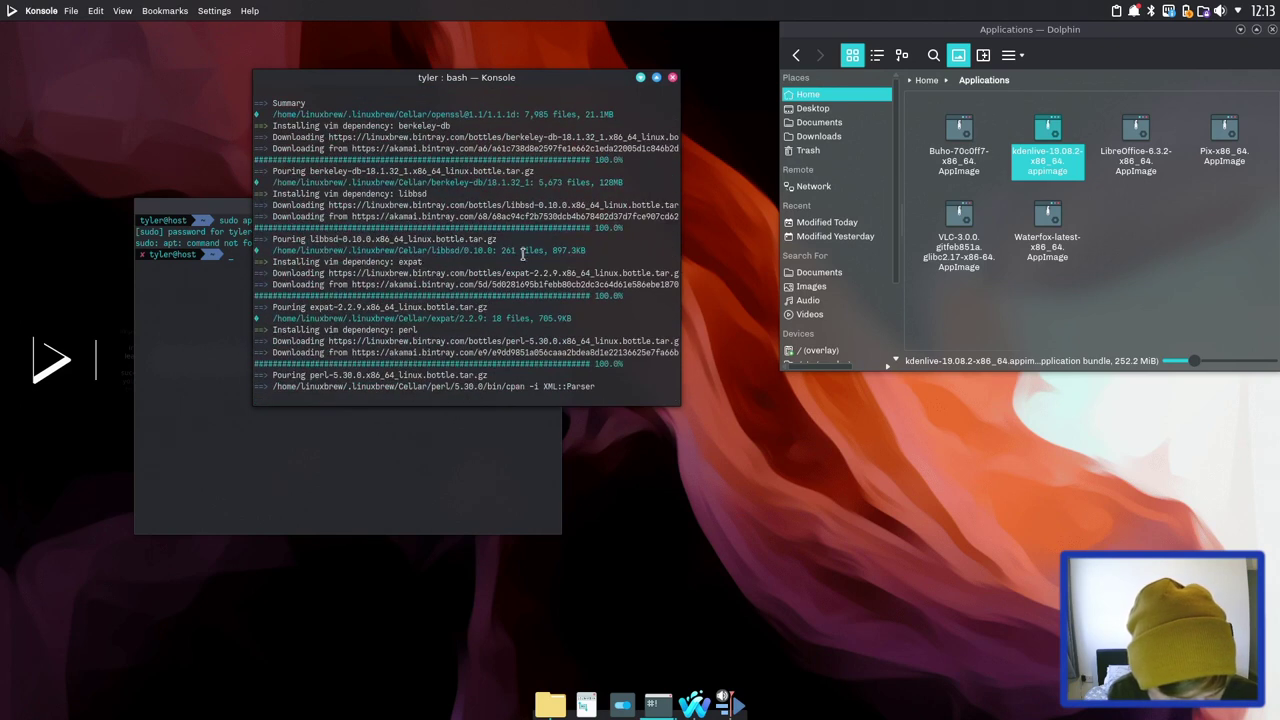
scroll(521, 254, up, 6)
scroll(521, 254, down, 6)
scroll(521, 254, up, 3)
scroll(521, 254, down, 3)
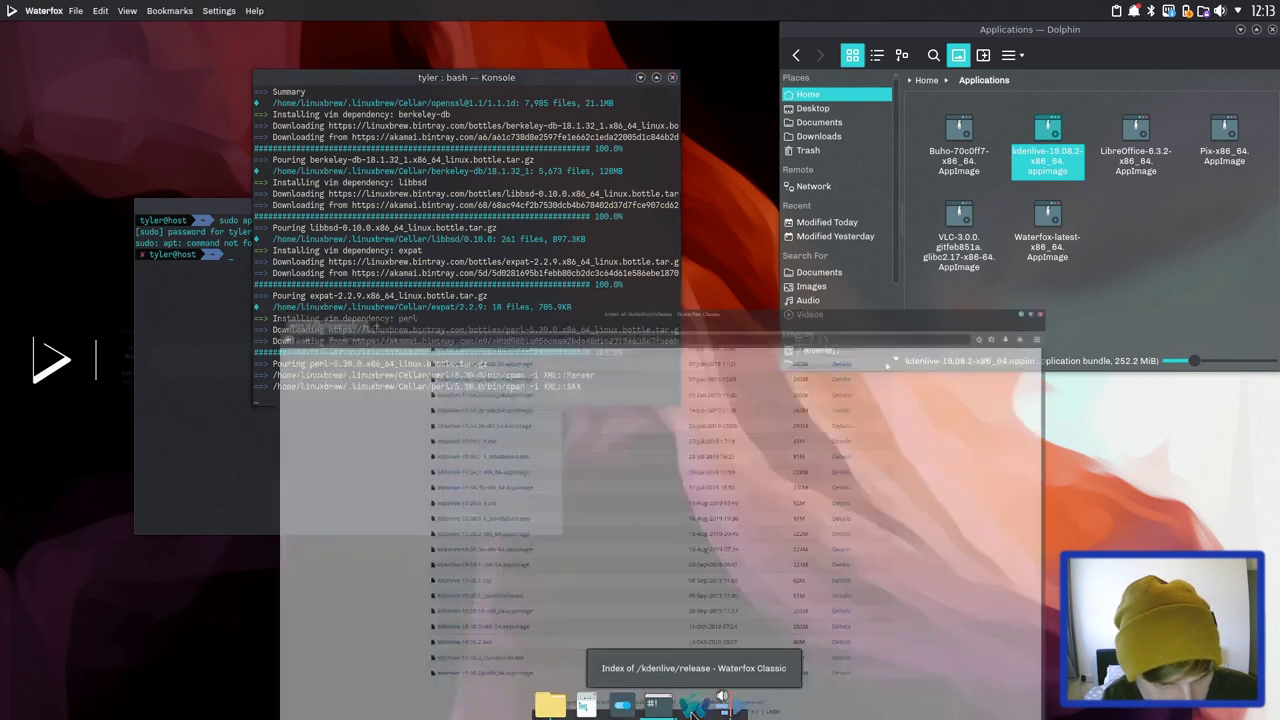
click(693, 668)
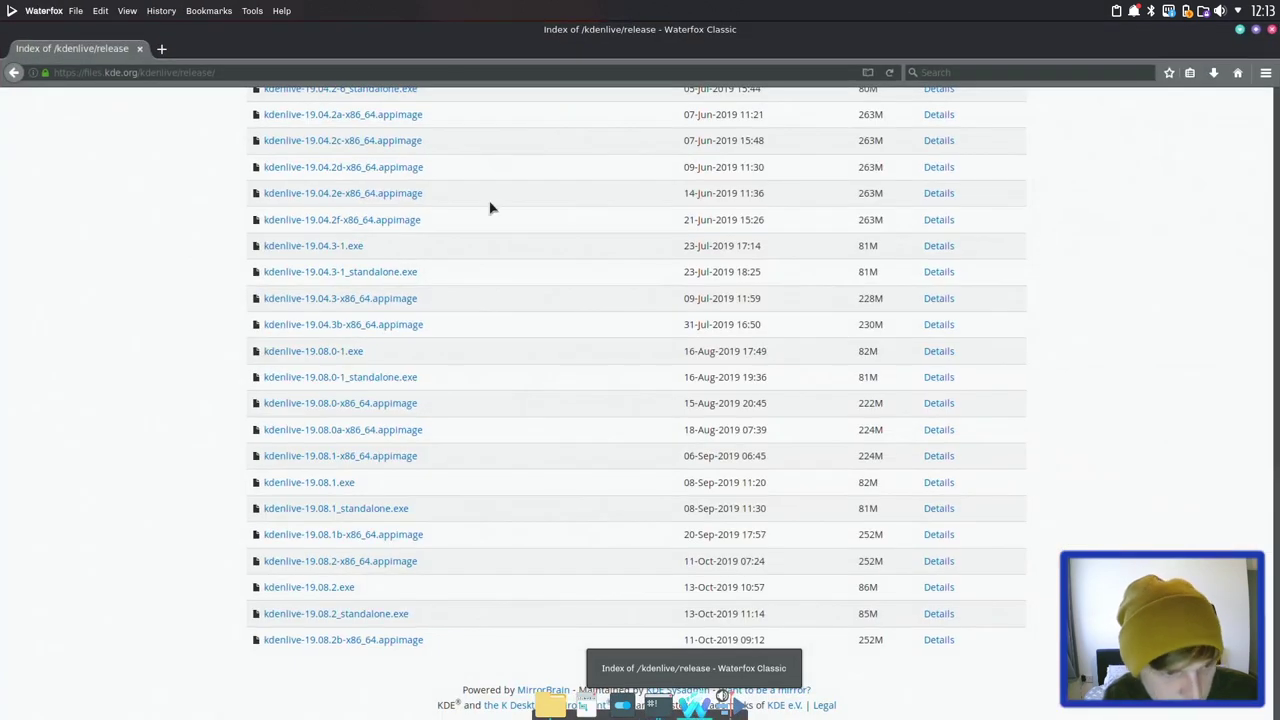
click(381, 71)
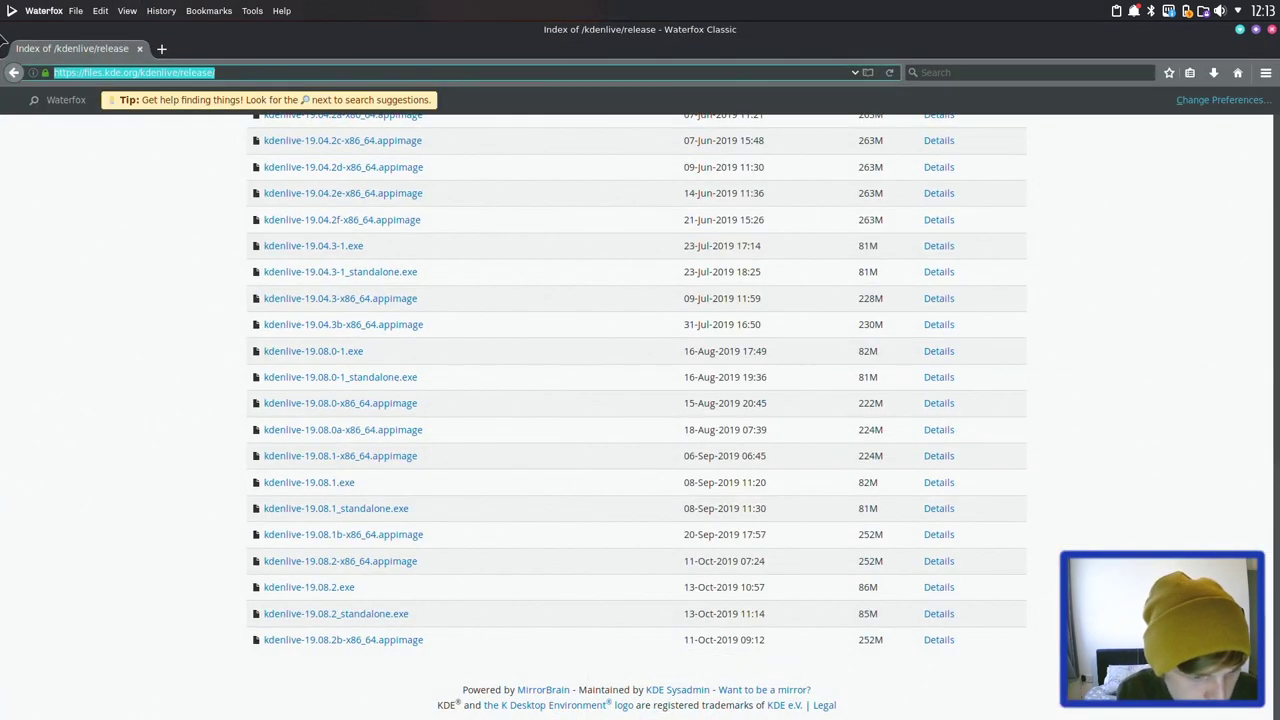
text(appima)
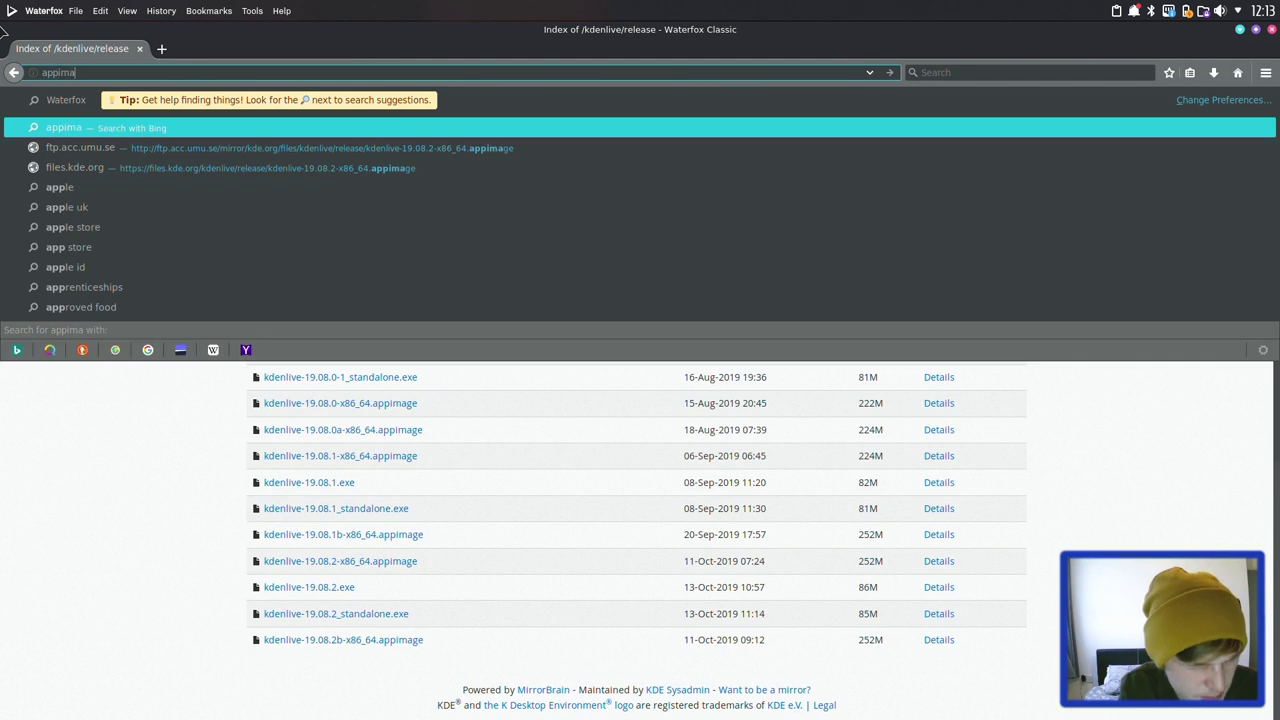
text(ge hub)
key(Return)
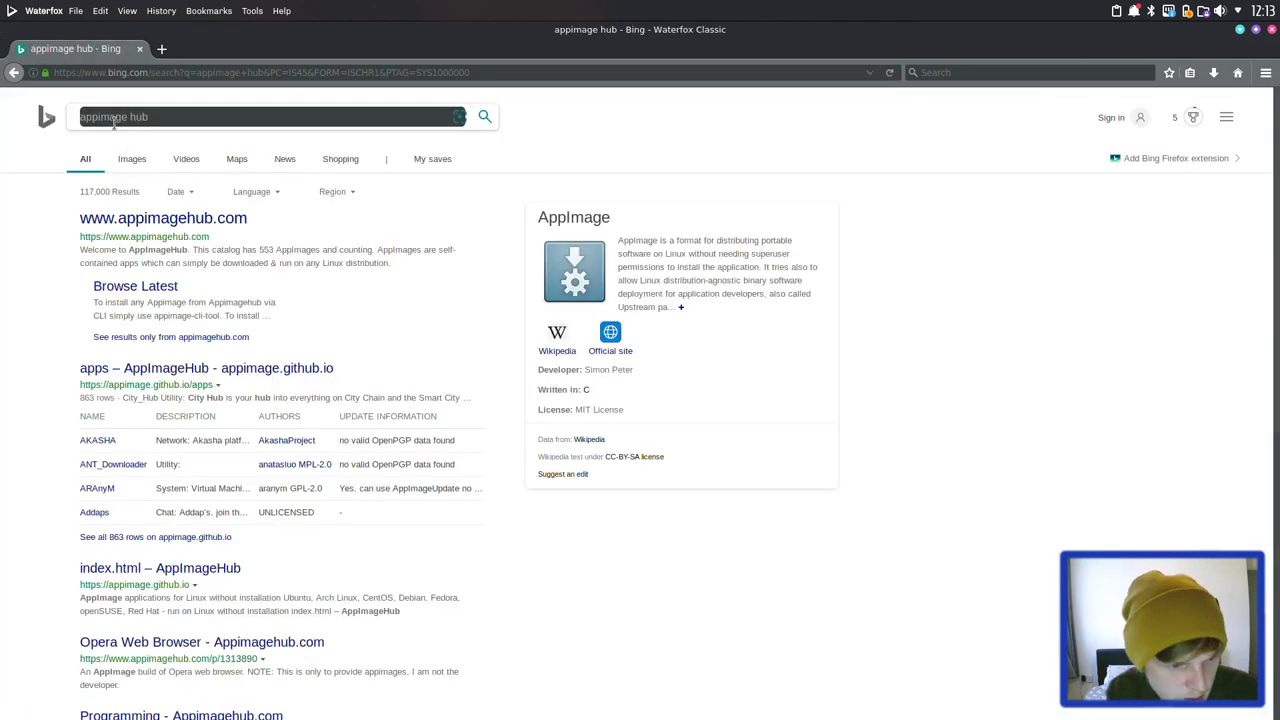
drag(182, 205, 186, 210)
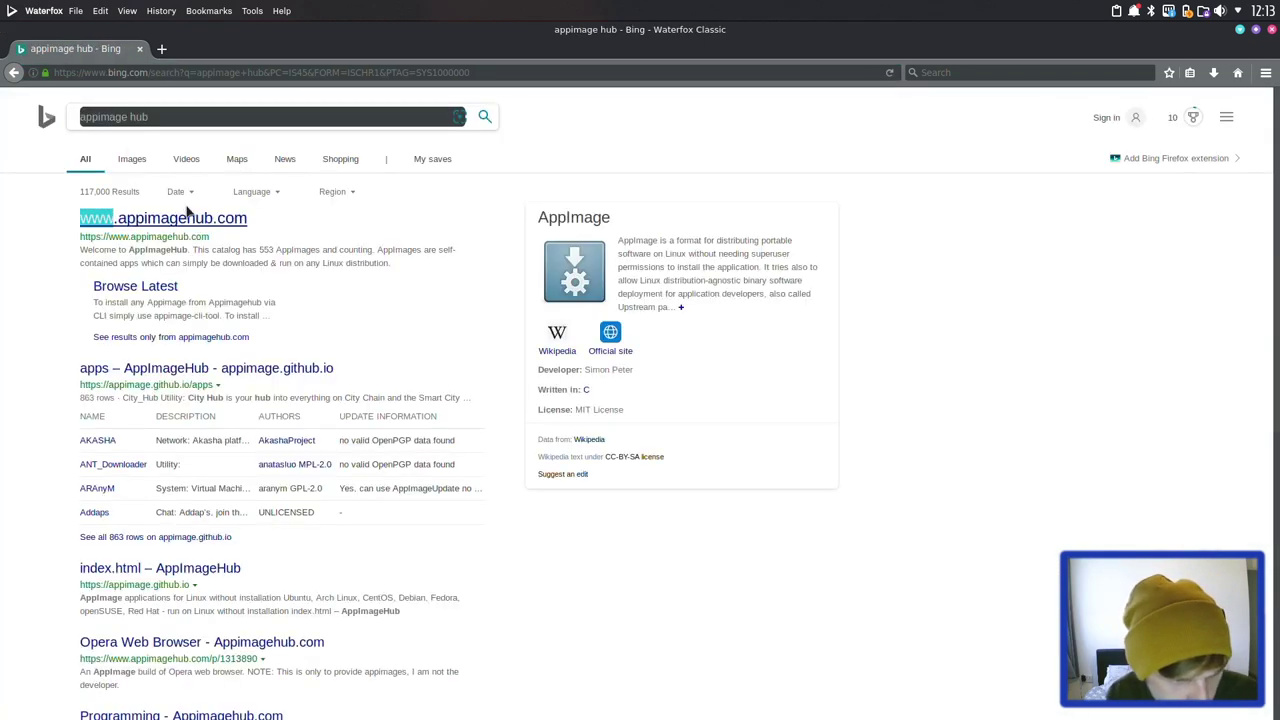
click(197, 224)
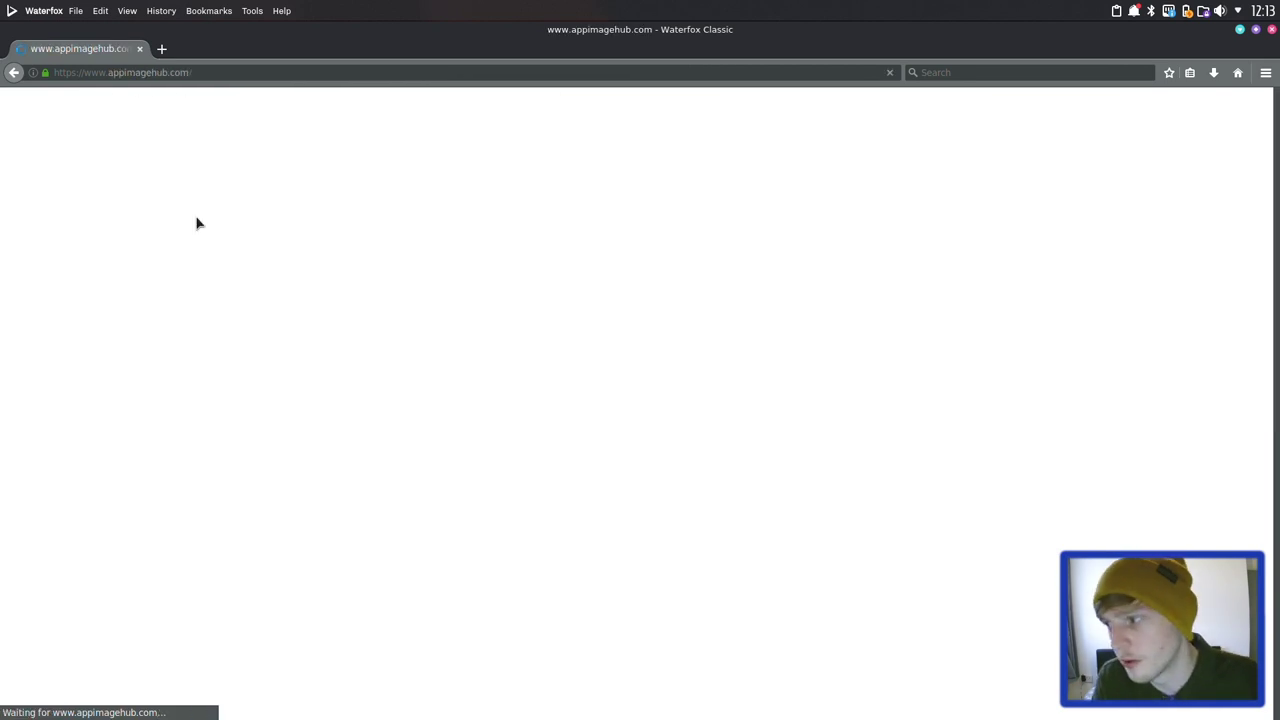
Open the Firefox-Appimage page, download and save its 72.18 MB AppImage file, and minimize the browser.
click(396, 474)
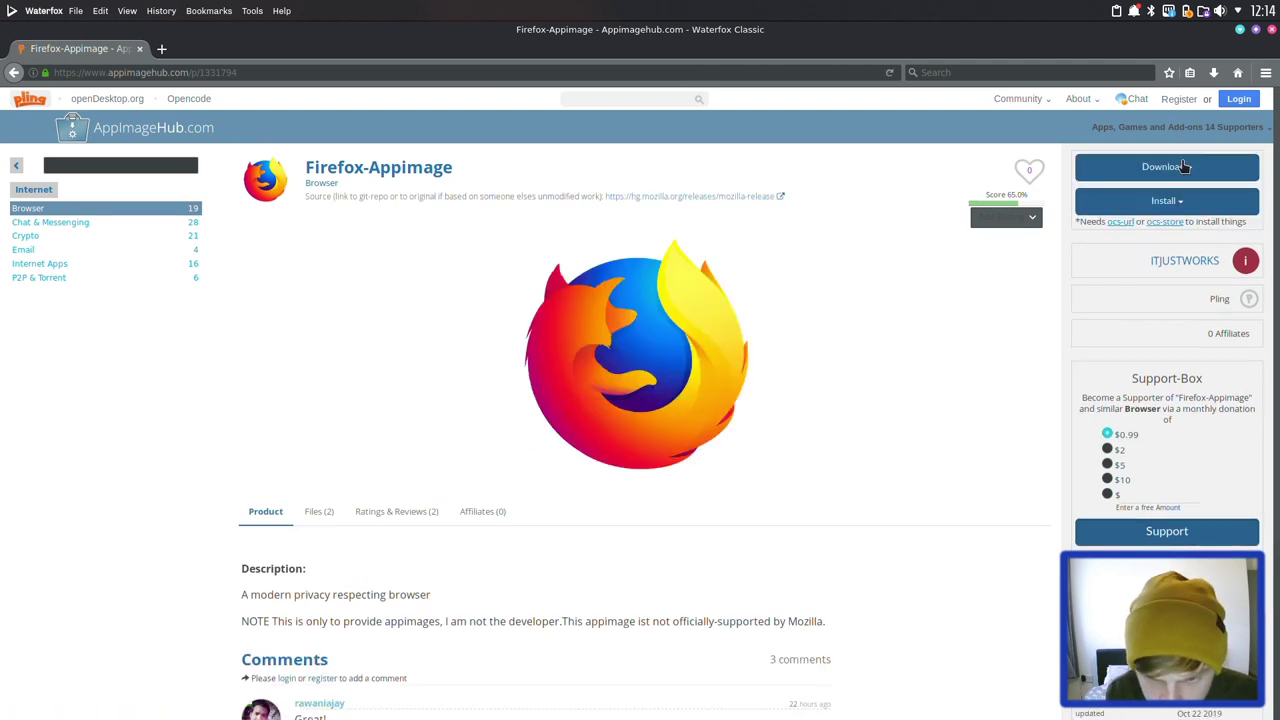
click(1176, 168)
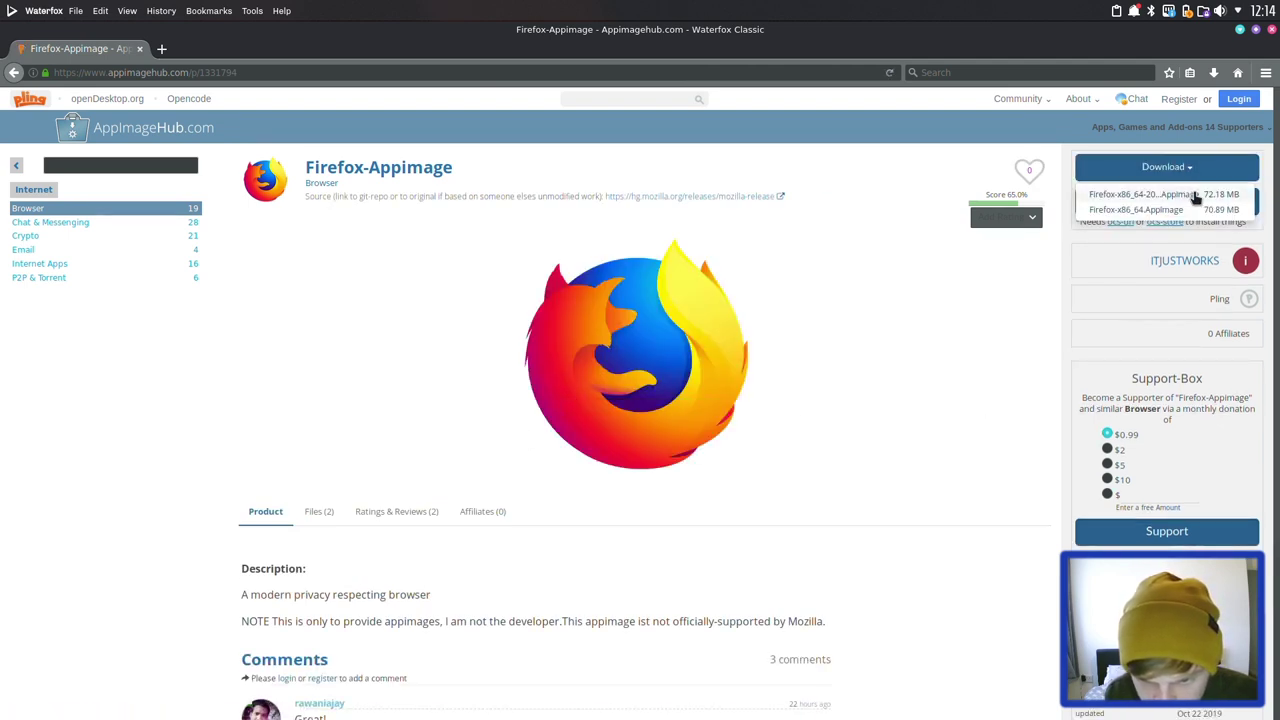
click(1194, 195)
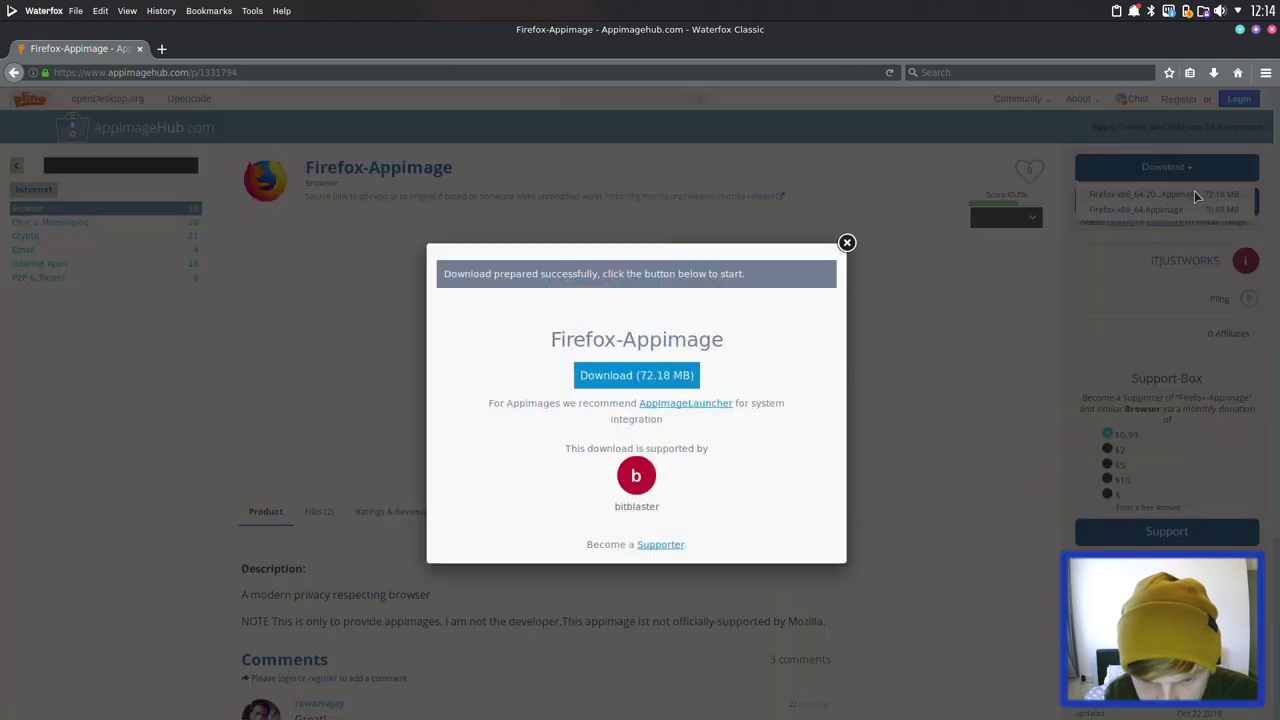
click(616, 375)
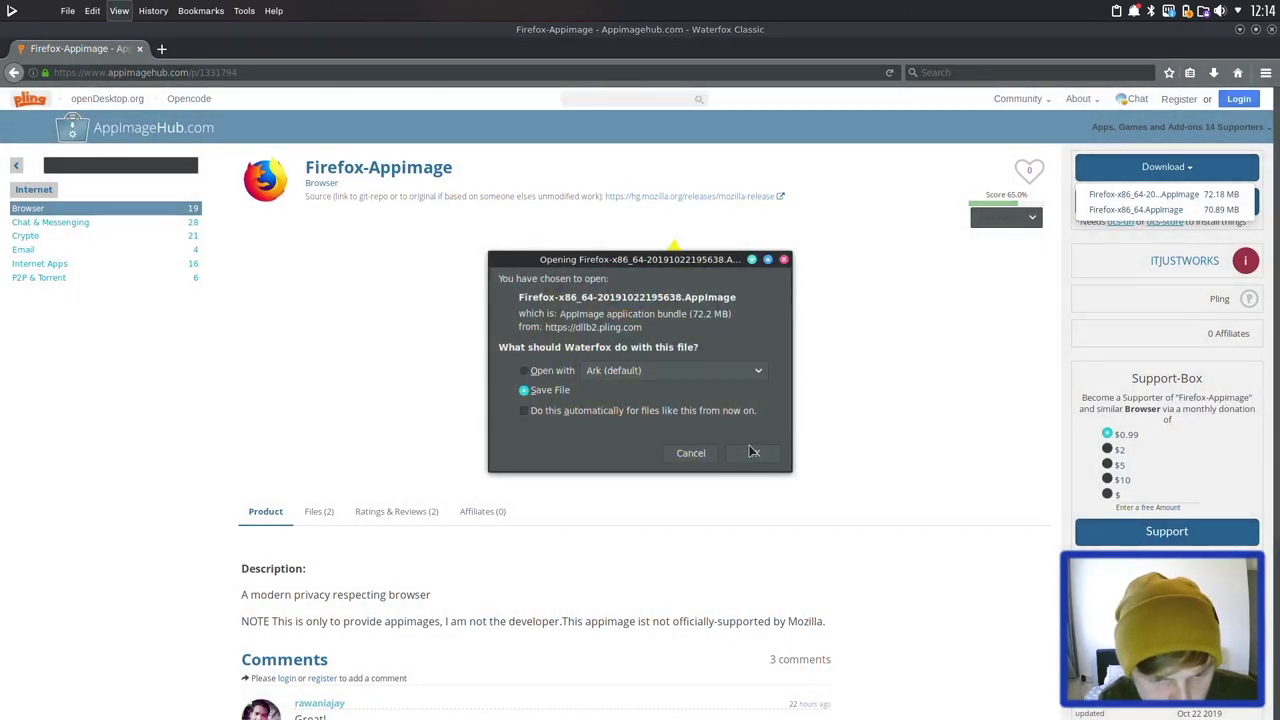
click(753, 452)
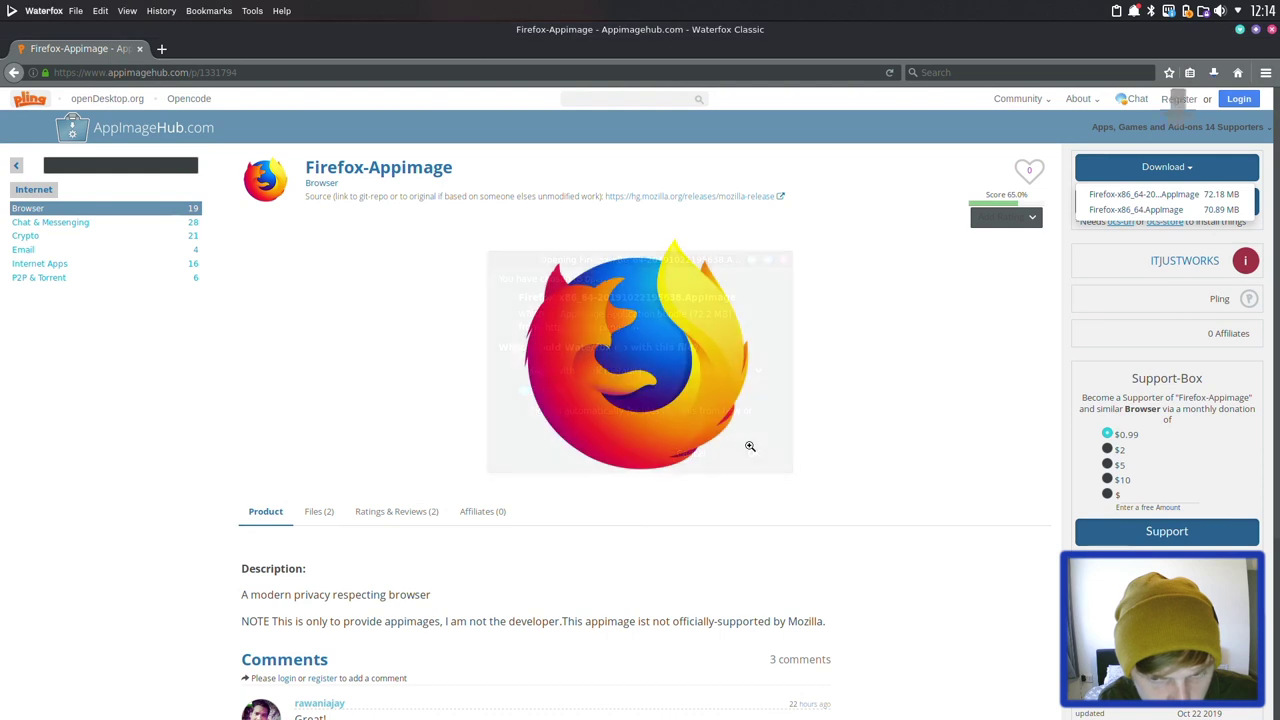
click(1240, 30)
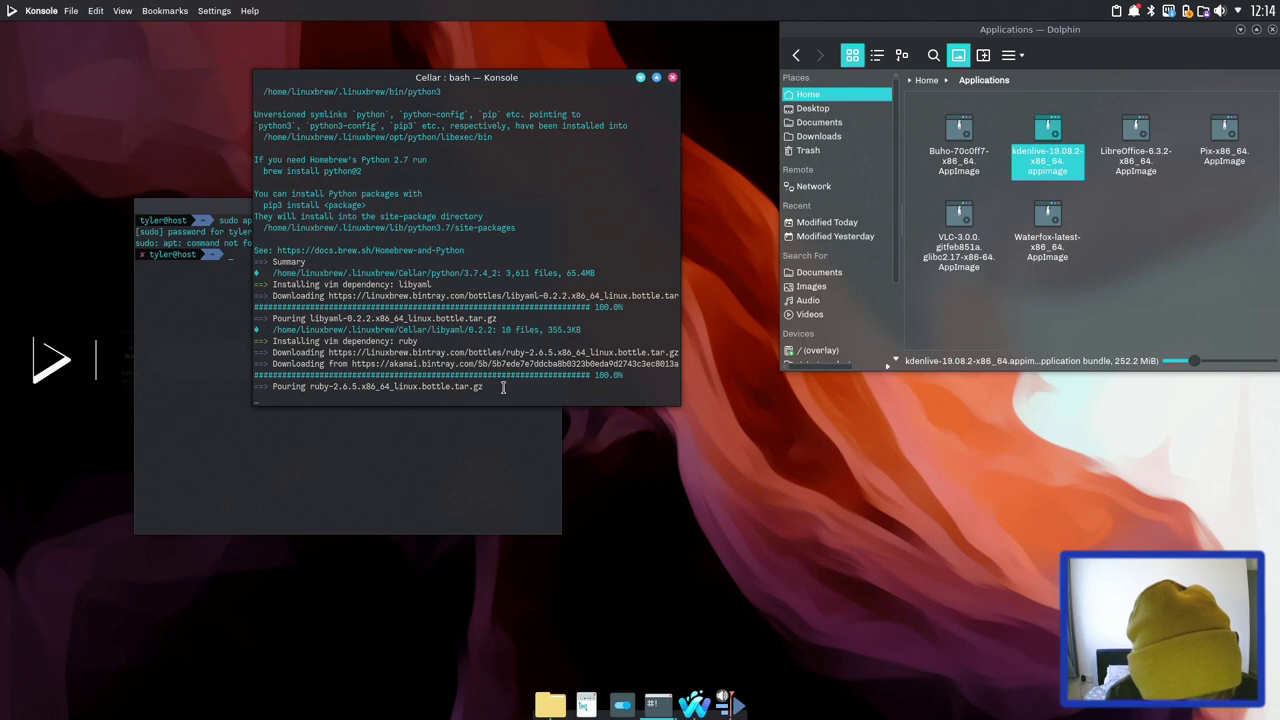
Change to the home Documents folder in the terminal and open a new file named new.sh in vim.
drag(503, 388, 431, 400)
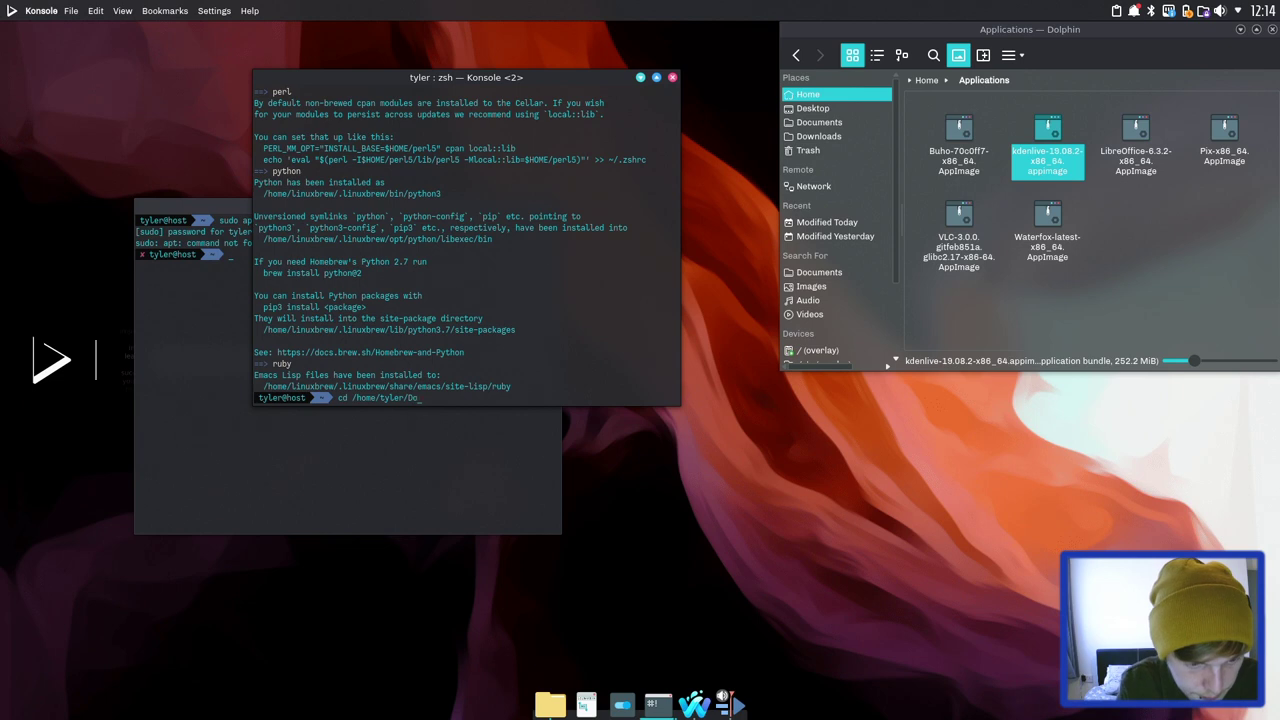
text(ts)
key(Return)
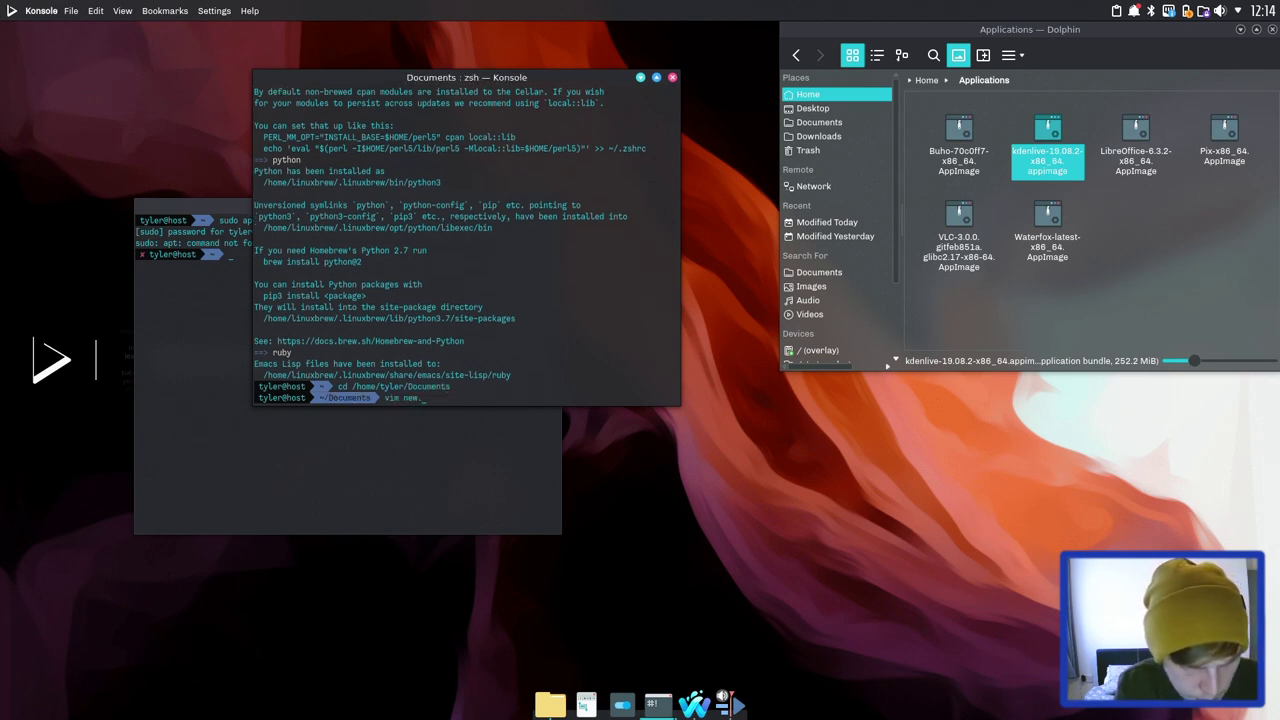
text(vim new.sh)
key(Return)
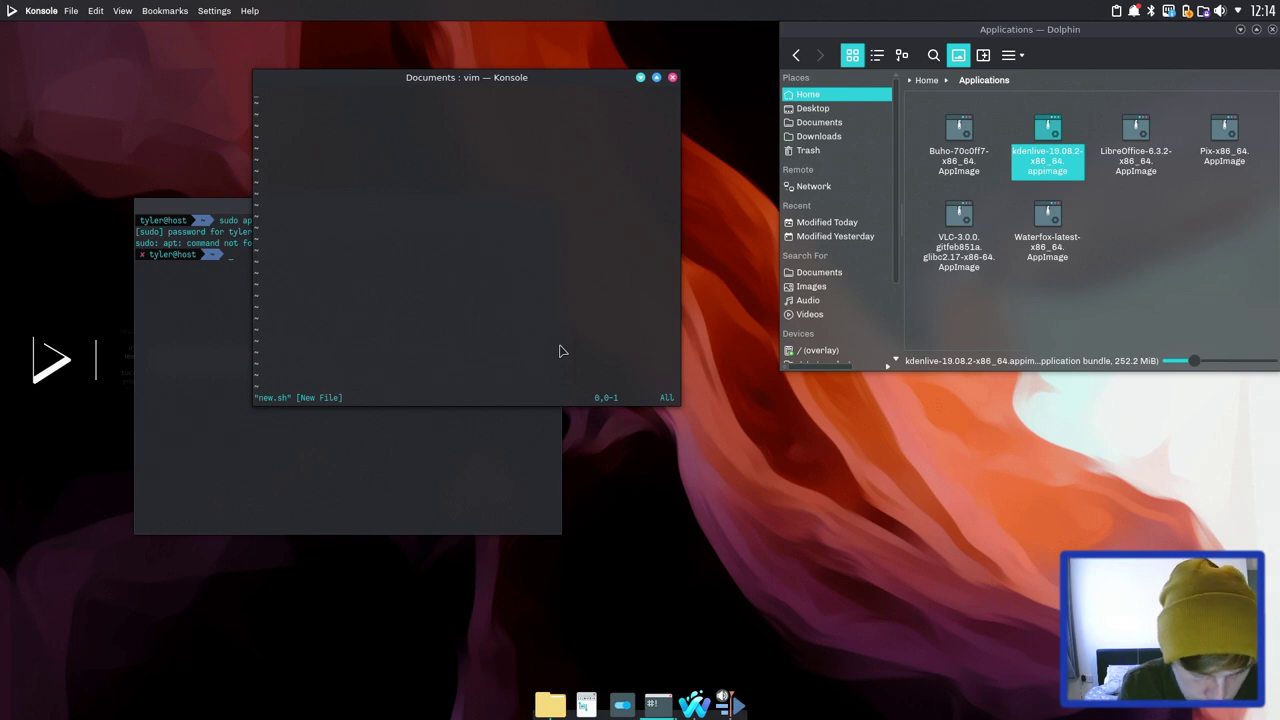
Insert a short text into new.sh, save it and quit vim, and list the files in the Documents folder.
key(i)
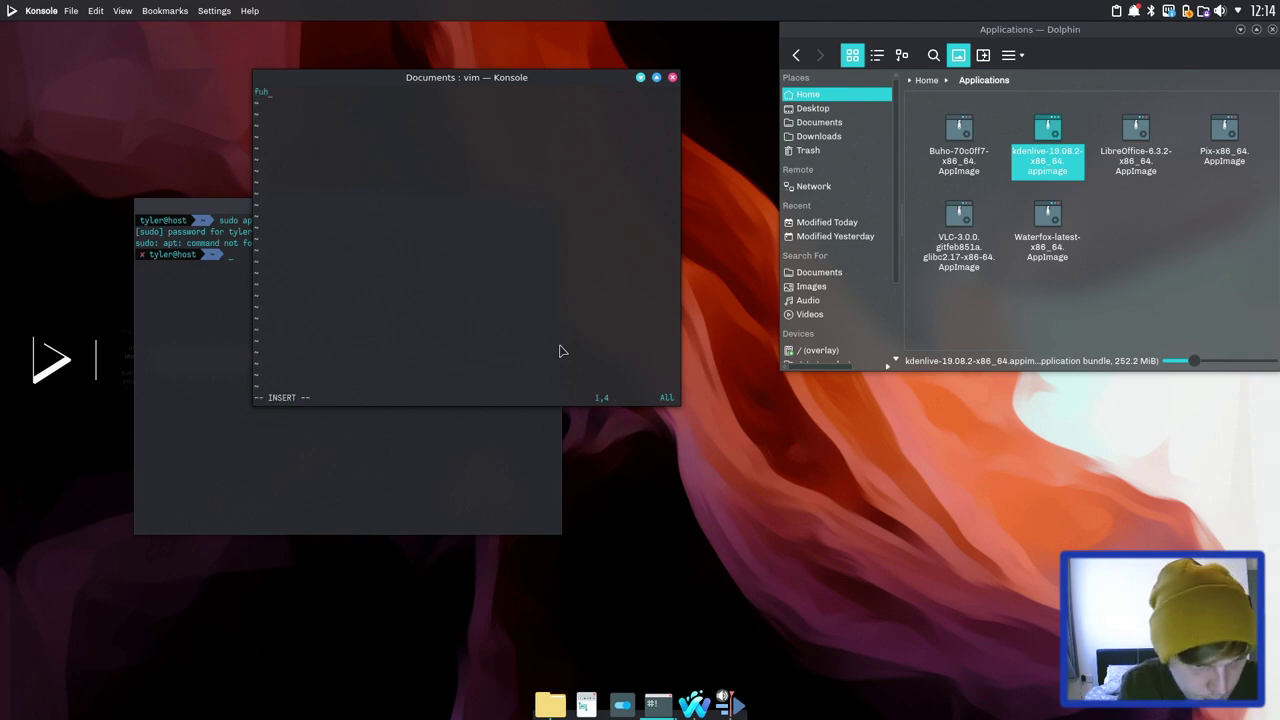
key(Escape)
key(Return)
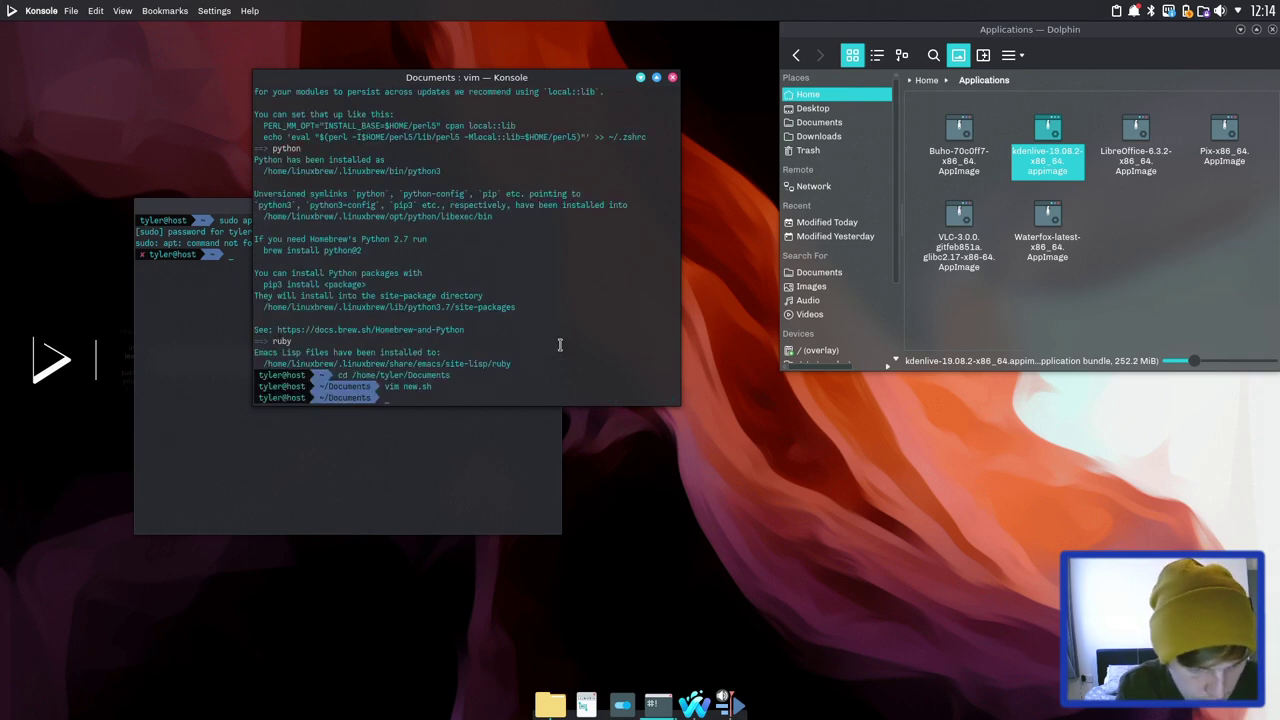
text(ls)
key(Return)
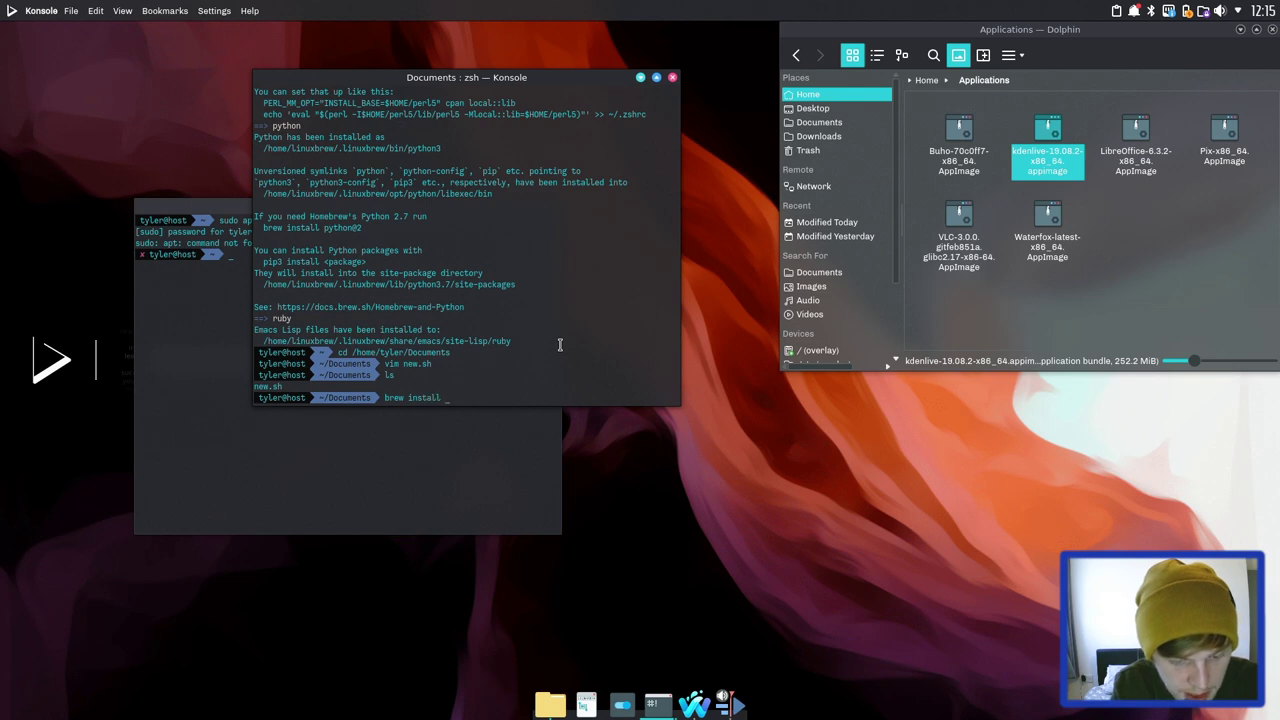
Install htop with Homebrew and run it in the terminal.
text(brew install htop)
key(Return)
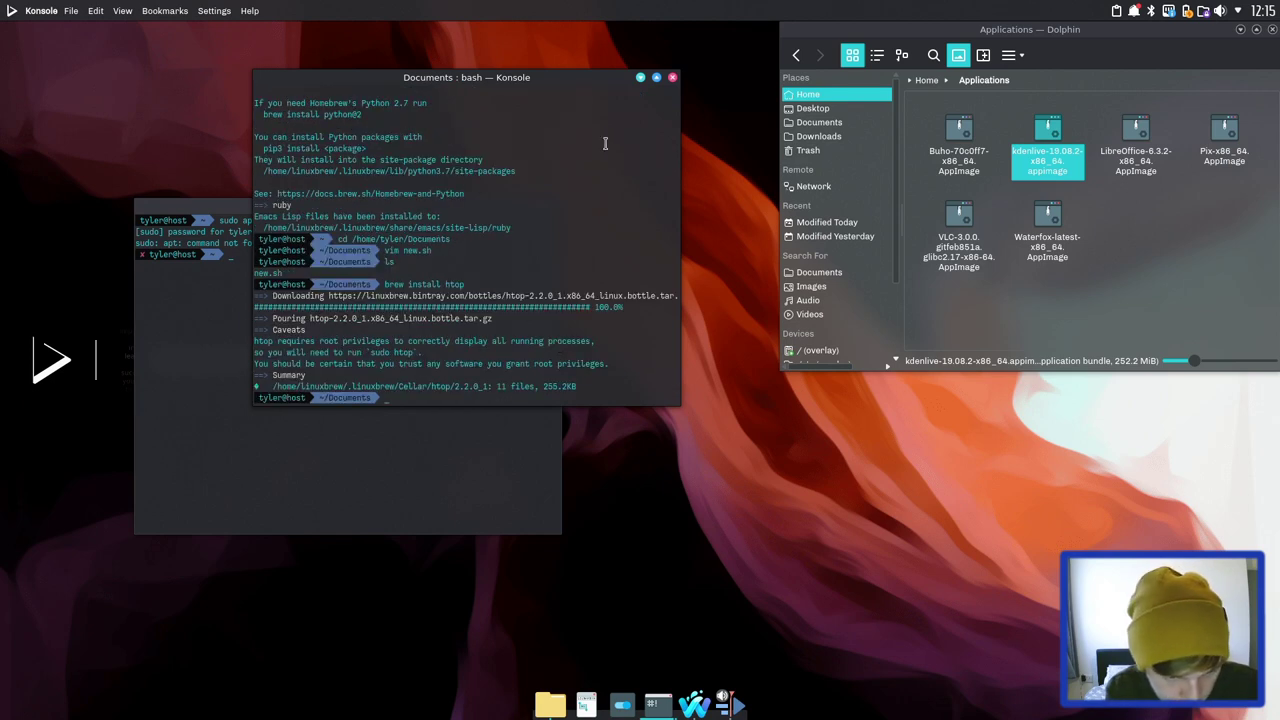
text(htop)
key(Return)
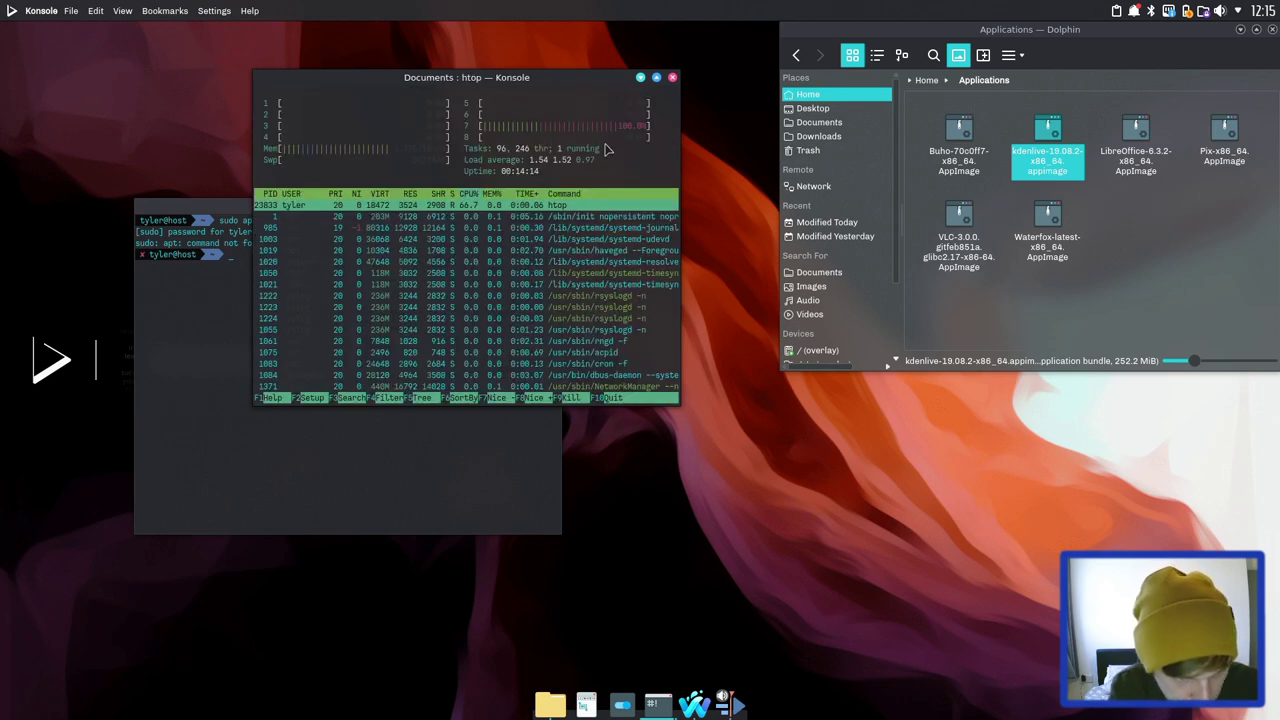
Move the htop Konsole window toward the middle of the desktop, and close the window despite the running process.
drag(512, 80, 582, 147)
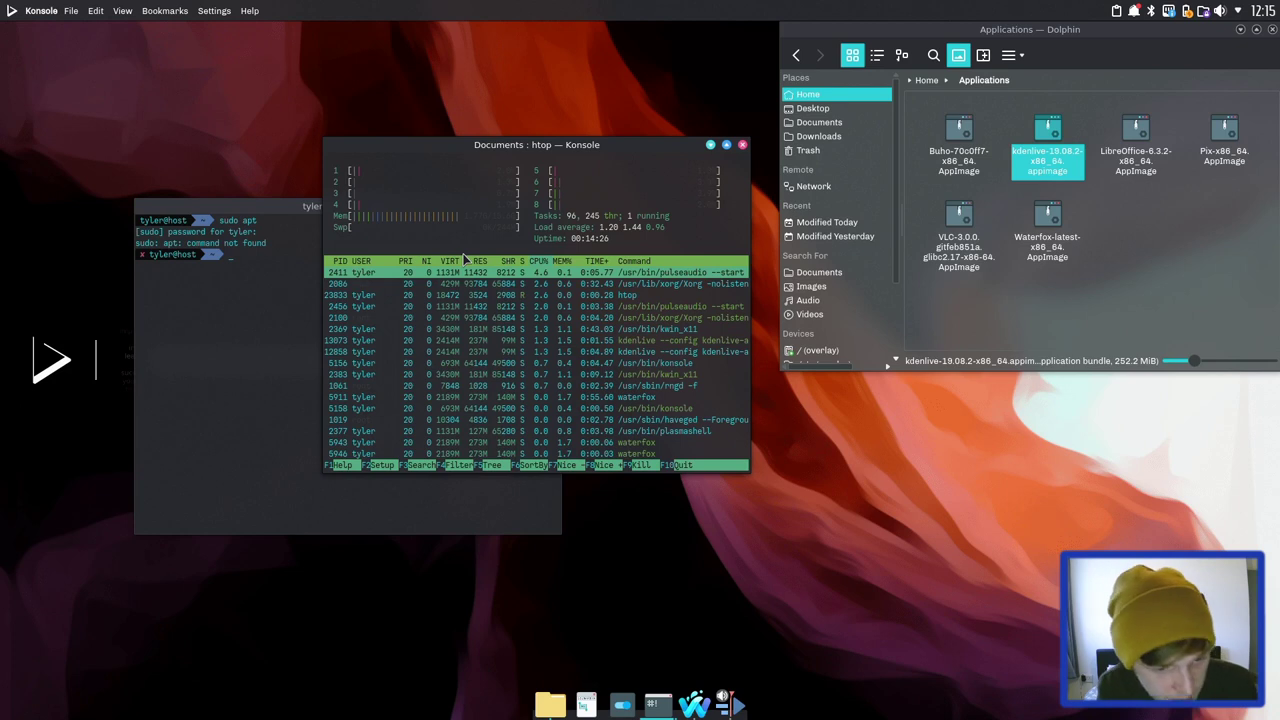
click(742, 146)
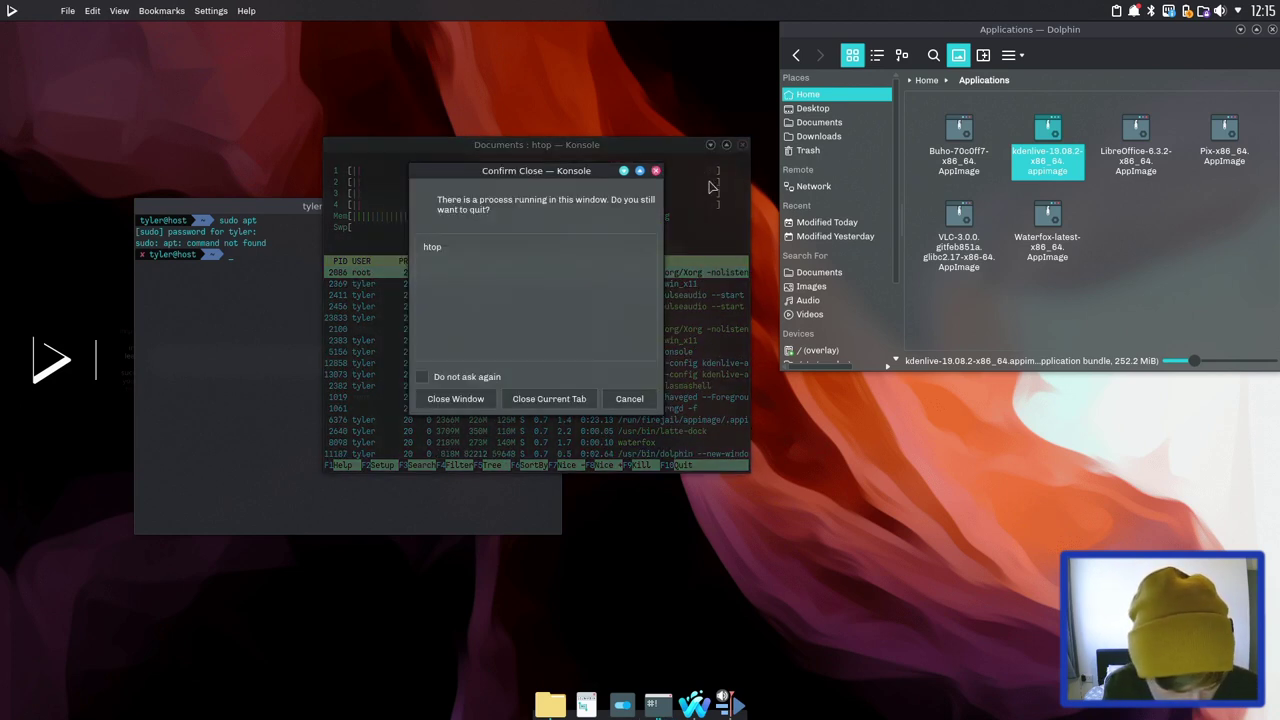
click(455, 399)
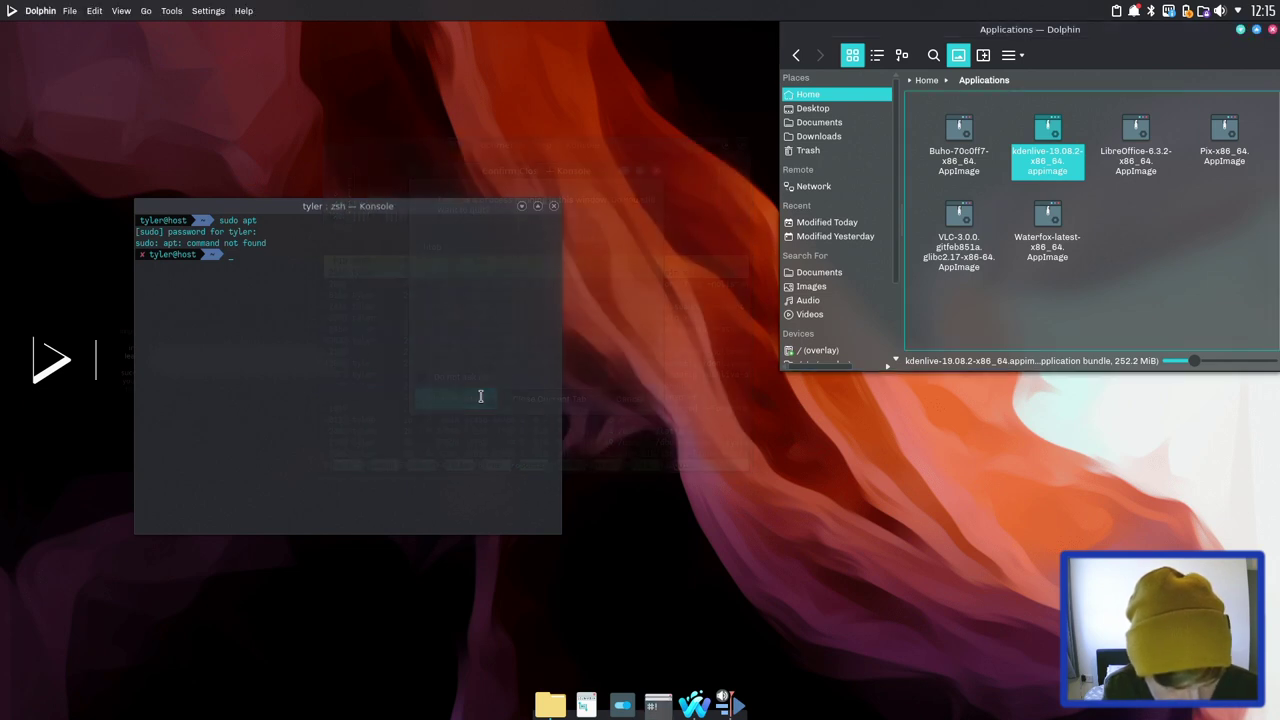
Install mc with Homebrew in the remaining Konsole window, and move the Dolphin window beside it.
click(305, 366)
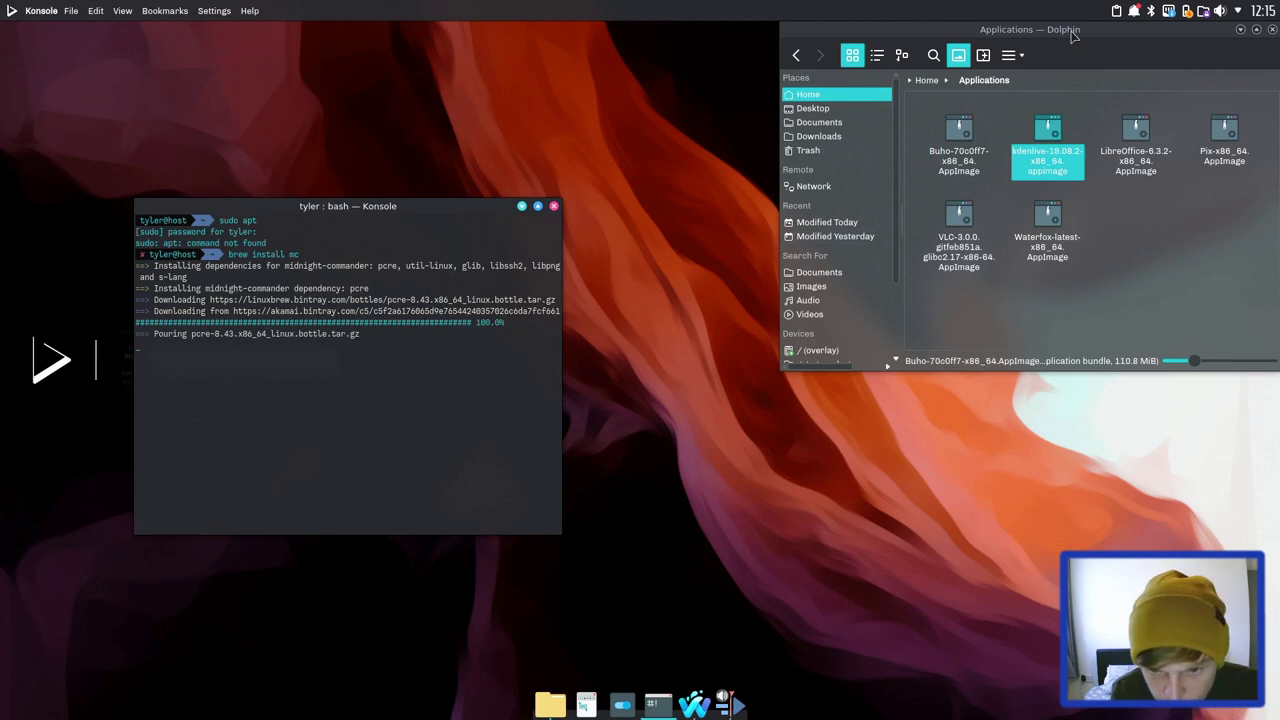
drag(1132, 34, 977, 193)
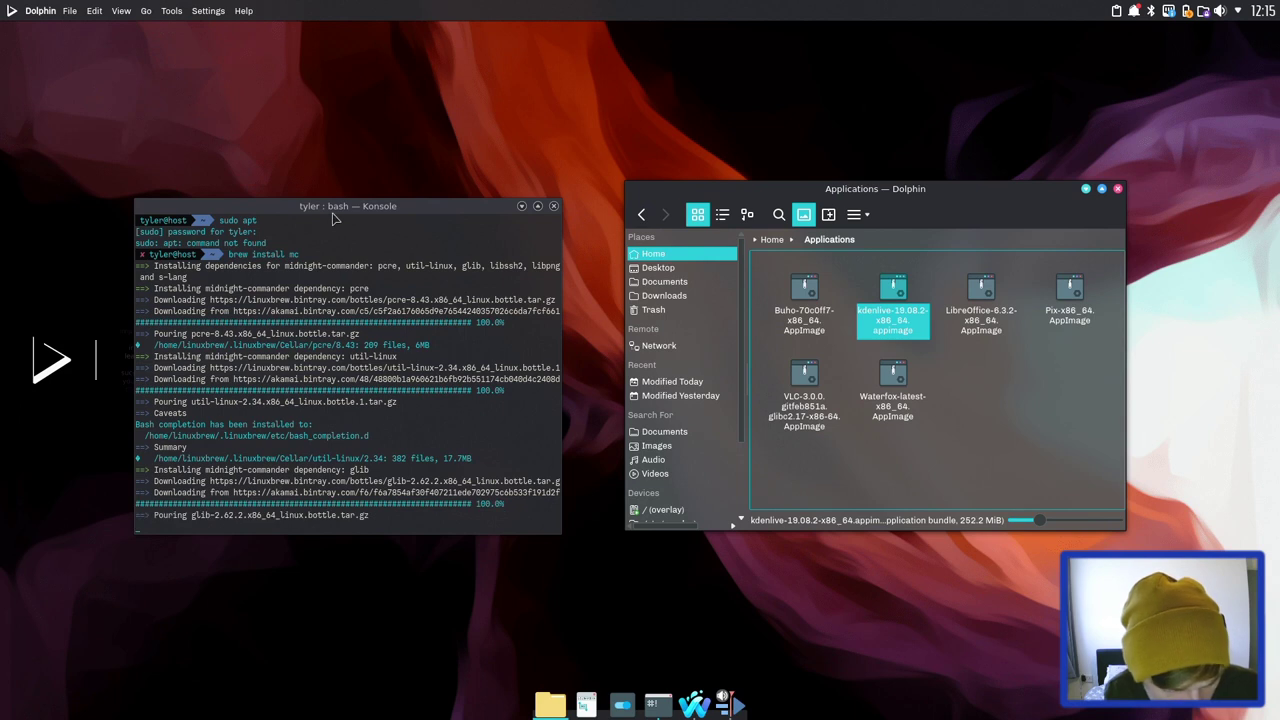
Search the application launcher for v to find the VMetal entry.
click(10, 10)
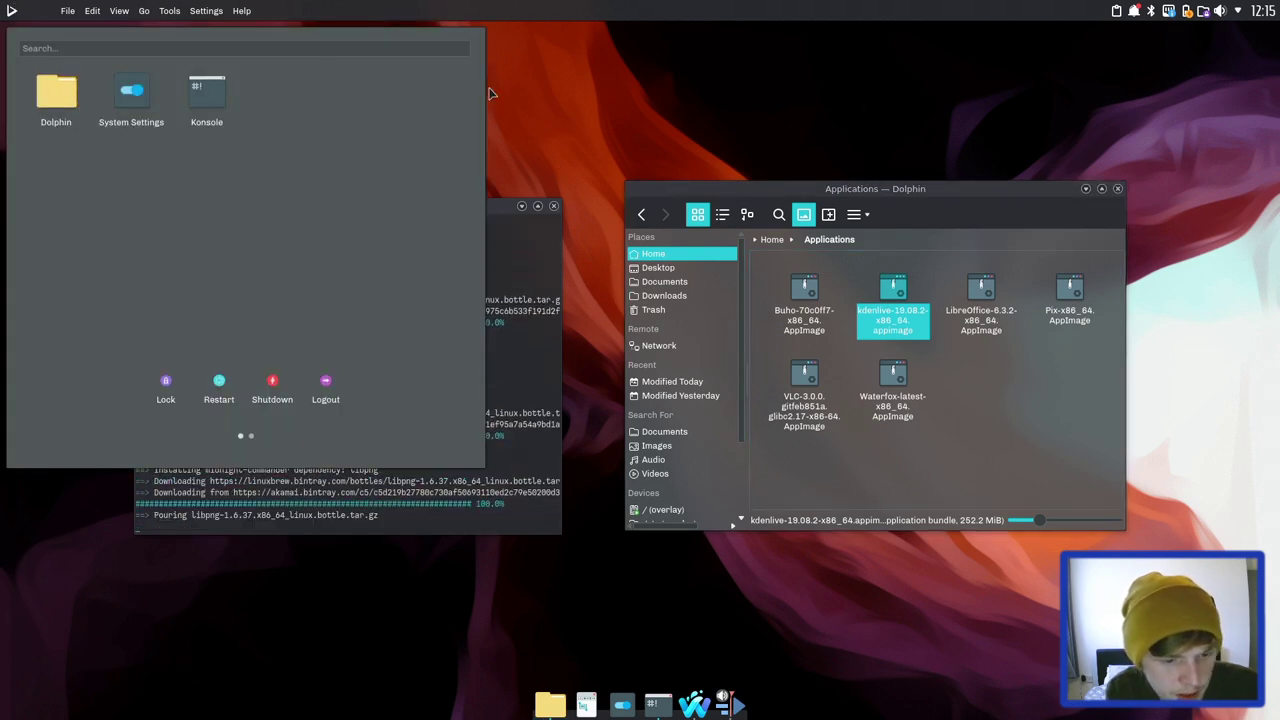
click(660, 82)
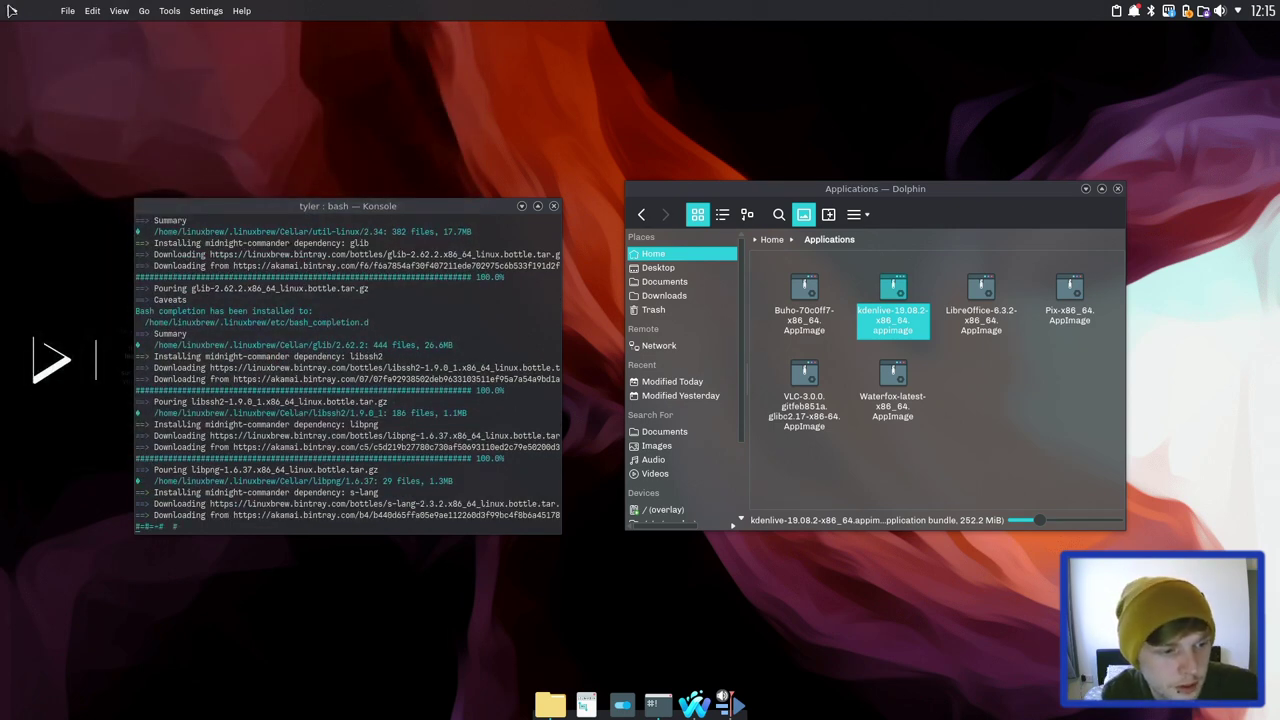
click(12, 10)
text(v)
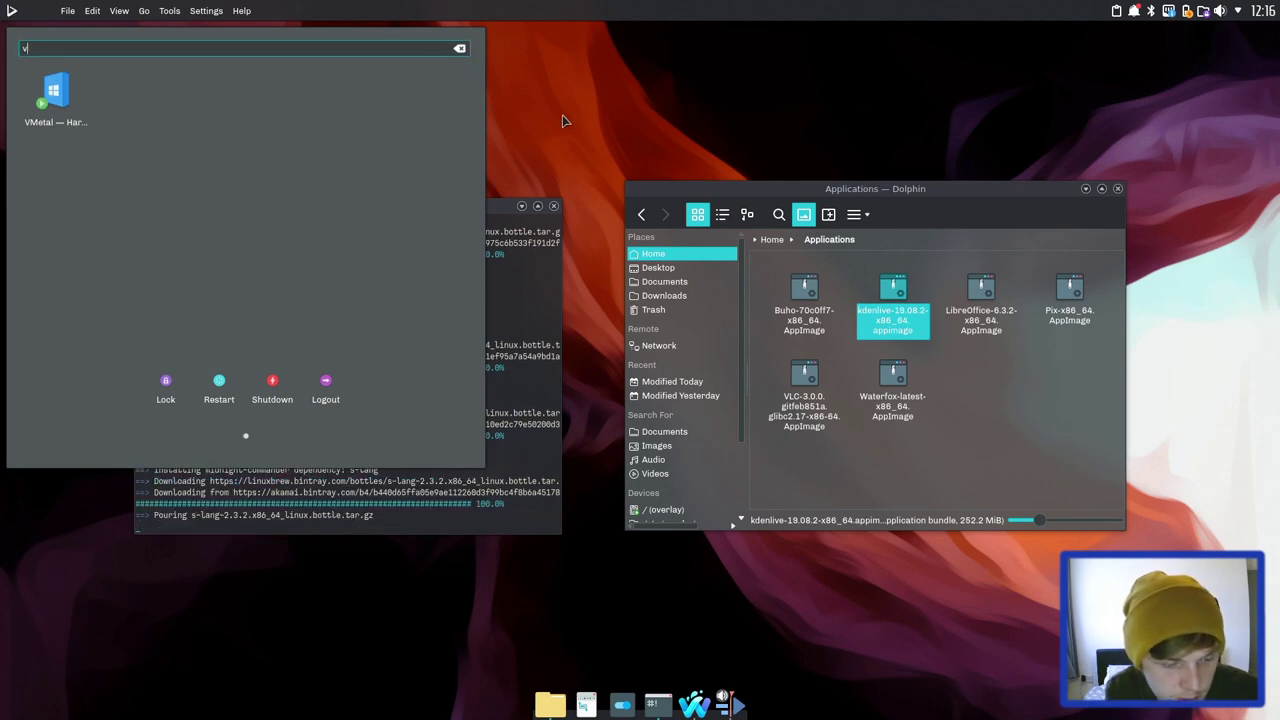
key(Return)
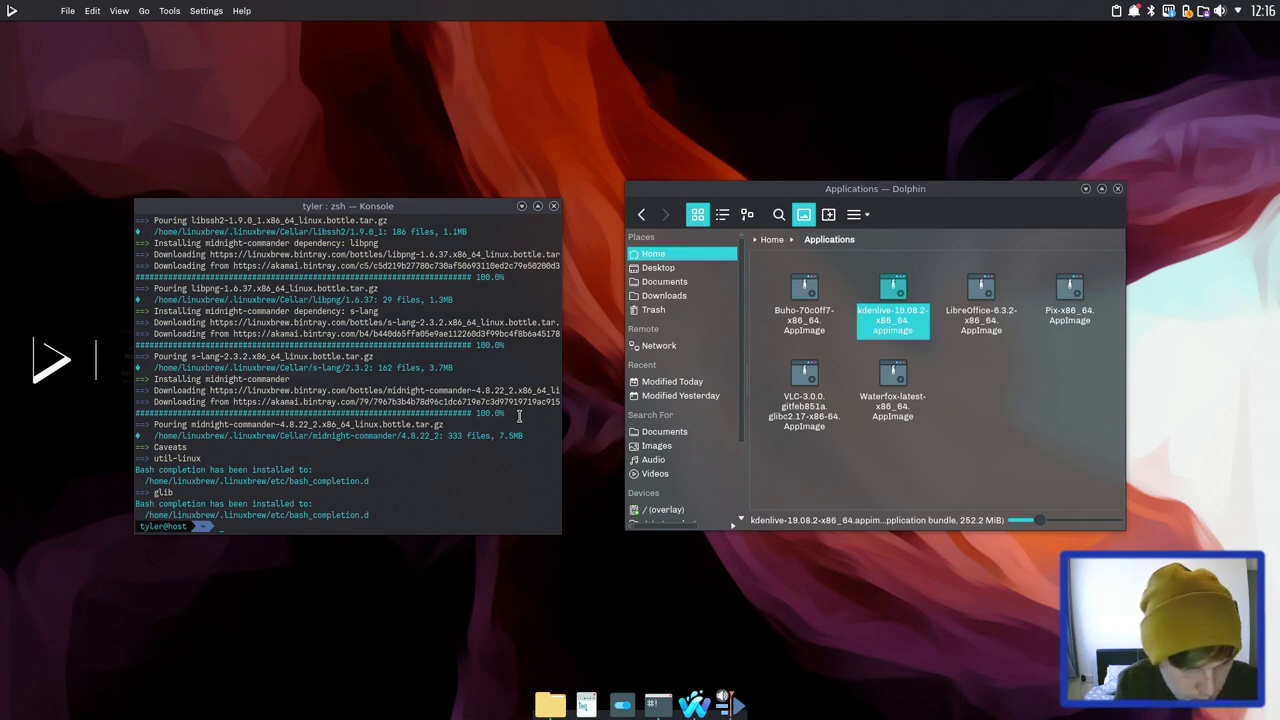
Try to run neofetch in the terminal, and start installing it with Homebrew.
key(alt+space)
text(etch)
key(Escape)
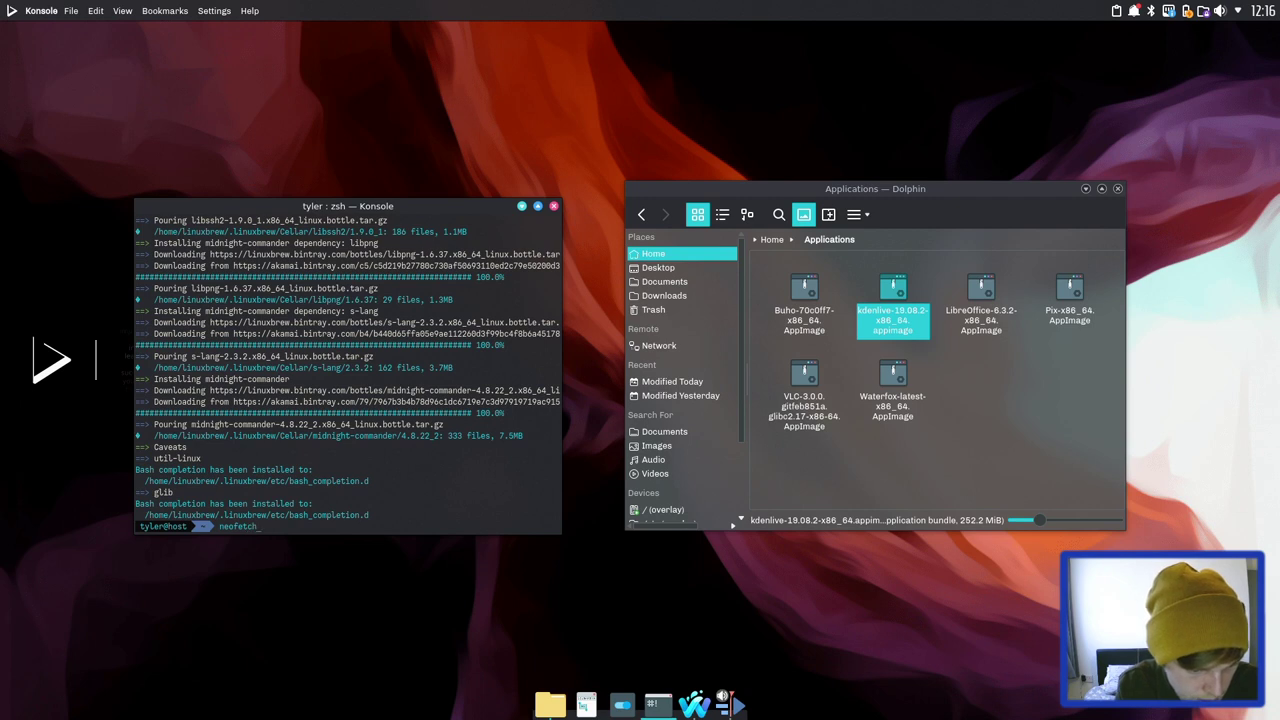
text(neofetch)
key(Return)
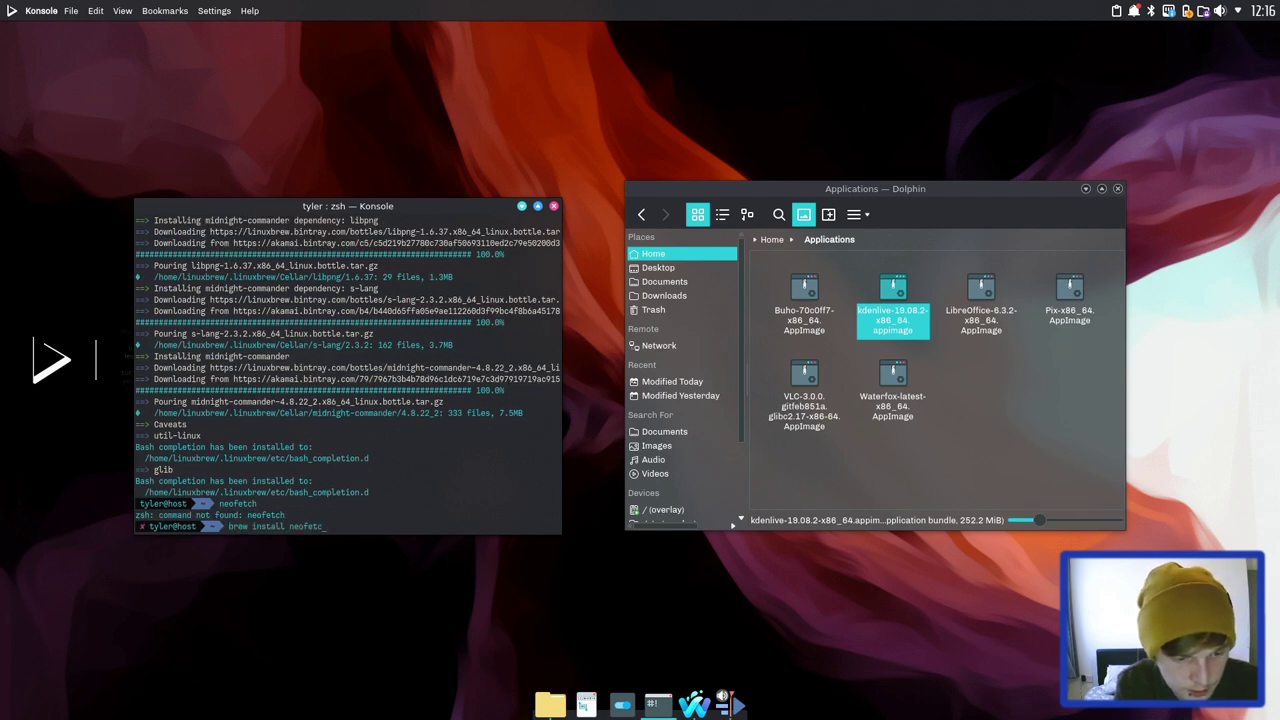
key(Return)
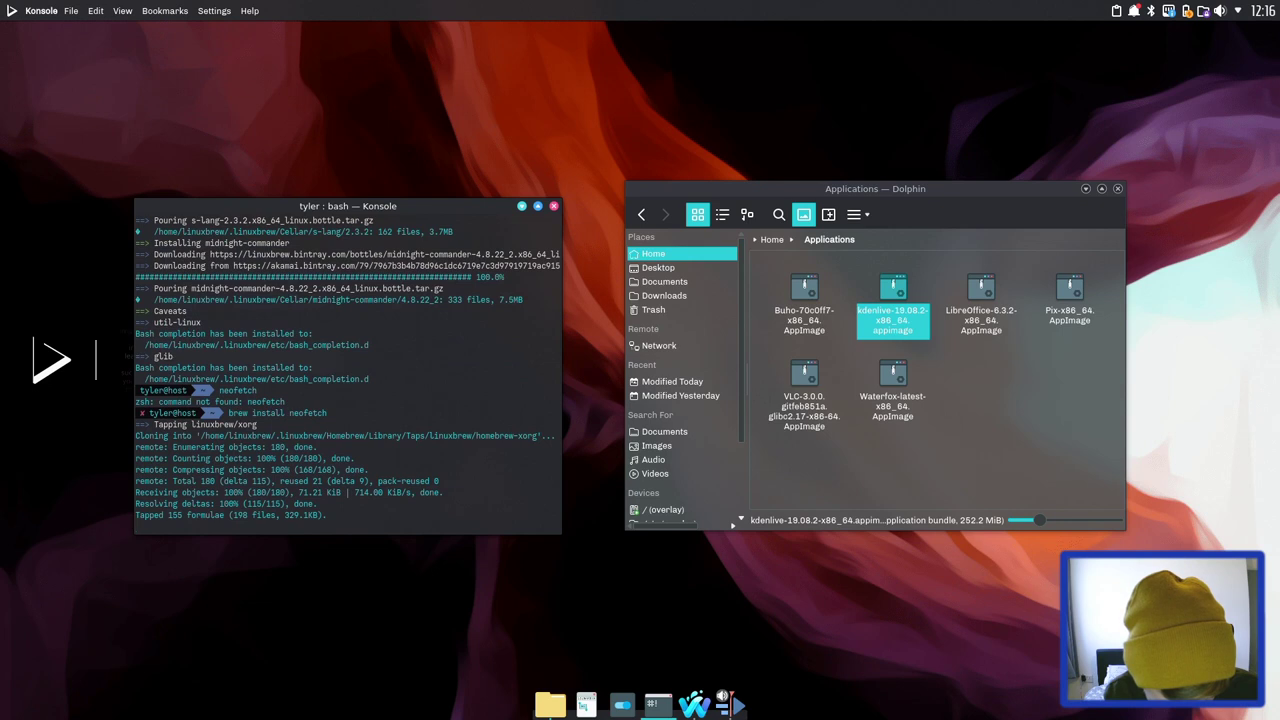
Shift the Konsole window closer to the Dolphin window, and nudge the Dolphin window slightly on the desktop.
drag(350, 218, 374, 204)
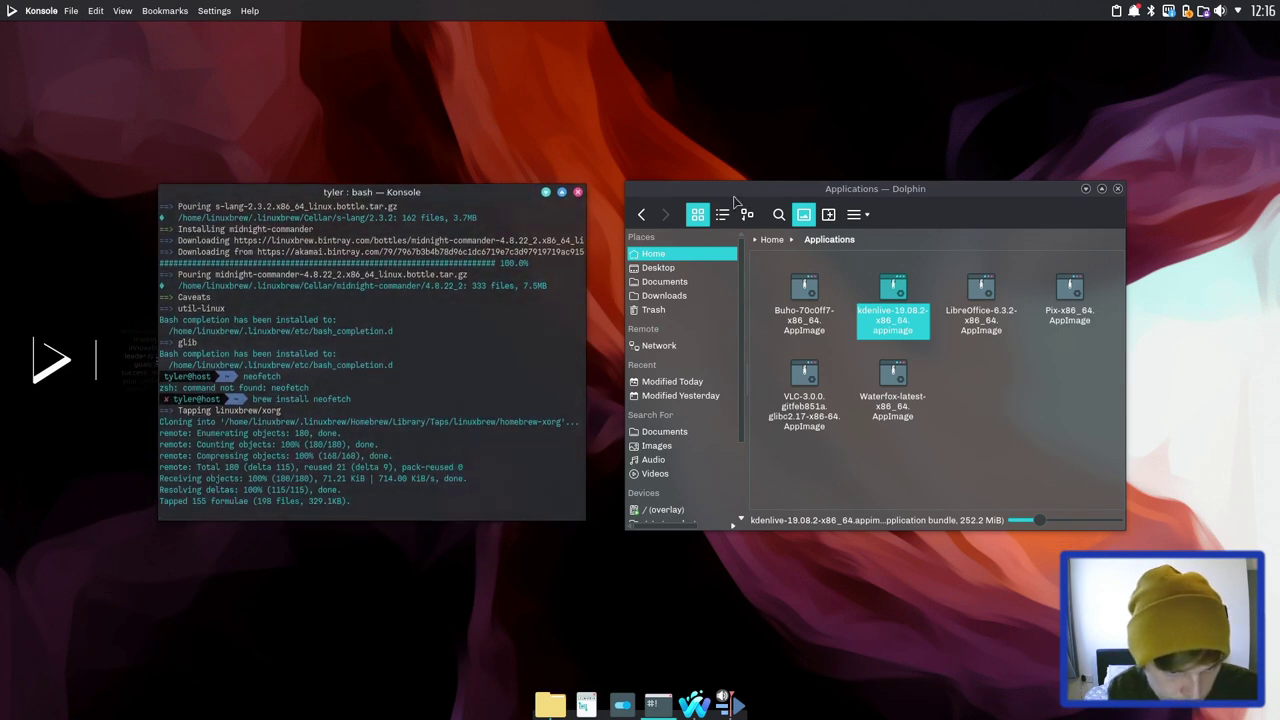
drag(735, 200, 729, 195)
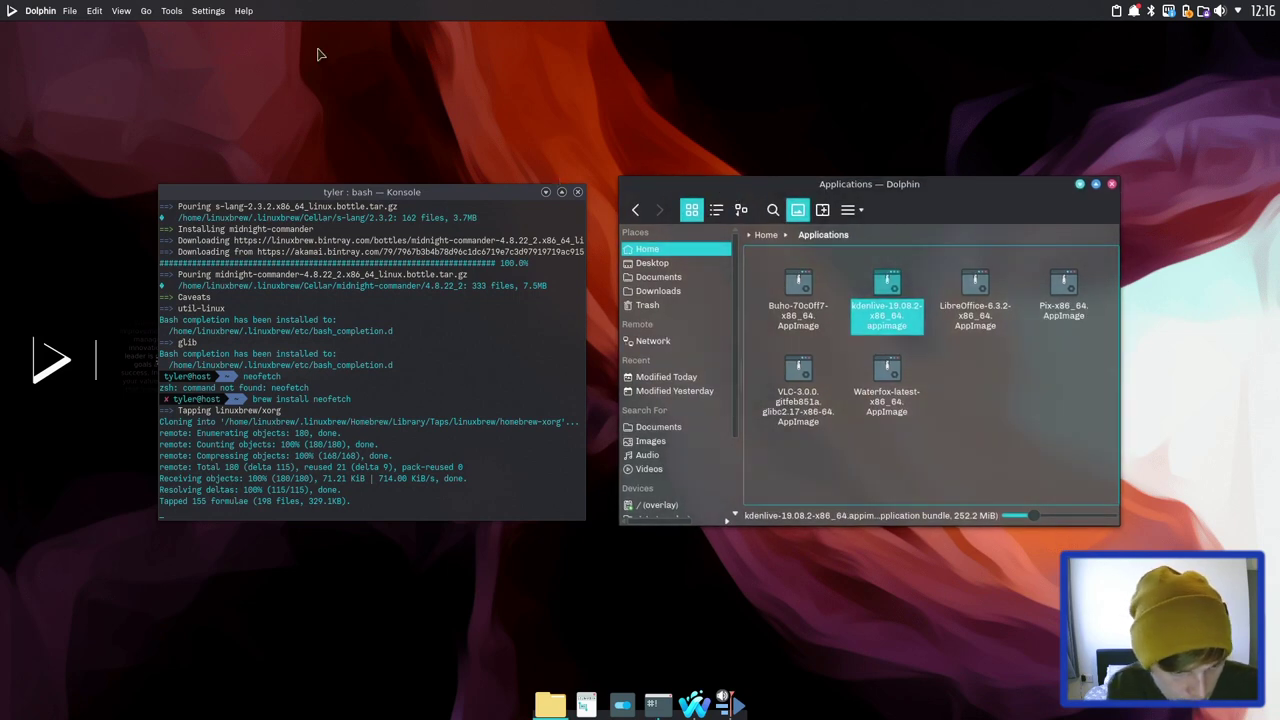
Search the application launcher for key, open Global Shortcuts, and show the shortcuts of the KWin component.
click(12, 11)
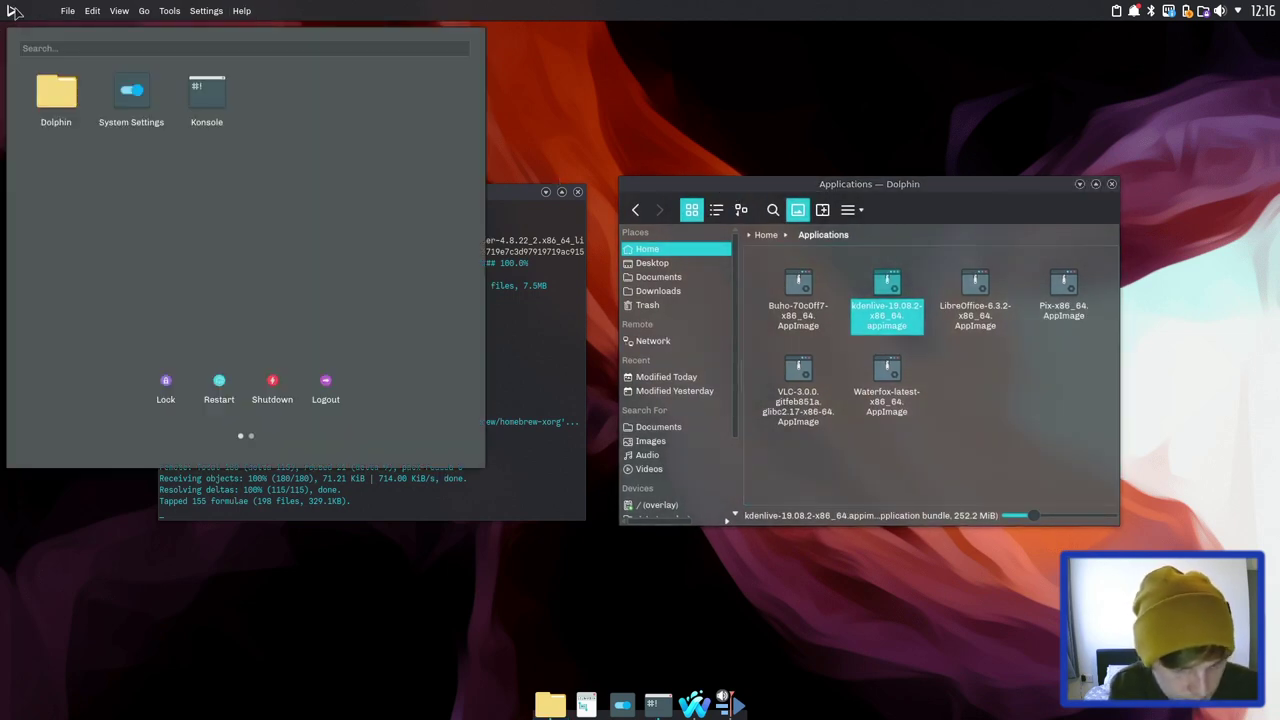
text(key)
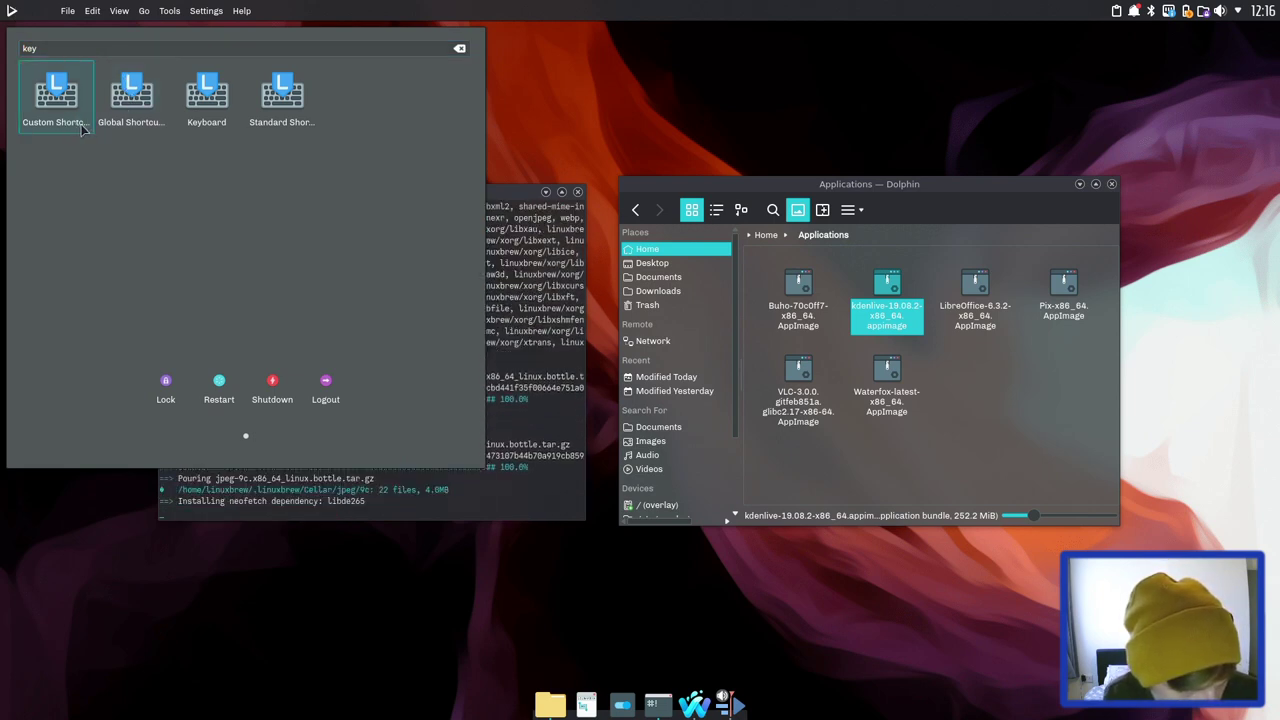
click(116, 120)
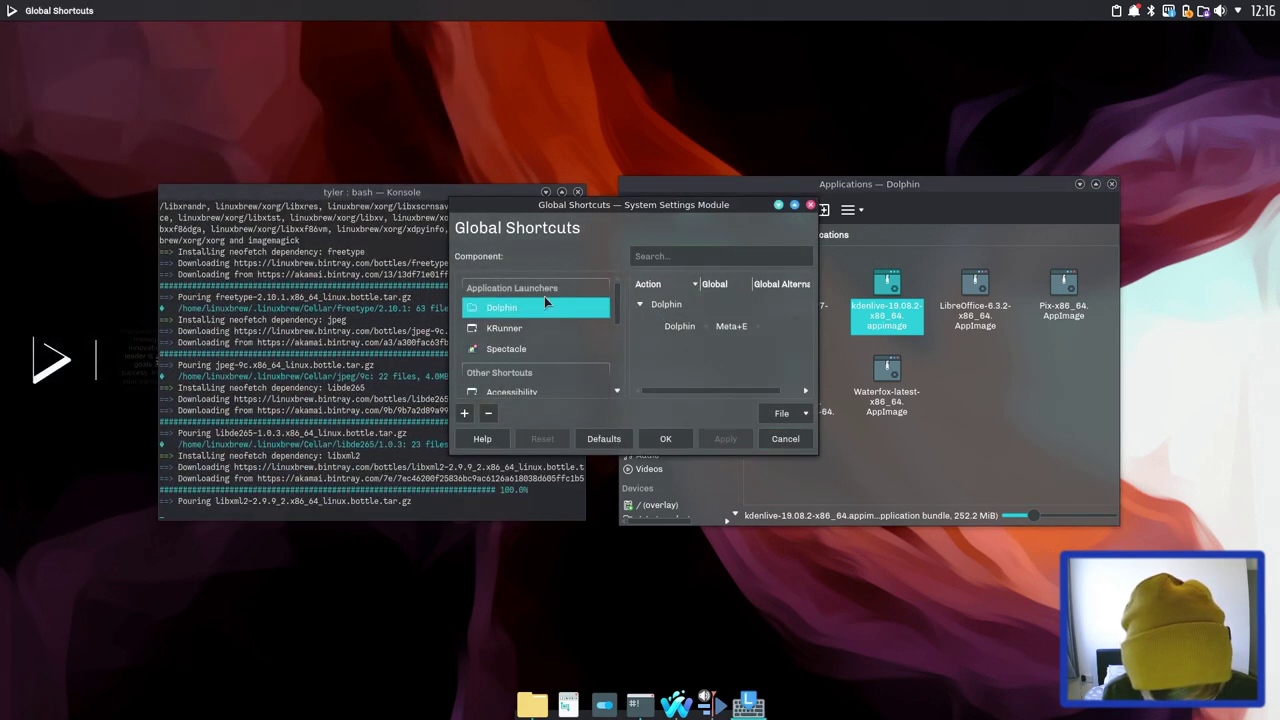
scroll(544, 296, down, 2)
scroll(544, 301, down, 1)
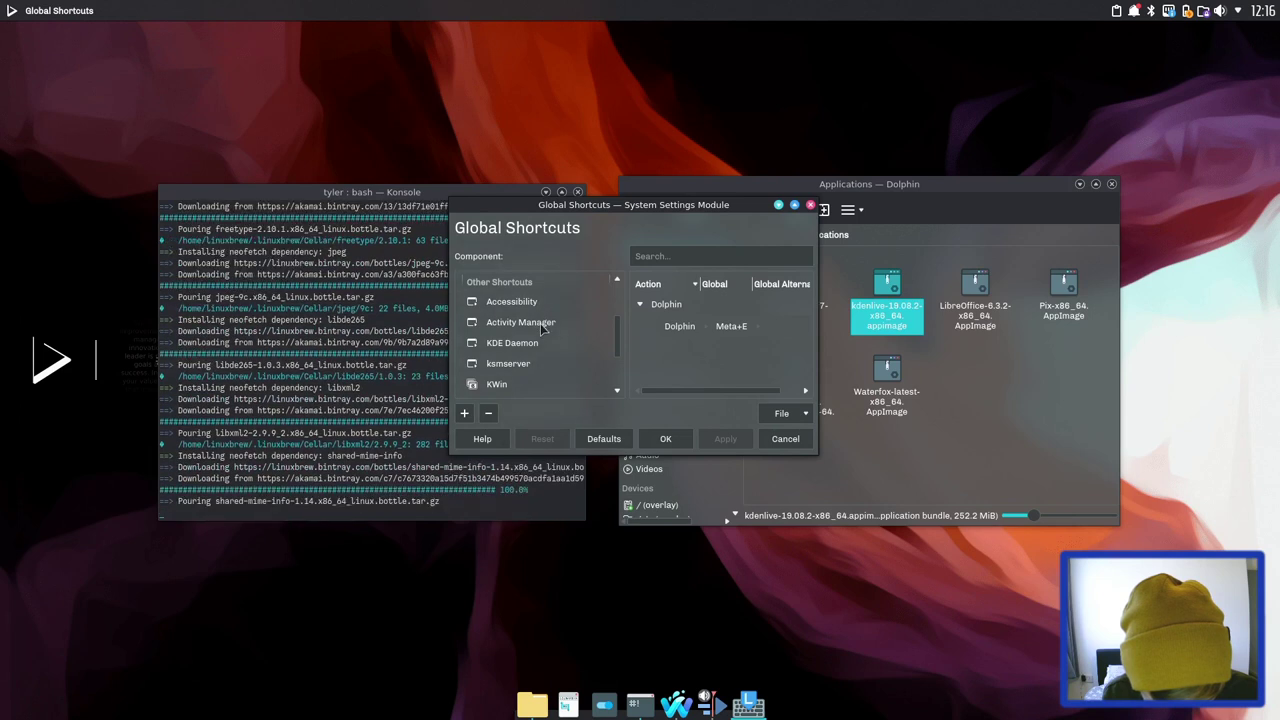
click(533, 384)
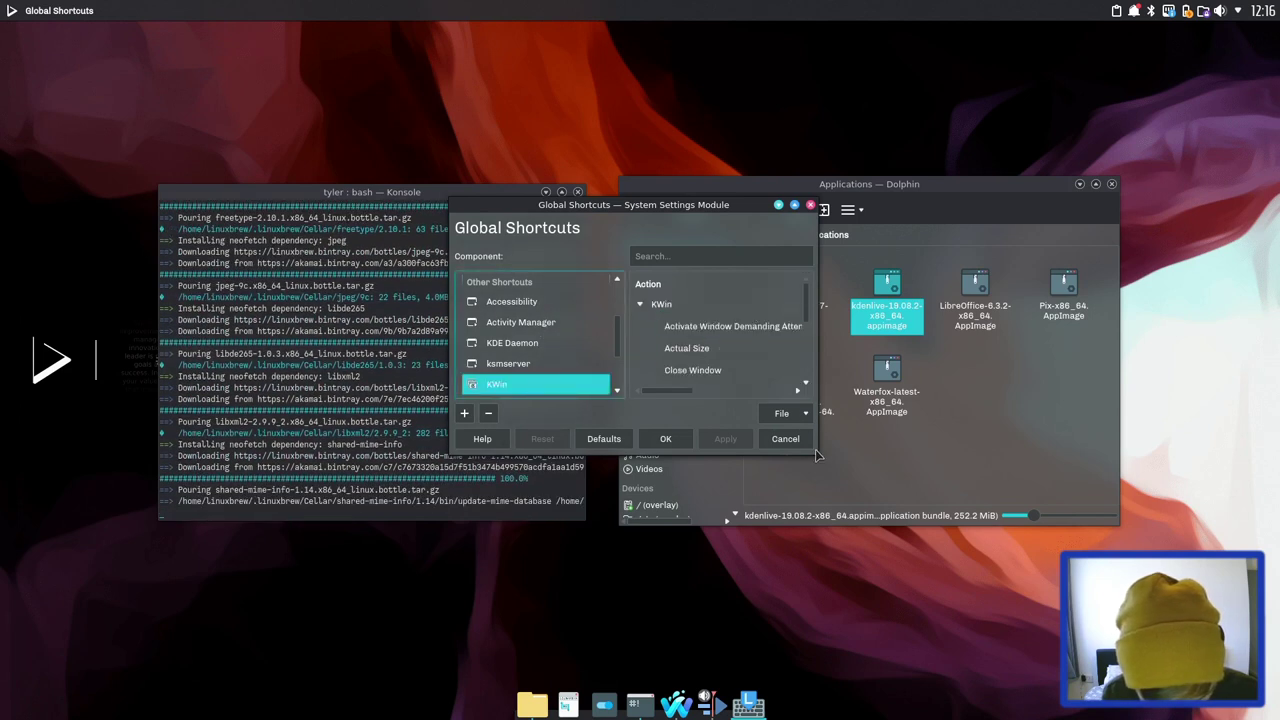
Enlarge the Global Shortcuts window, and assign Ctrl+Left to KWin's Switch One Desktop to the Left action, accepting the reassignment.
drag(815, 453, 967, 620)
scroll(788, 355, down, 2)
scroll(788, 355, down, 5)
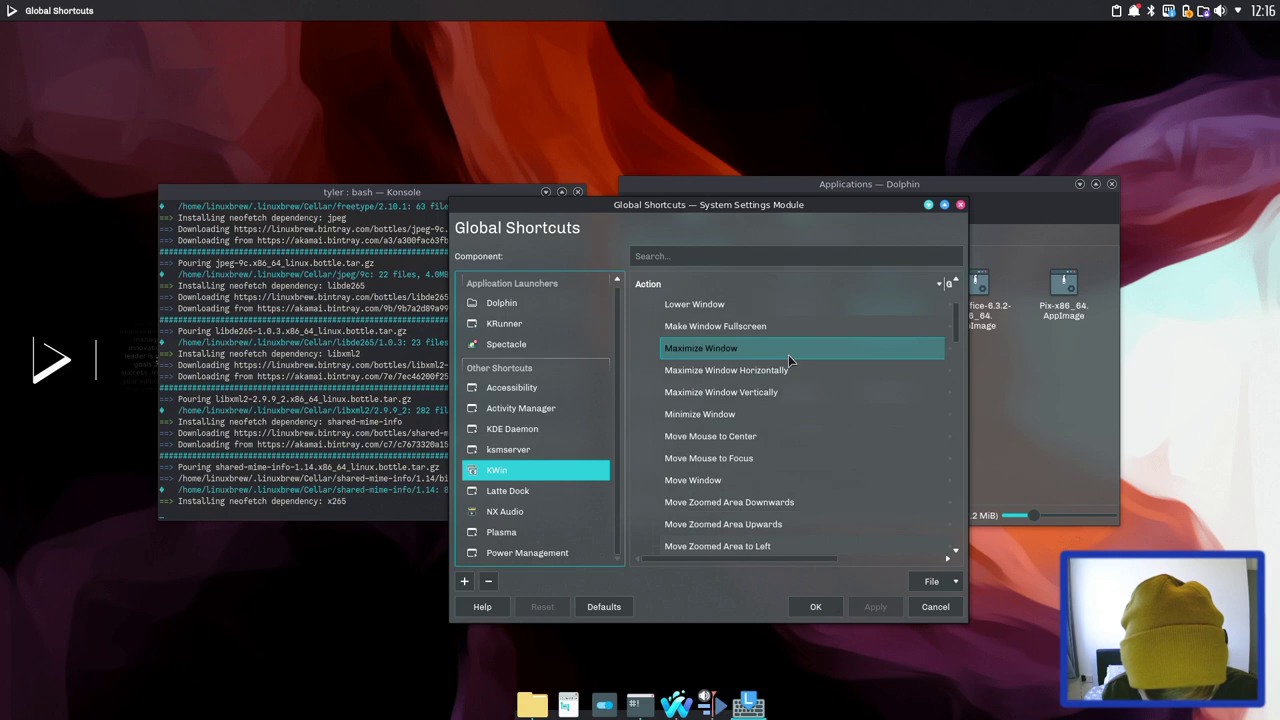
scroll(788, 355, down, 7)
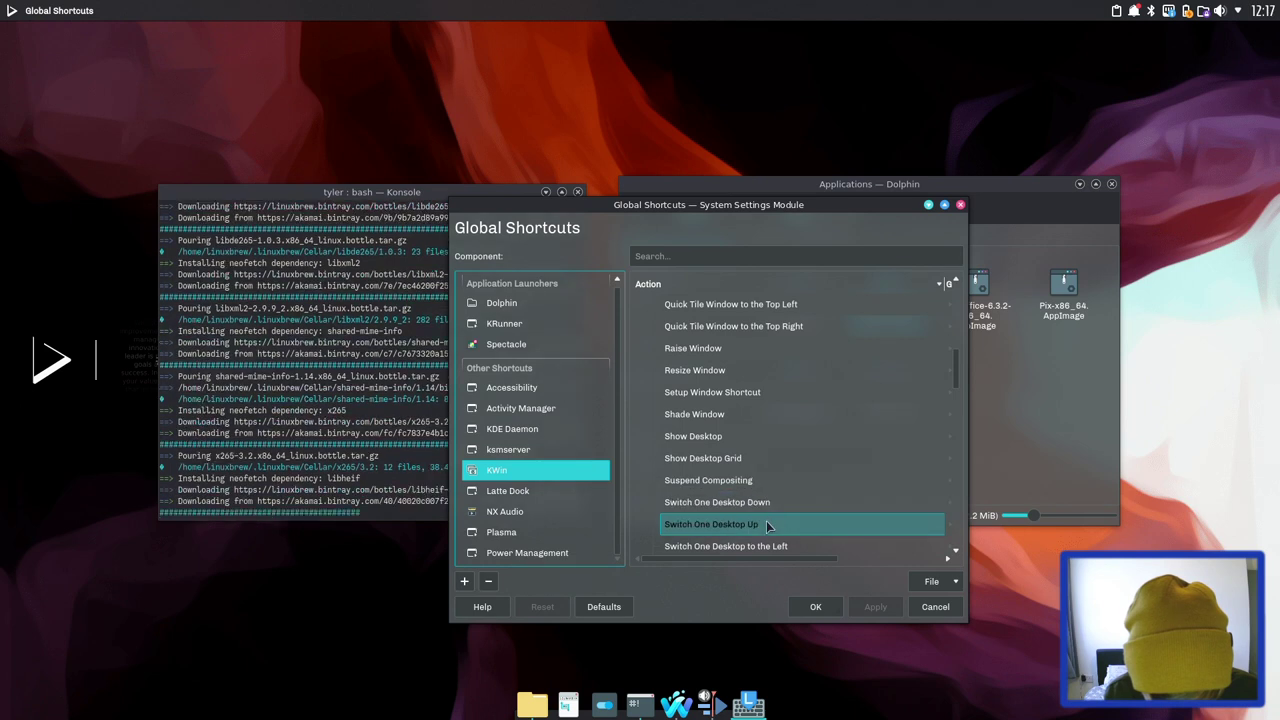
scroll(768, 526, down, 3)
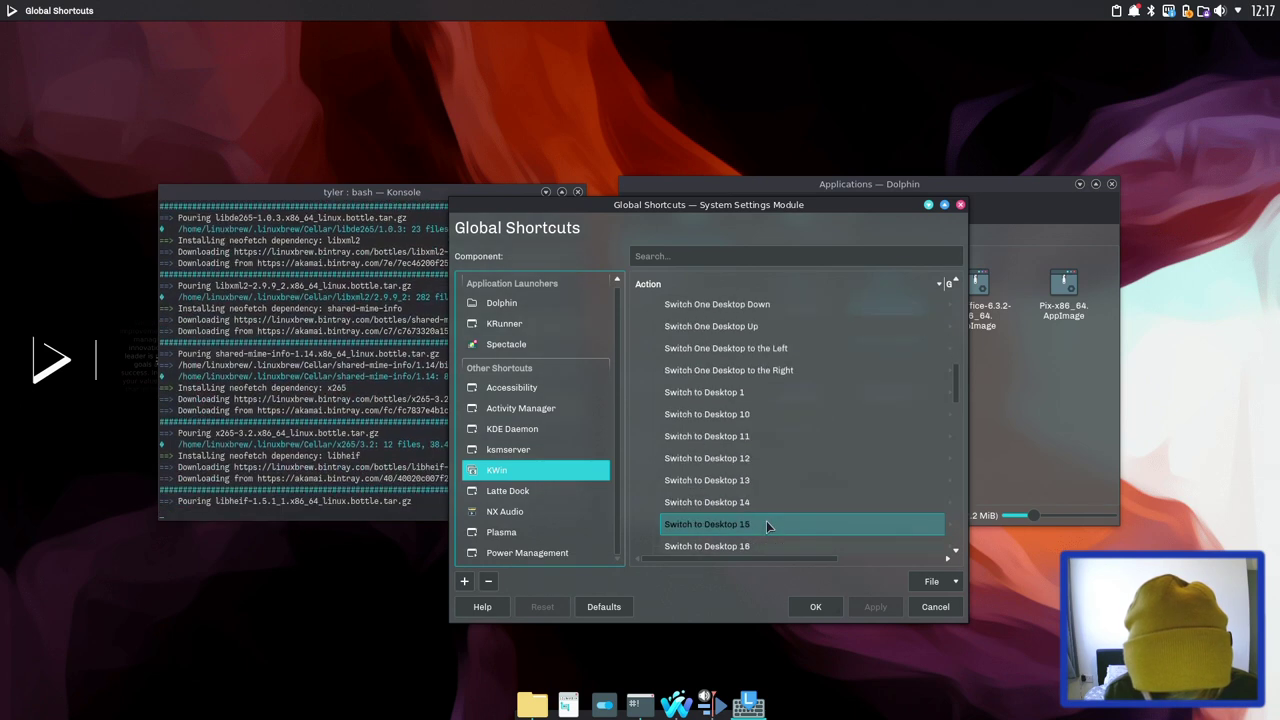
click(806, 351)
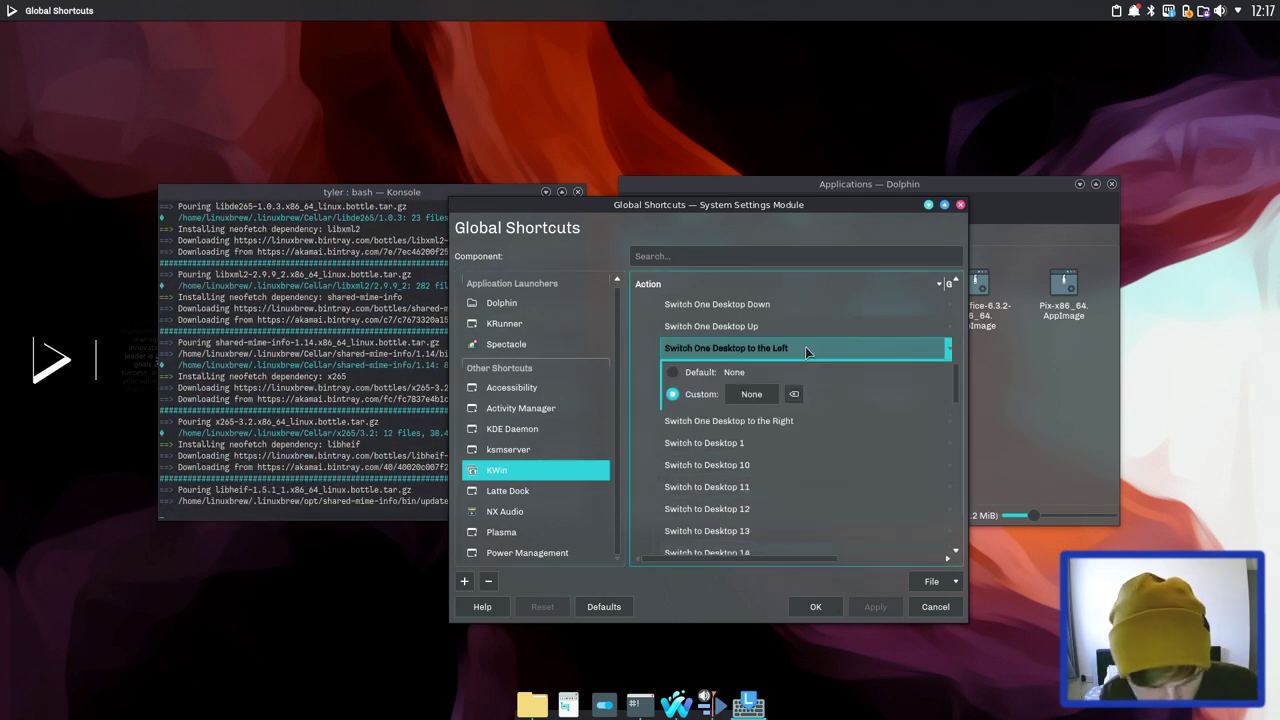
click(762, 398)
key(ctrl+Left)
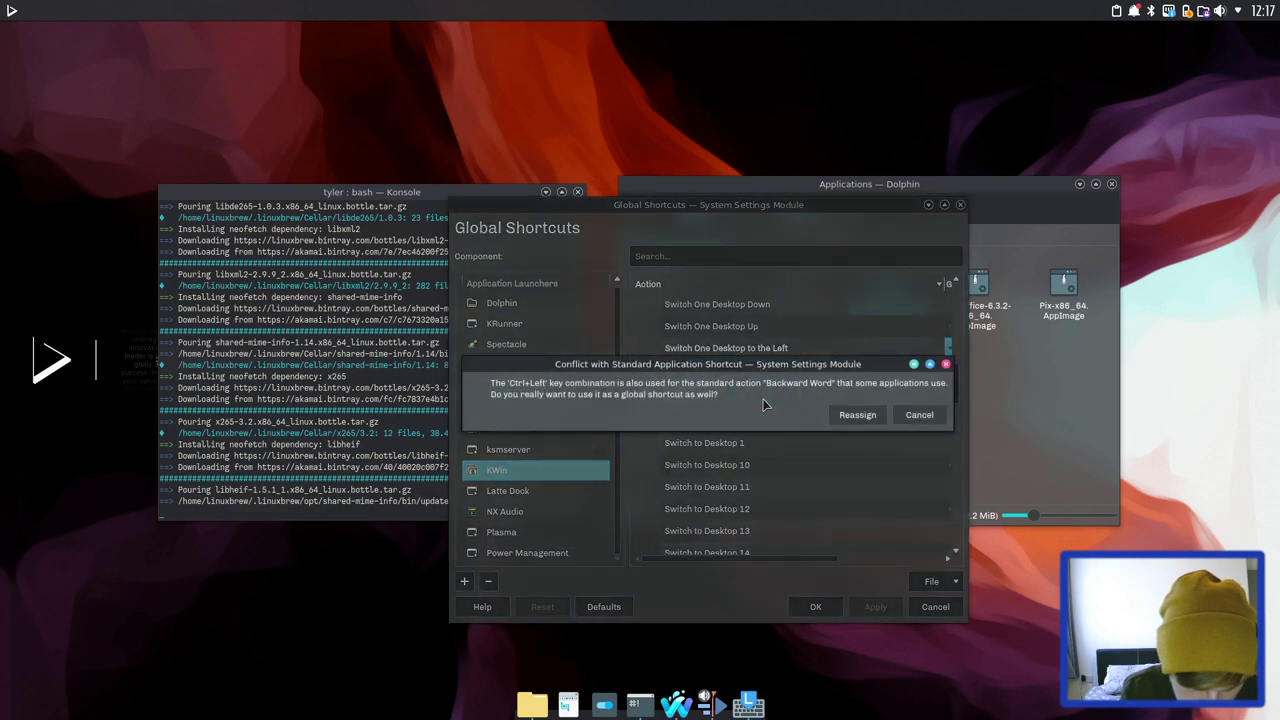
click(856, 418)
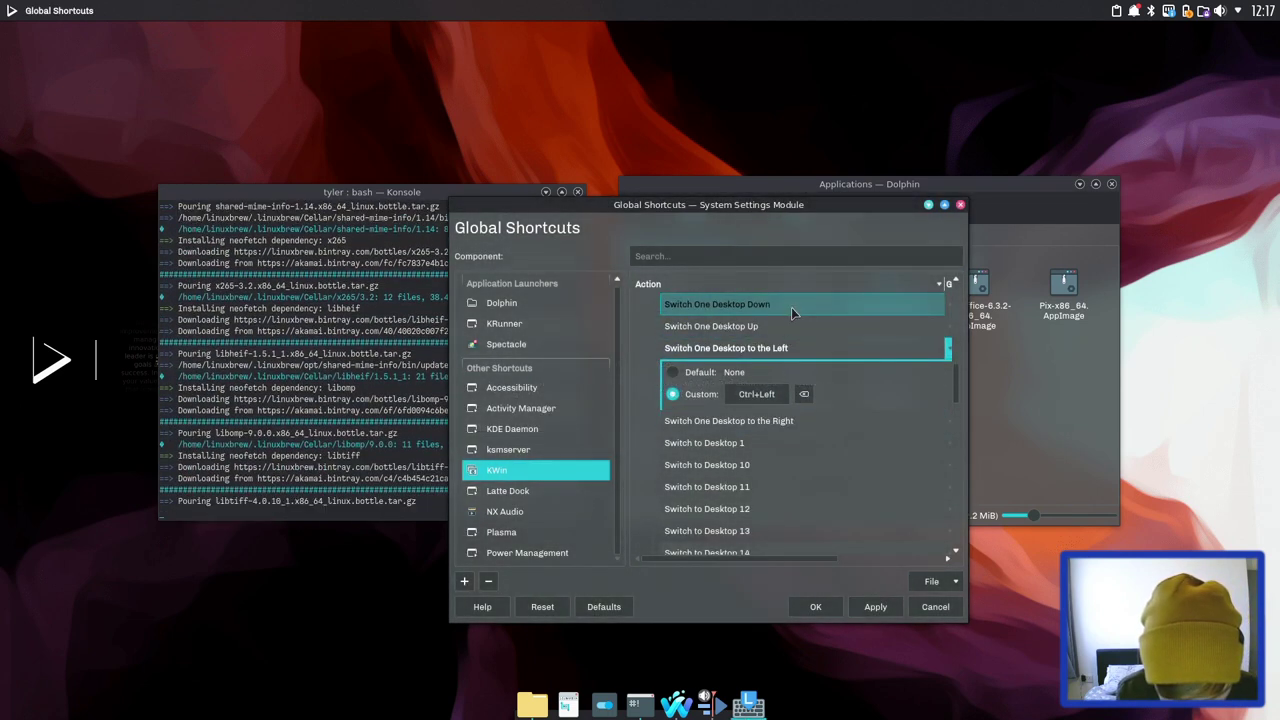
Assign Ctrl+Right as the custom shortcut for Switch One Desktop to the Right, accepting the reassignment.
click(788, 427)
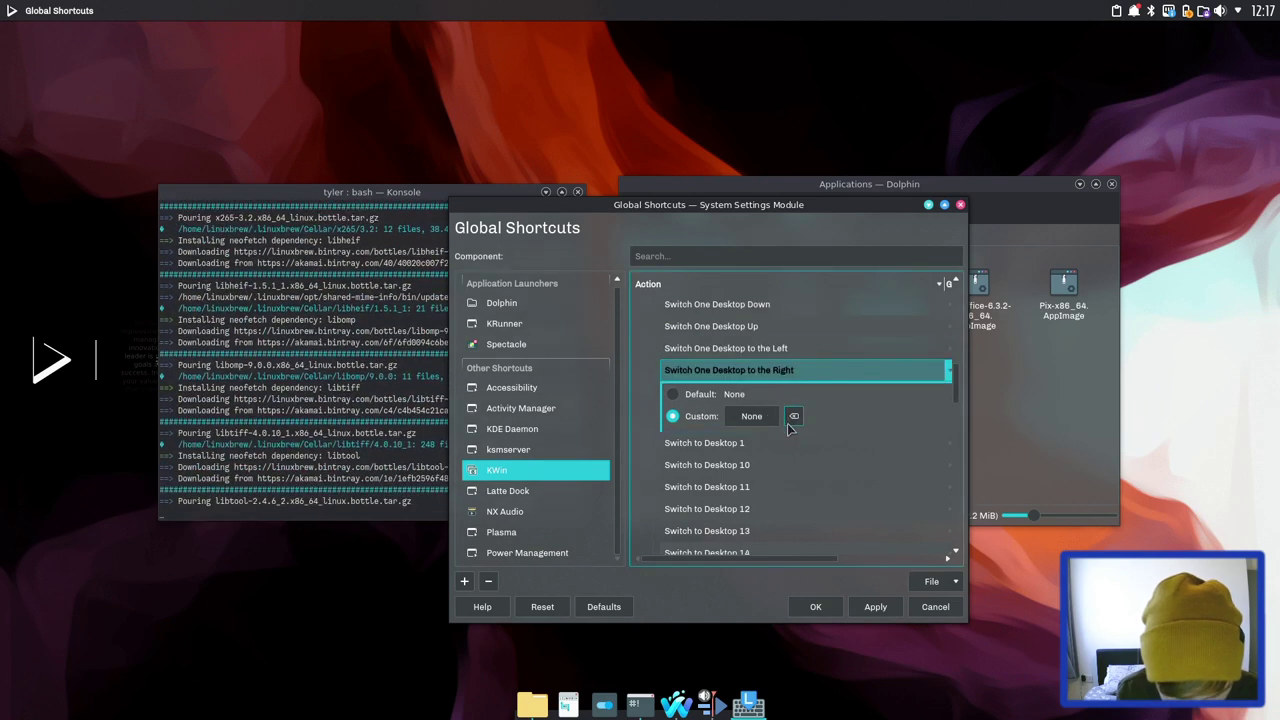
click(757, 418)
key(ctrl+Right)
click(866, 416)
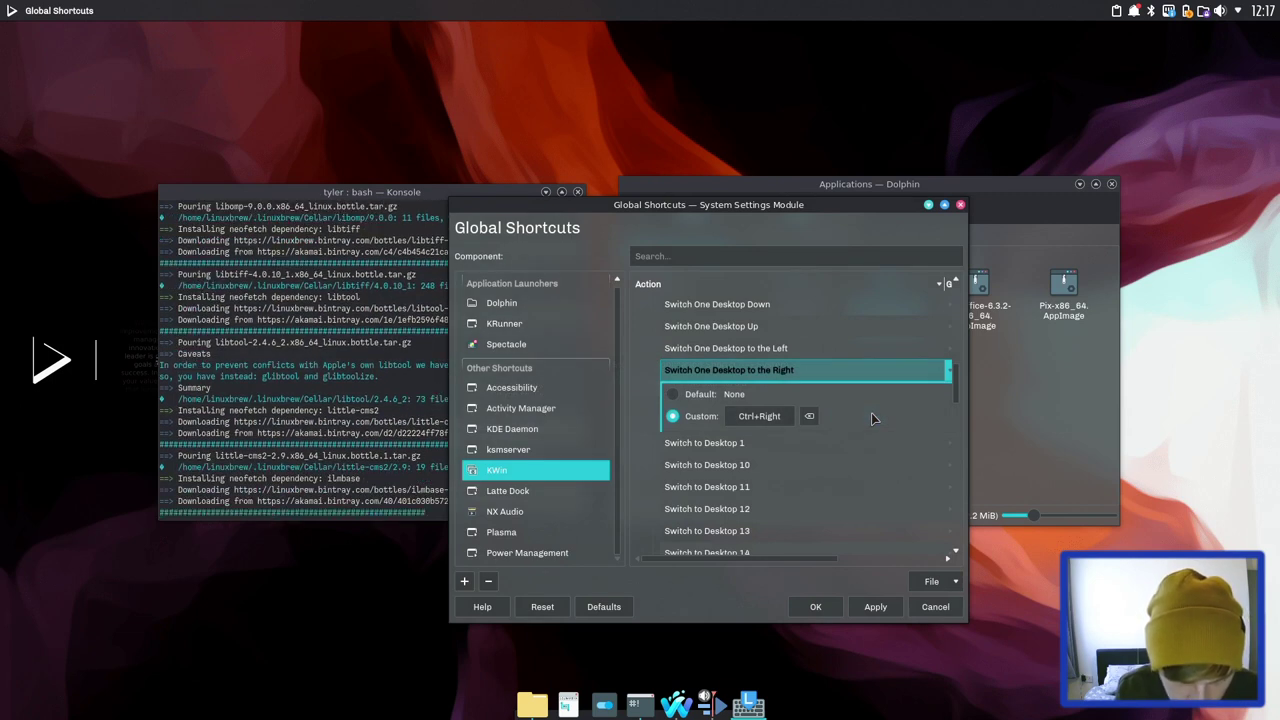
click(567, 44)
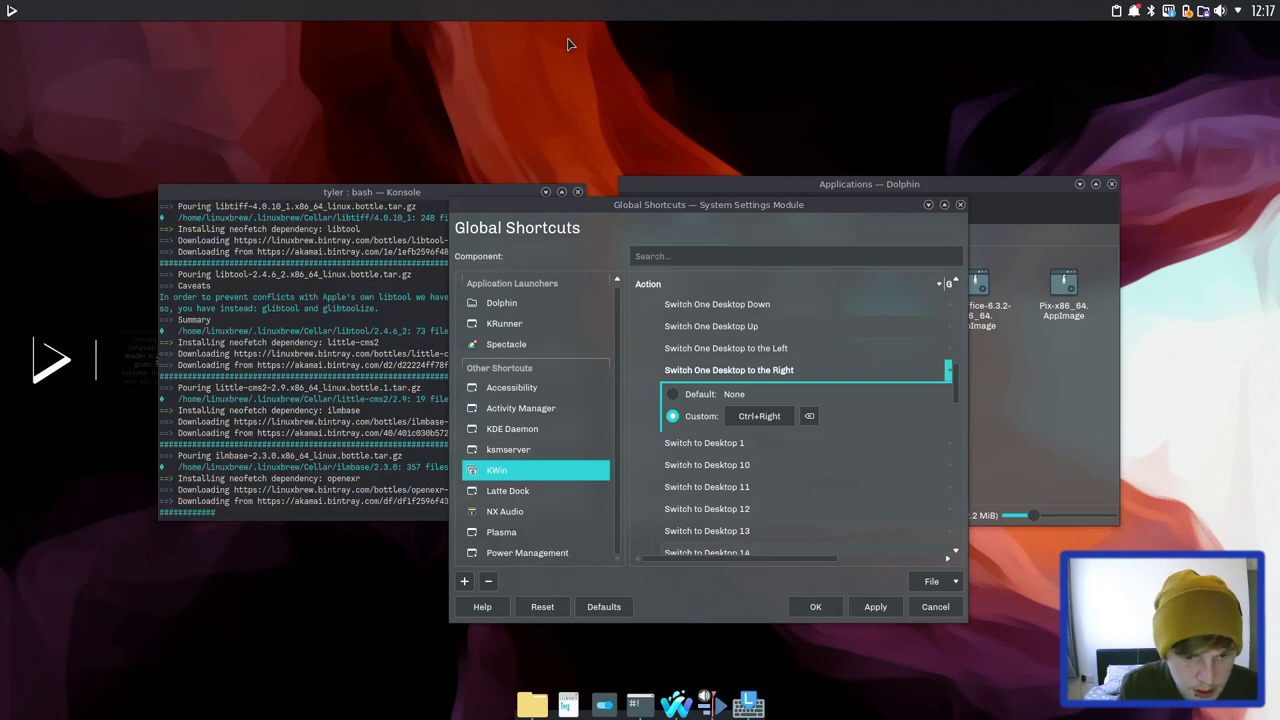
click(10, 10)
key(Escape)
key(w)
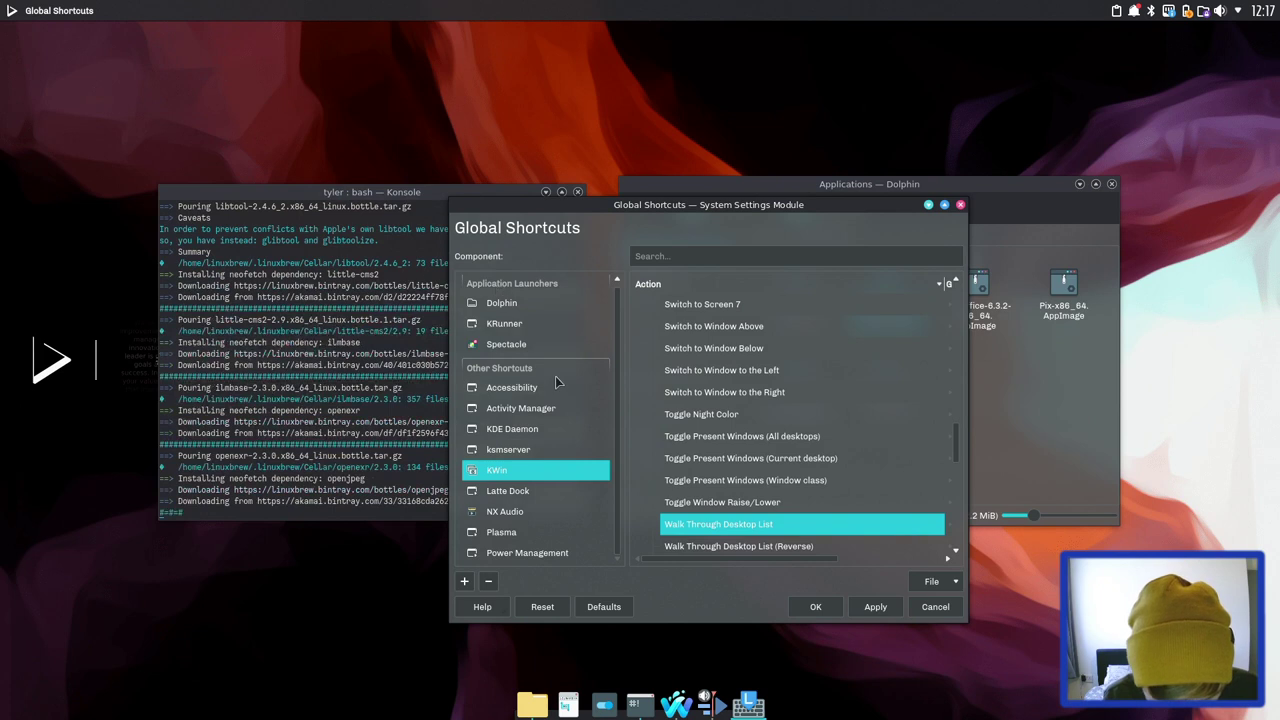
Look through the remaining KWin actions, from screen and window switching to the end of the list.
scroll(869, 465, up, 3)
scroll(869, 465, down, 2)
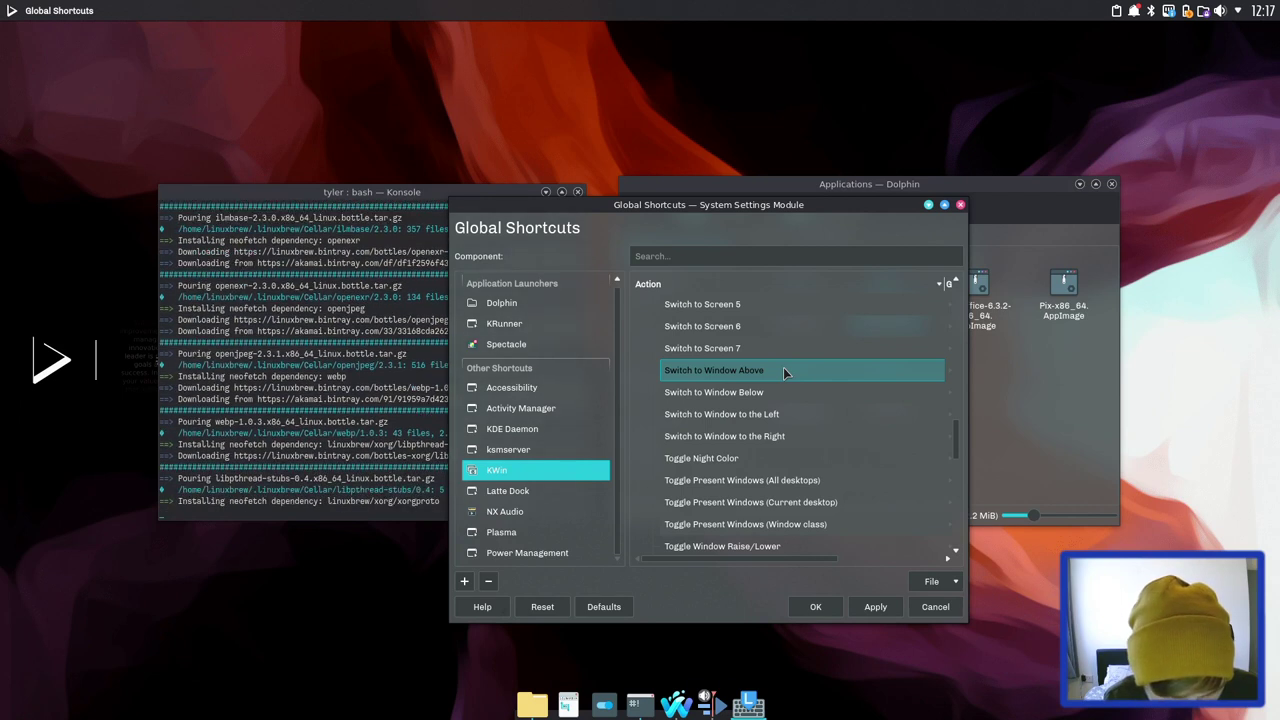
scroll(785, 372, down, 2)
scroll(785, 372, down, 4)
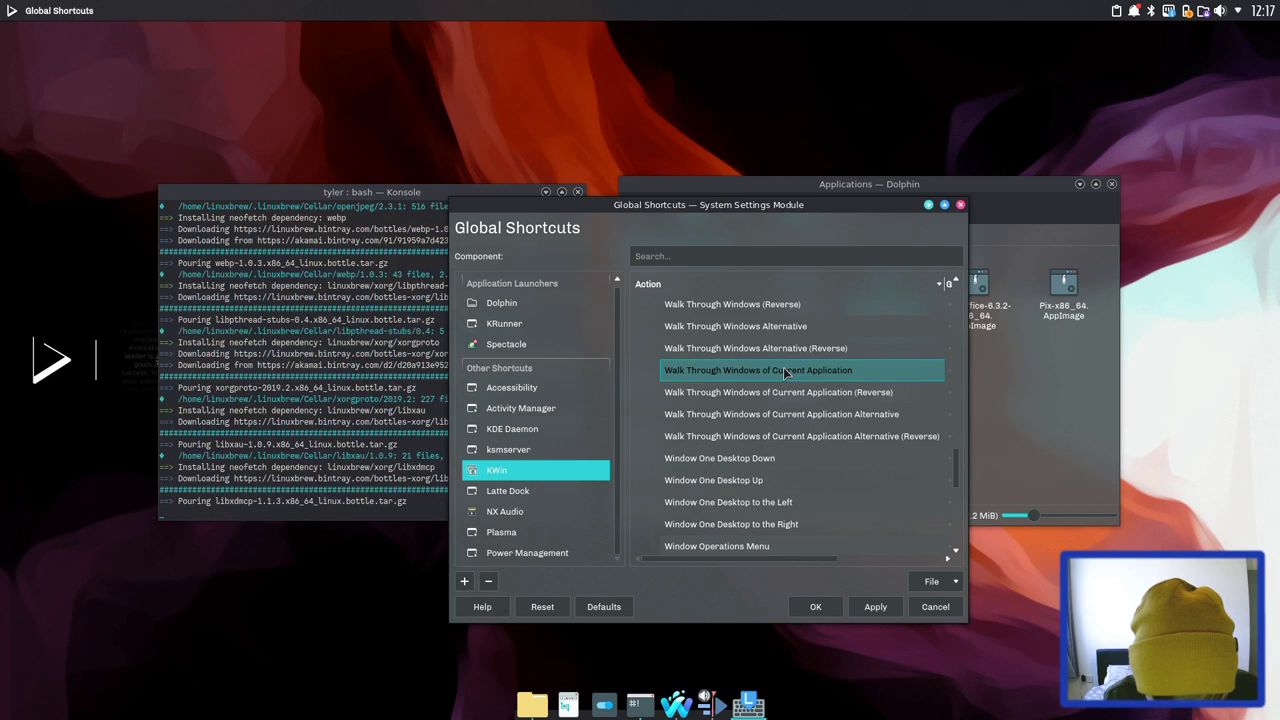
scroll(785, 372, down, 2)
scroll(785, 372, down, 9)
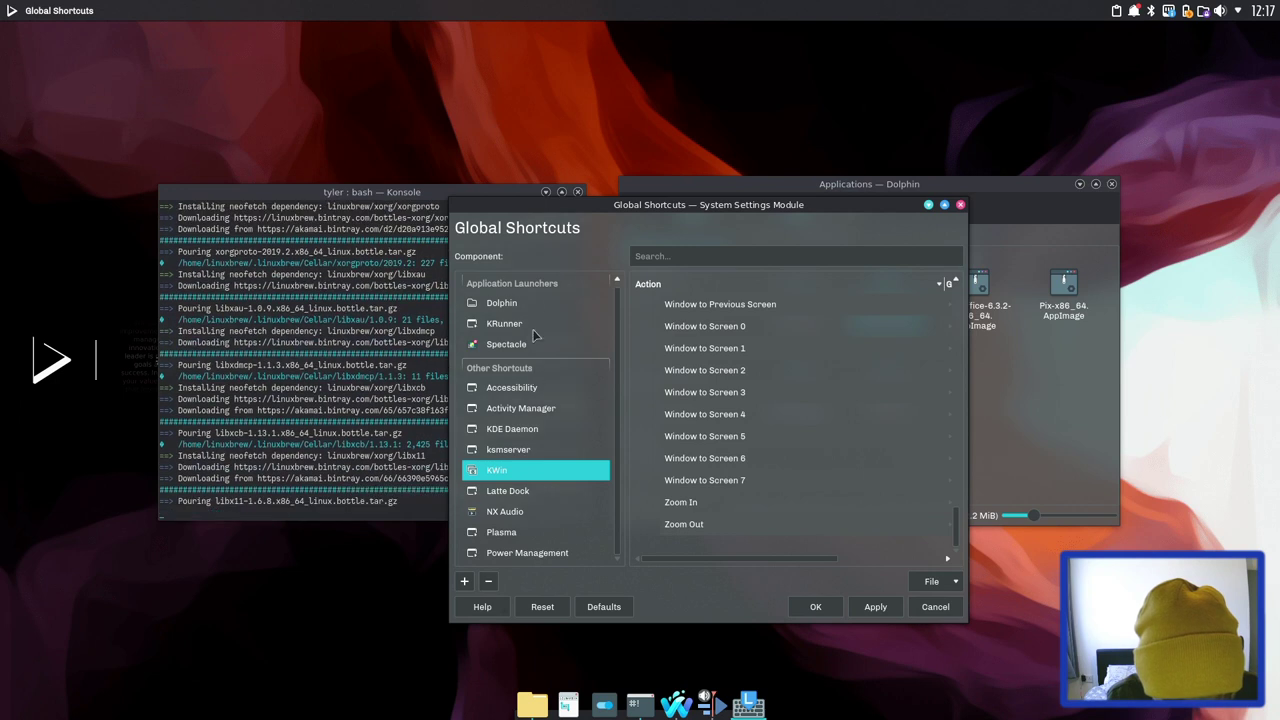
Search the KWin shortcuts for desktop, and examine the matching desktop and window actions.
click(668, 257)
text(scre)
key(BackSpace)
key(BackSpace)
key(BackSpace)
key(BackSpace)
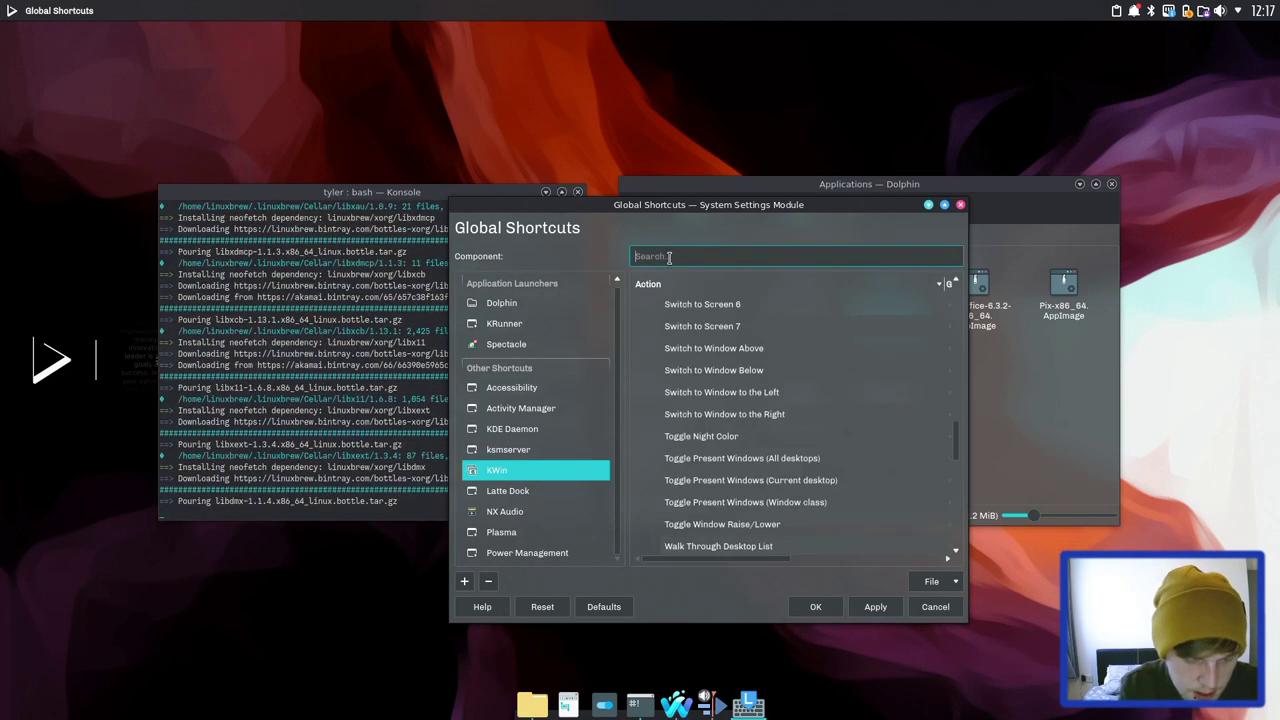
text(desktop)
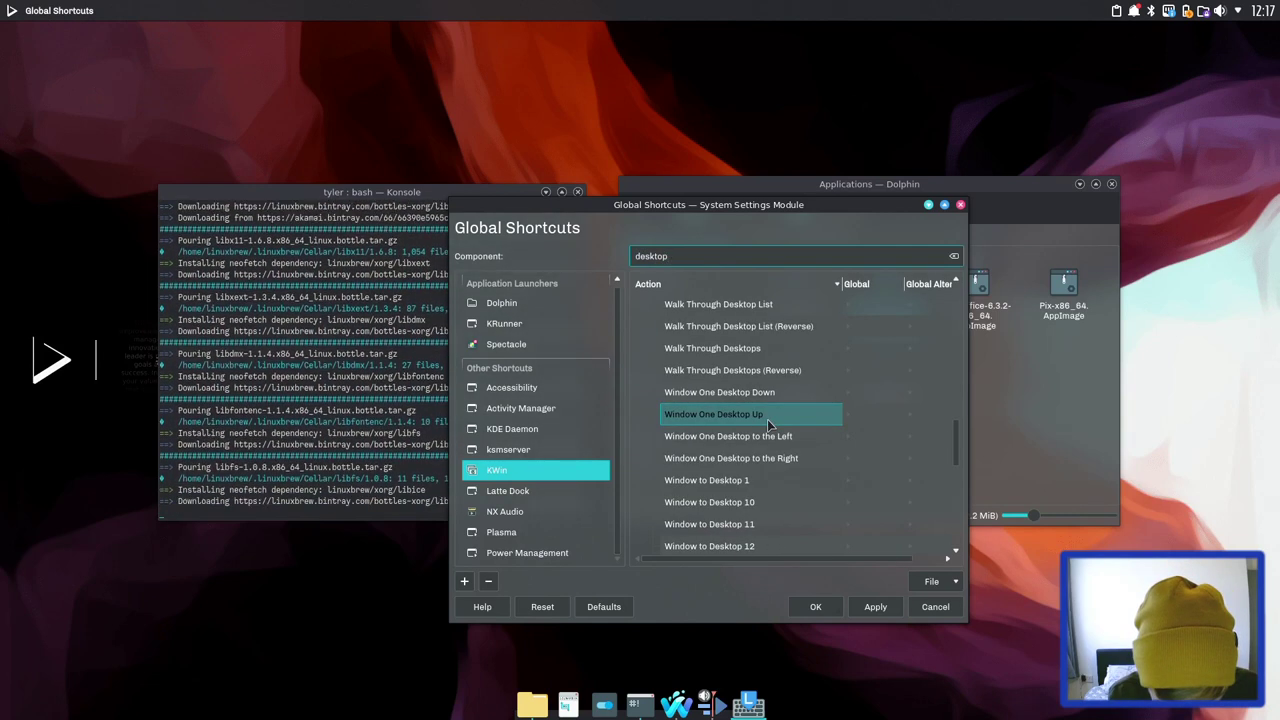
scroll(767, 424, down, 4)
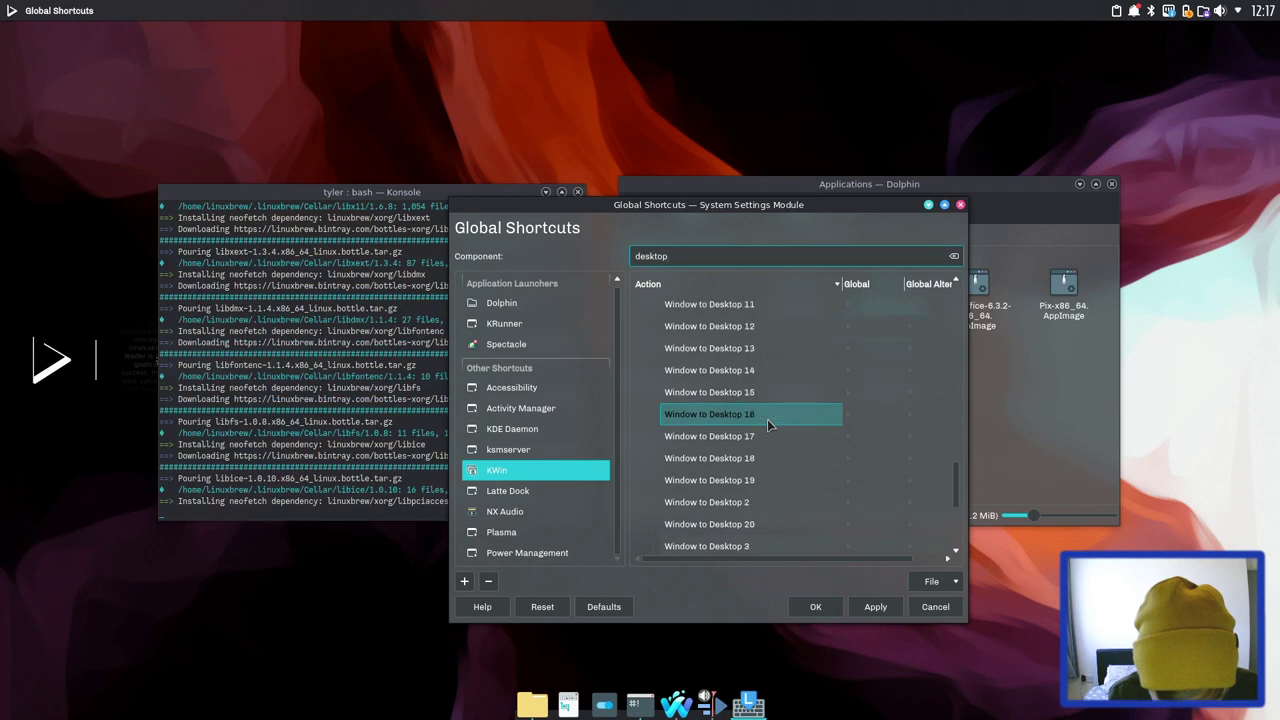
scroll(767, 424, down, 3)
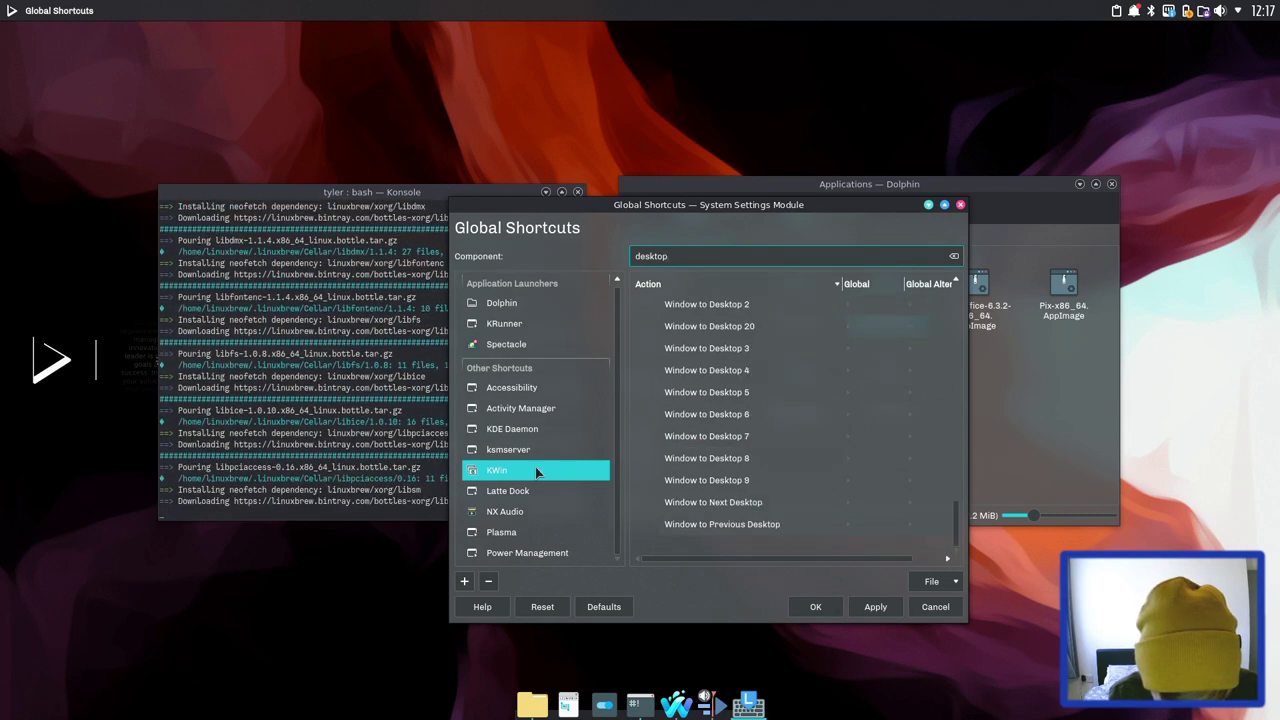
Examine the global shortcuts of the Plasma, Accessibility, Activity Manager, KDE Daemon and KRunner components.
click(505, 532)
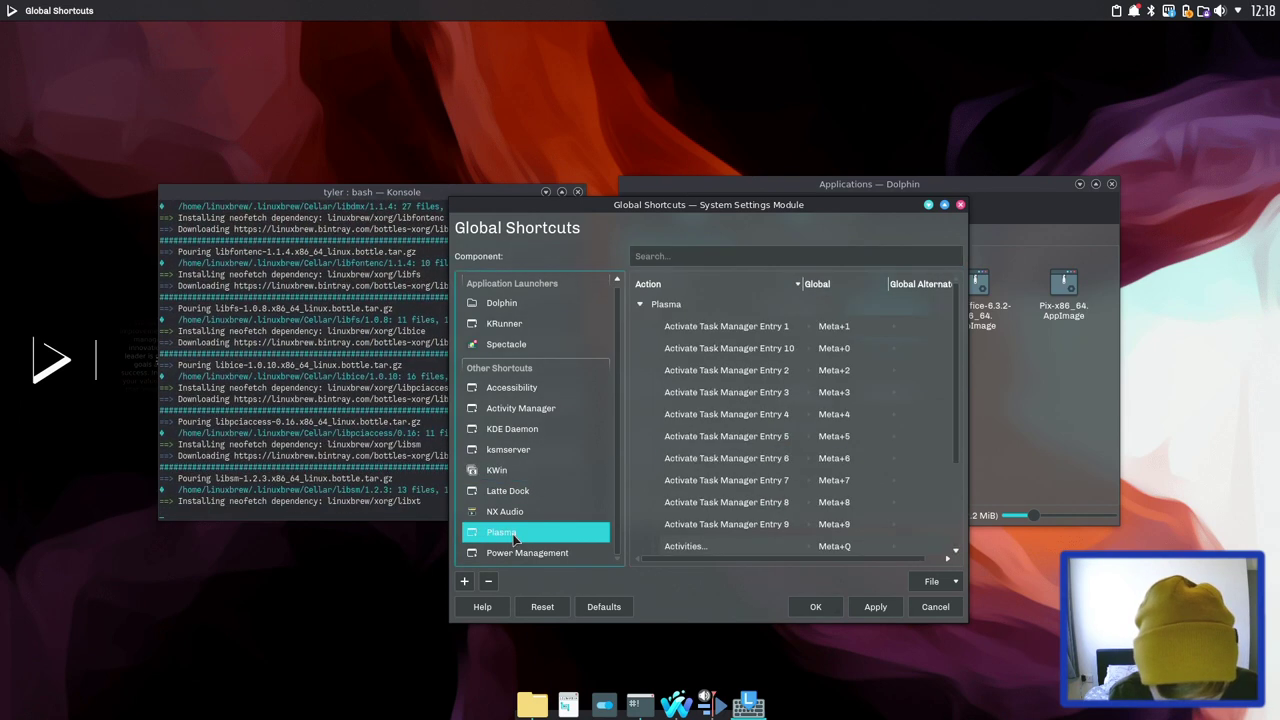
scroll(780, 340, down, 2)
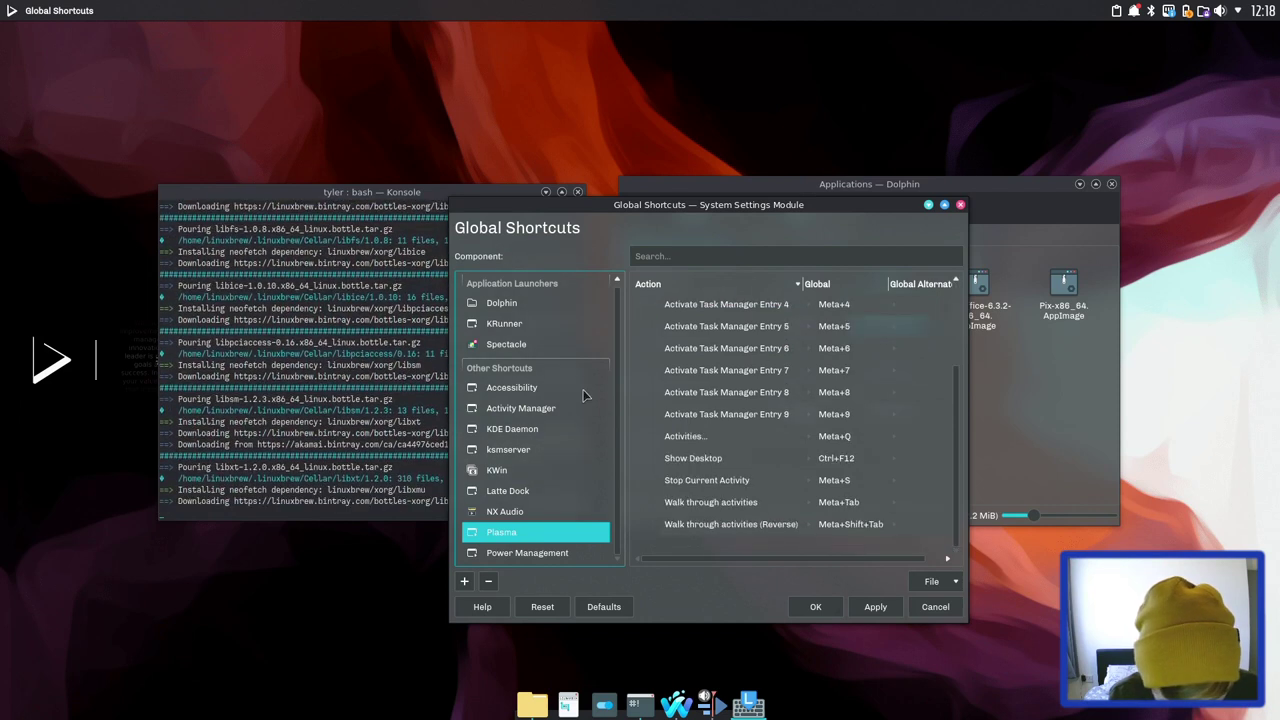
click(515, 389)
click(527, 410)
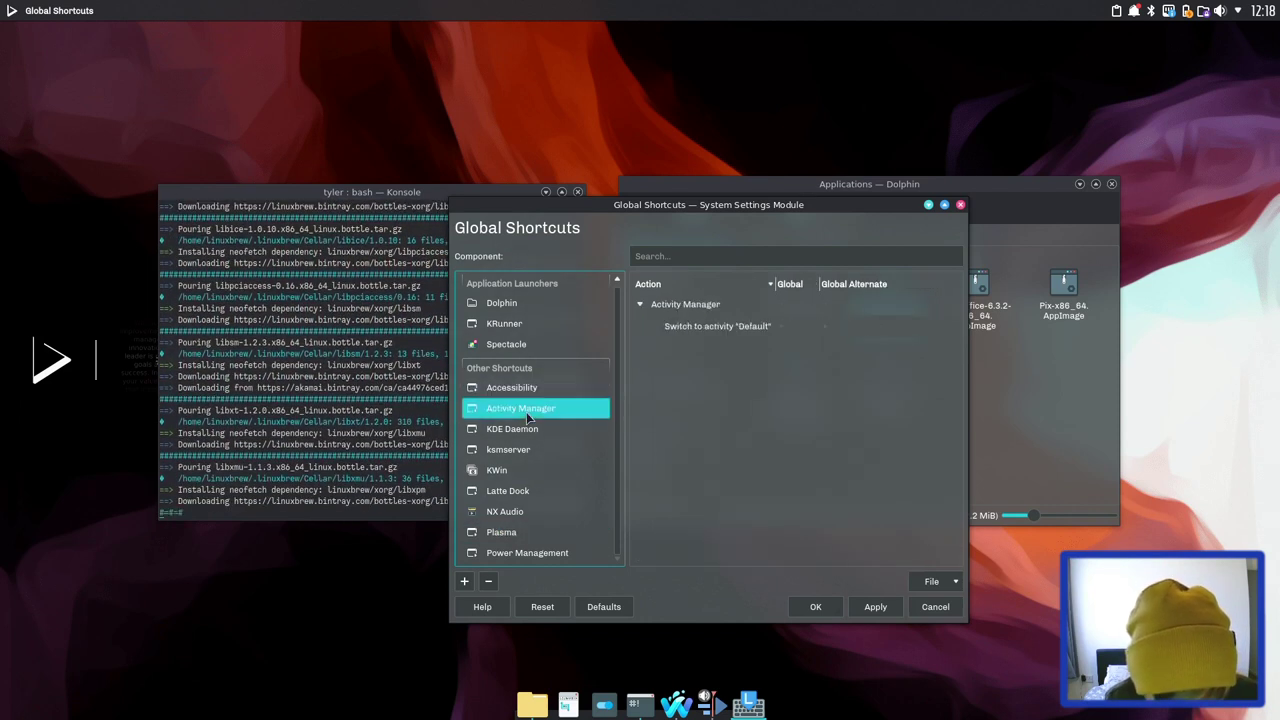
click(536, 429)
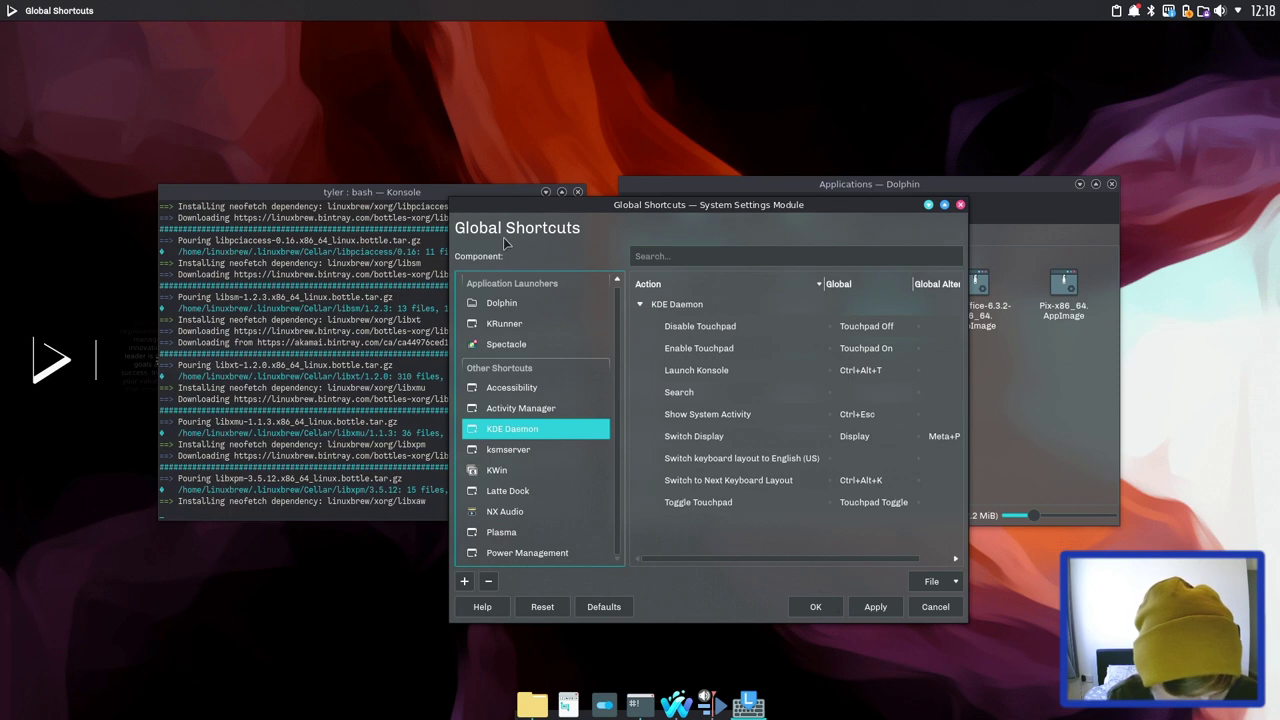
click(510, 328)
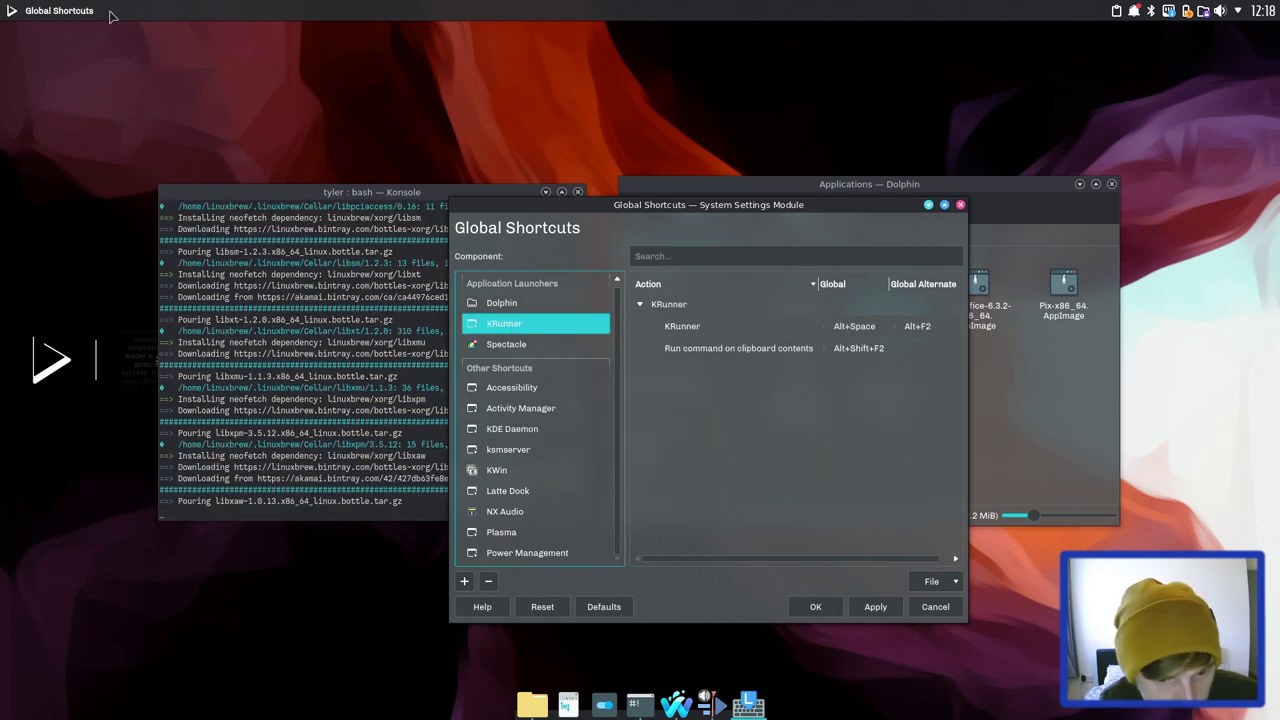
Search the application launcher for short, and open Standard Shortcuts.
click(10, 9)
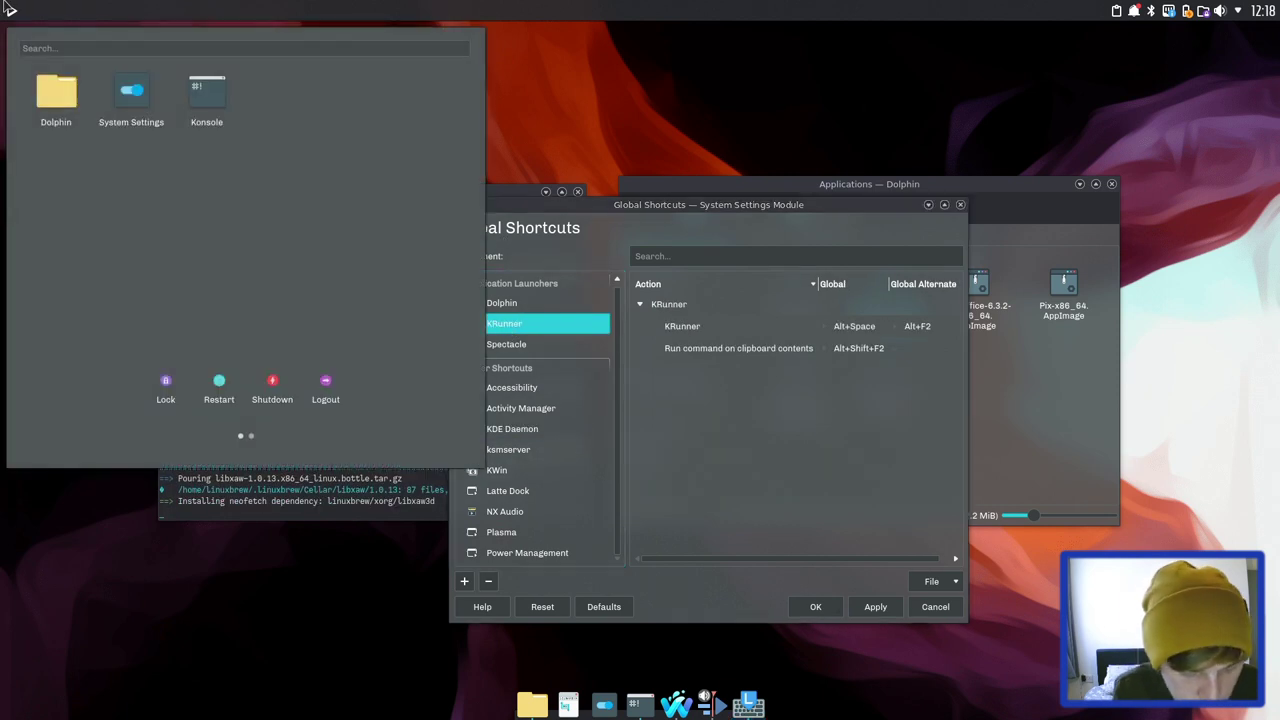
text(short)
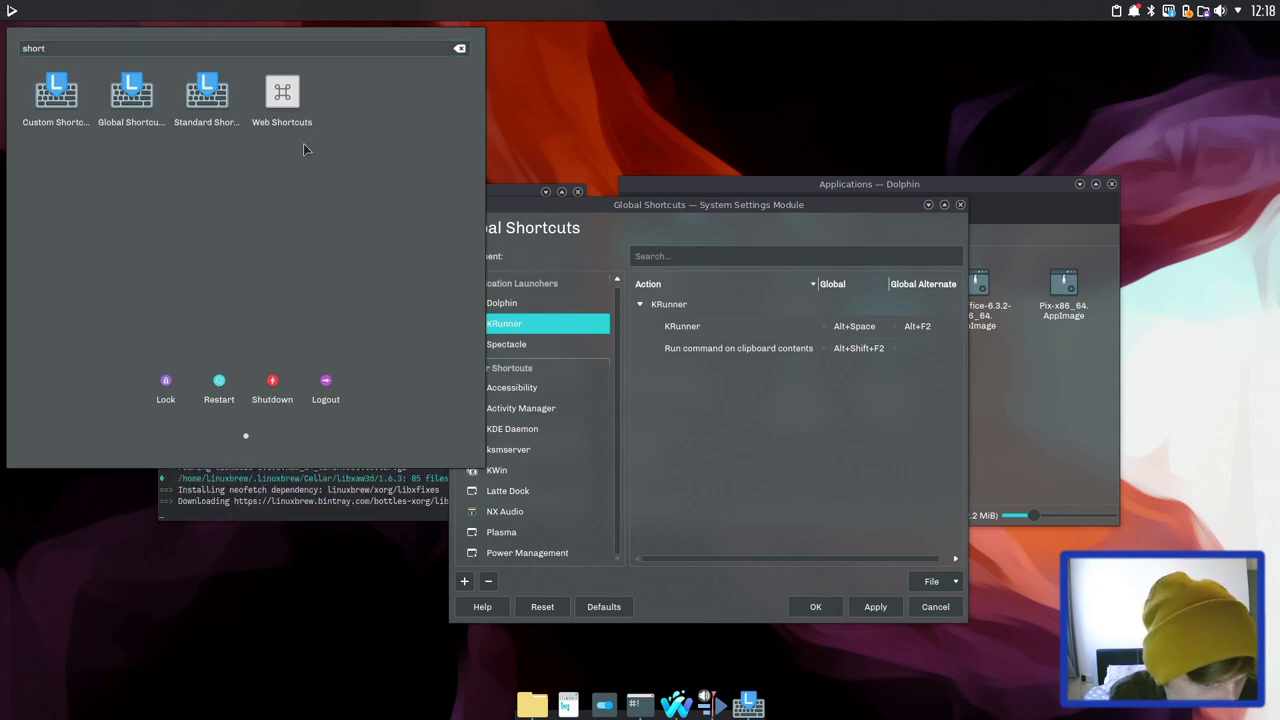
click(228, 127)
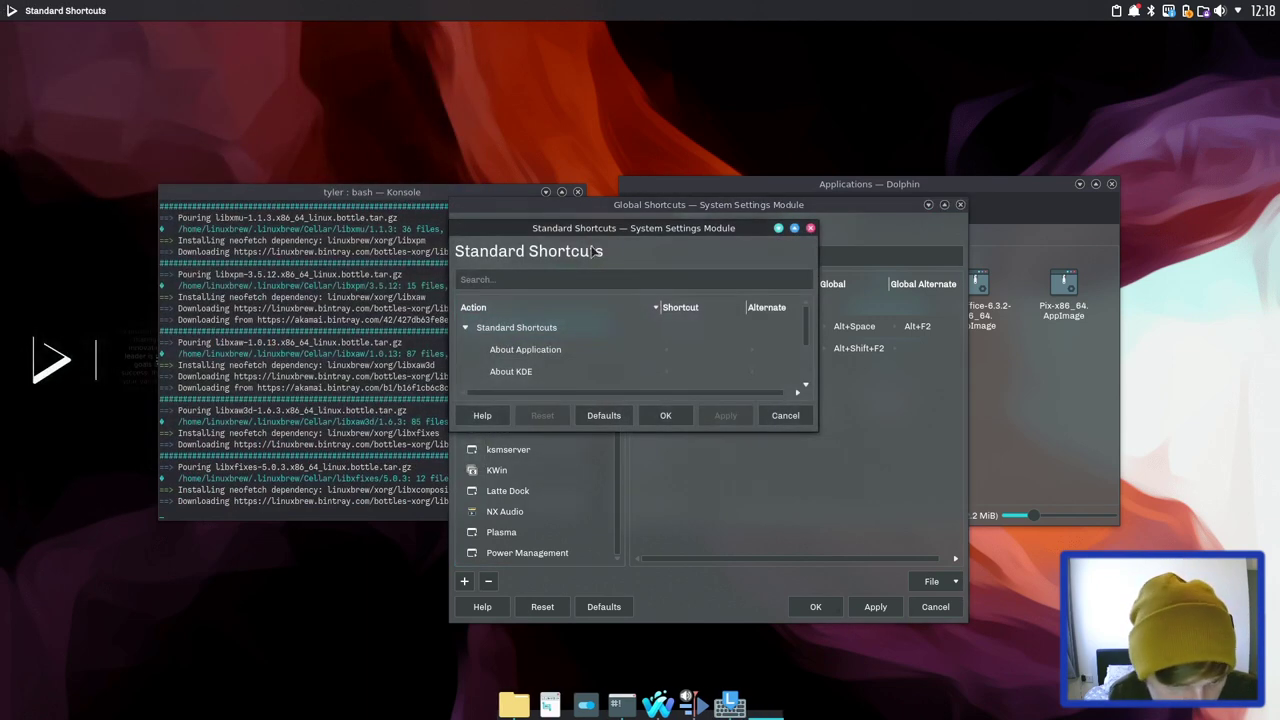
Search the standard shortcuts for switch, then clear the search and look through the full action list.
click(642, 281)
text(switch)
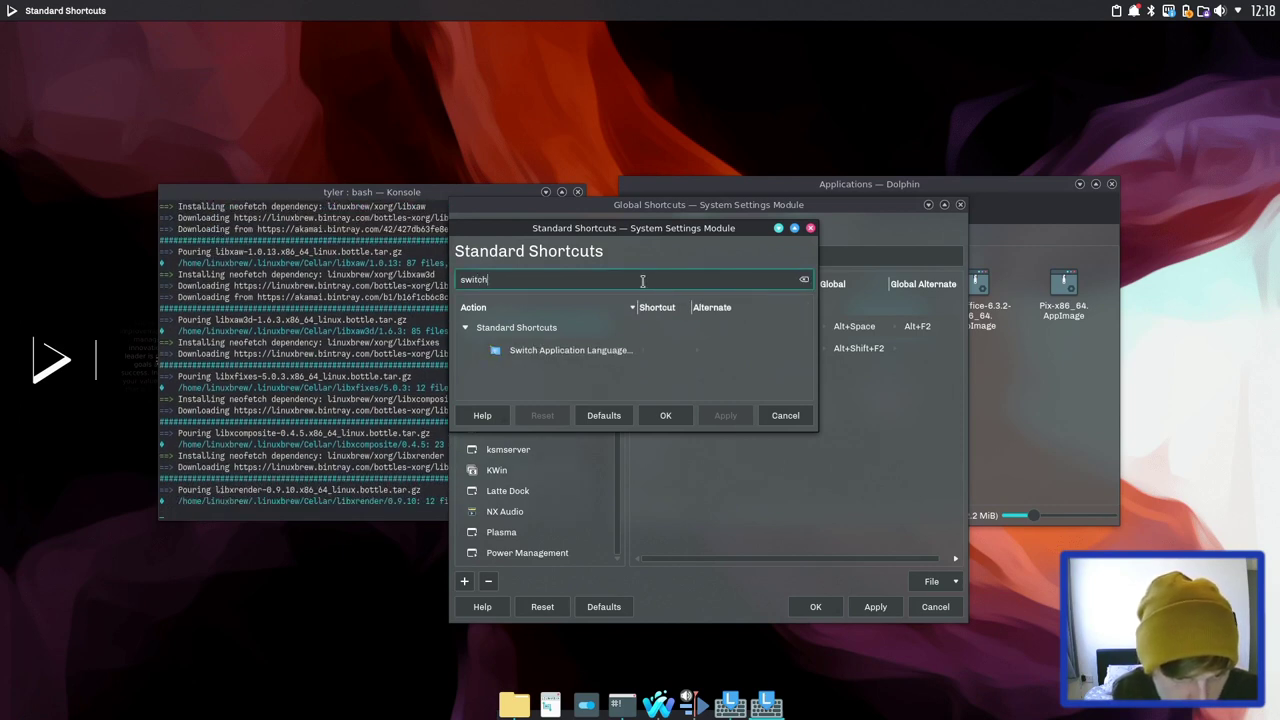
key(BackSpace)
key(BackSpace)
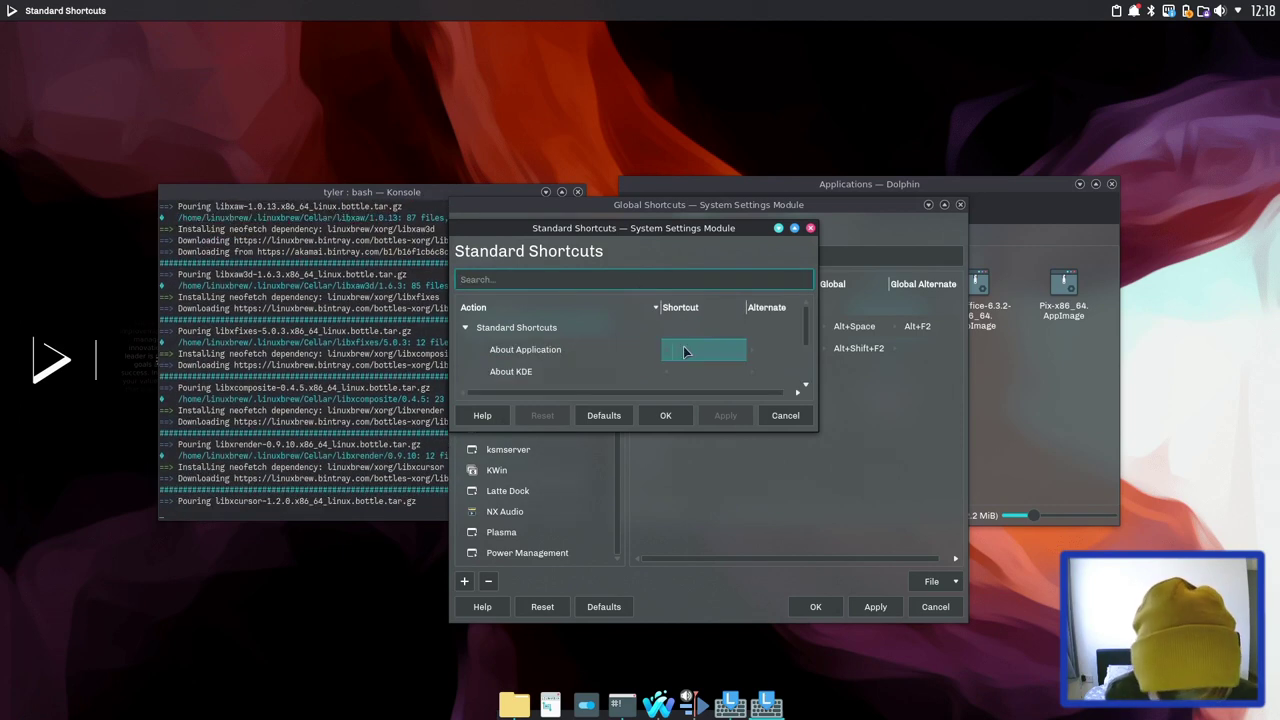
scroll(686, 351, down, 3)
scroll(686, 351, down, 3)
scroll(686, 351, down, 10)
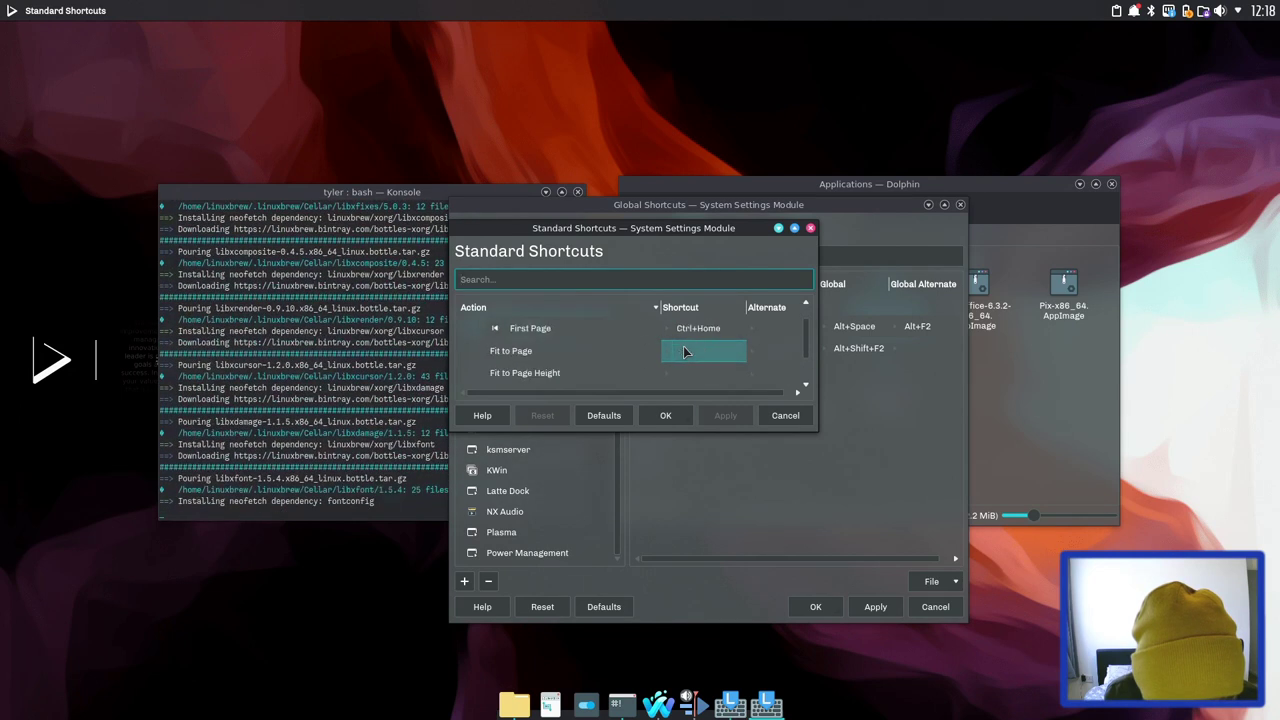
Look through the remaining standard shortcuts down to the zoom actions, and close Standard Shortcuts.
scroll(686, 351, down, 8)
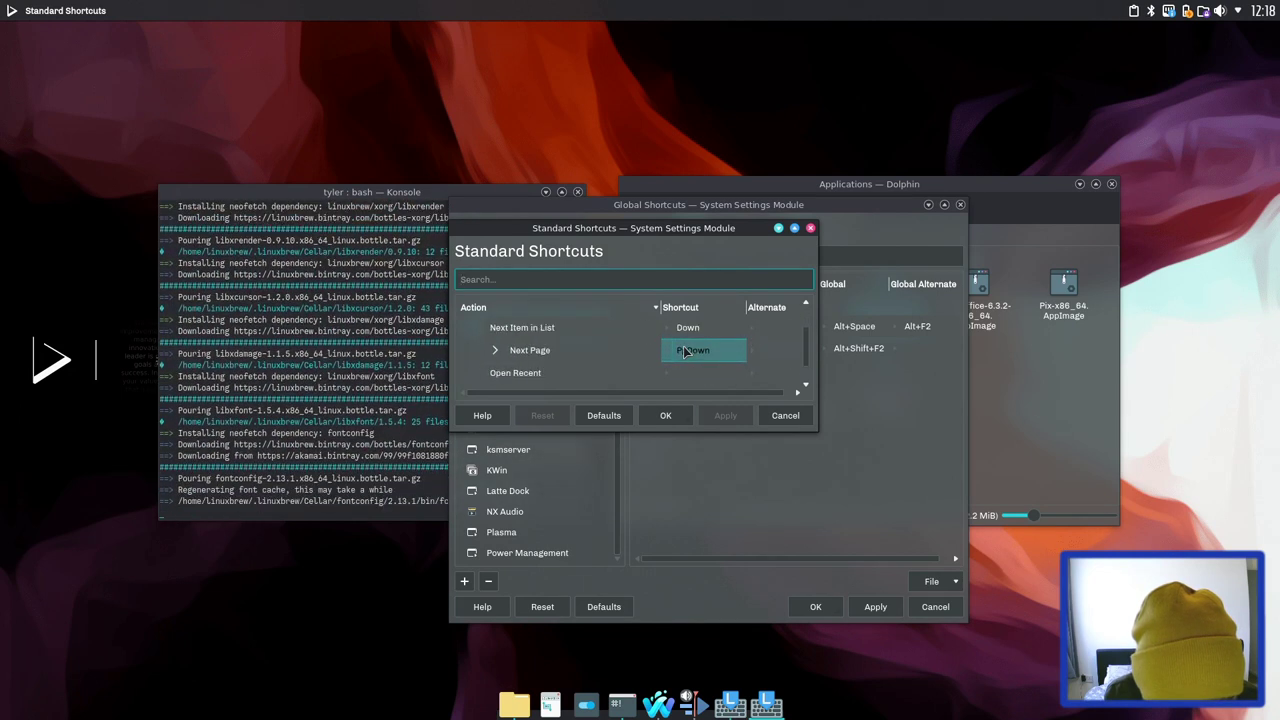
scroll(686, 351, down, 5)
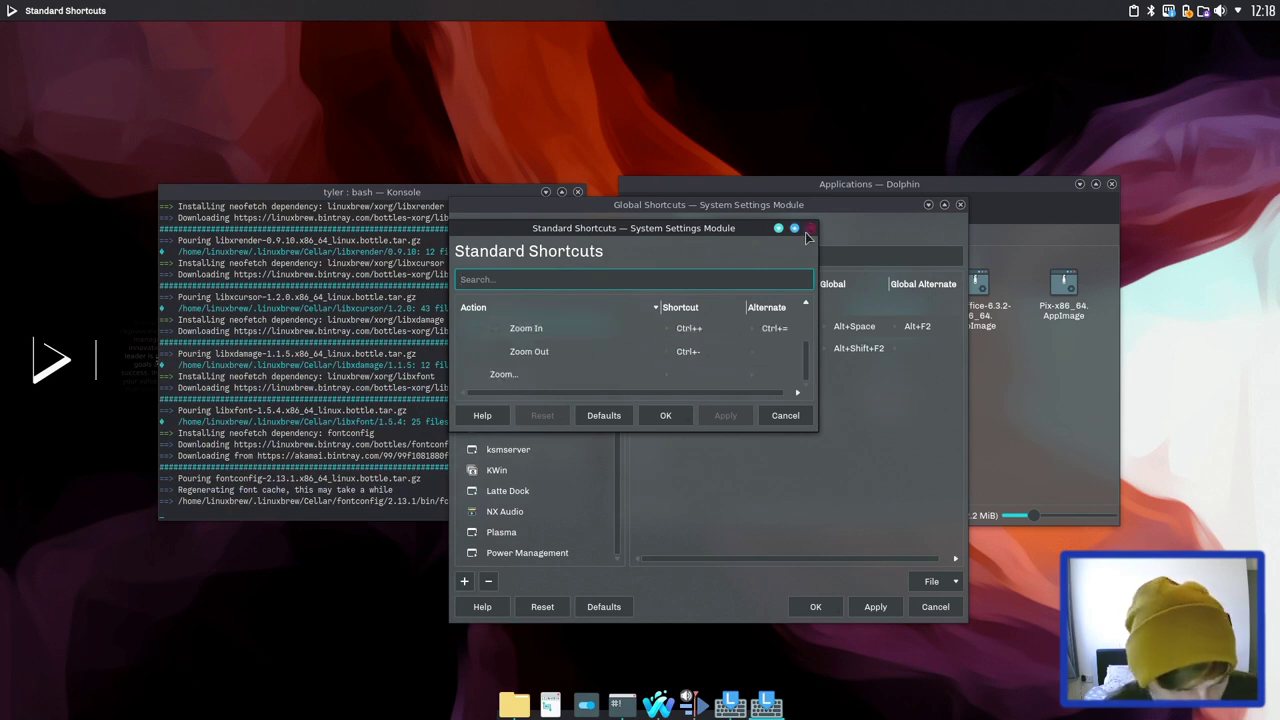
click(810, 228)
Open Input Devices in System Settings and examine the keyboard's hardware settings.
click(4, 16)
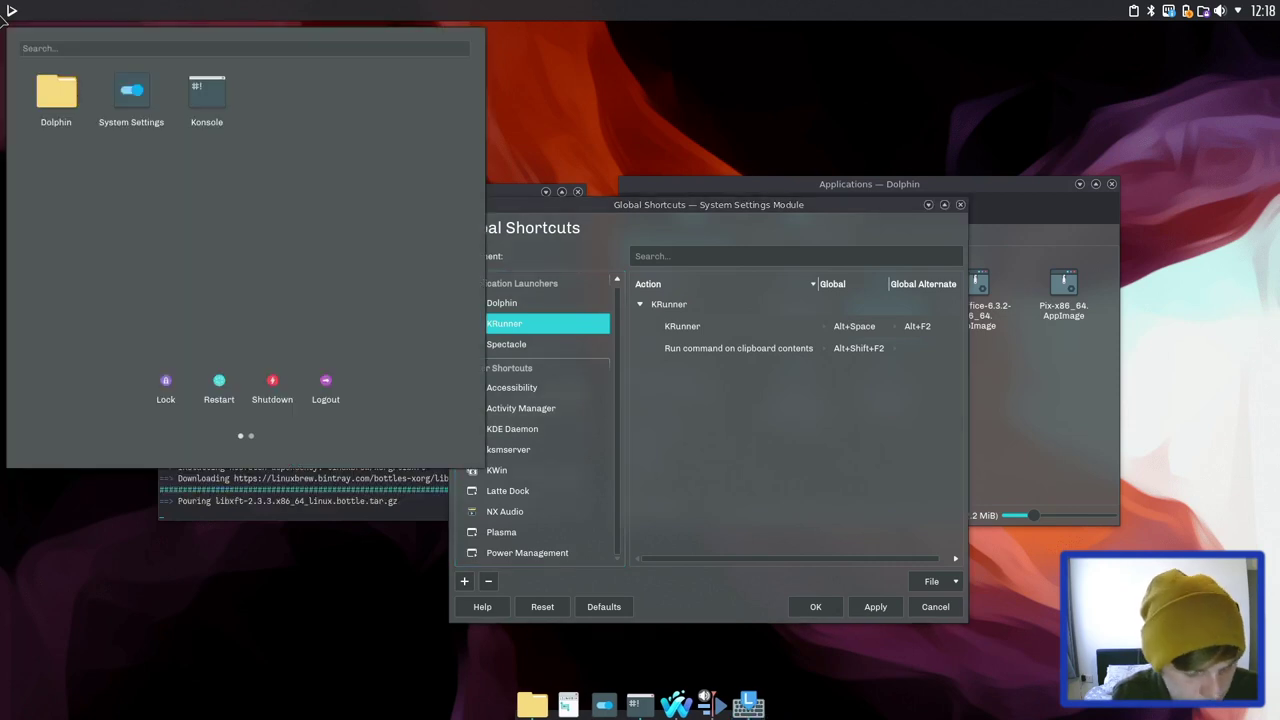
click(158, 118)
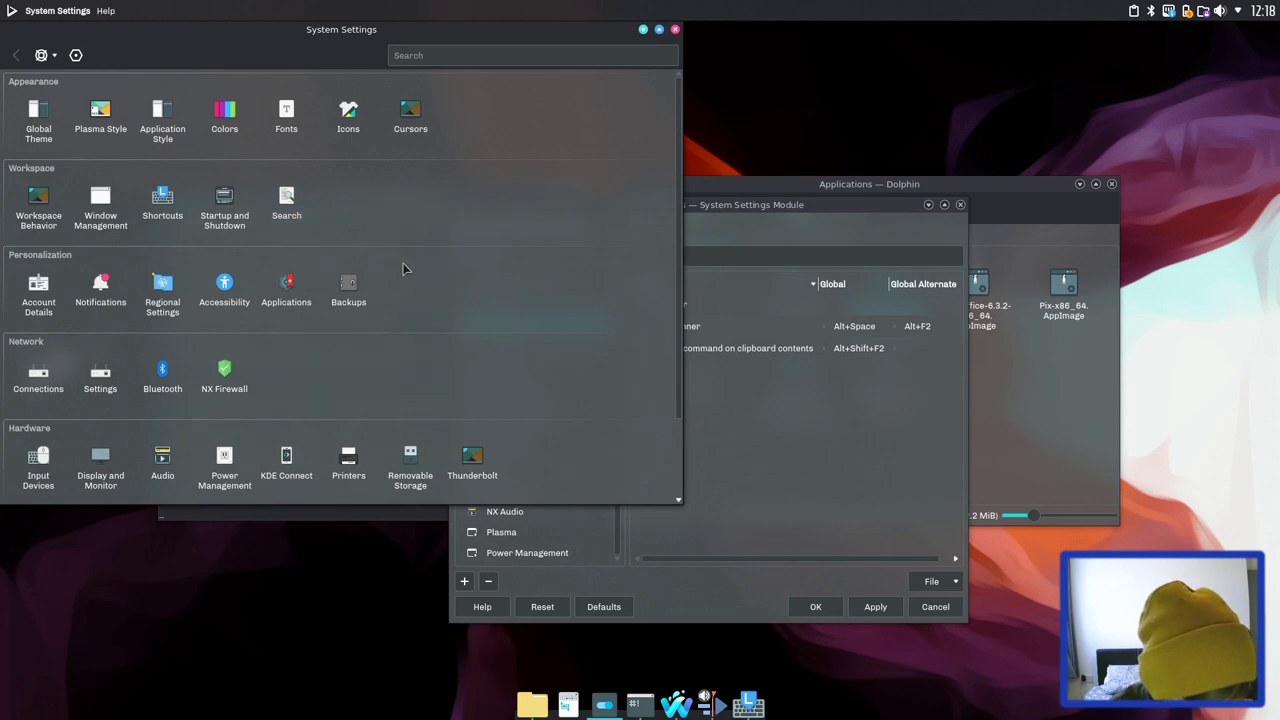
scroll(420, 397, down, 2)
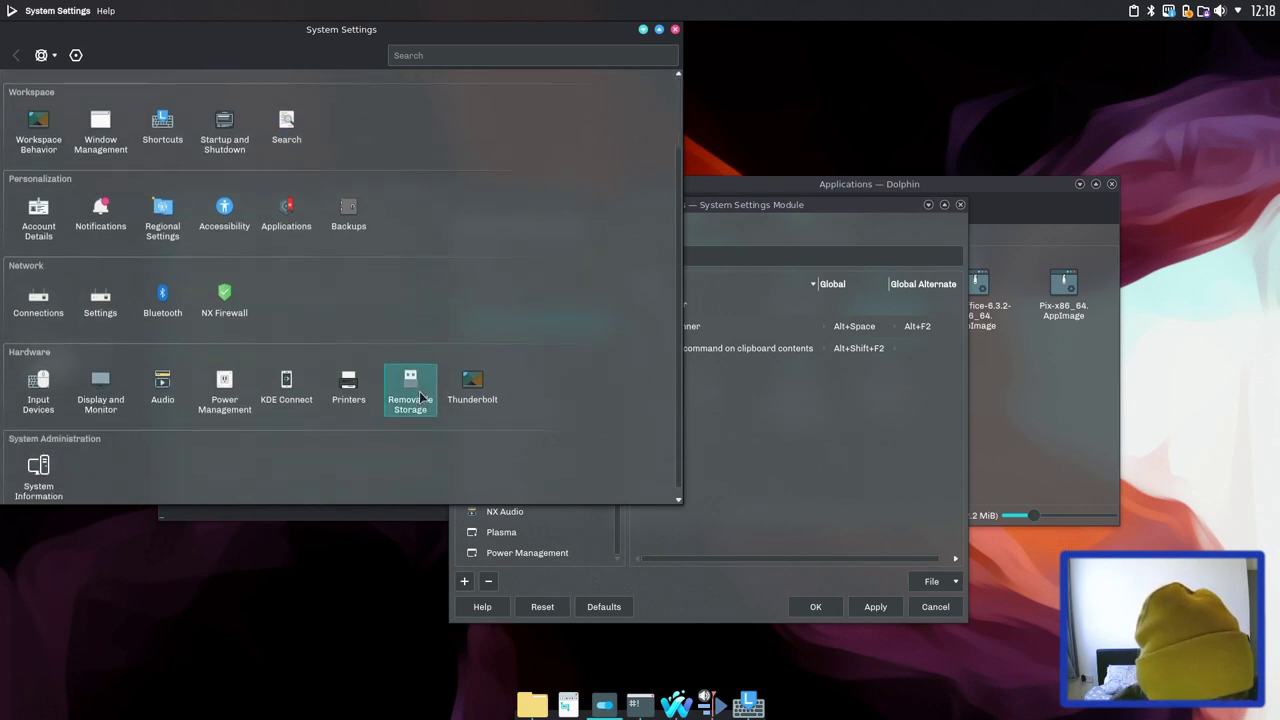
click(49, 385)
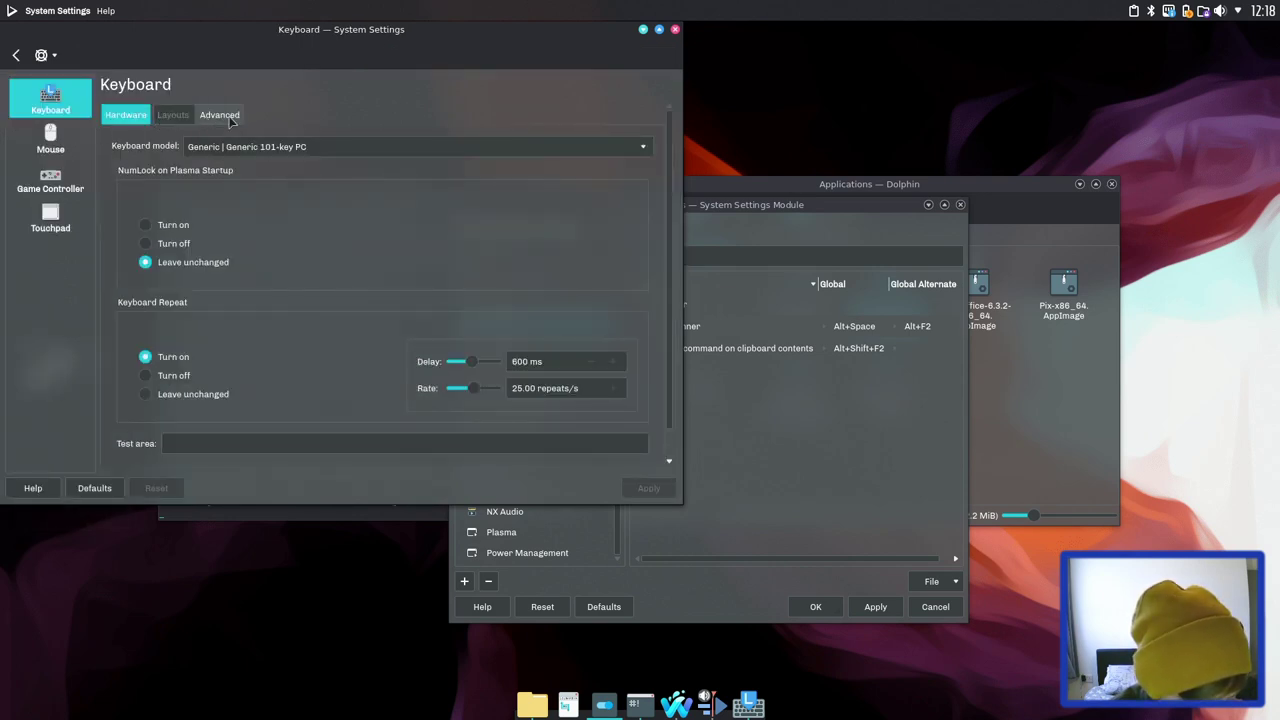
scroll(252, 208, down, 1)
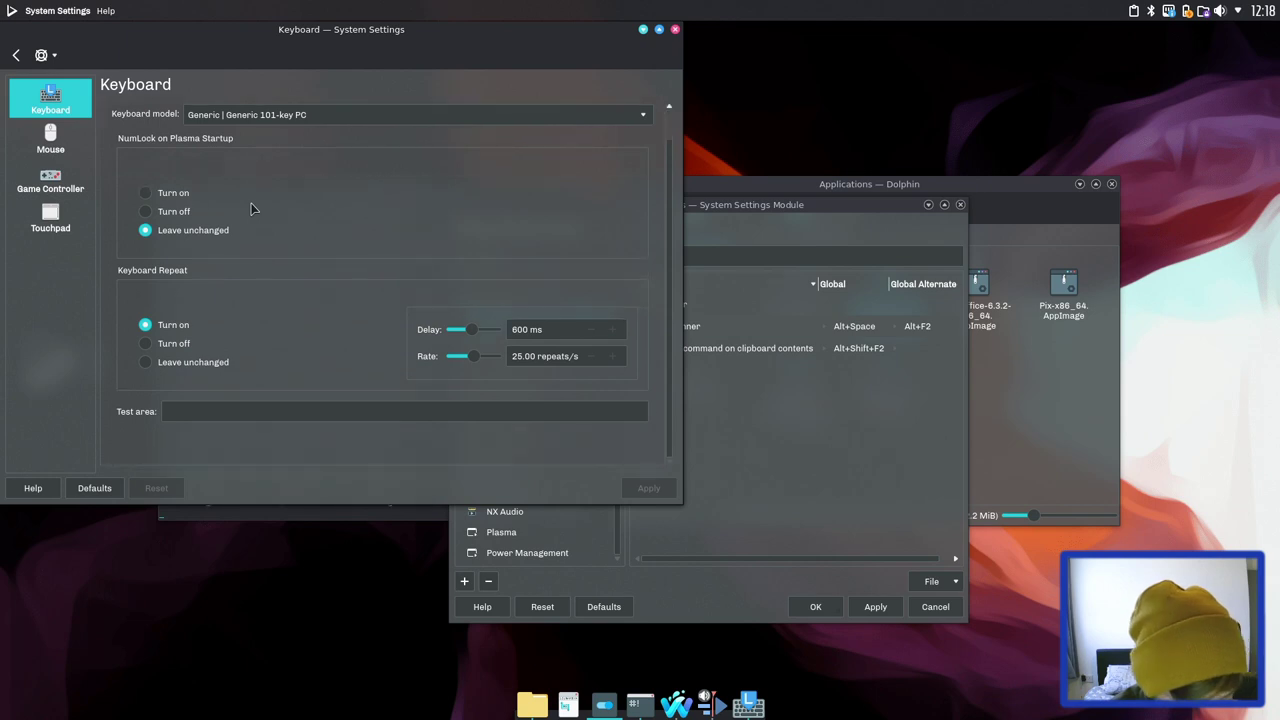
scroll(252, 208, up, 1)
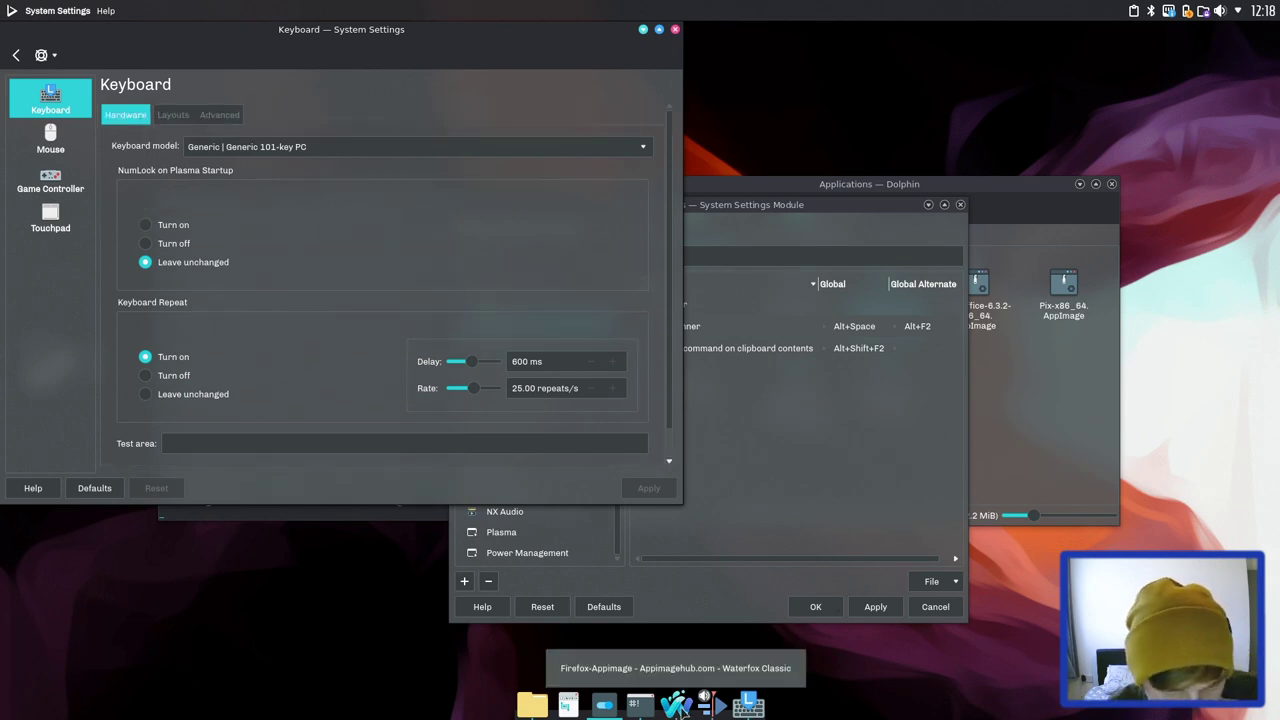
Switch to Waterfox, open google.com, search for switch workspace kde, and read the top results.
click(677, 706)
key(ctrl+l)
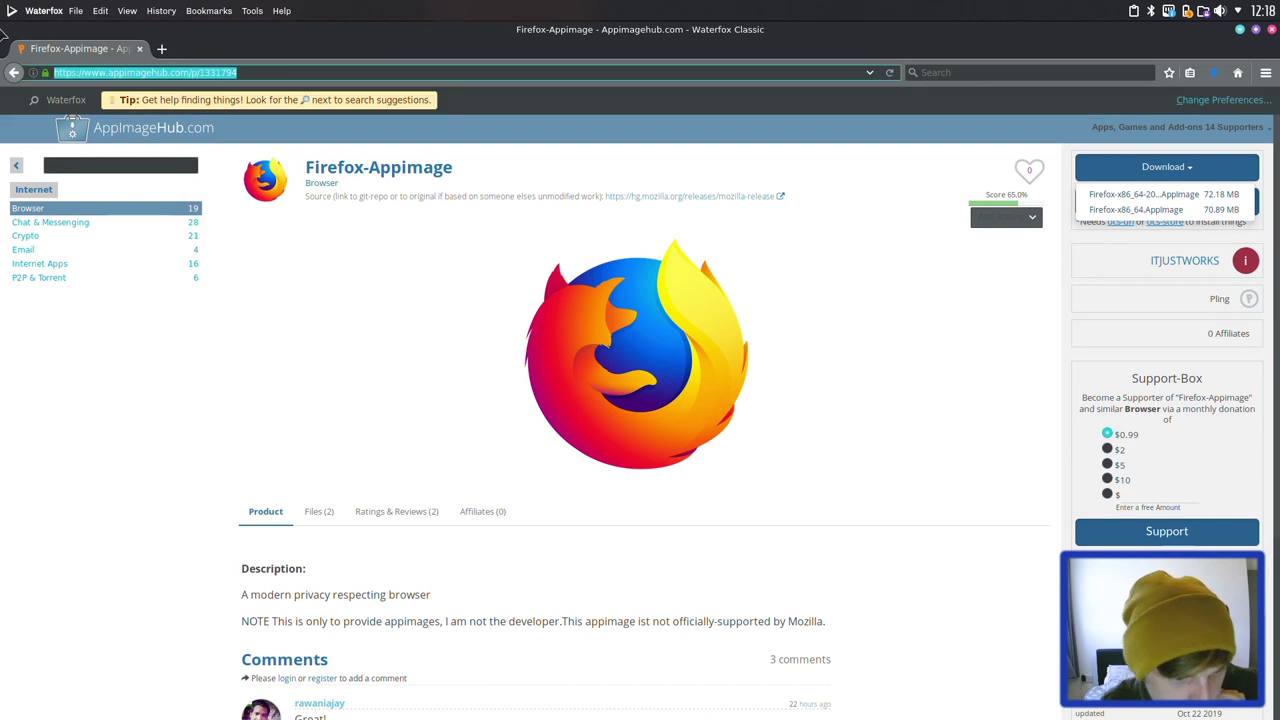
text(google.com)
key(Return)
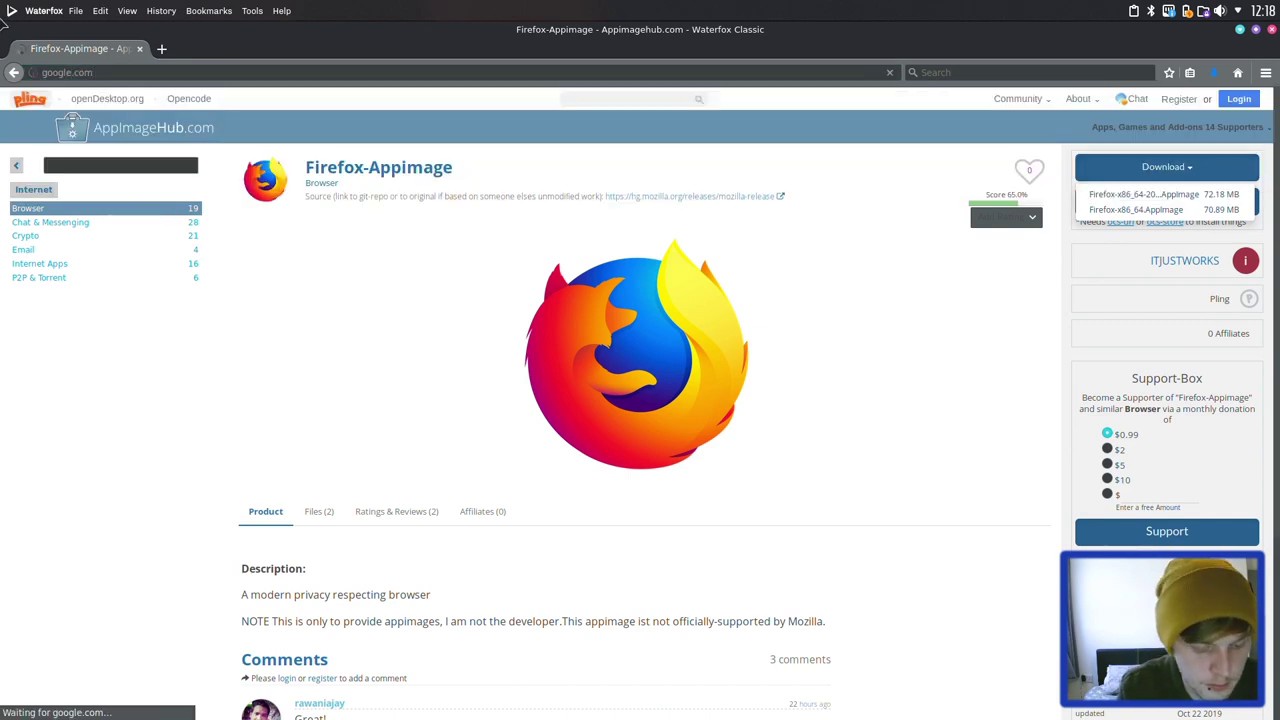
text(switch works)
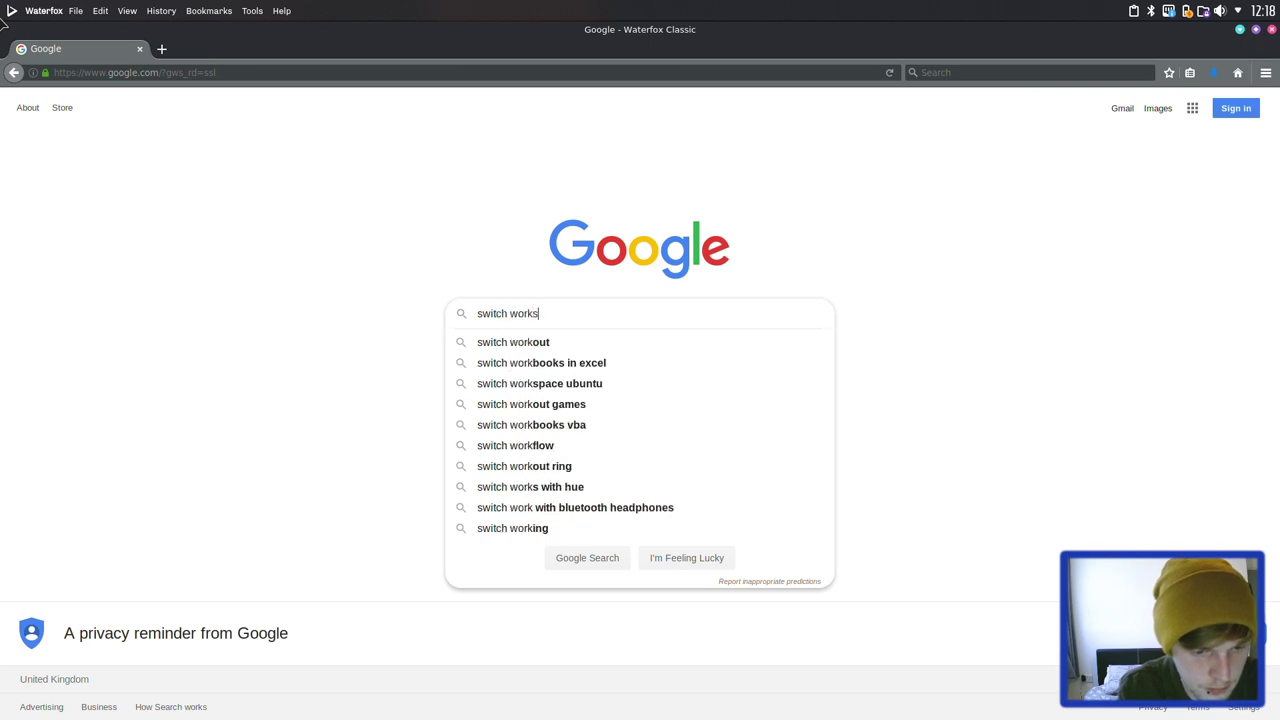
text(ace kde)
key(Return)
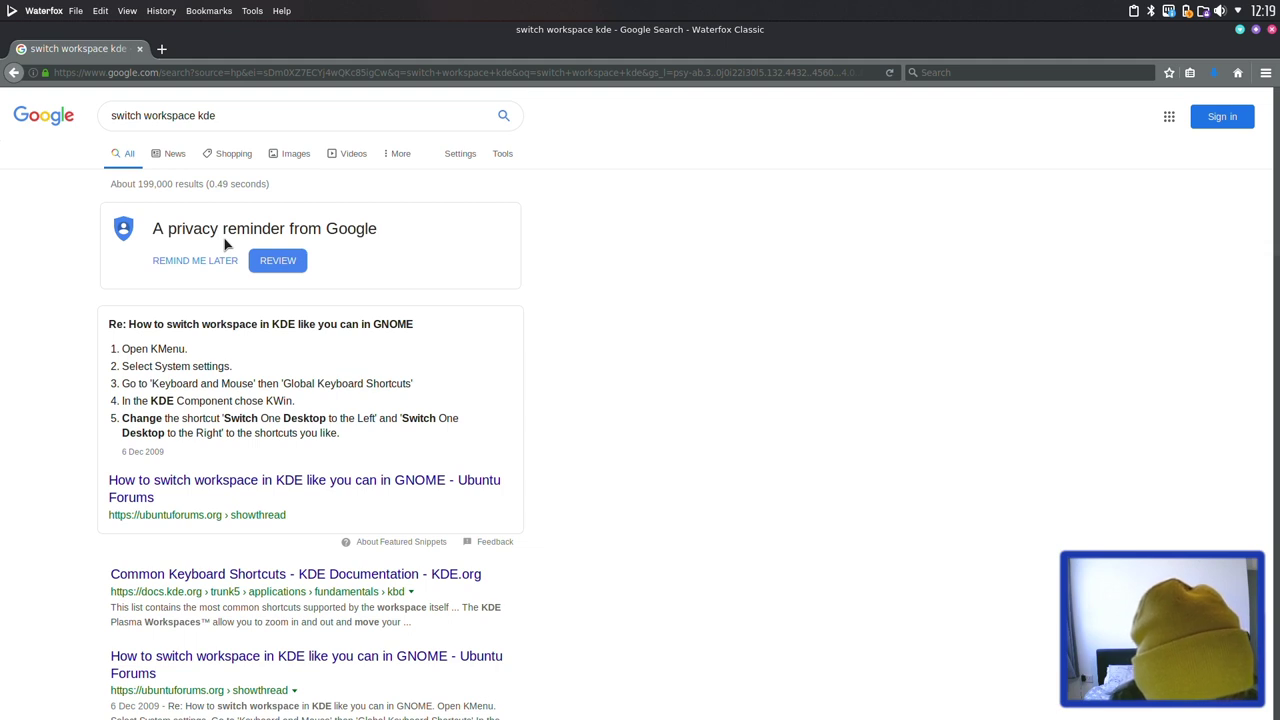
scroll(226, 245, down, 1)
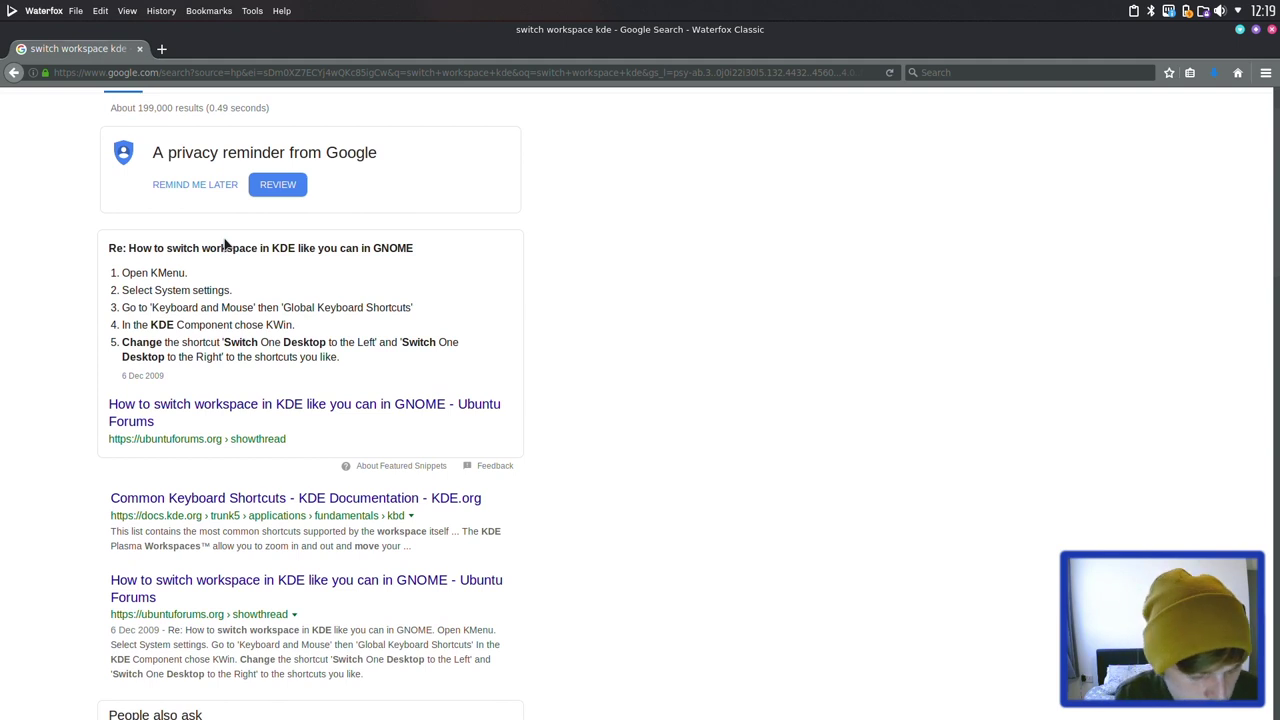
Search the application launcher for kwin, open Virtual Desktops, and add and apply a new desktop in Row 1.
click(11, 11)
text(kwin)
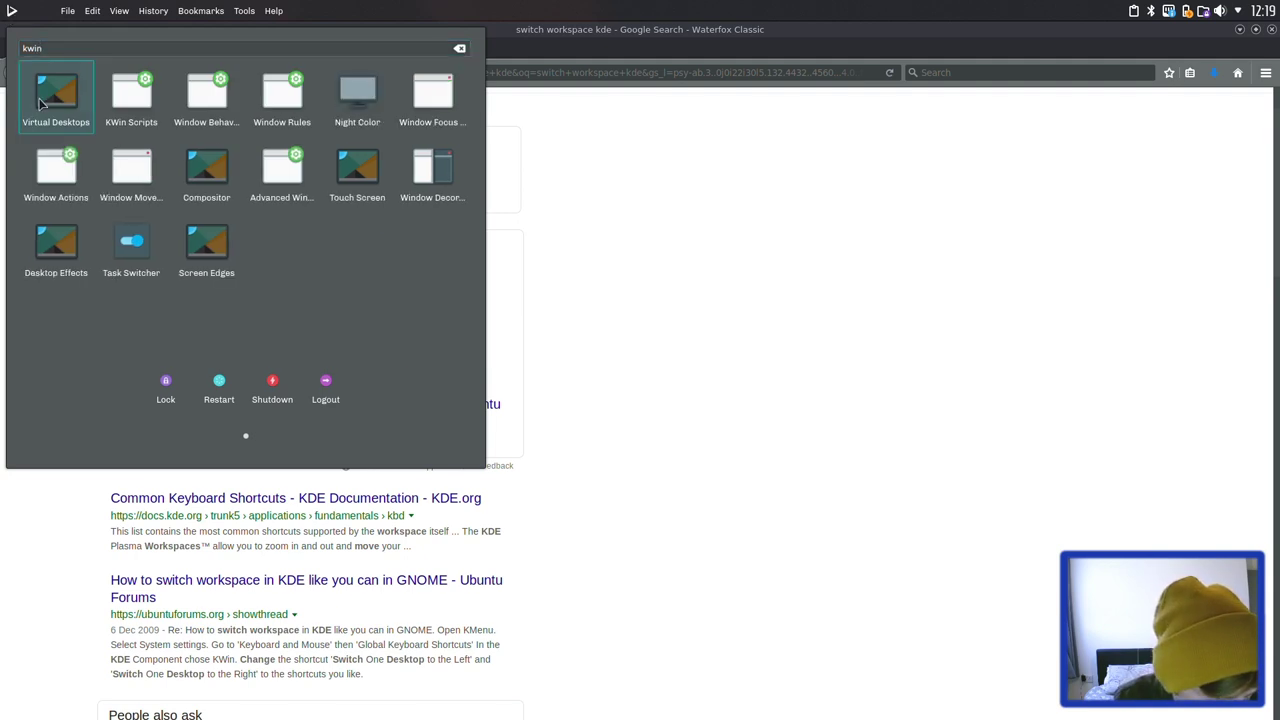
click(40, 104)
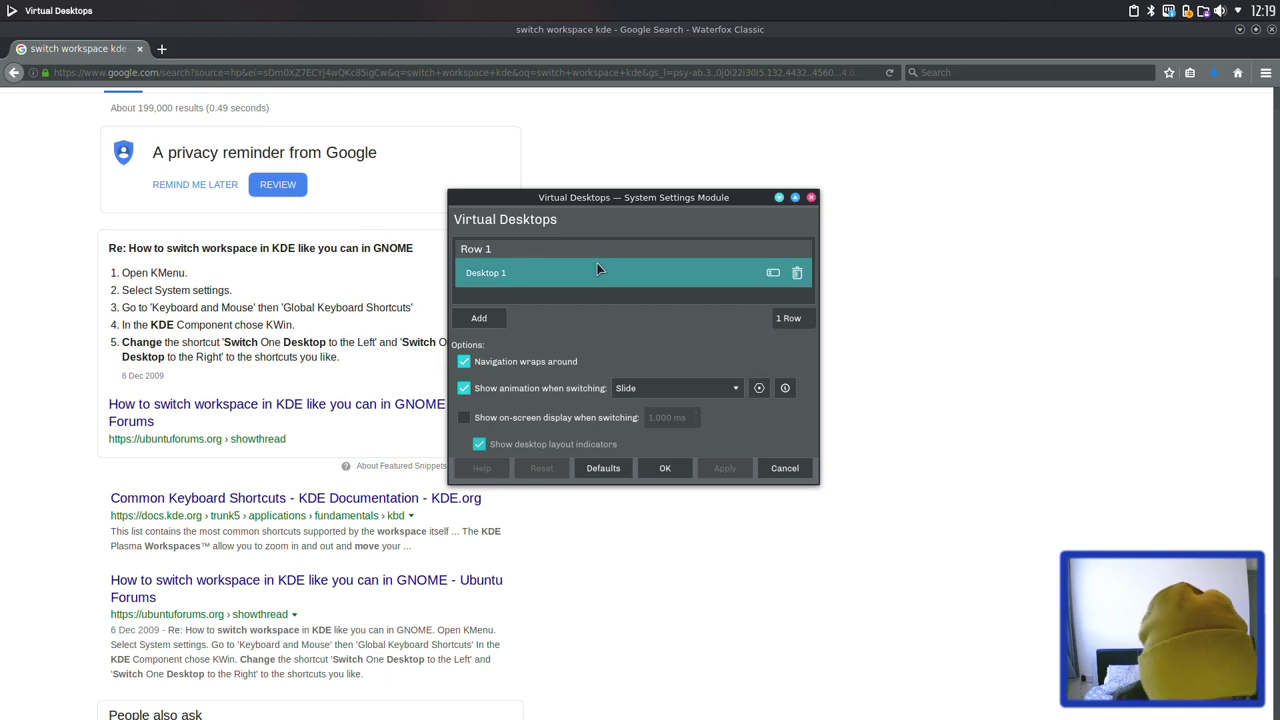
click(495, 318)
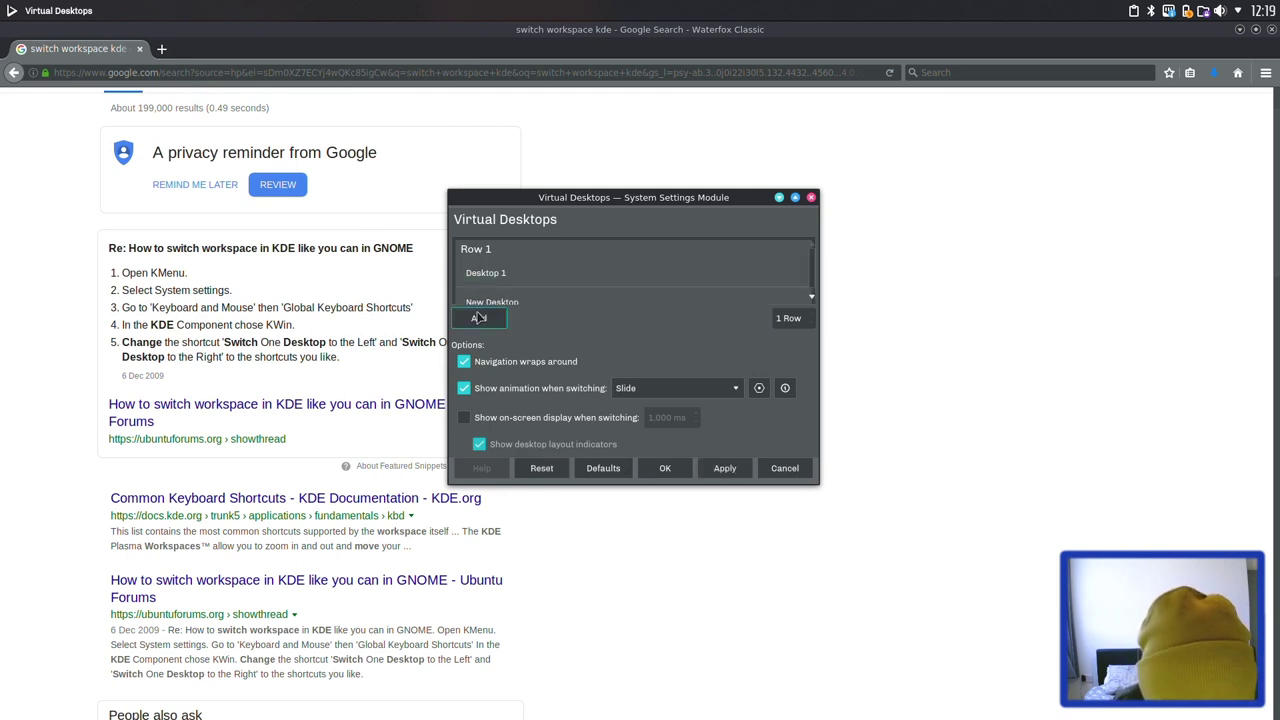
click(724, 468)
Try switching between the two desktops from the keyboard, and close the Virtual Desktops settings.
key(ctrl+super+Right)
key(ctrl+super+Left)
key(ctrl+super+Right)
key(ctrl+super+Left)
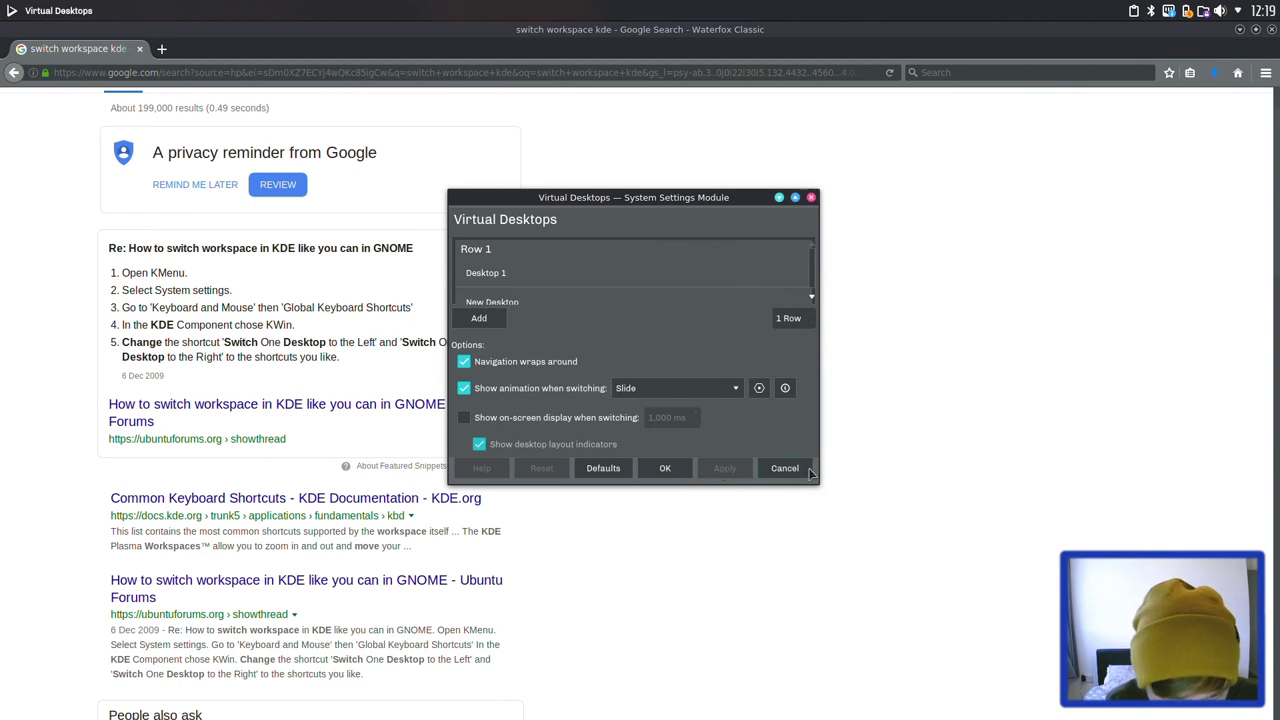
click(811, 198)
Switch repeatedly between the first desktop and the new empty one, ending on the first.
key(ctrl+alt+Right)
key(ctrl+alt+Left)
key(ctrl+alt+Right)
key(ctrl+alt+Left)
key(ctrl+alt+Right)
key(ctrl+alt+Left)
key(ctrl+alt+Right)
key(ctrl+alt+Left)
key(ctrl+alt+Right)
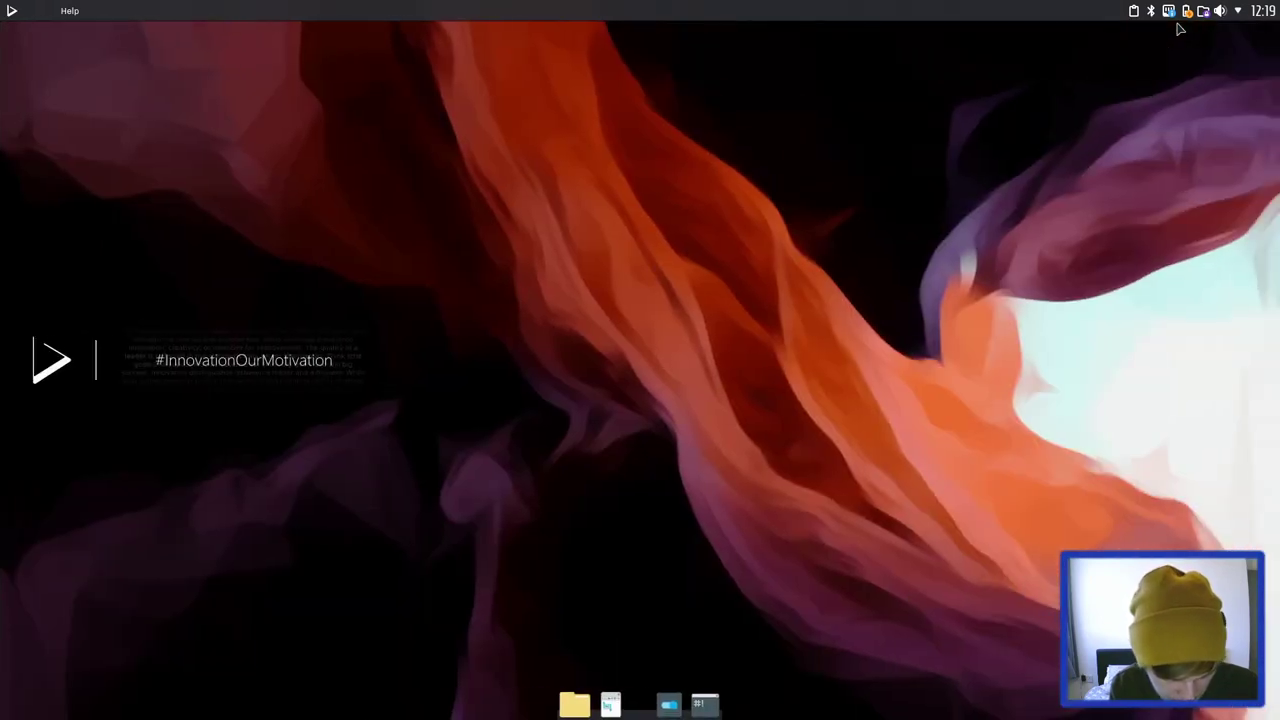
key(ctrl+alt+Left)
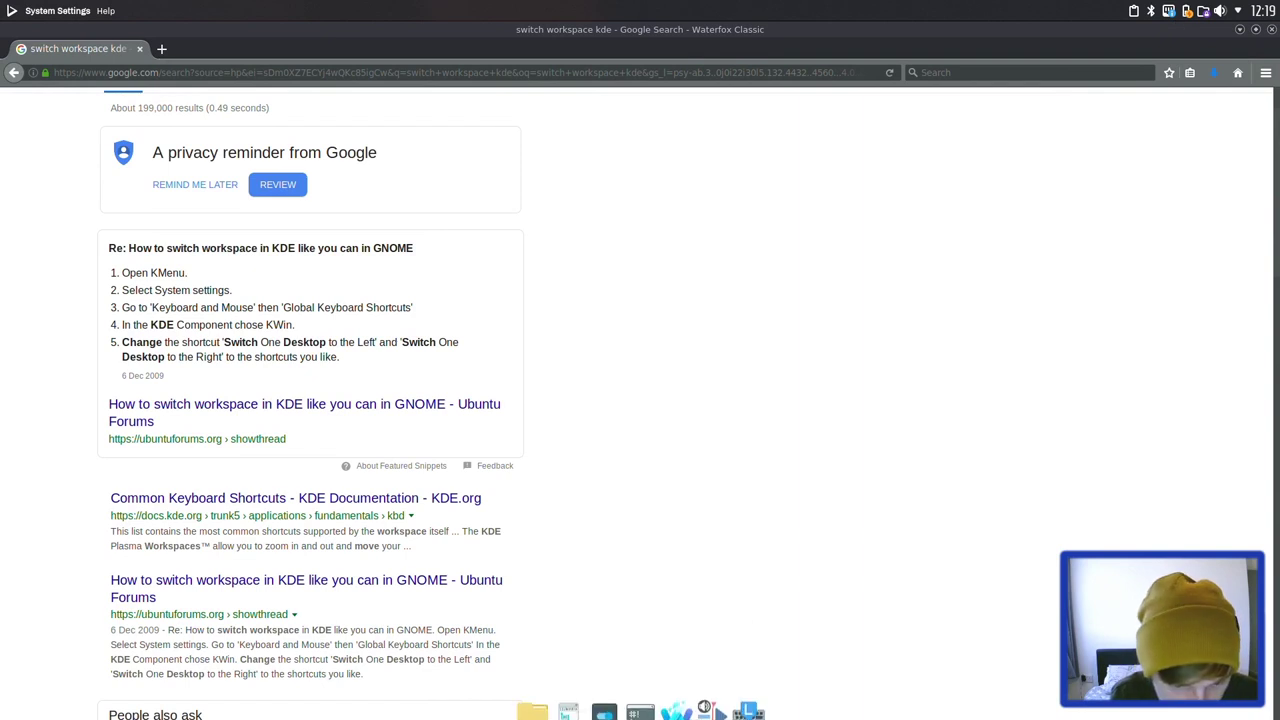
key(ctrl+alt+Right)
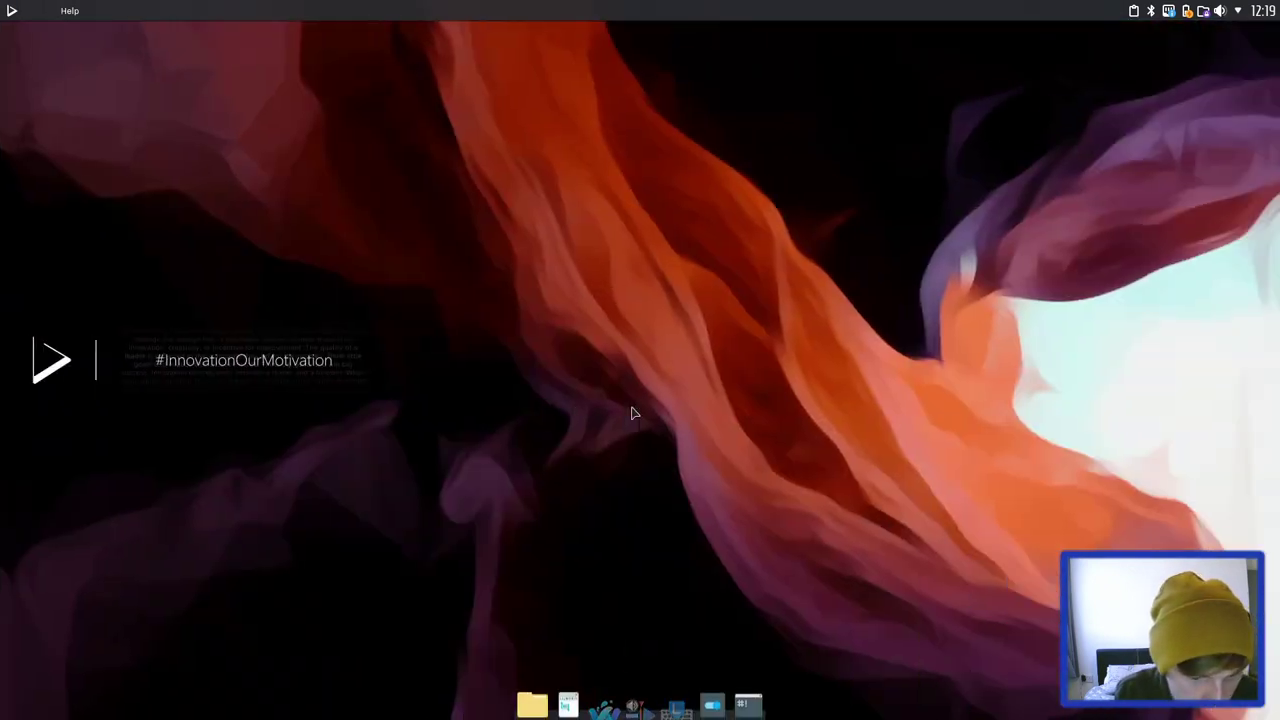
key(ctrl+alt+Left)
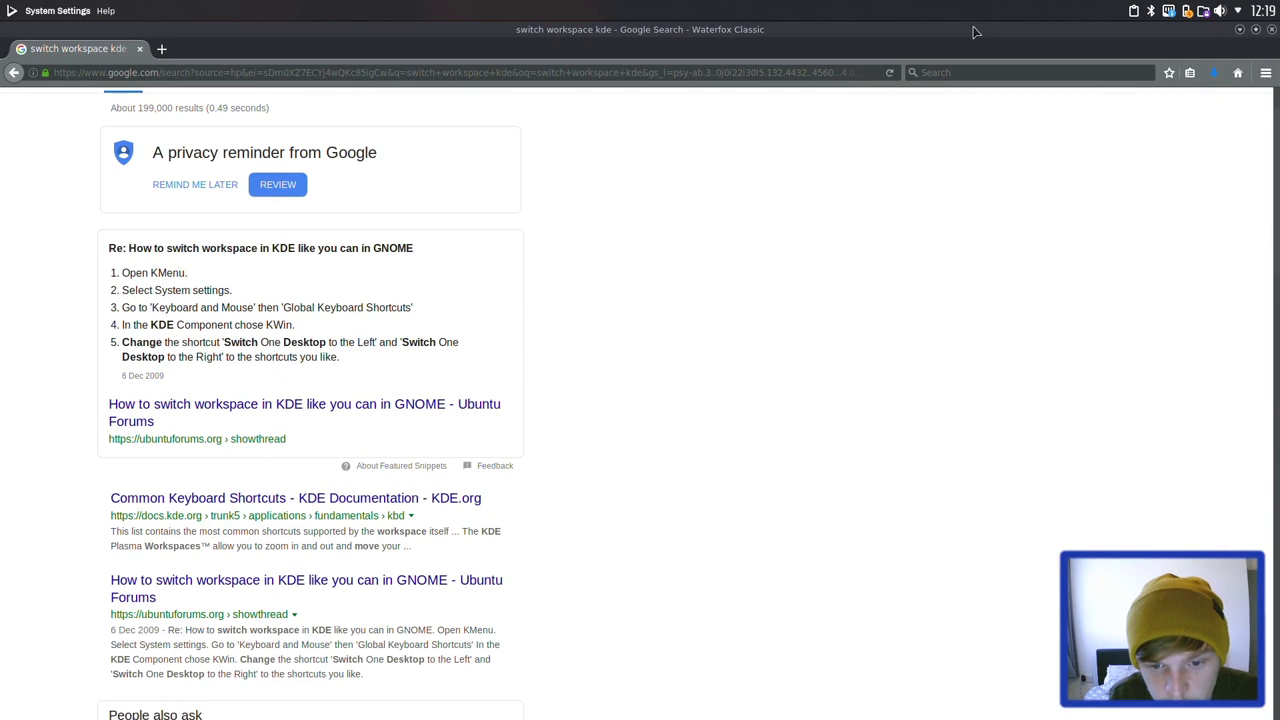
Close Waterfox, the keyboard settings, Global Shortcuts and Dolphin, and leave only Konsole open in front.
mouse_move(977, 31)
mouse_down()
mouse_move(971, 130)
mouse_move(976, 52)
mouse_up()
click(1167, 50)
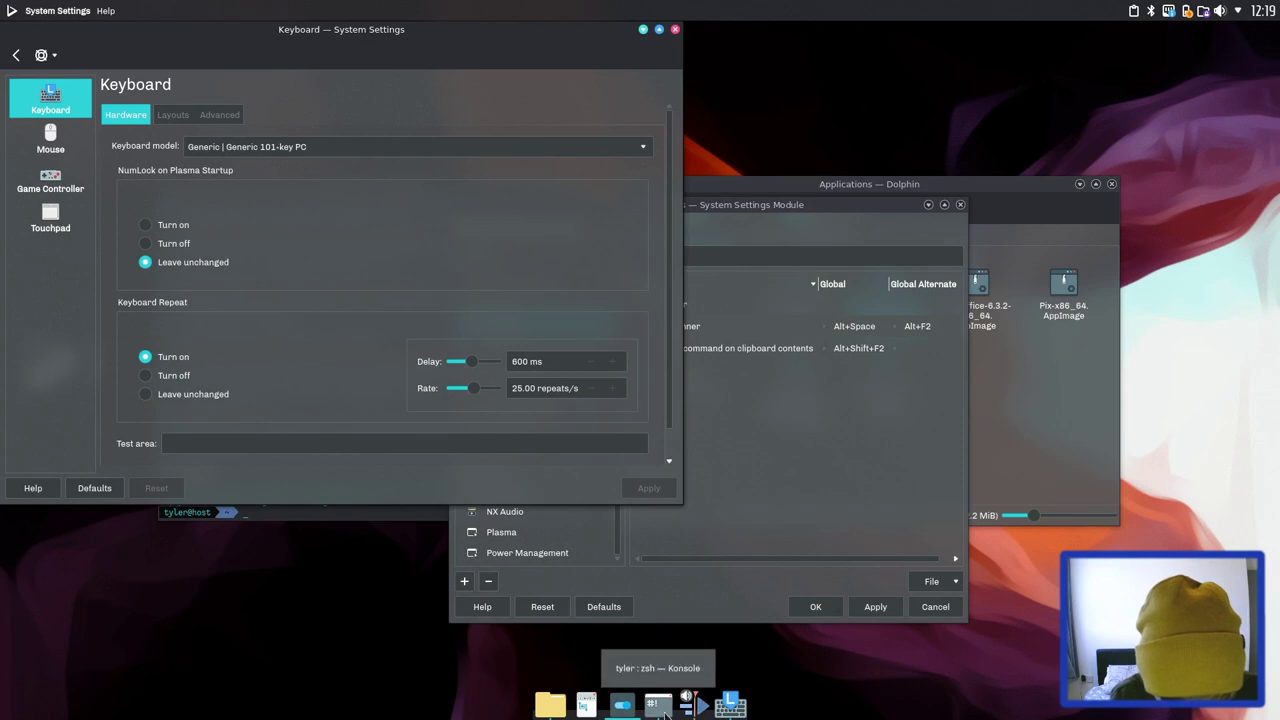
click(659, 707)
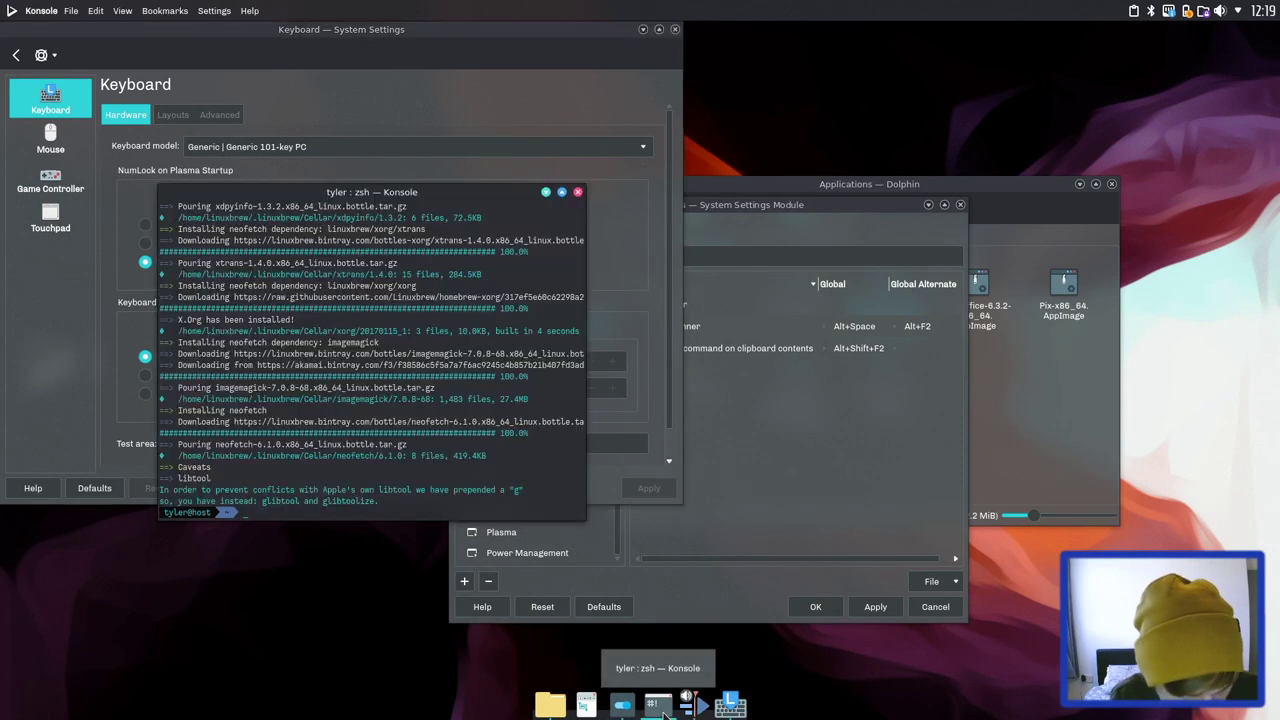
click(675, 30)
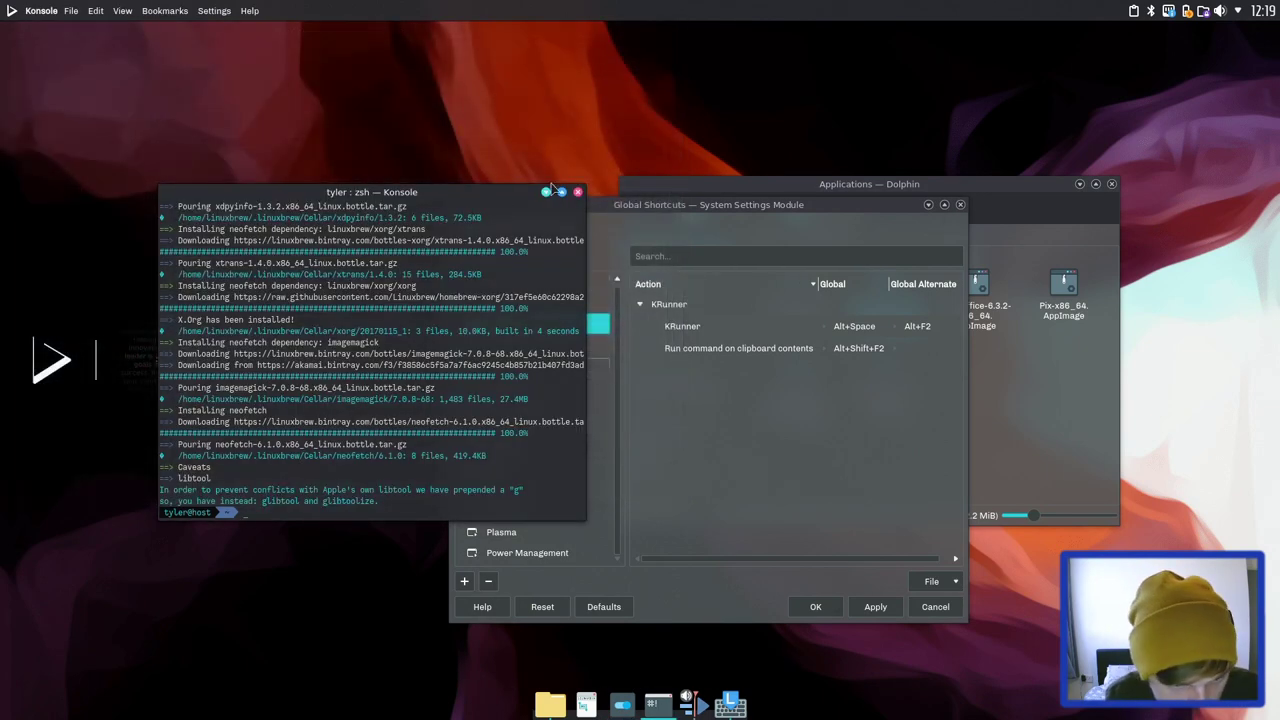
click(960, 205)
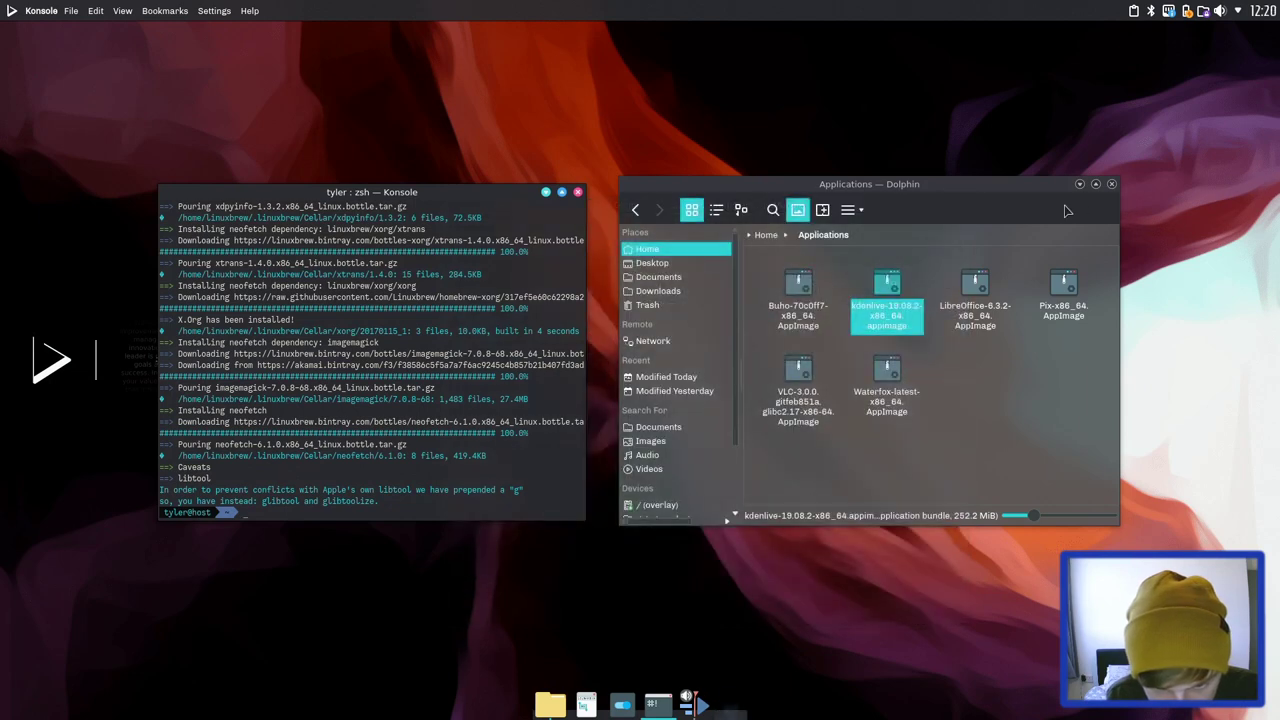
click(1111, 185)
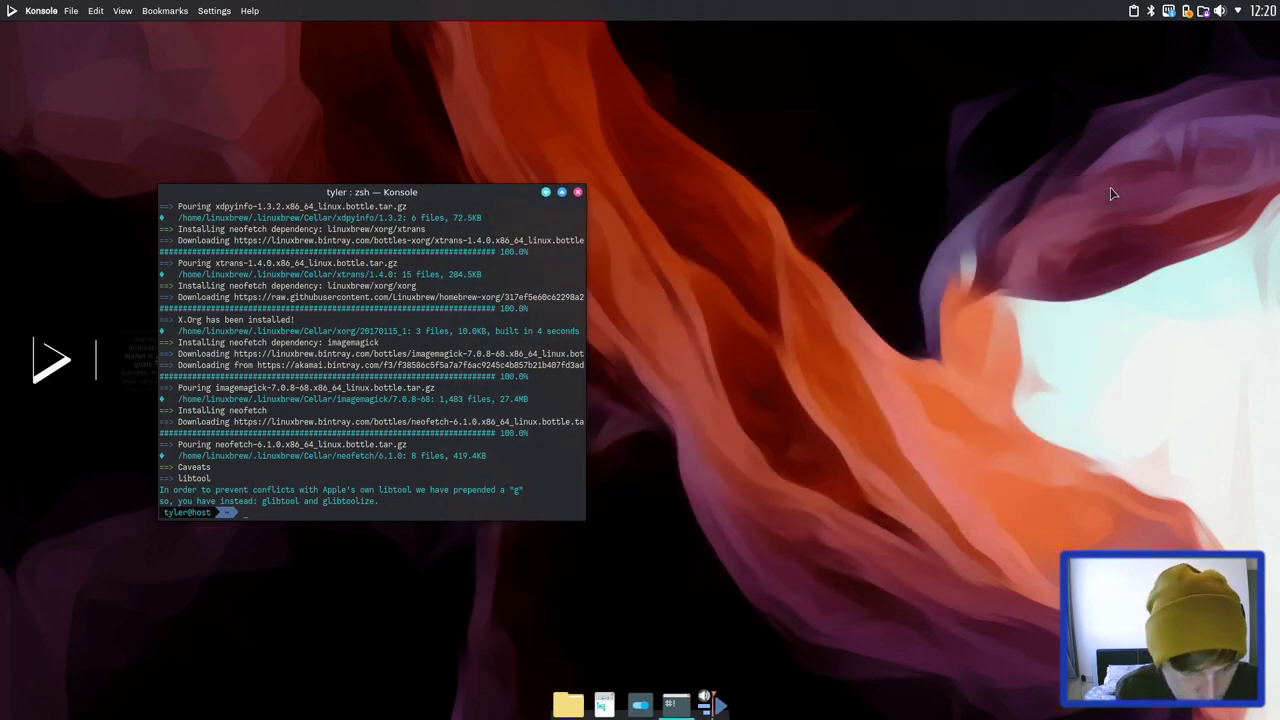
Run mc in Konsole, switch between its file panels, go up to /home in the second panel, and quit.
key(Return)
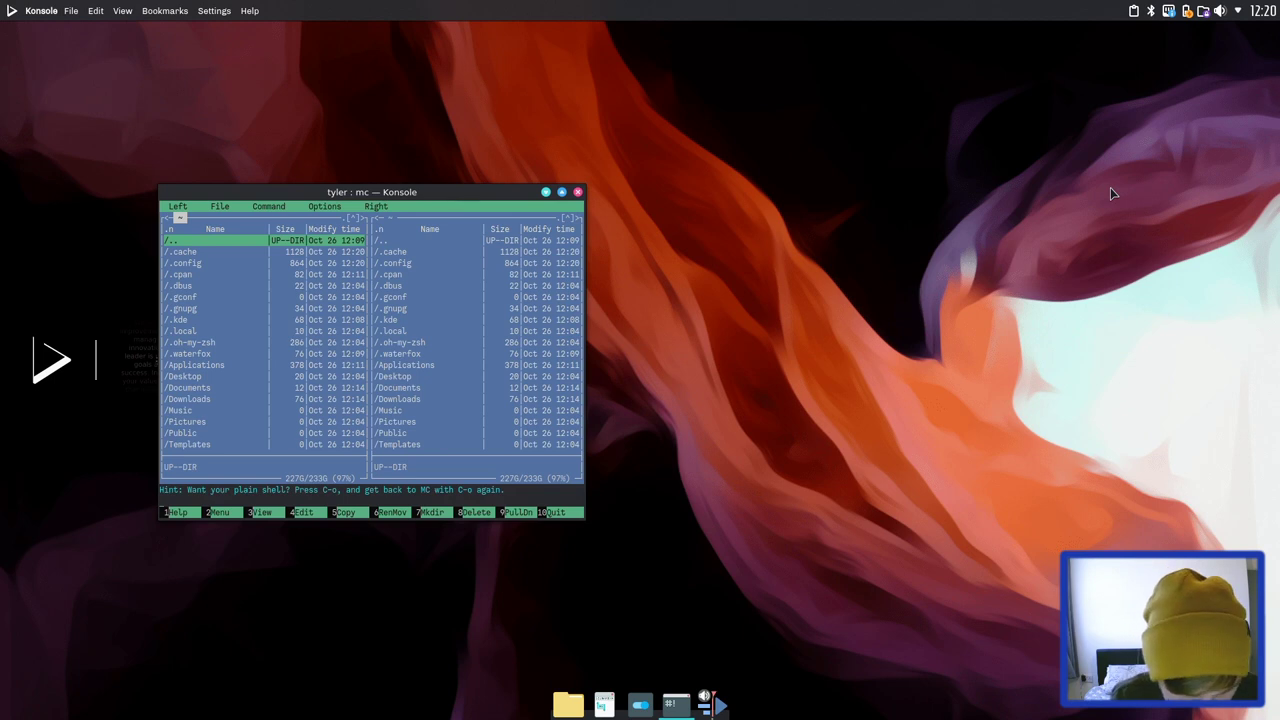
key(Tab)
key(Tab)
key(Tab)
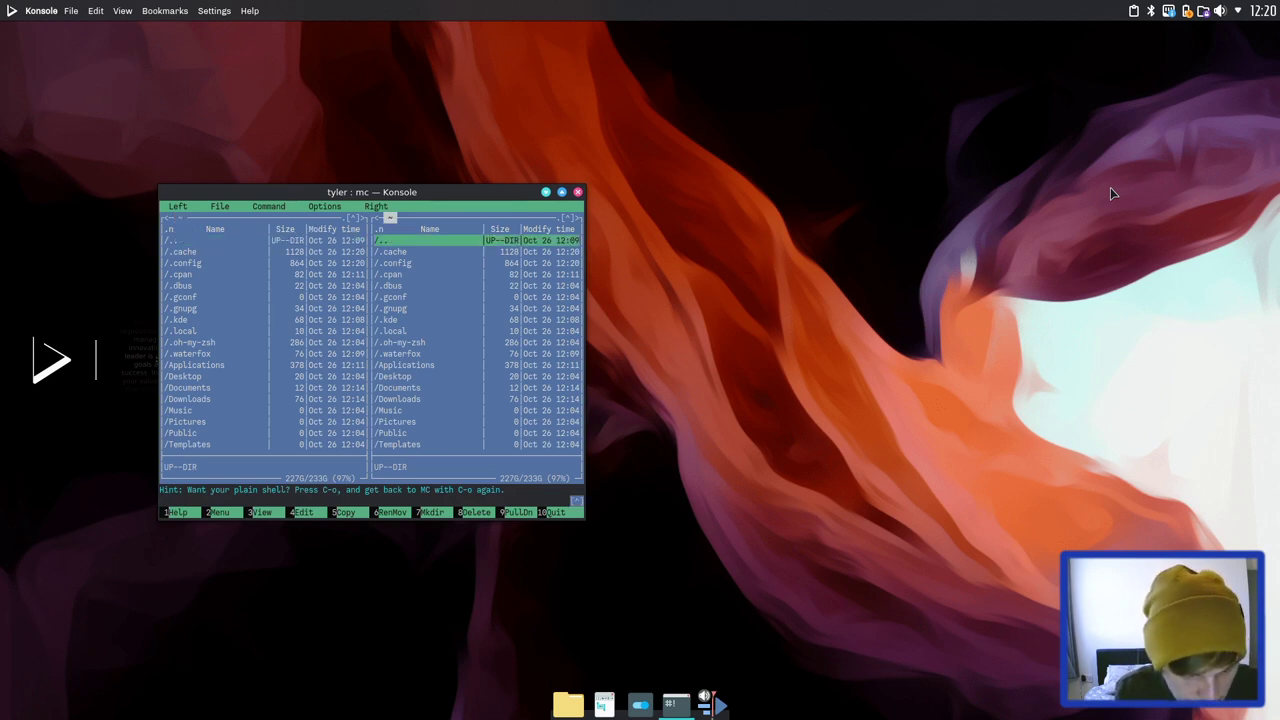
key(Return)
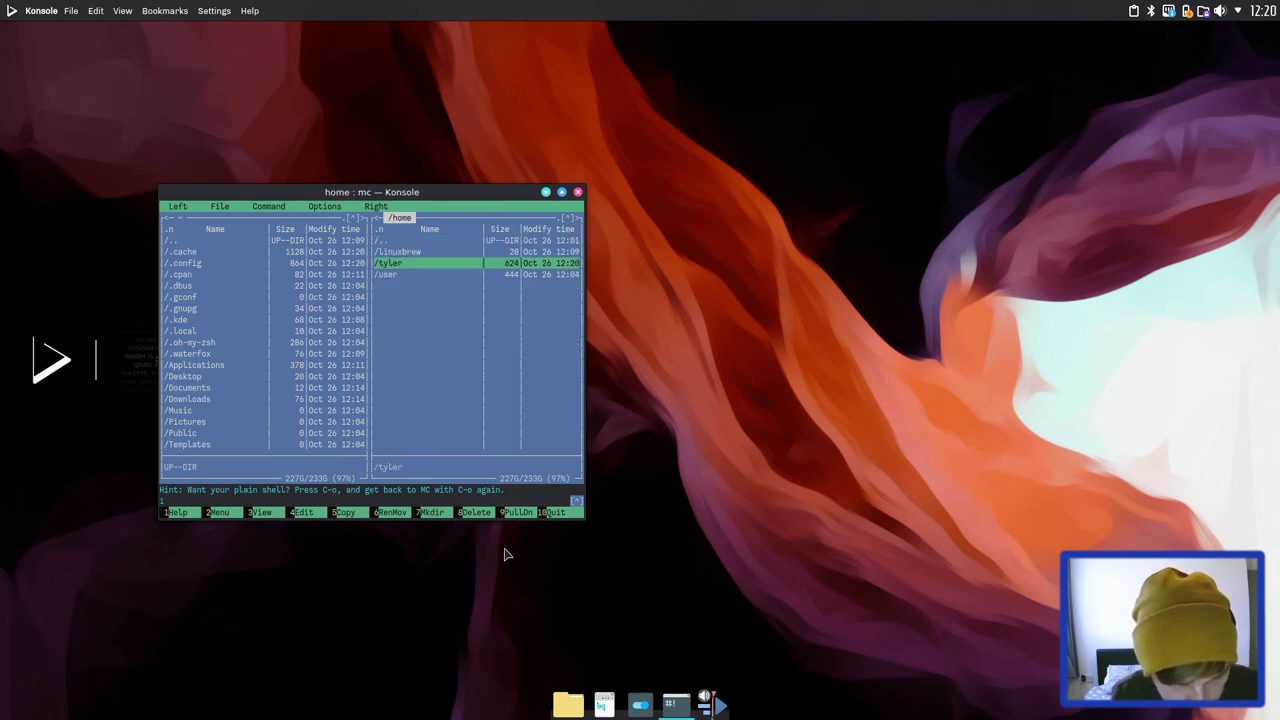
click(553, 512)
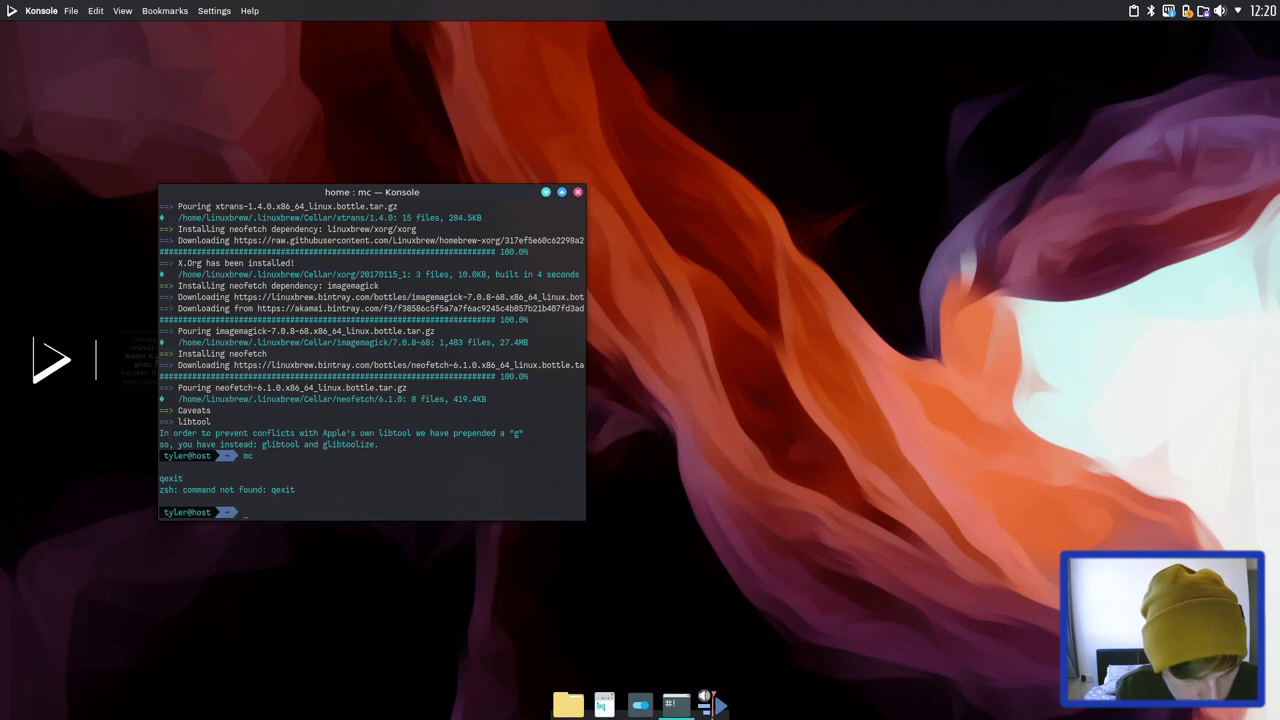
Install tmux with Homebrew by running brew install tmux.
text(brew install tm)
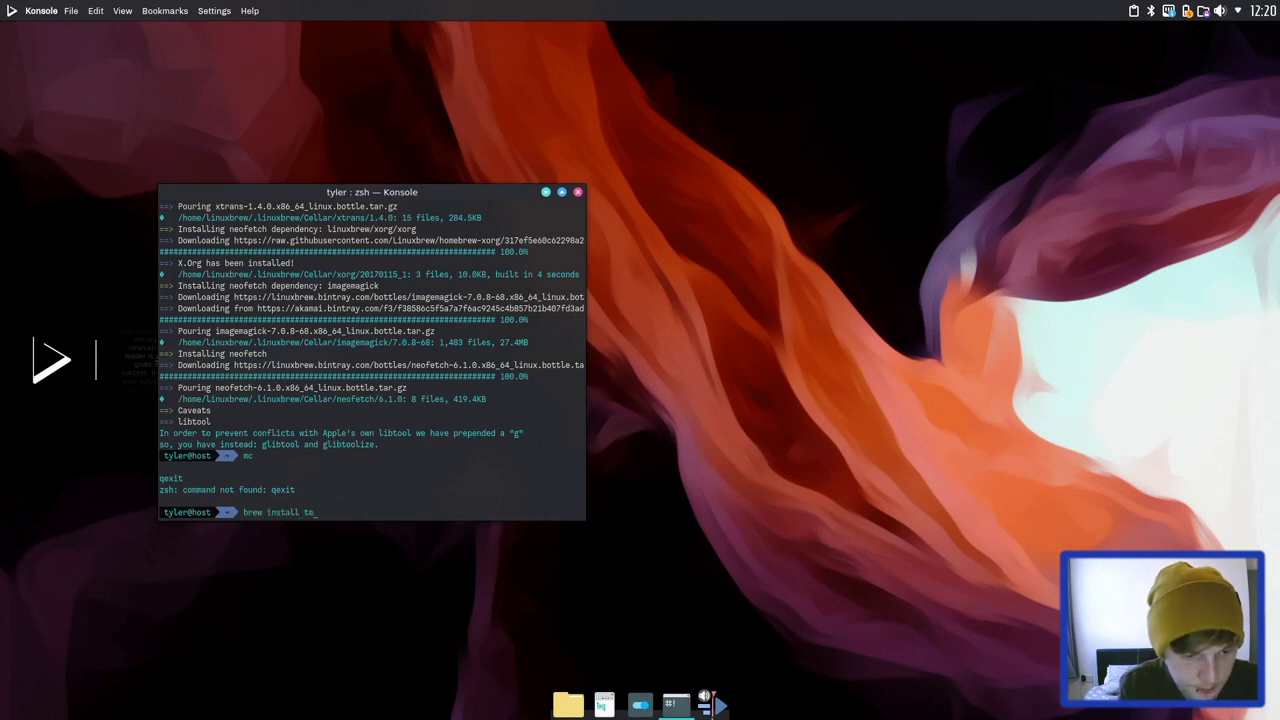
text(ux)
key(Return)
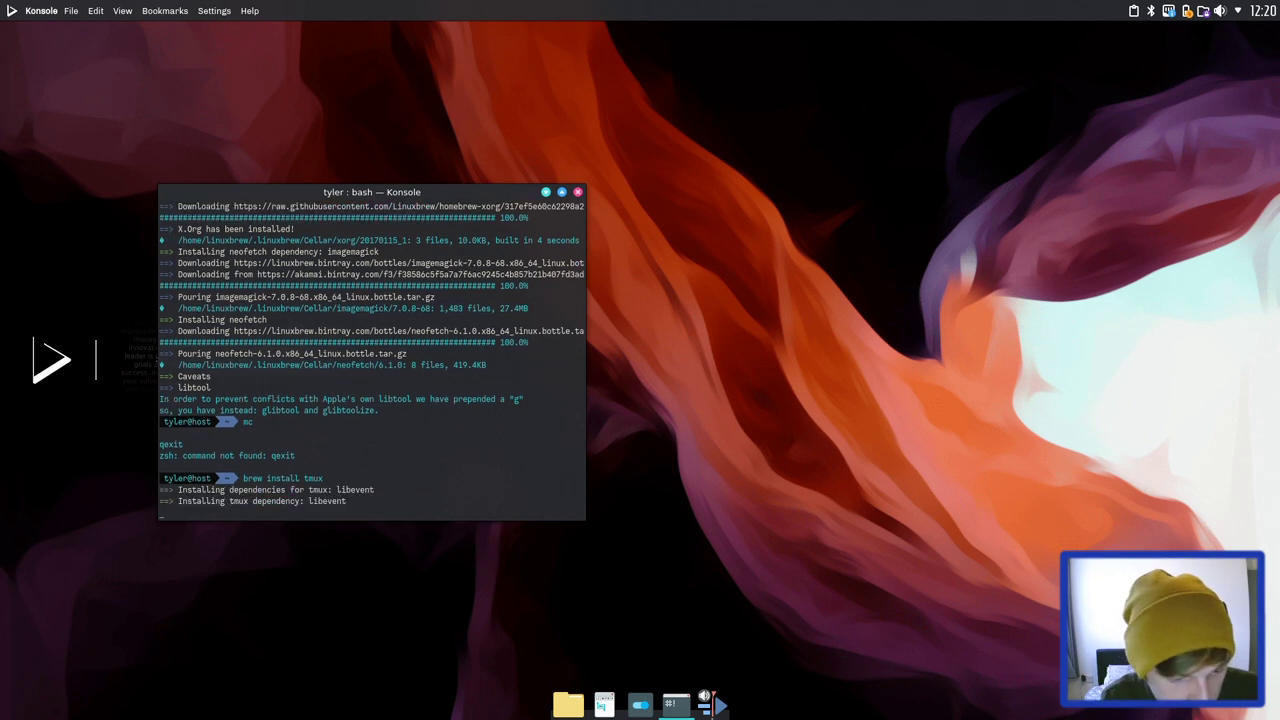
Minimize Konsole, change the desktop wallpaper to Landscape in the desktop configuration, apply it and close the settings.
click(547, 192)
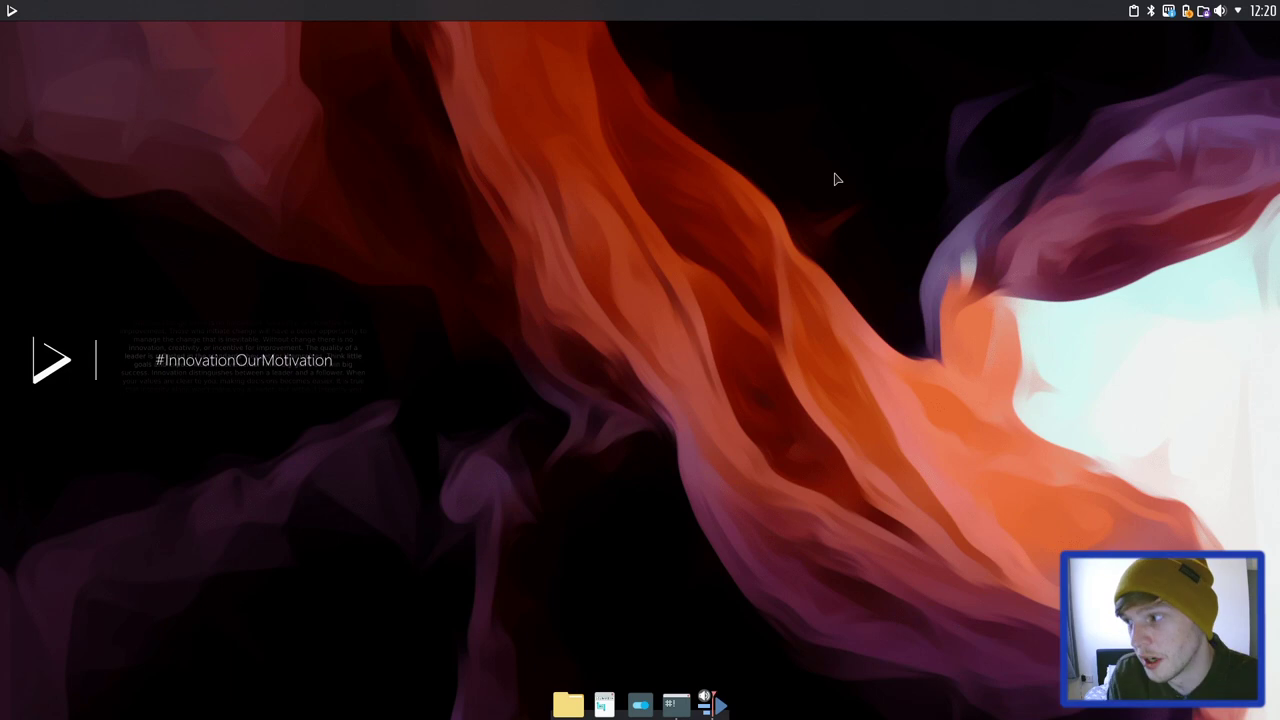
right_click(704, 177)
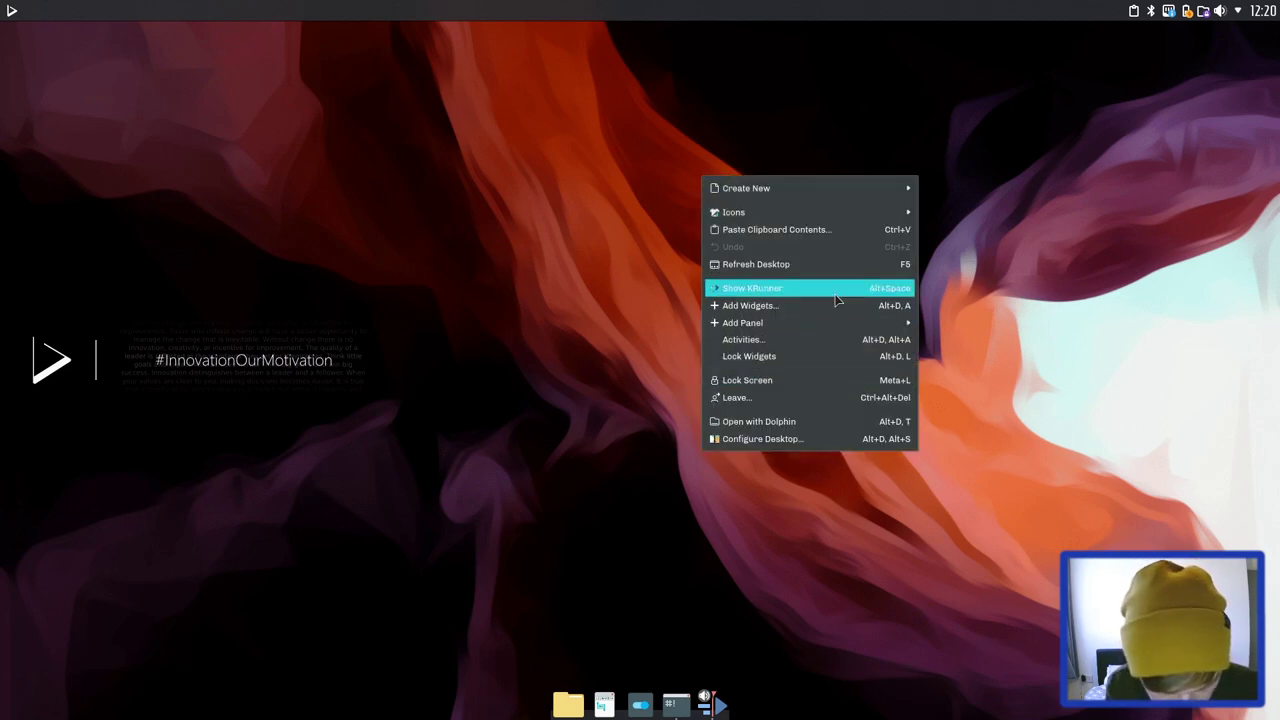
click(820, 440)
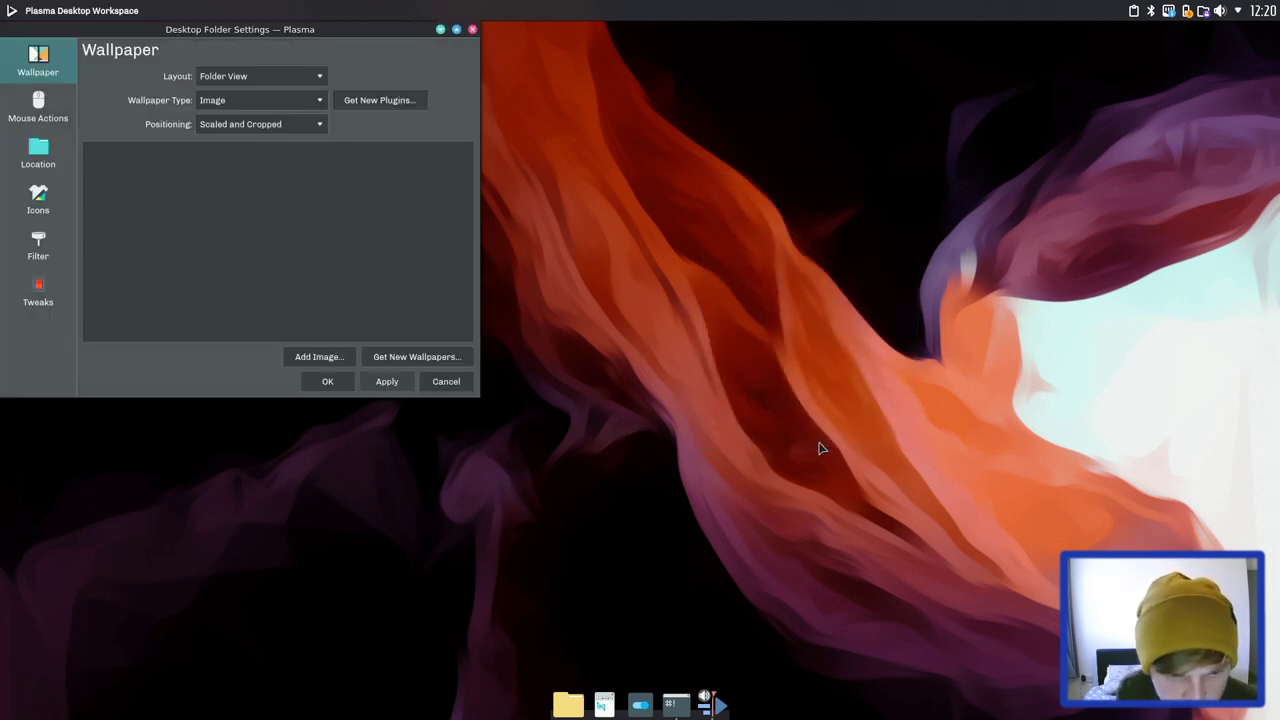
drag(256, 38, 504, 105)
scroll(656, 258, down, 1)
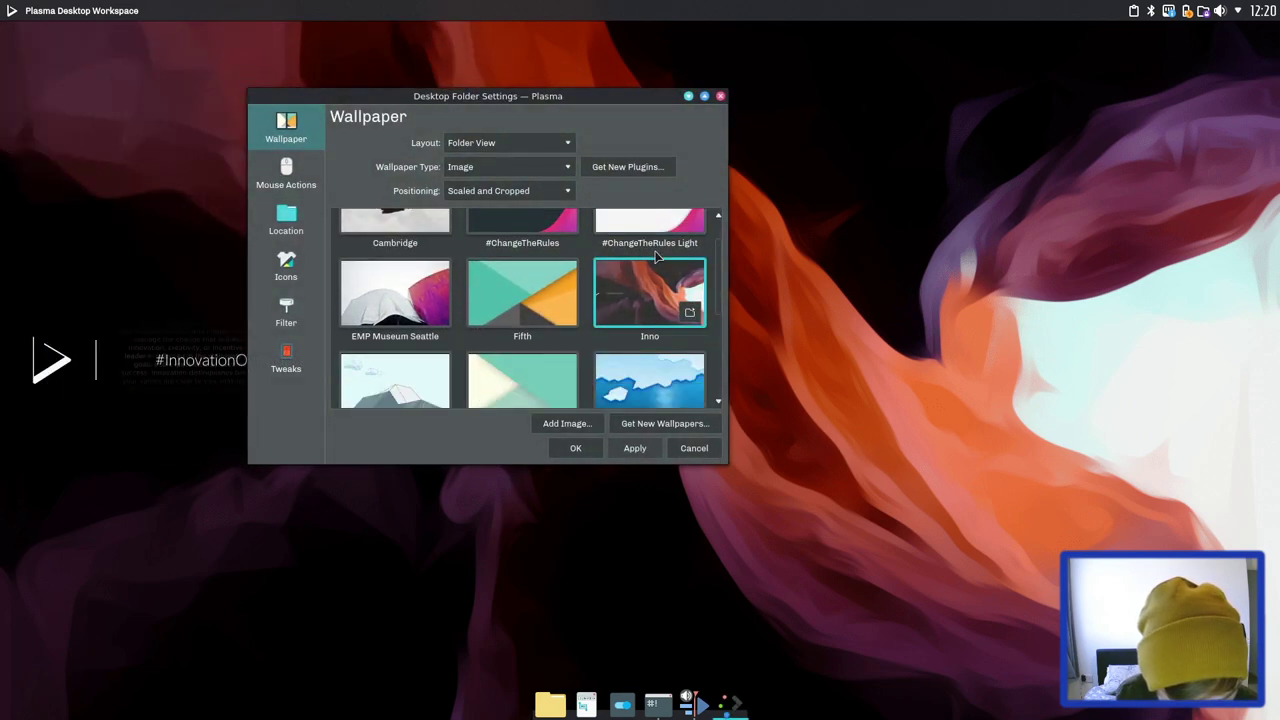
scroll(657, 258, down, 1)
click(381, 313)
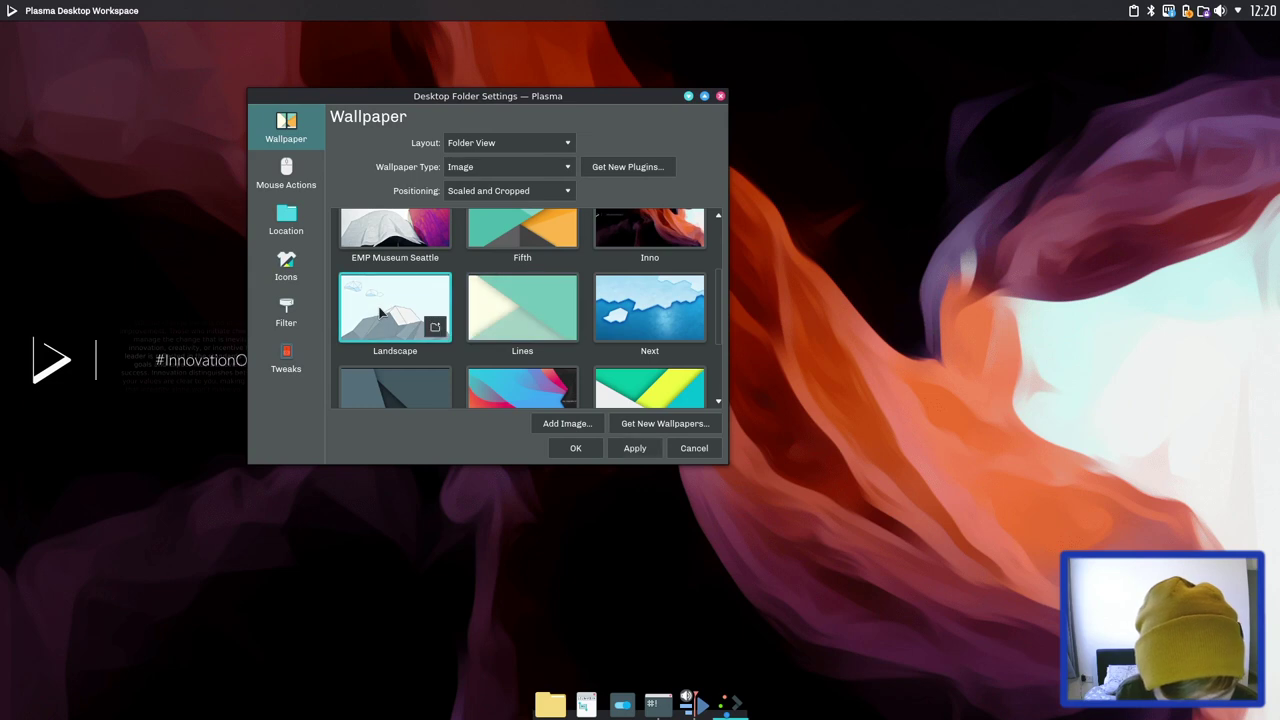
click(634, 455)
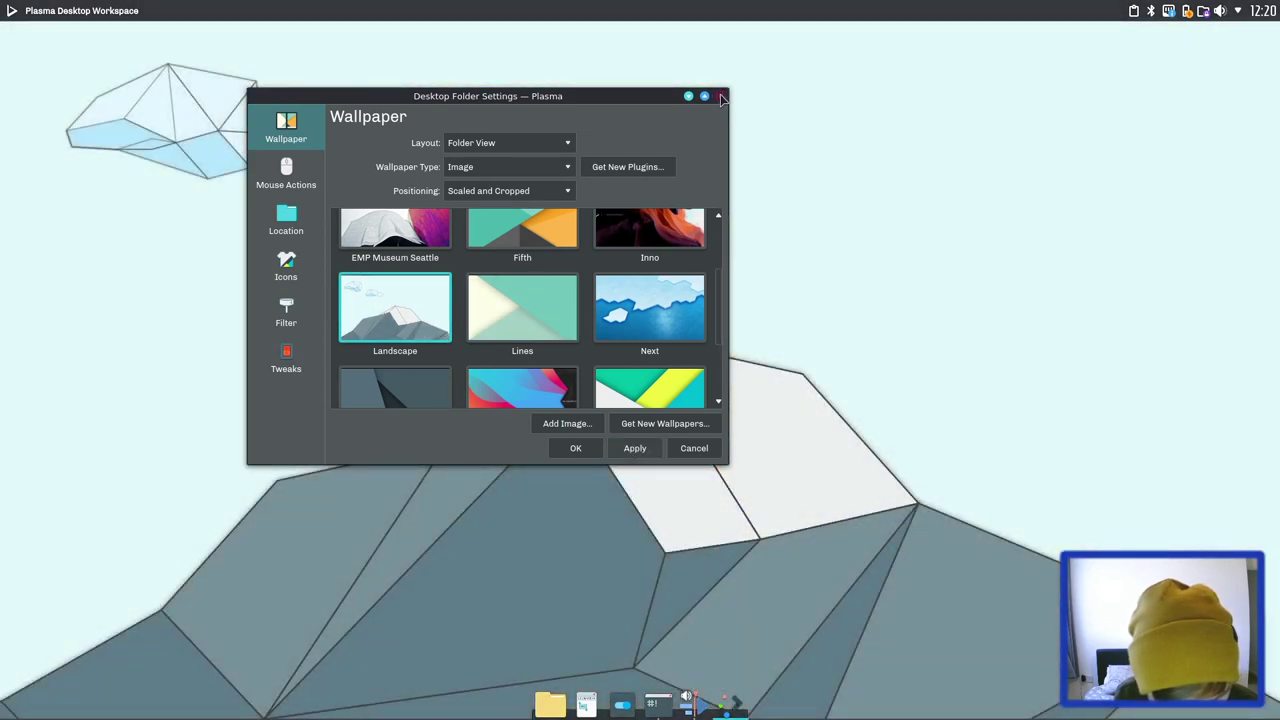
click(722, 96)
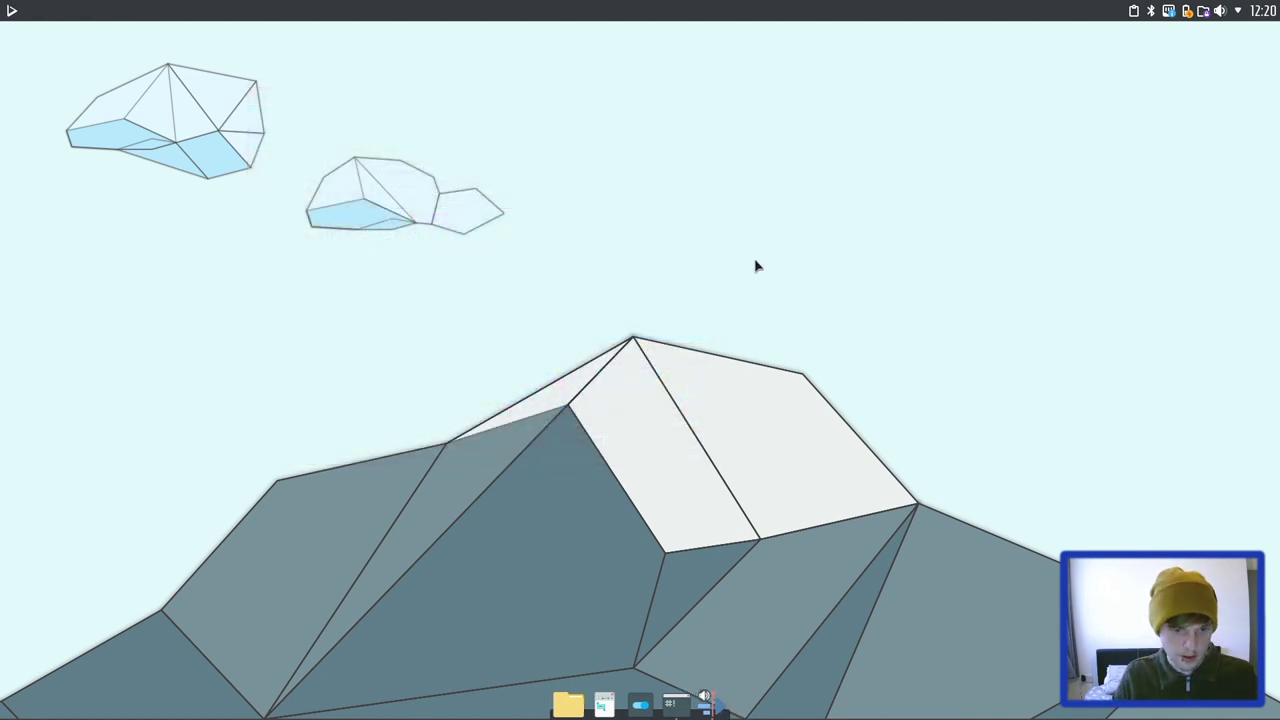
Open the settings of the top panel to view its behavior options, and close them without changes.
right_click(635, 10)
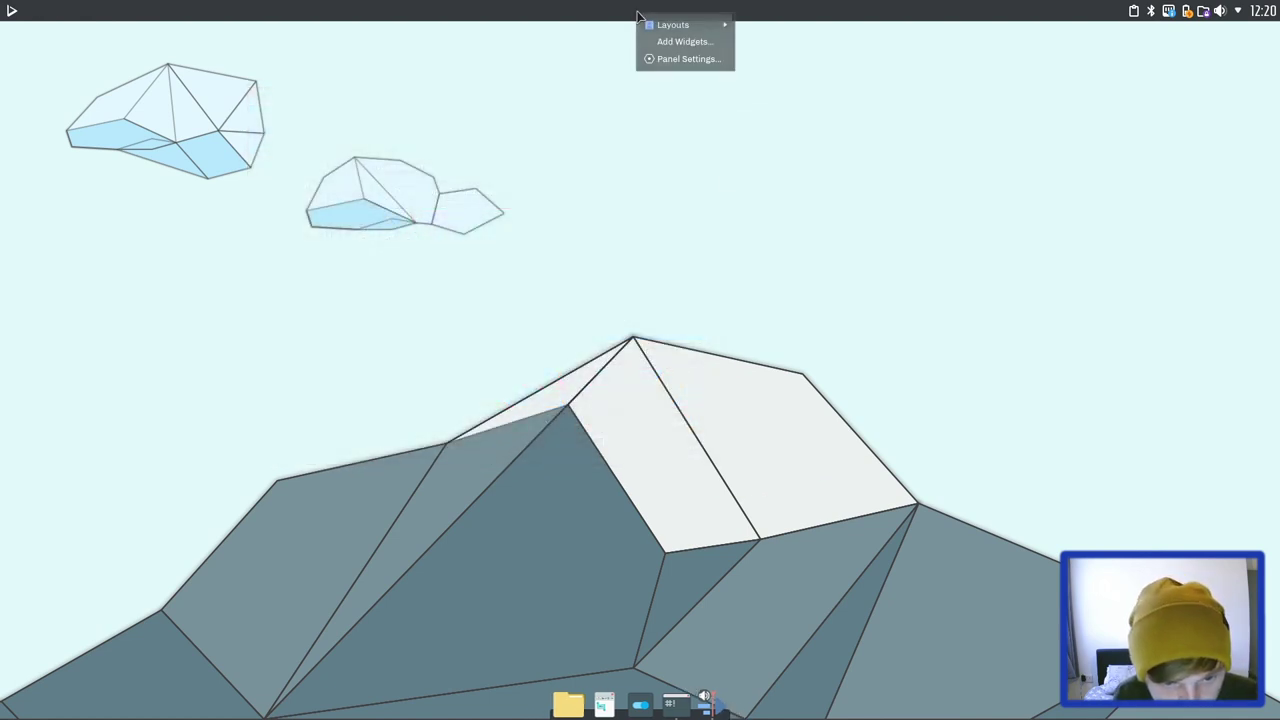
click(726, 60)
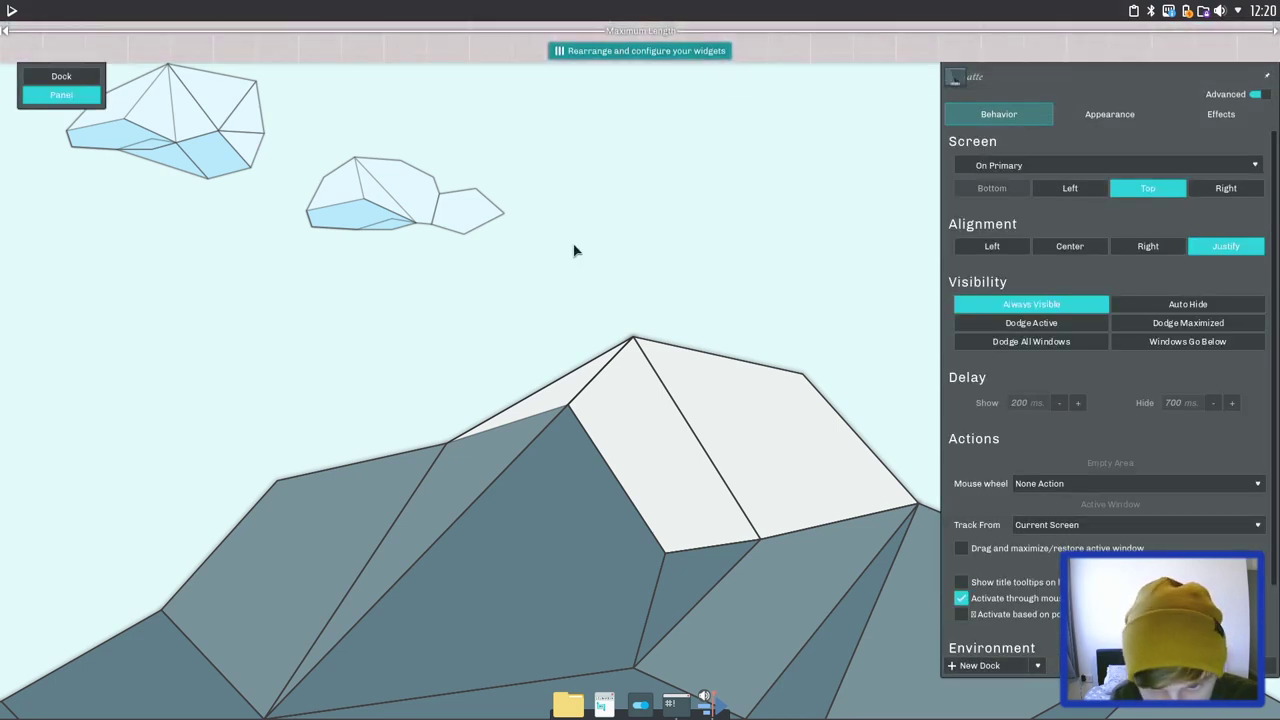
click(573, 250)
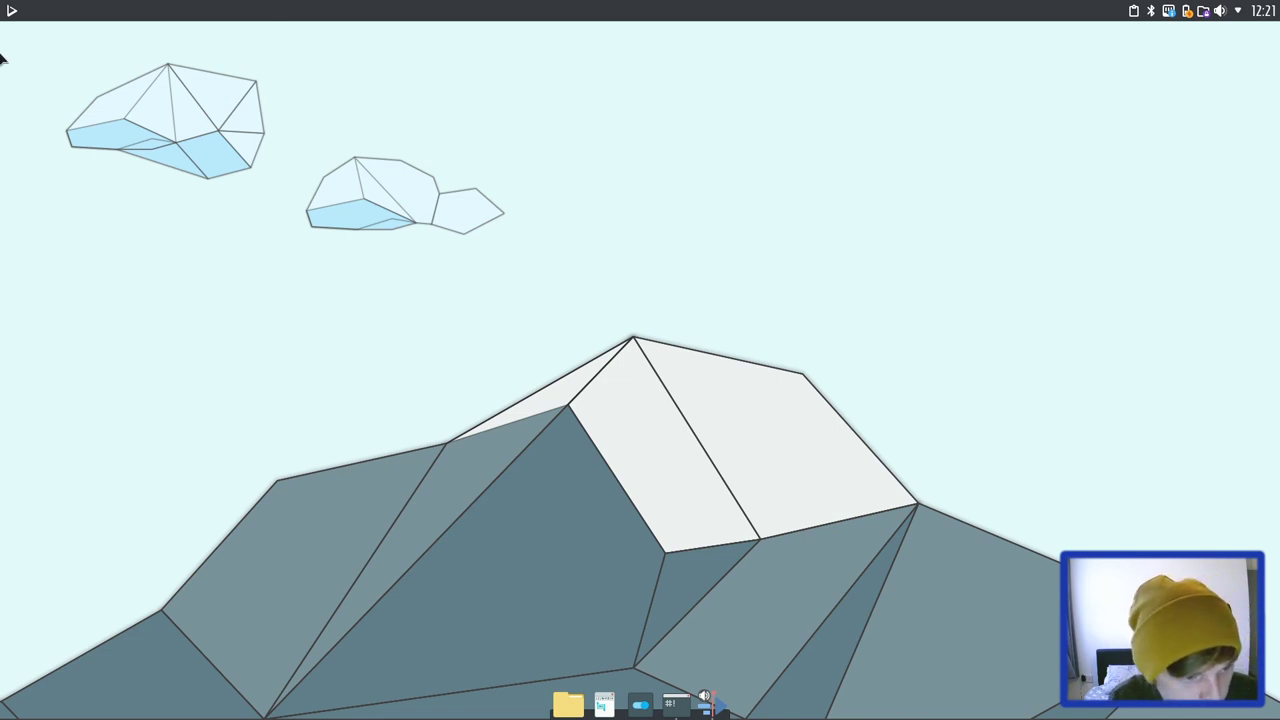
Find the Virtual Desktops settings by searching for "virt" and add another desktop to Row 1.
click(3, 13)
text(virt)
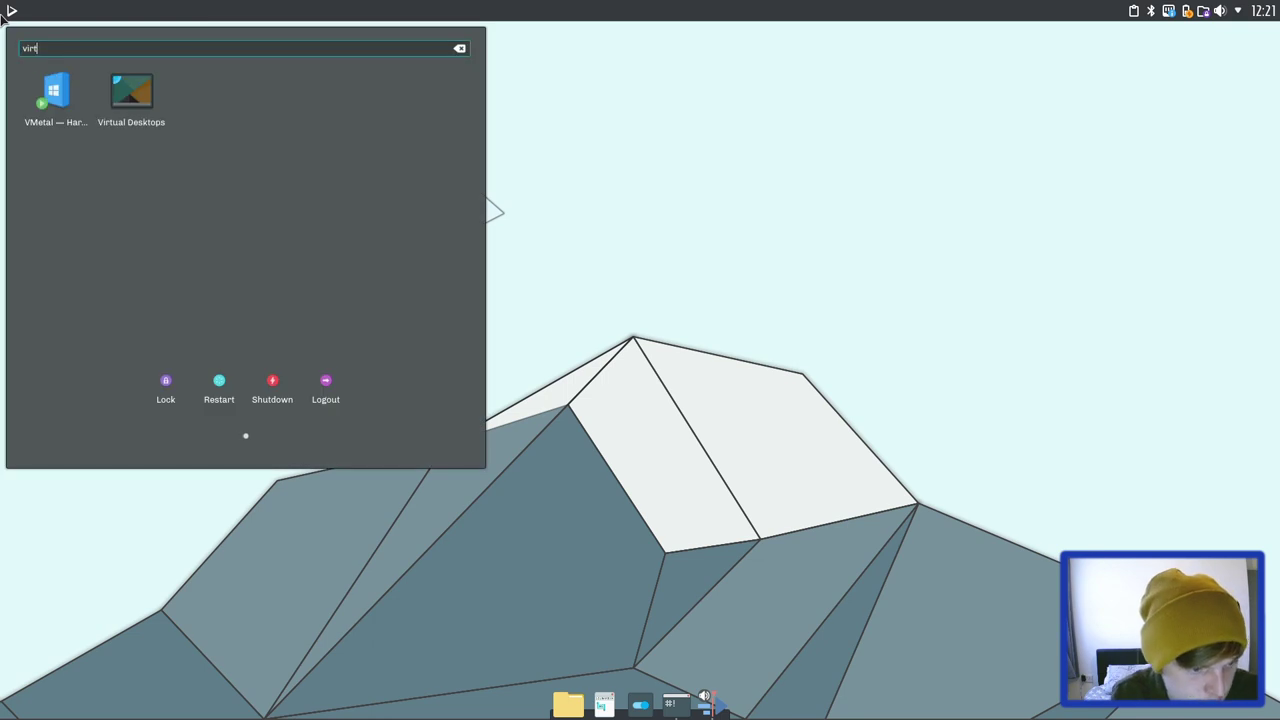
click(128, 116)
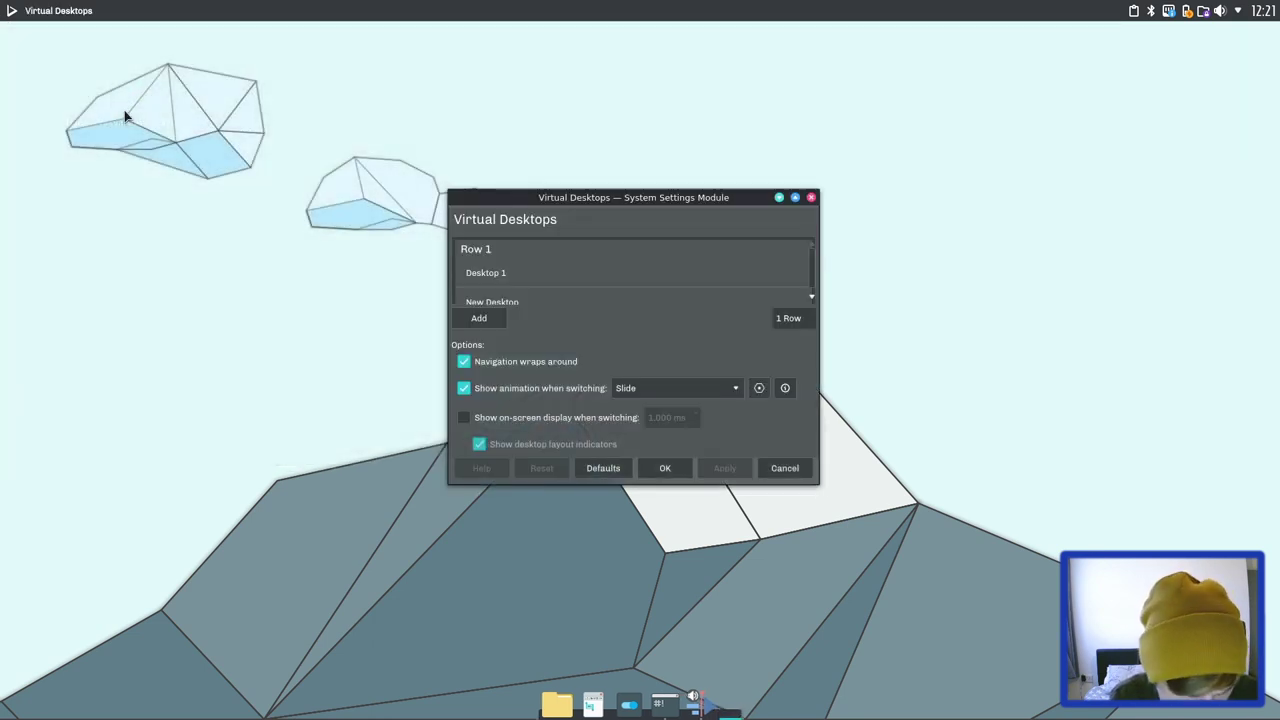
scroll(586, 247, down, 1)
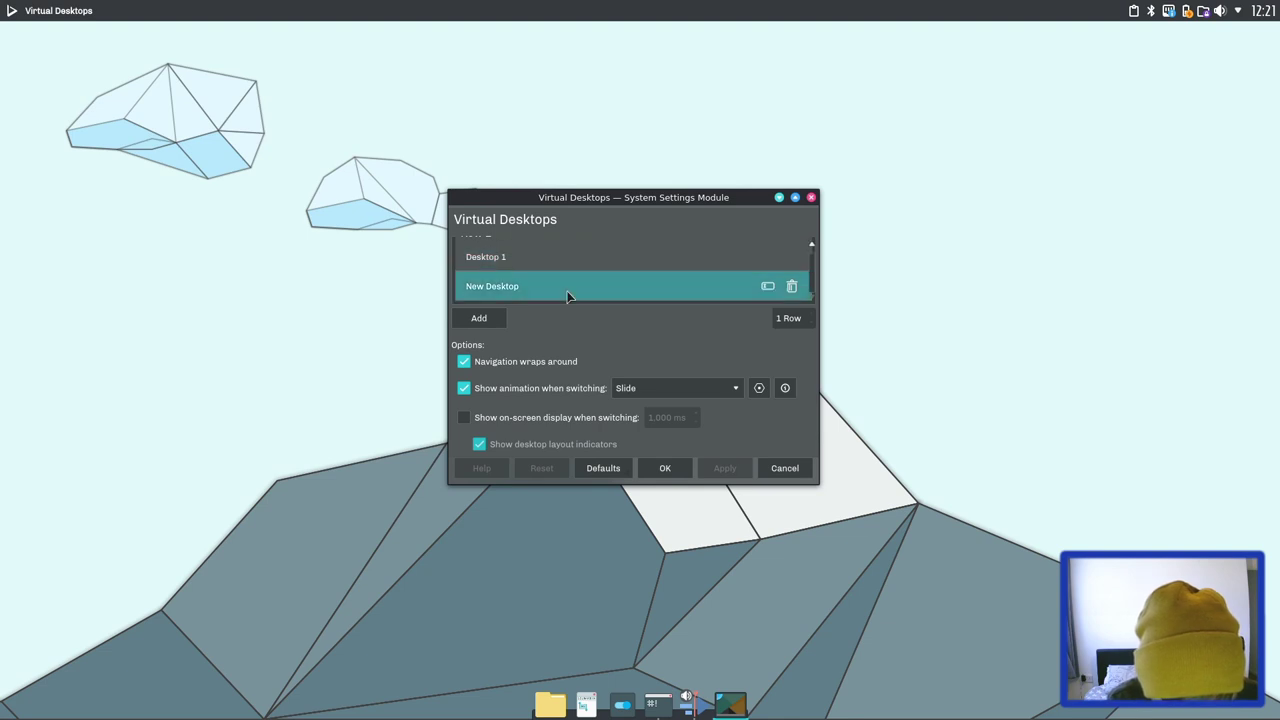
click(484, 318)
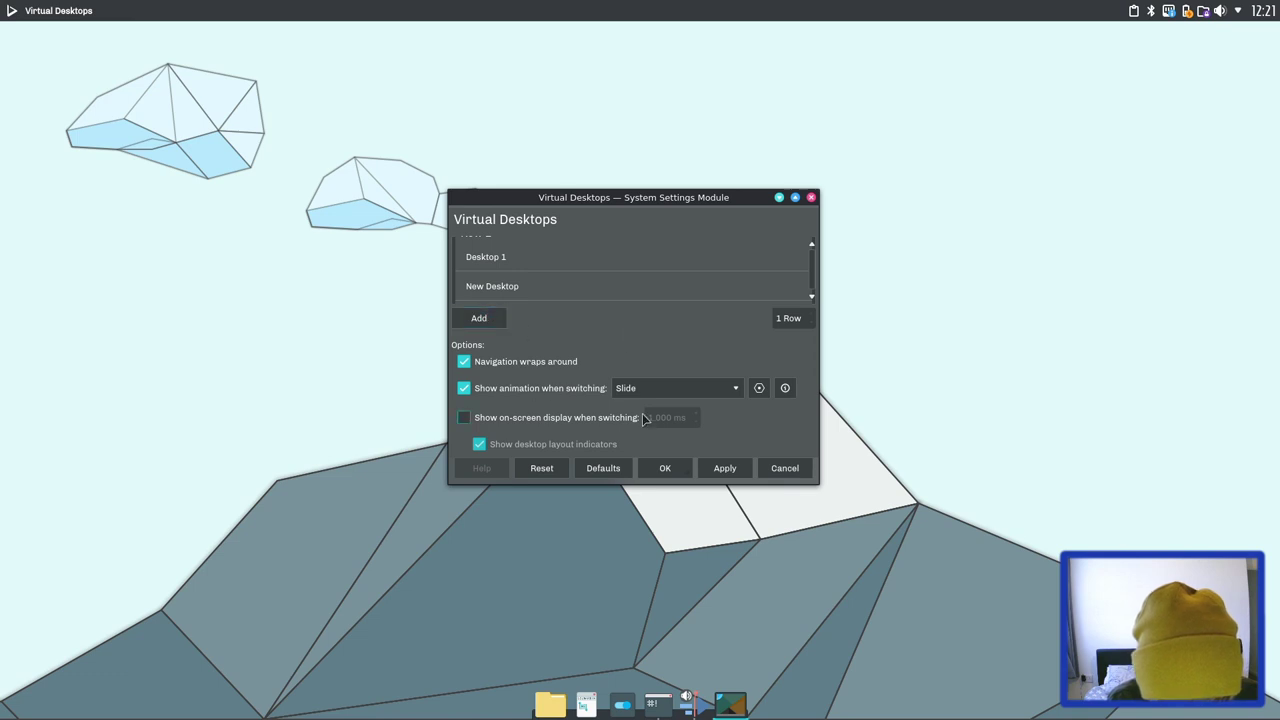
Set the desktop switching animation to Desktop Cube Animation, apply the change and close the Virtual Desktops settings.
click(701, 389)
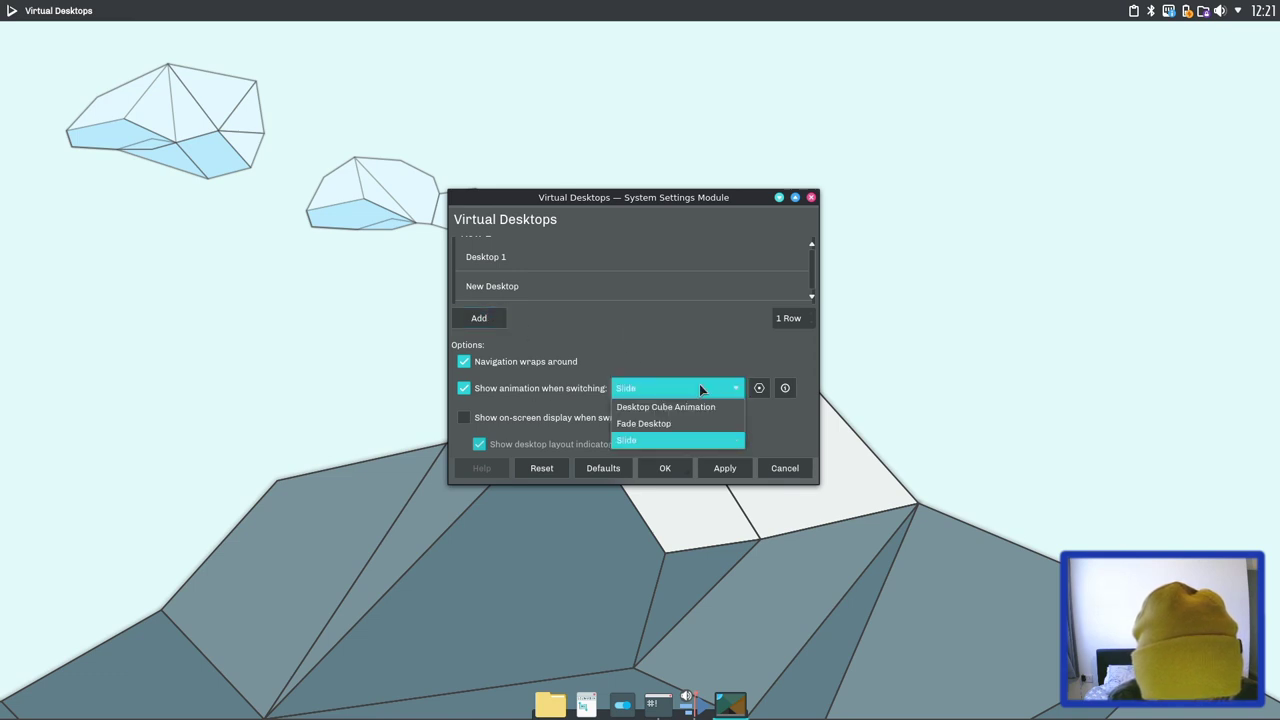
click(697, 409)
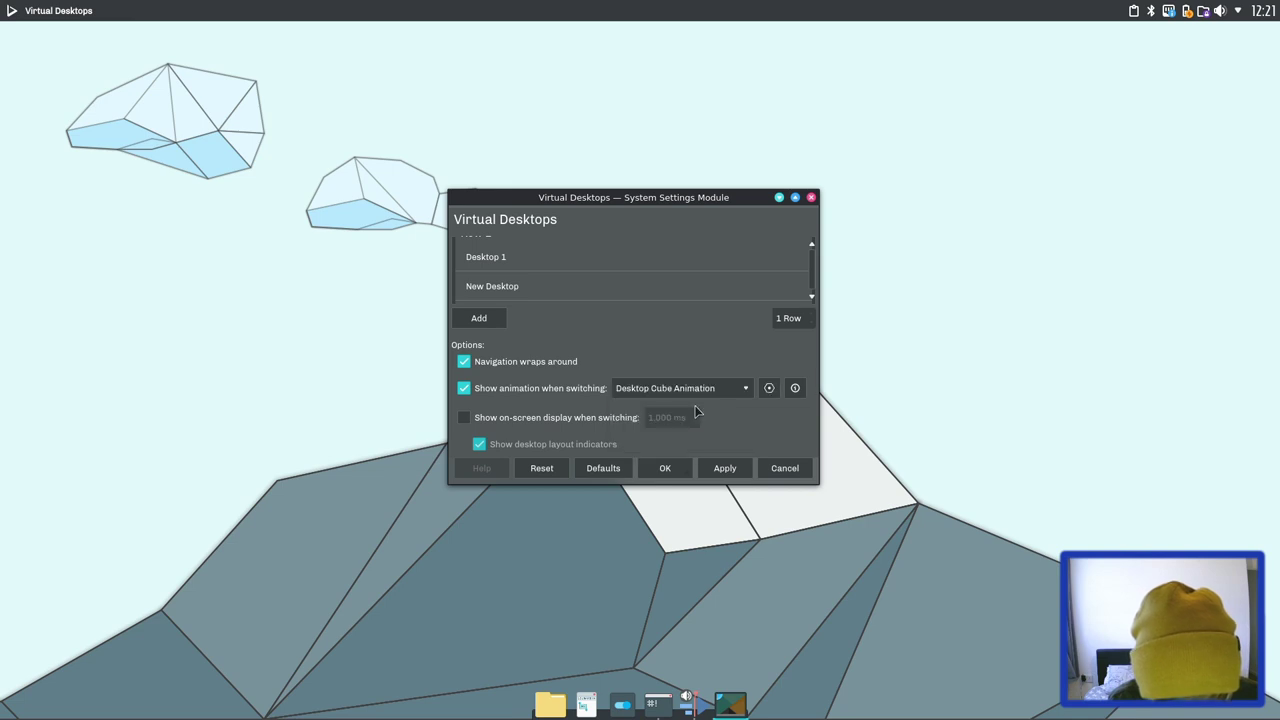
click(722, 470)
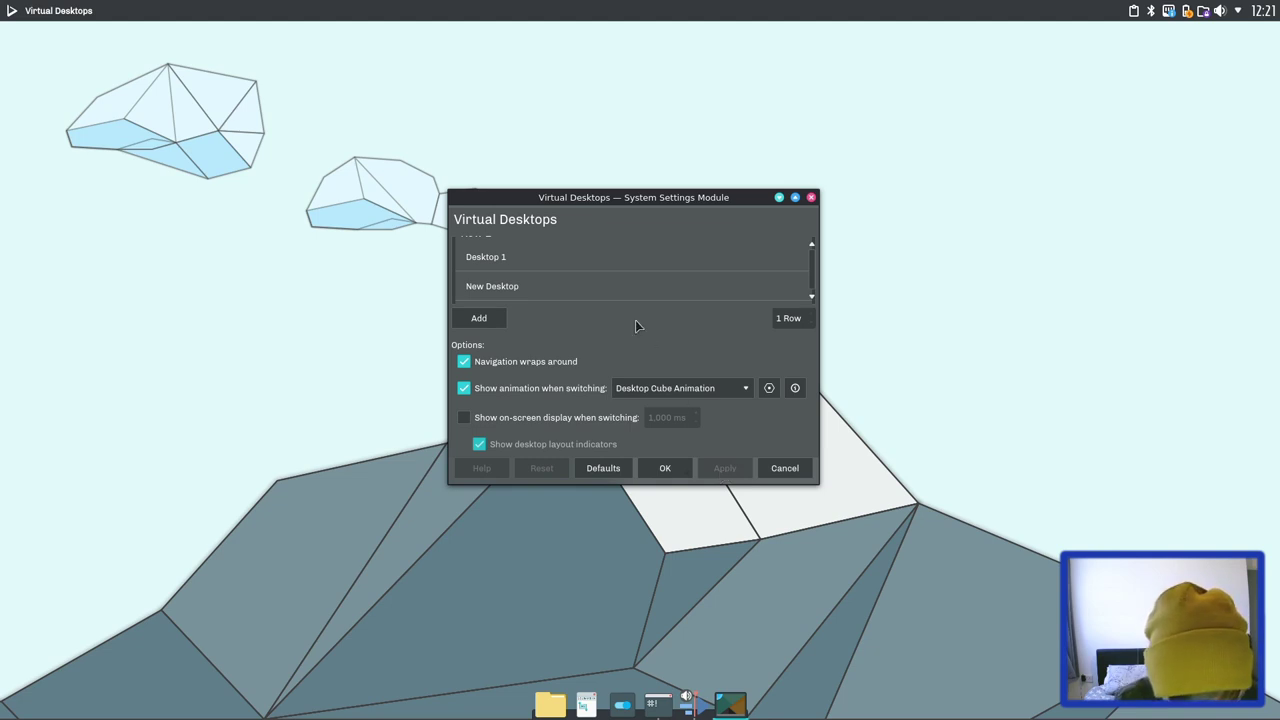
click(687, 474)
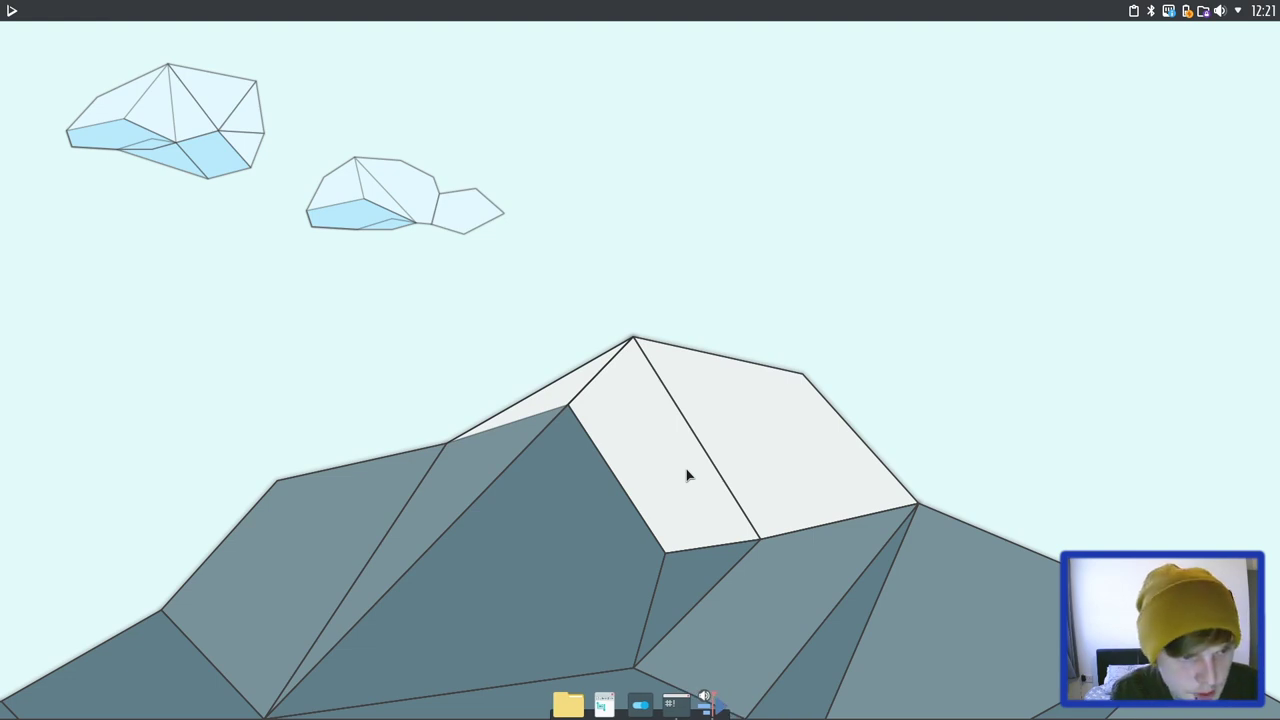
Open Global Shortcuts, filter the KWin component's actions by "swi", and enlarge the window to show the shortcut column.
click(12, 10)
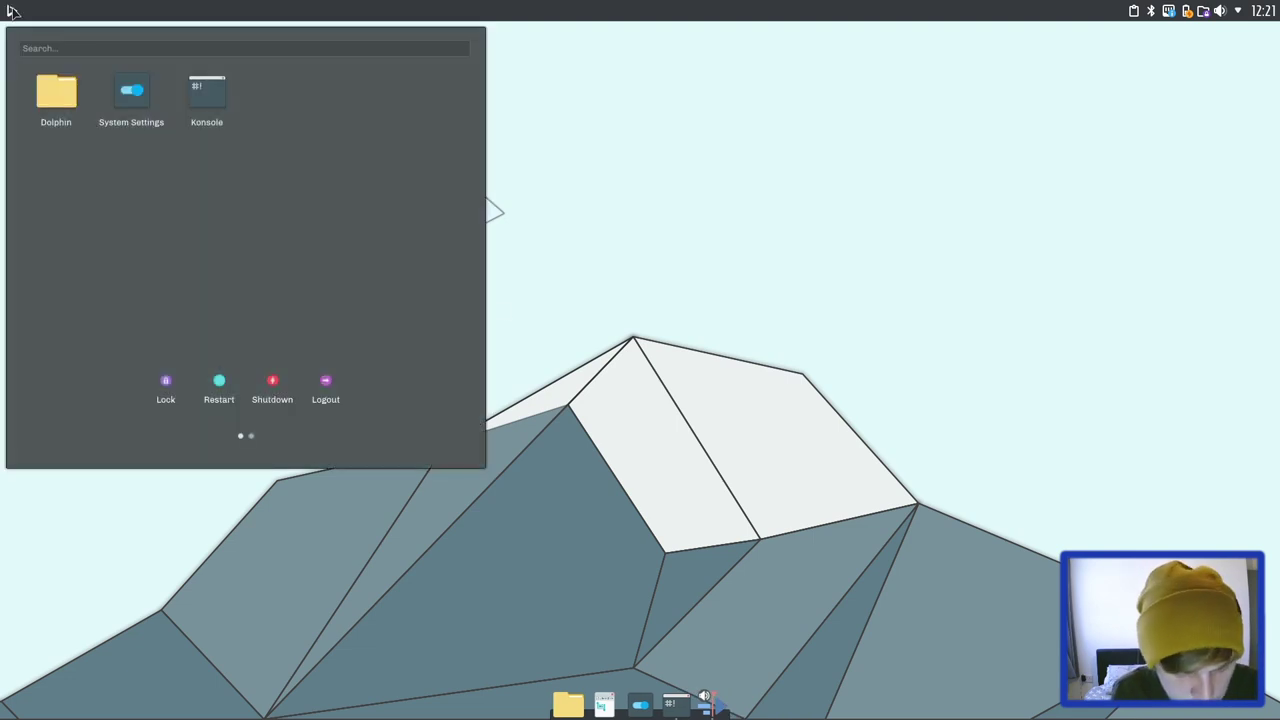
text(ke)
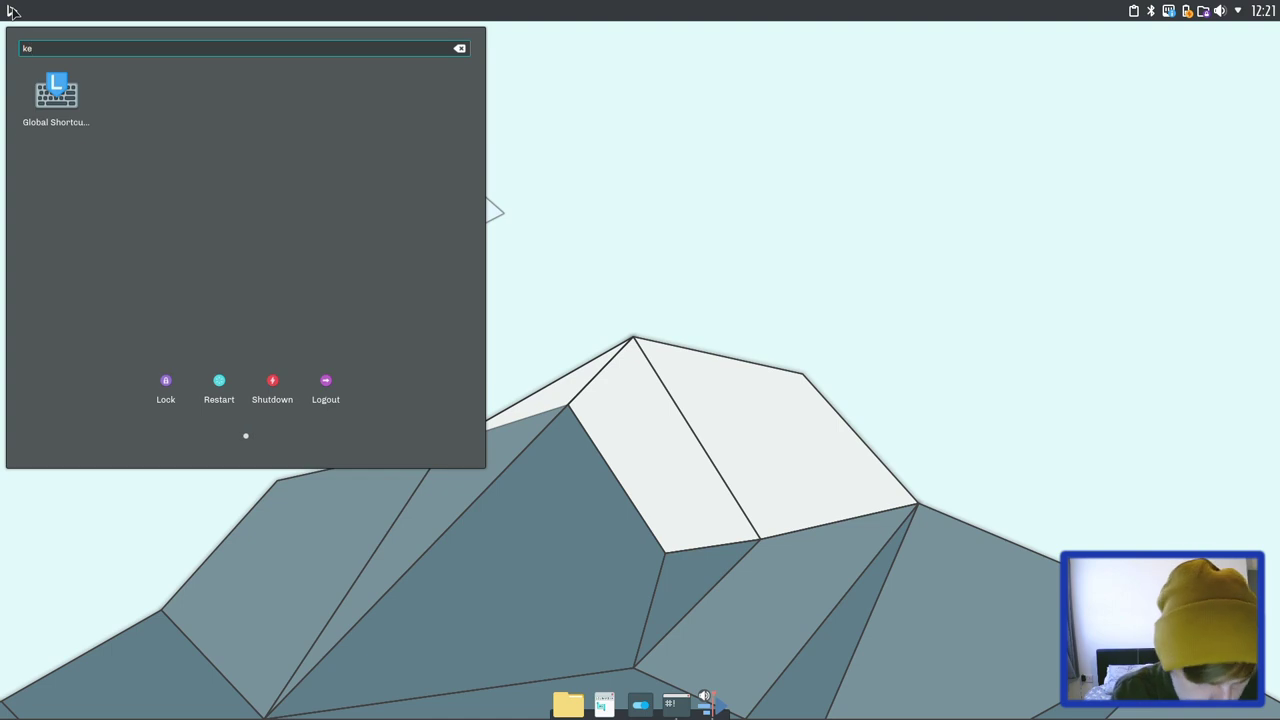
key(Return)
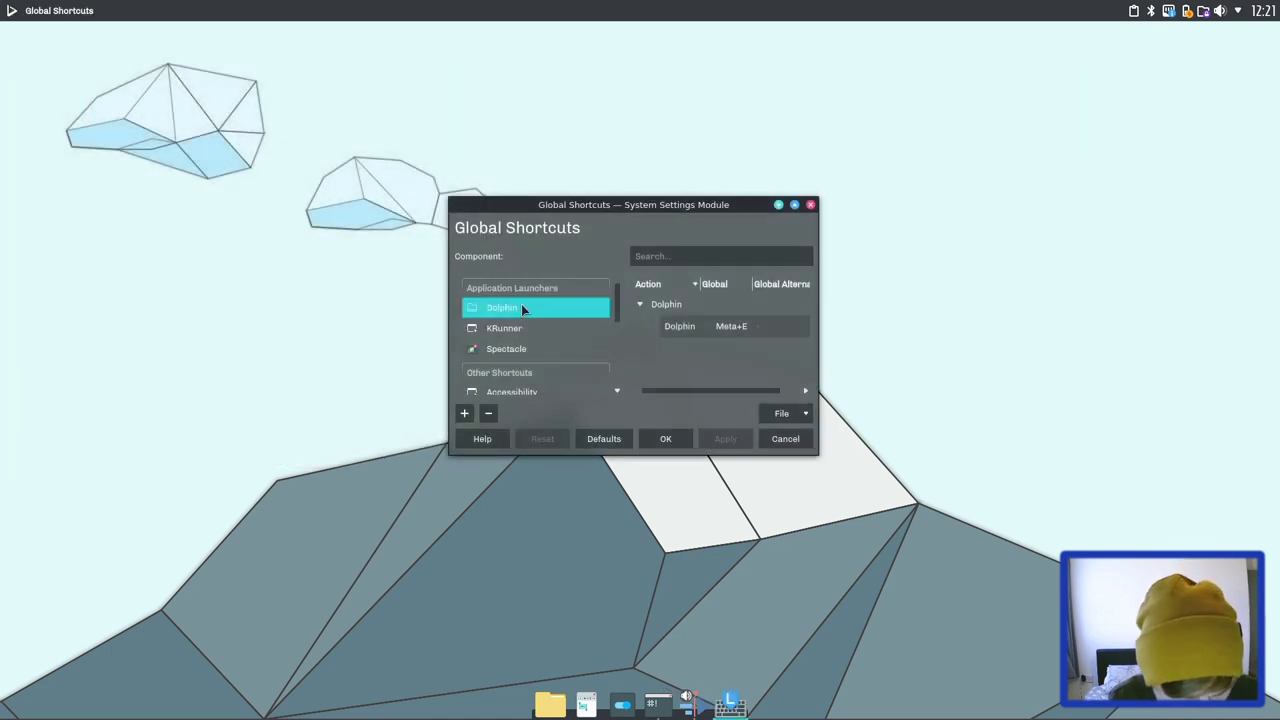
scroll(521, 310, down, 5)
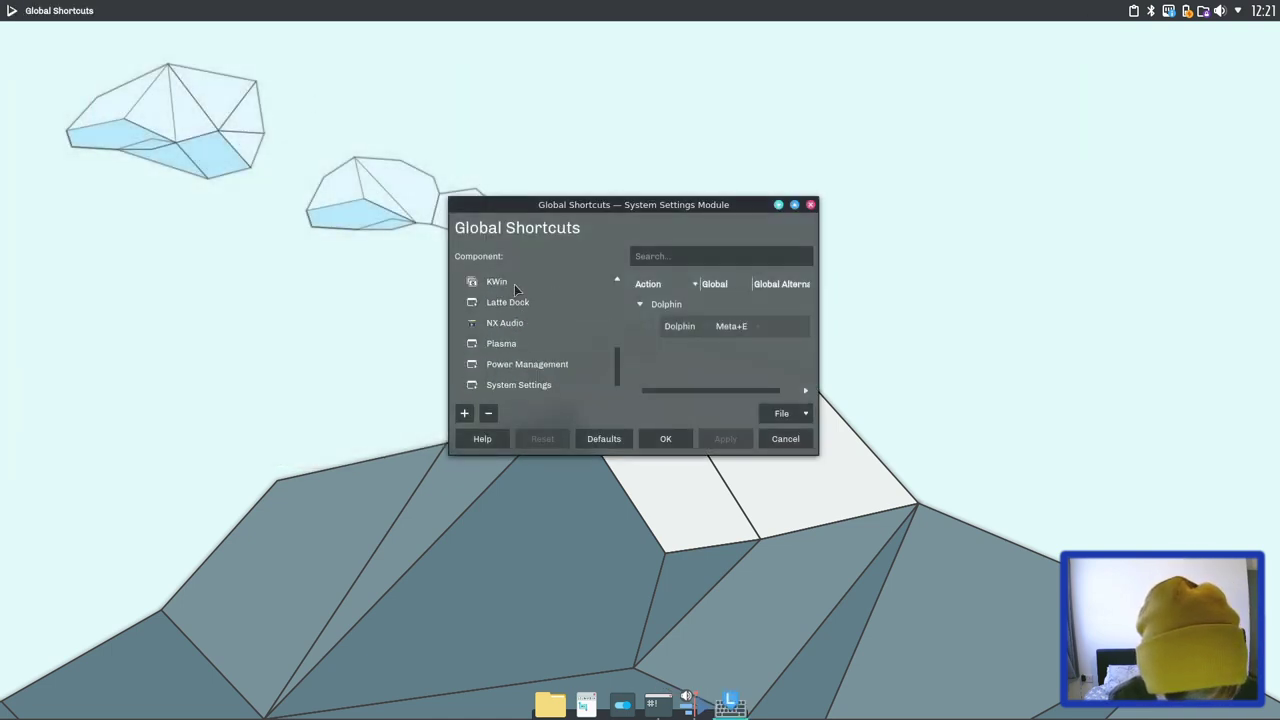
click(503, 287)
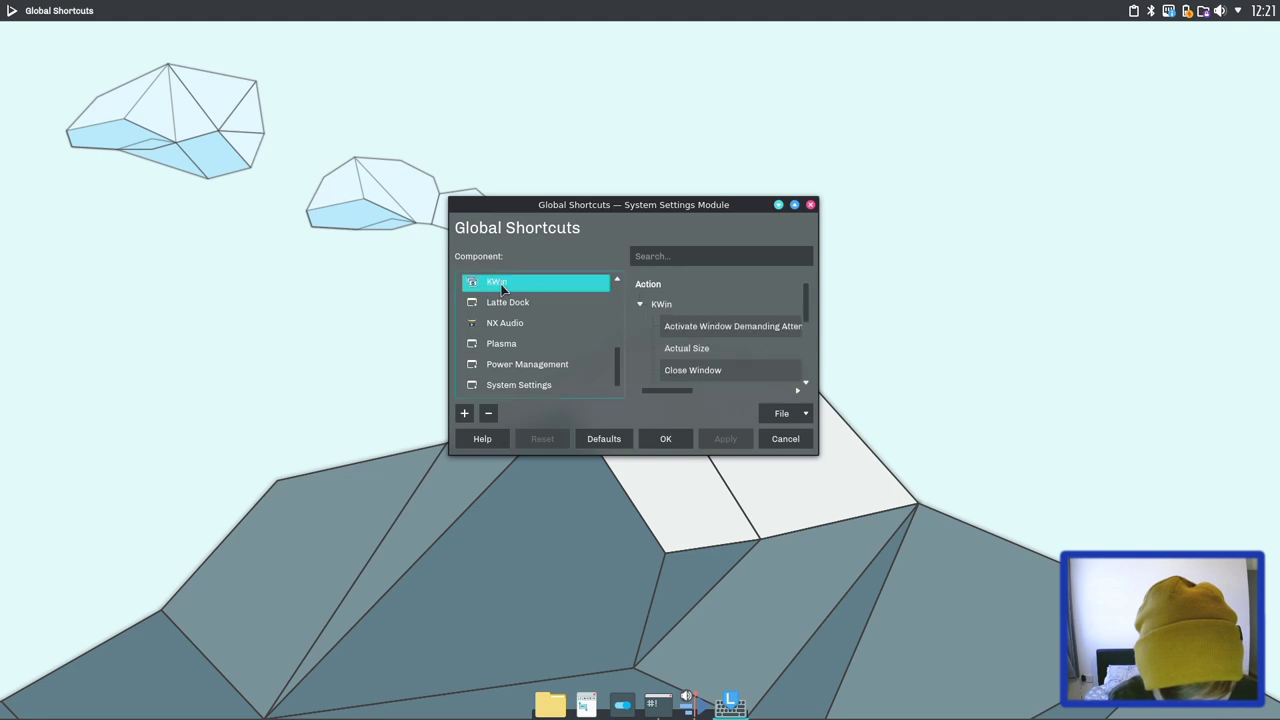
click(731, 265)
text(swi)
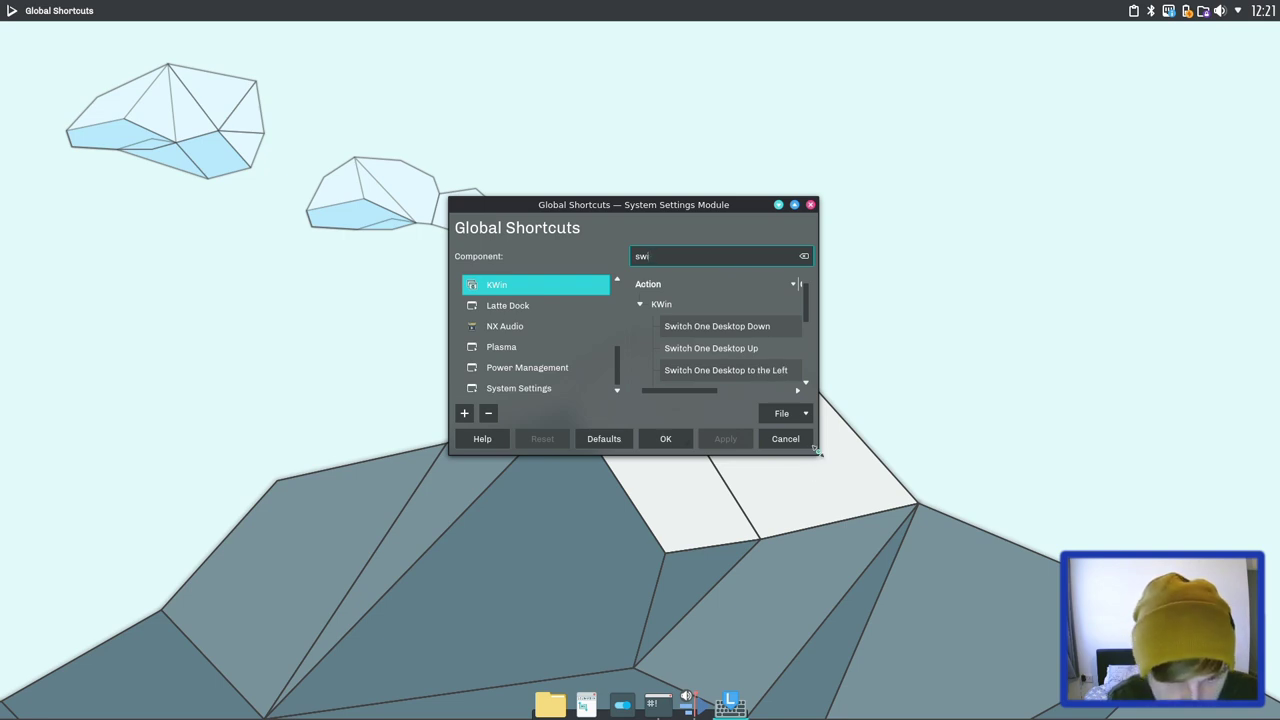
drag(817, 452, 920, 537)
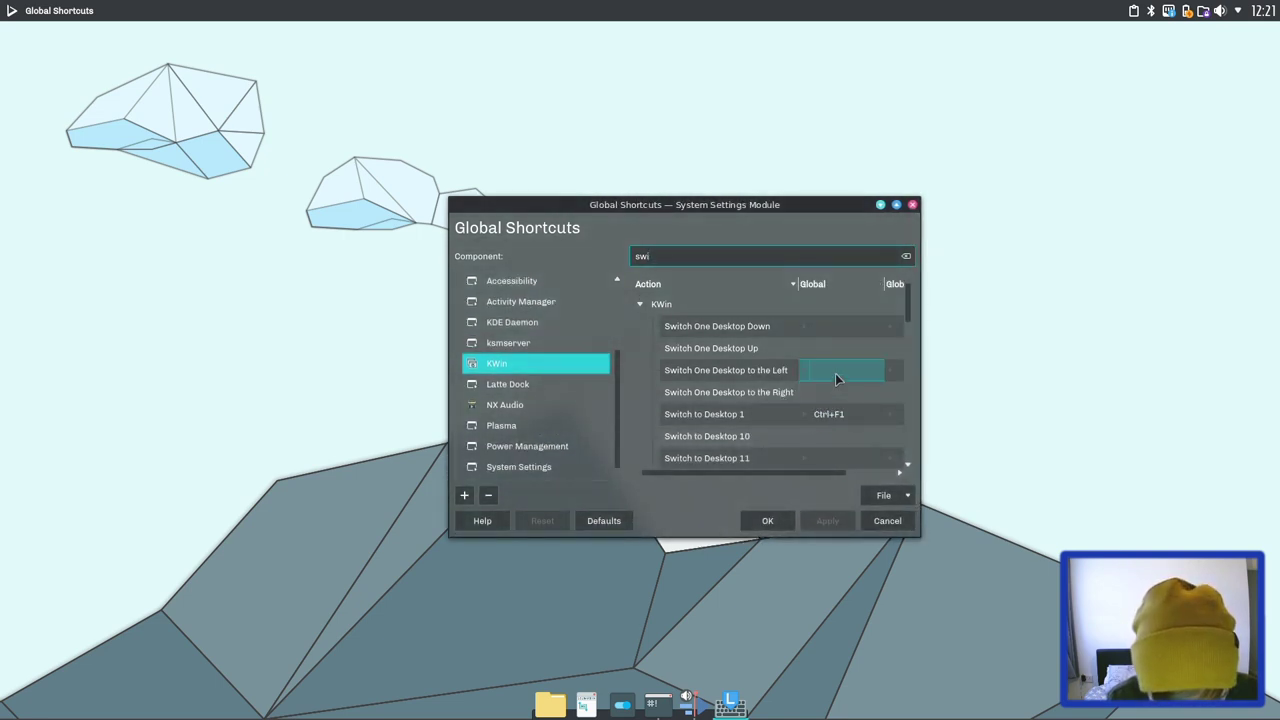
Assign Ctrl+Left as the custom shortcut for Switch One Desktop to the Left, accepting the reassignment.
click(835, 371)
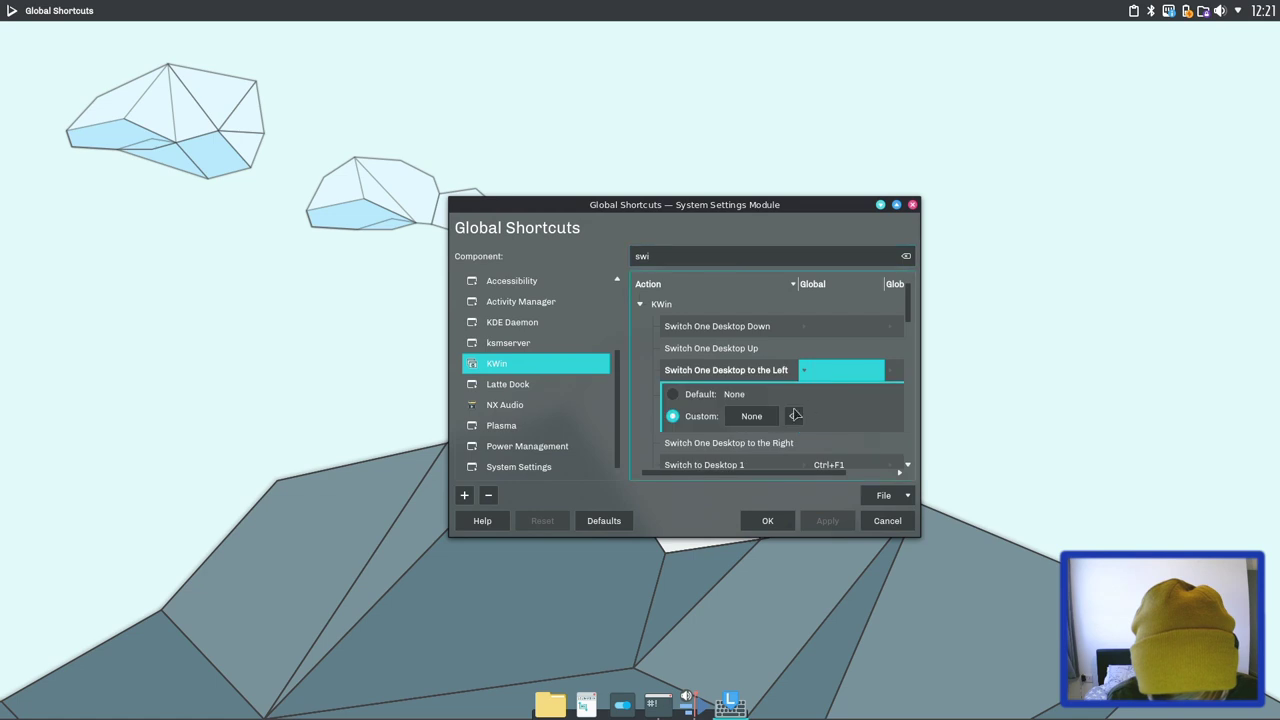
click(752, 417)
key(ctrl+Left)
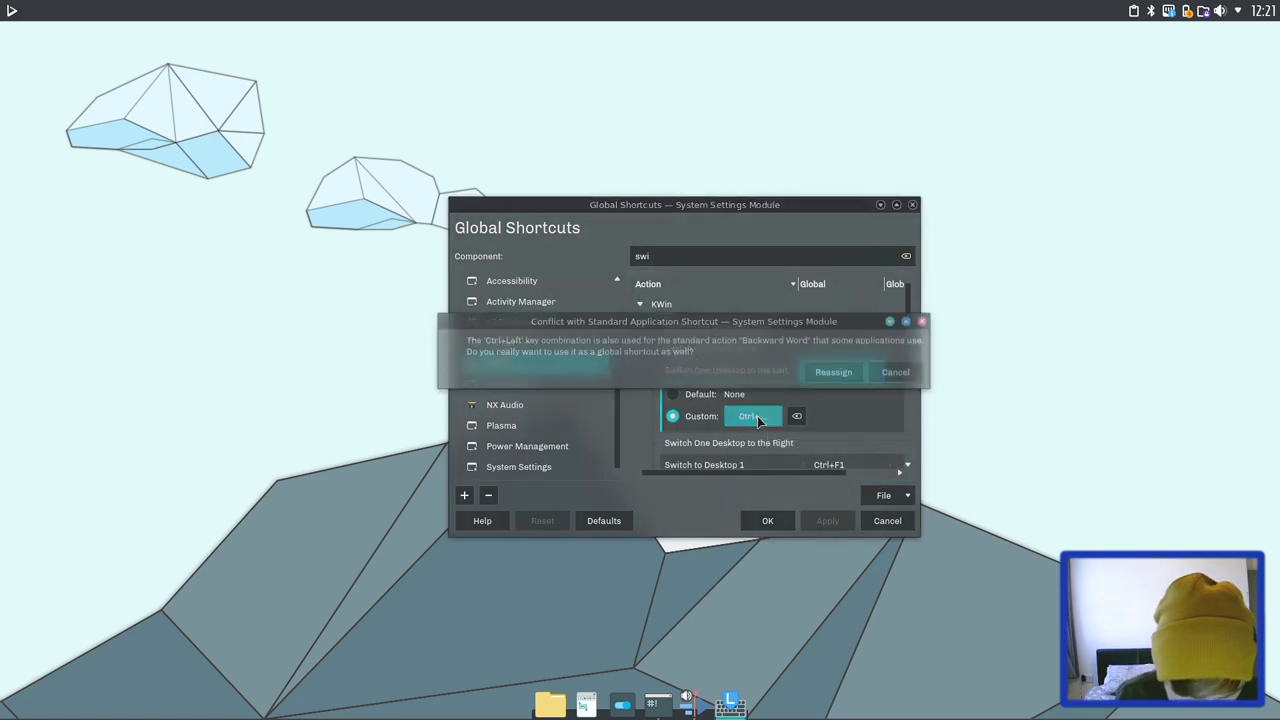
click(829, 372)
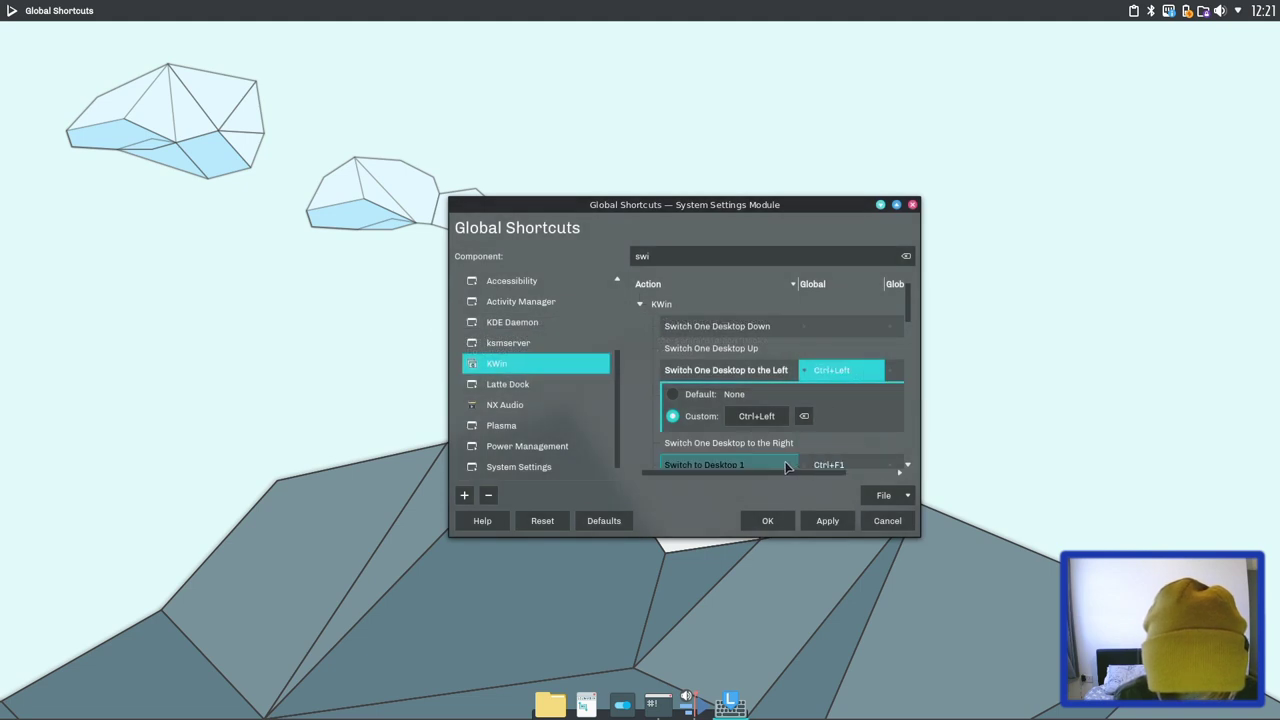
Assign Ctrl+Right as the custom shortcut for Switch One Desktop to the Right, accept the reassignment and apply the shortcut changes.
scroll(786, 460, down, 5)
scroll(786, 467, up, 5)
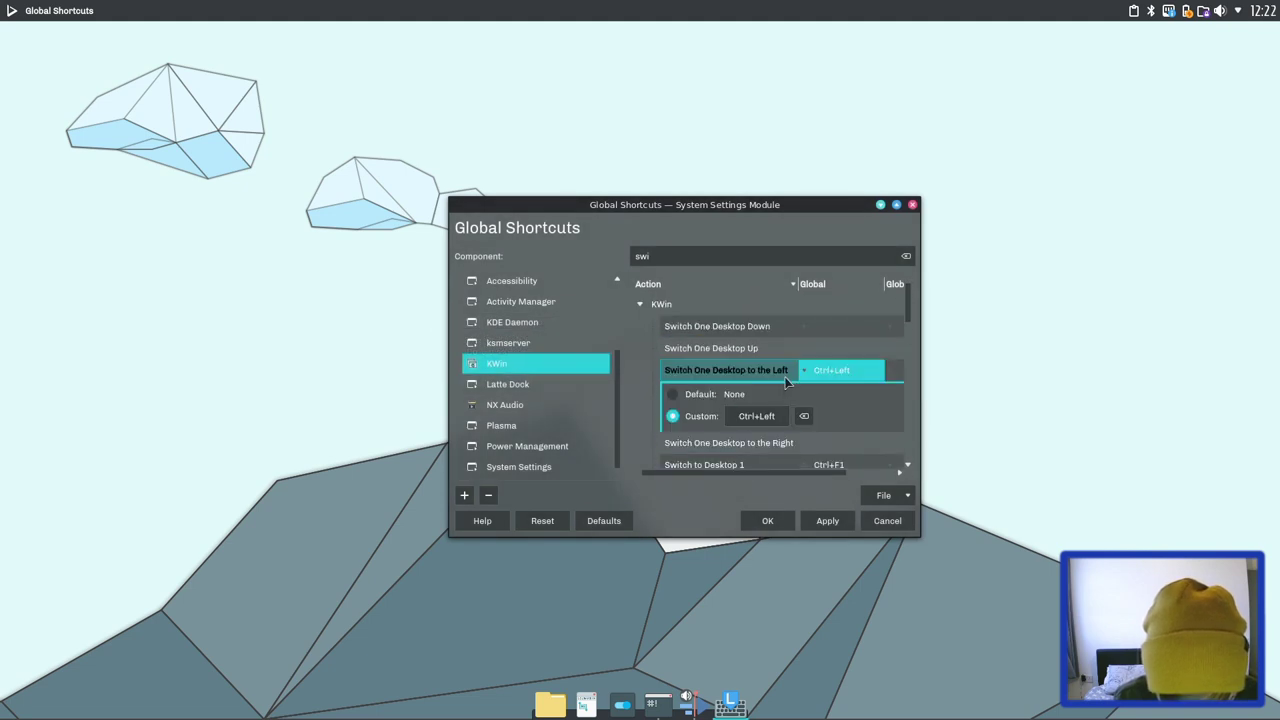
click(753, 441)
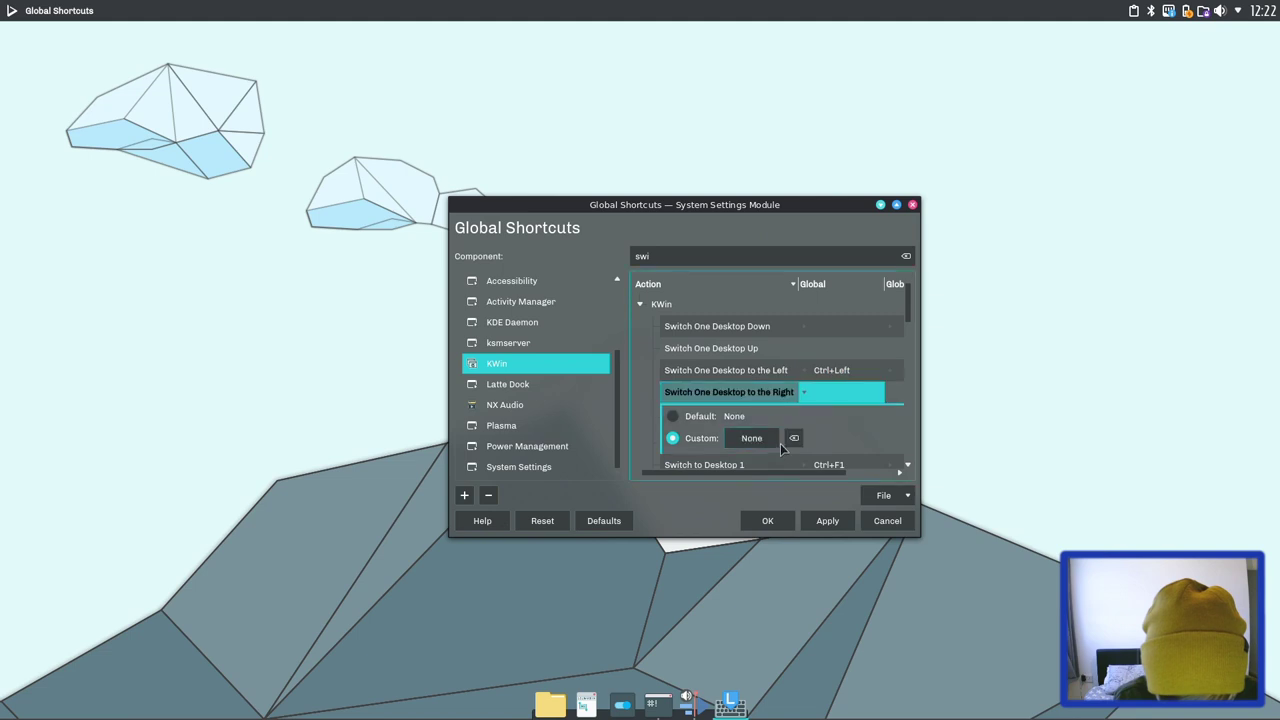
click(771, 446)
key(ctrl+Right)
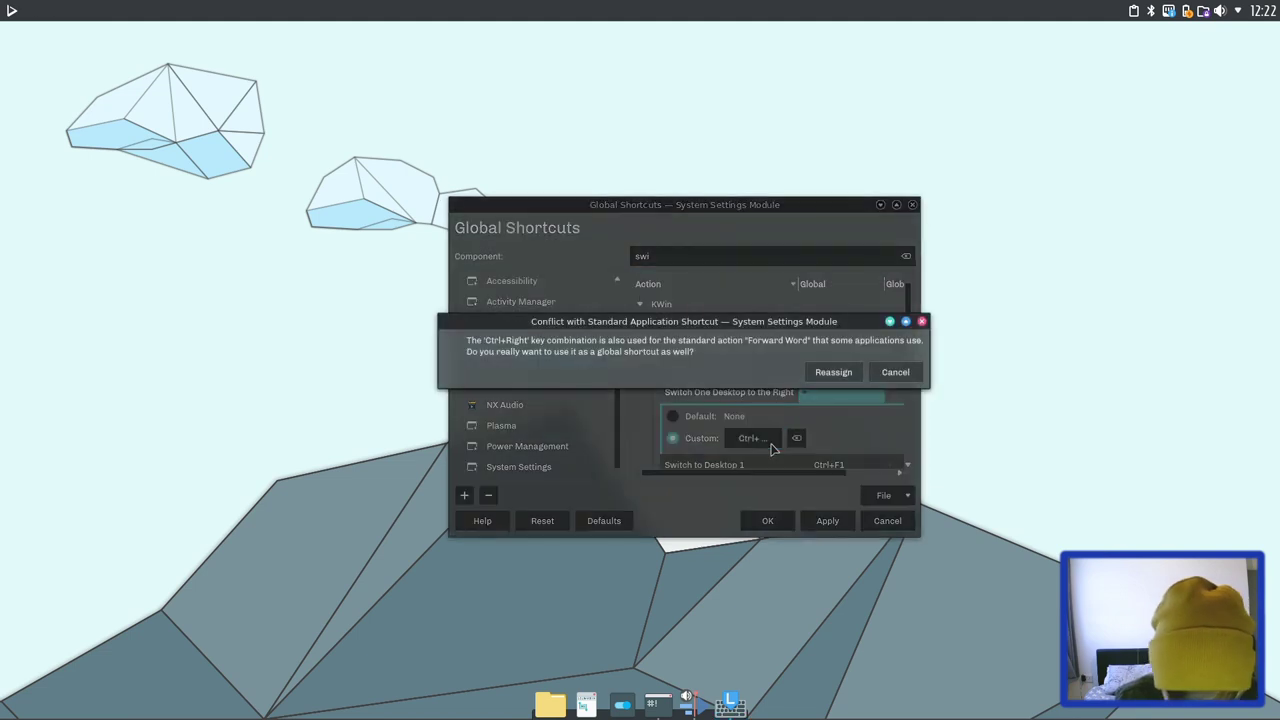
click(840, 371)
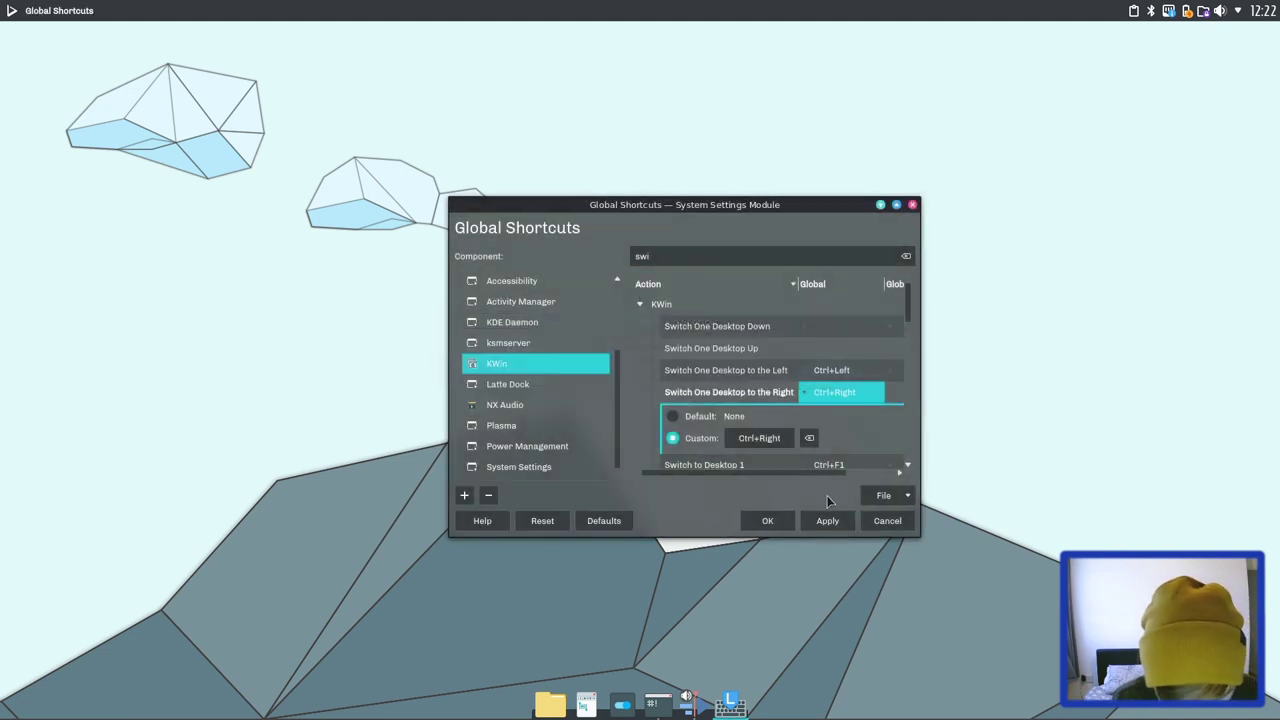
click(828, 524)
Test the new shortcuts by switching back and forth between neighbouring desktops, ending on the one with Global Shortcuts open.
key(ctrl+Right)
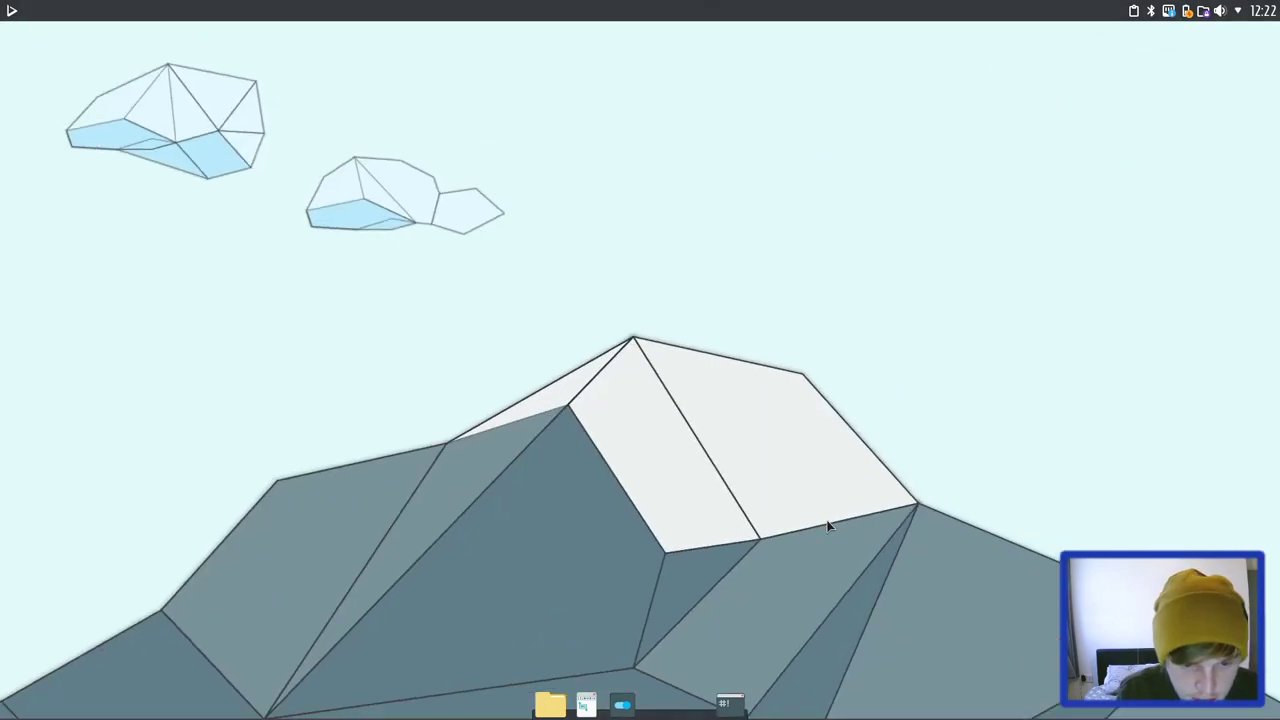
key(ctrl+Left)
key(ctrl+Right)
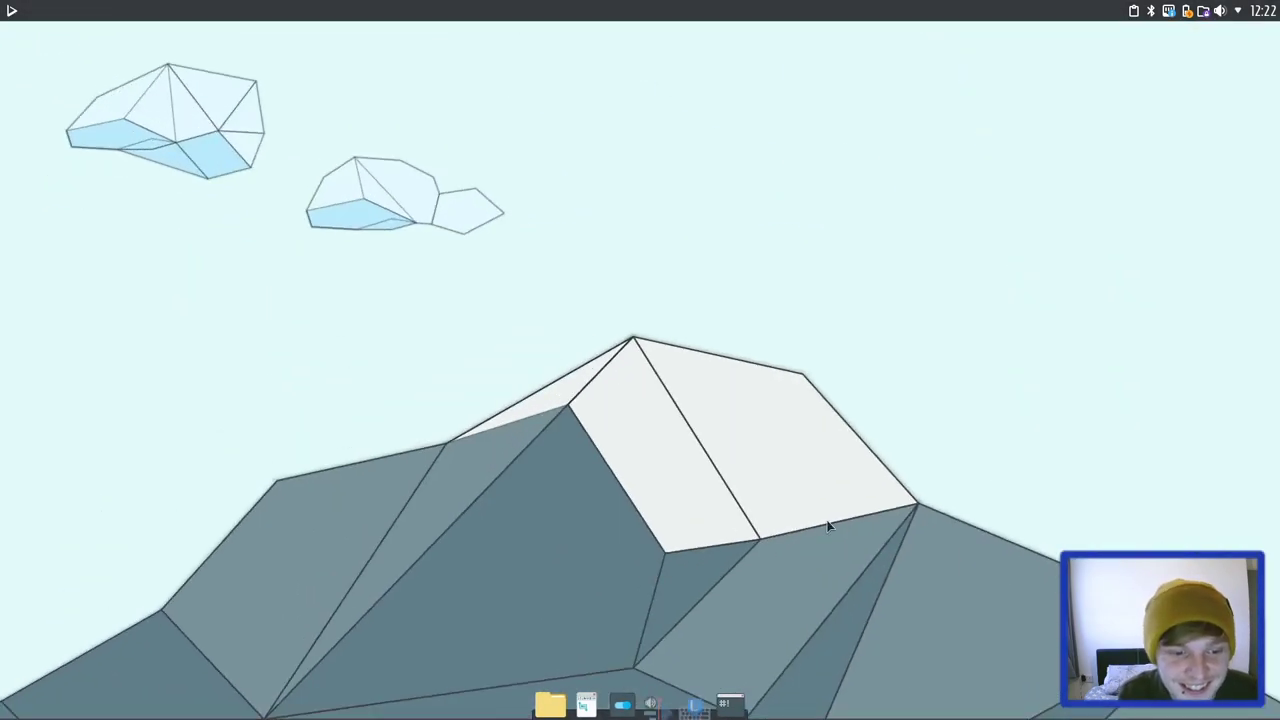
key(ctrl+Left)
key(ctrl+Right)
key(ctrl+Left)
key(ctrl+Right)
key(ctrl+Left)
key(ctrl+Right)
key(ctrl+Left)
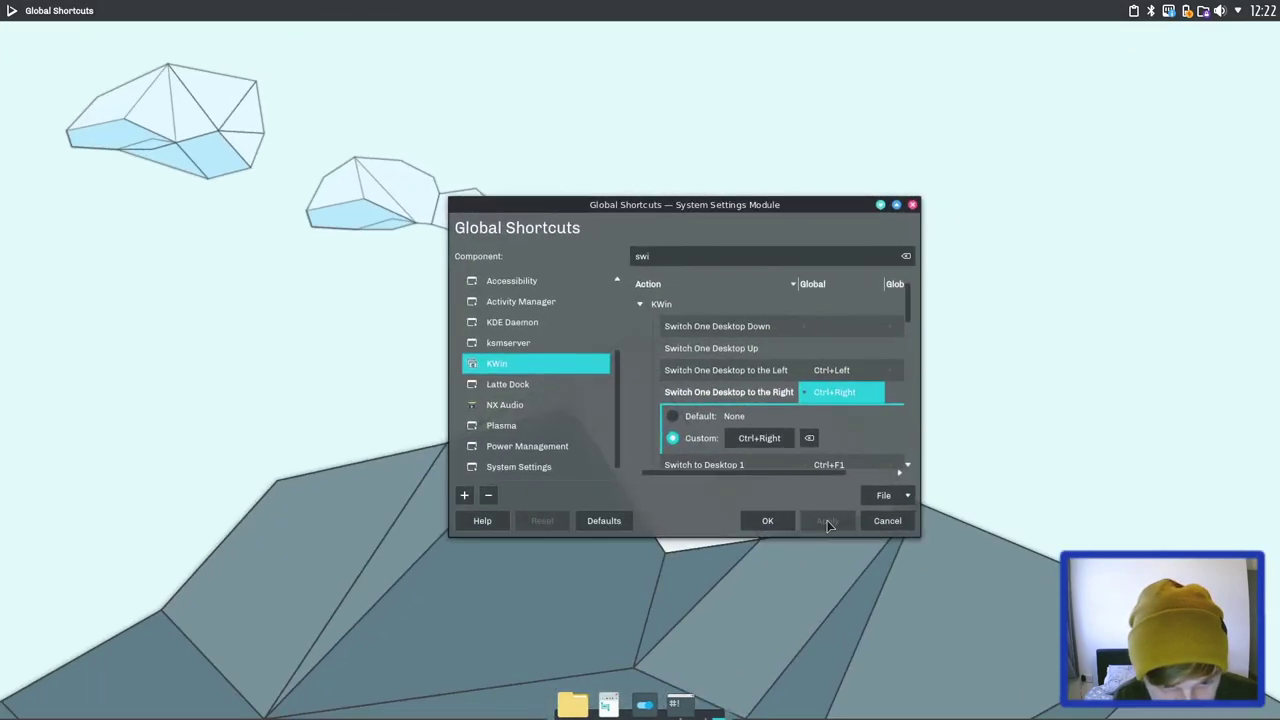
Switch to the right desktop and back twice with the new shortcuts, then accept and close Global Shortcuts.
key(ctrl+Right)
key(ctrl+Left)
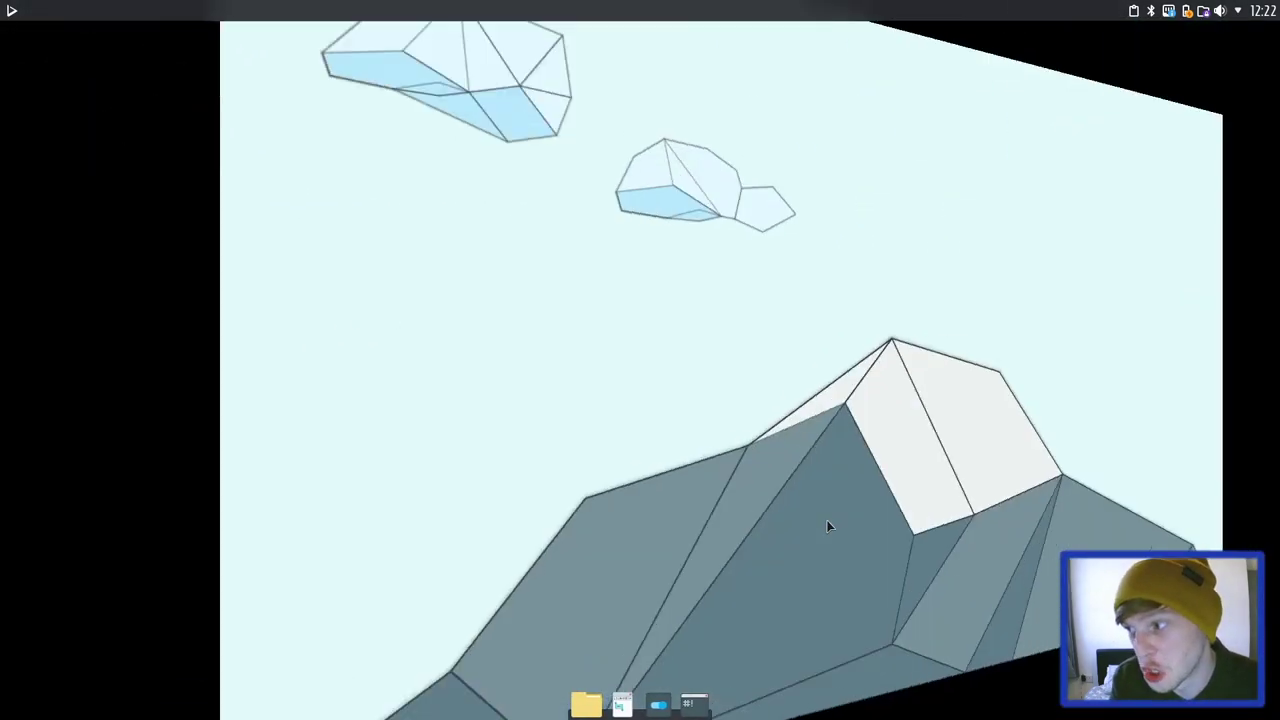
key(ctrl+Right)
key(ctrl+Left)
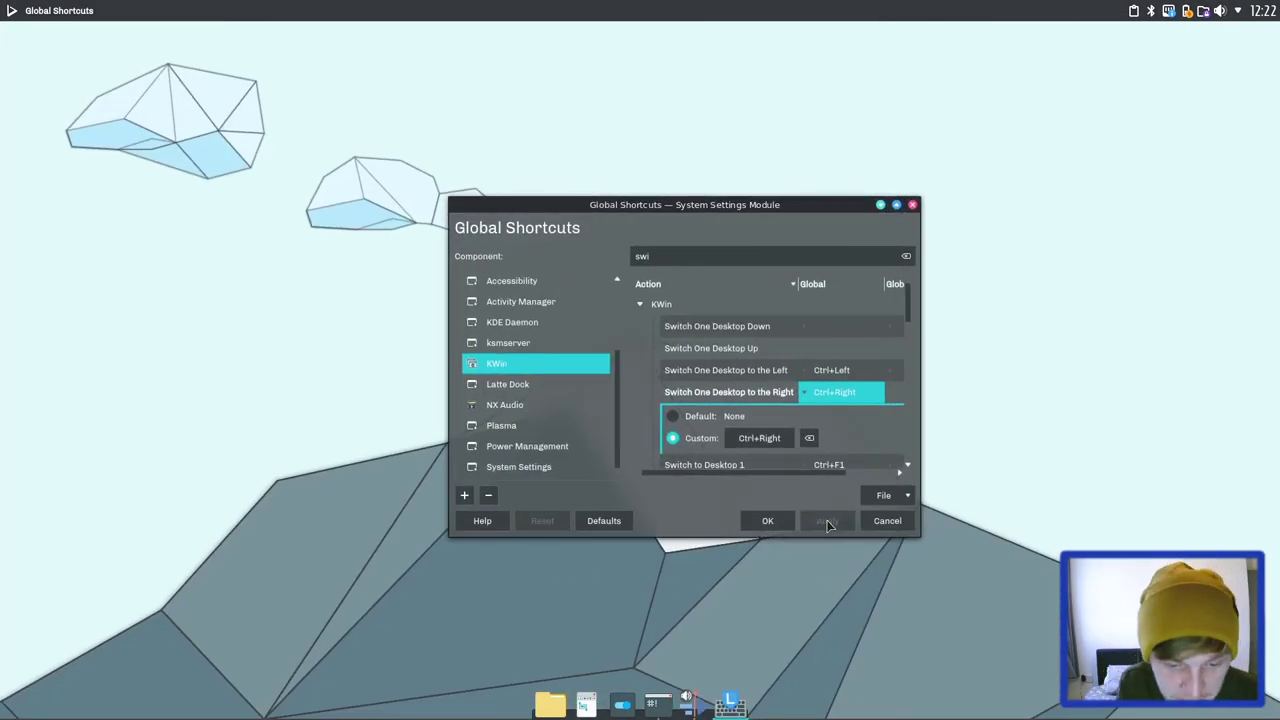
click(768, 521)
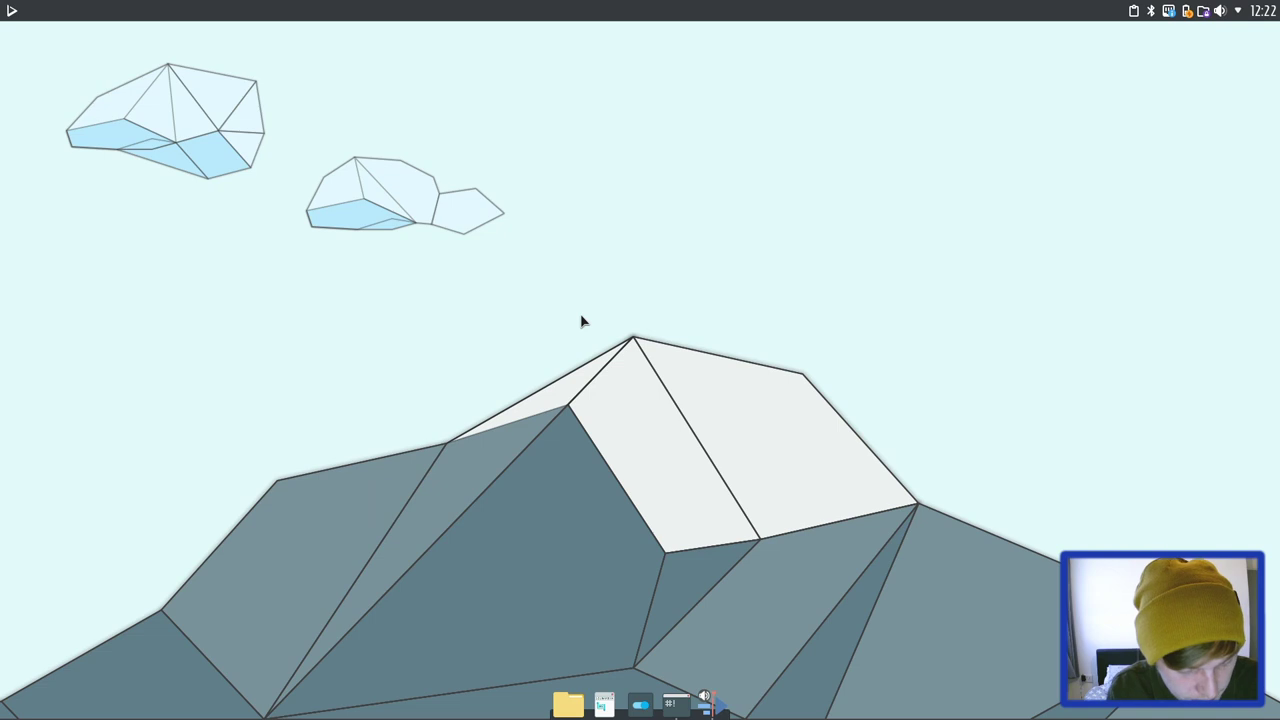
Open a new terminal and reboot the system with "systemctl reboot -i", correcting the misspelled command.
key(ctrl+alt+t)
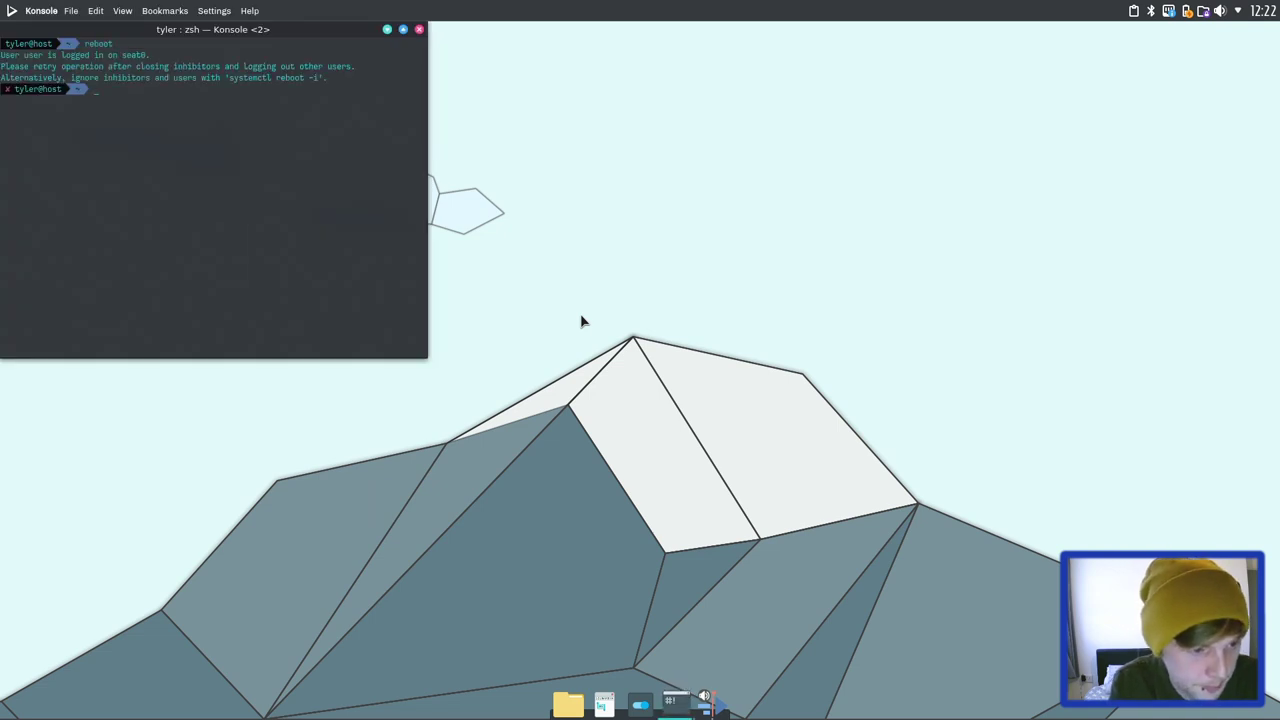
text(systemctl reboot -i)
key(Return)
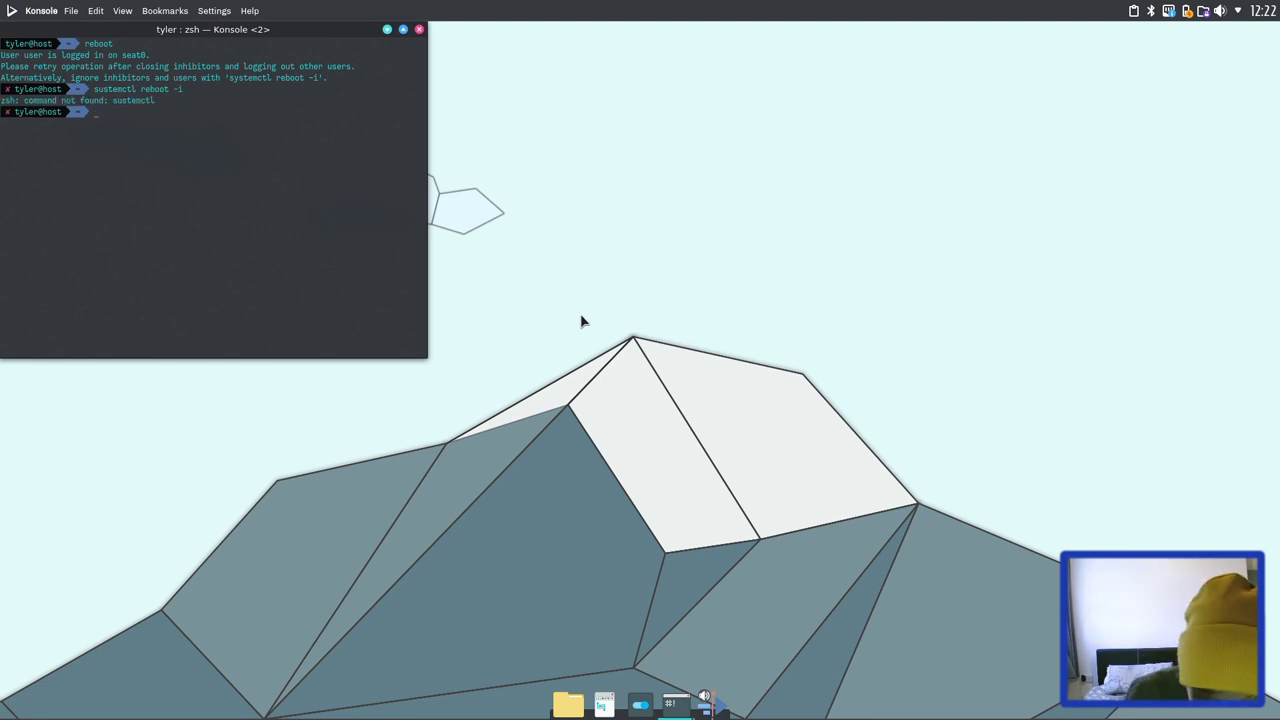
key(Up)
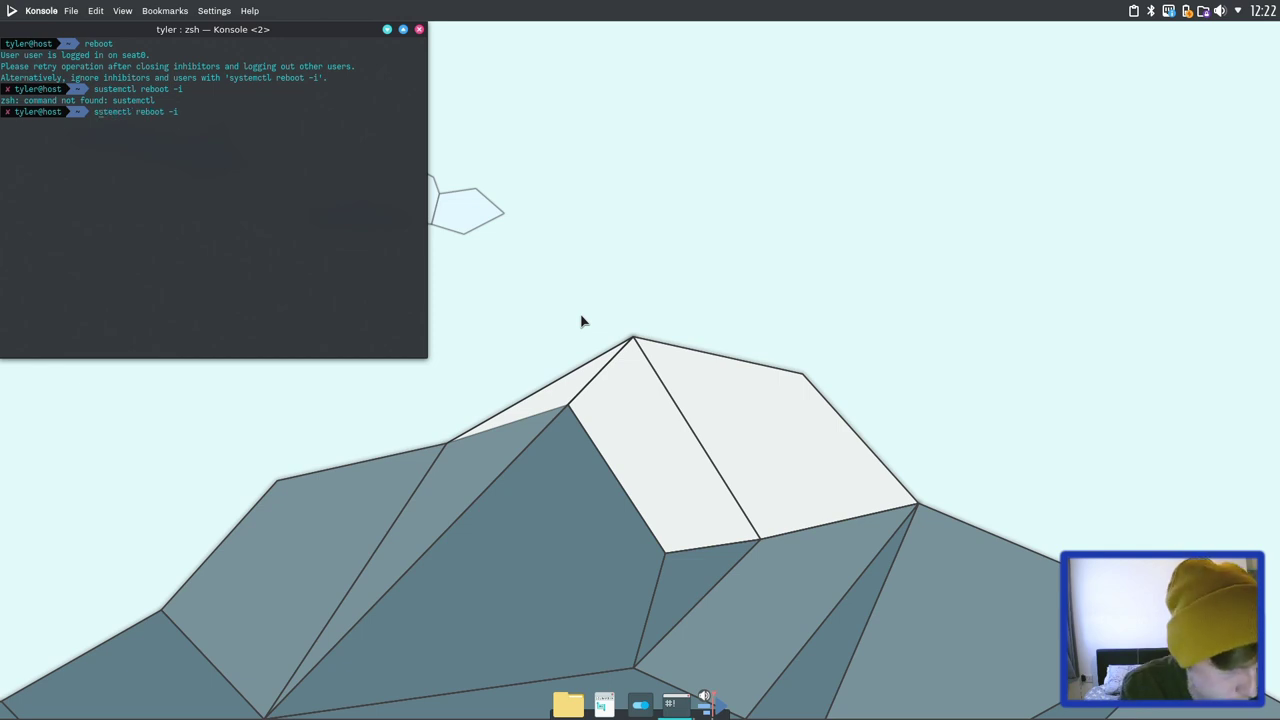
key(Return)
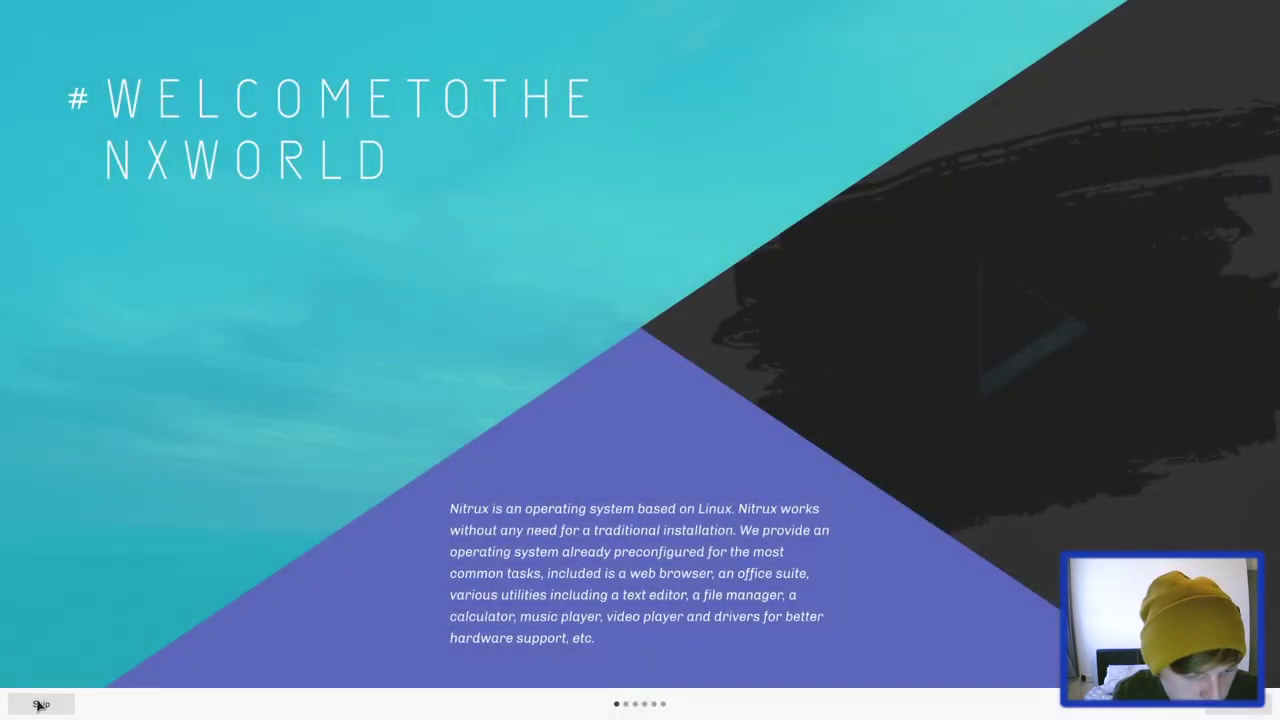
Skip the live session's welcome tour and open the home folder in Dolphin.
click(40, 705)
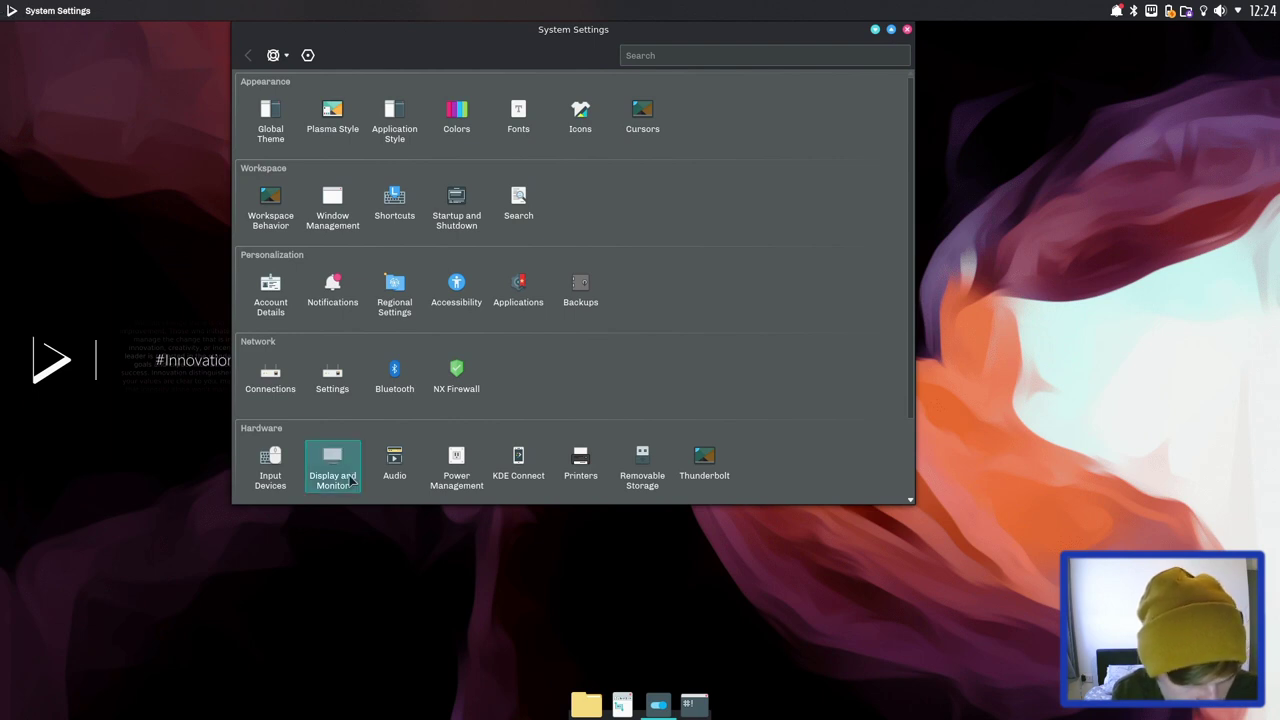
click(586, 705)
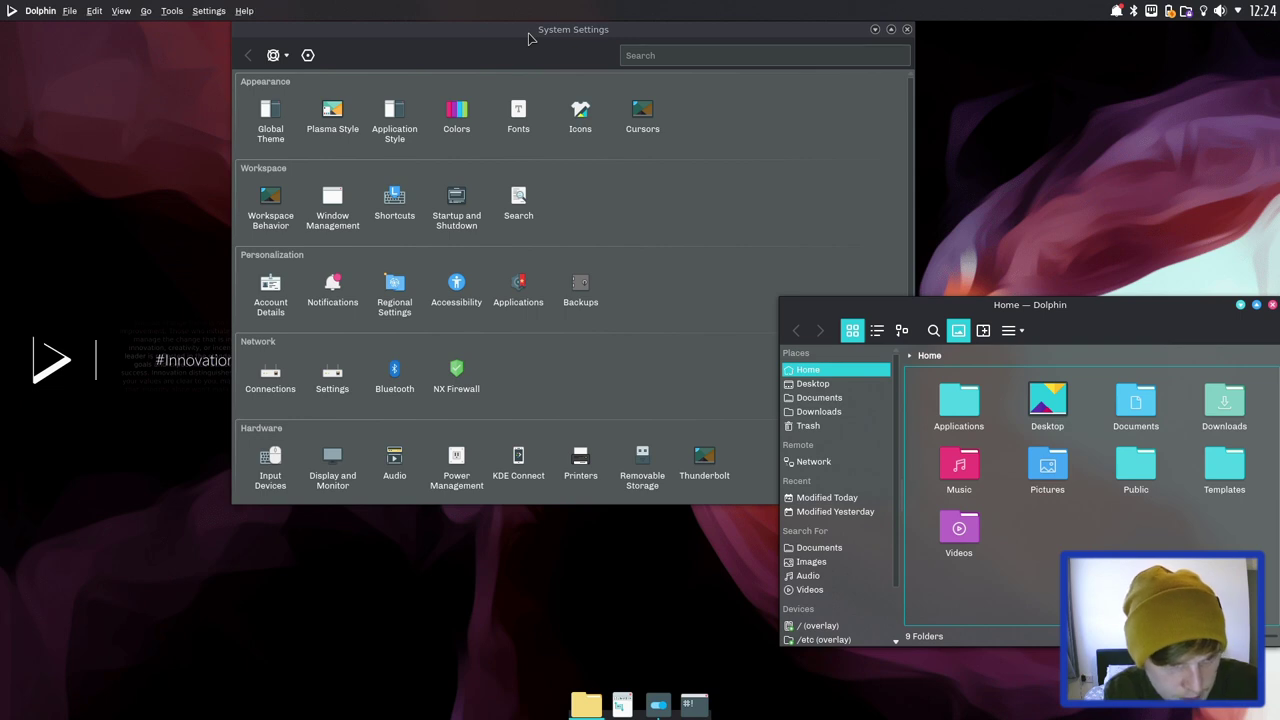
Log out of the live session from the application launcher and confirm the logout.
click(11, 11)
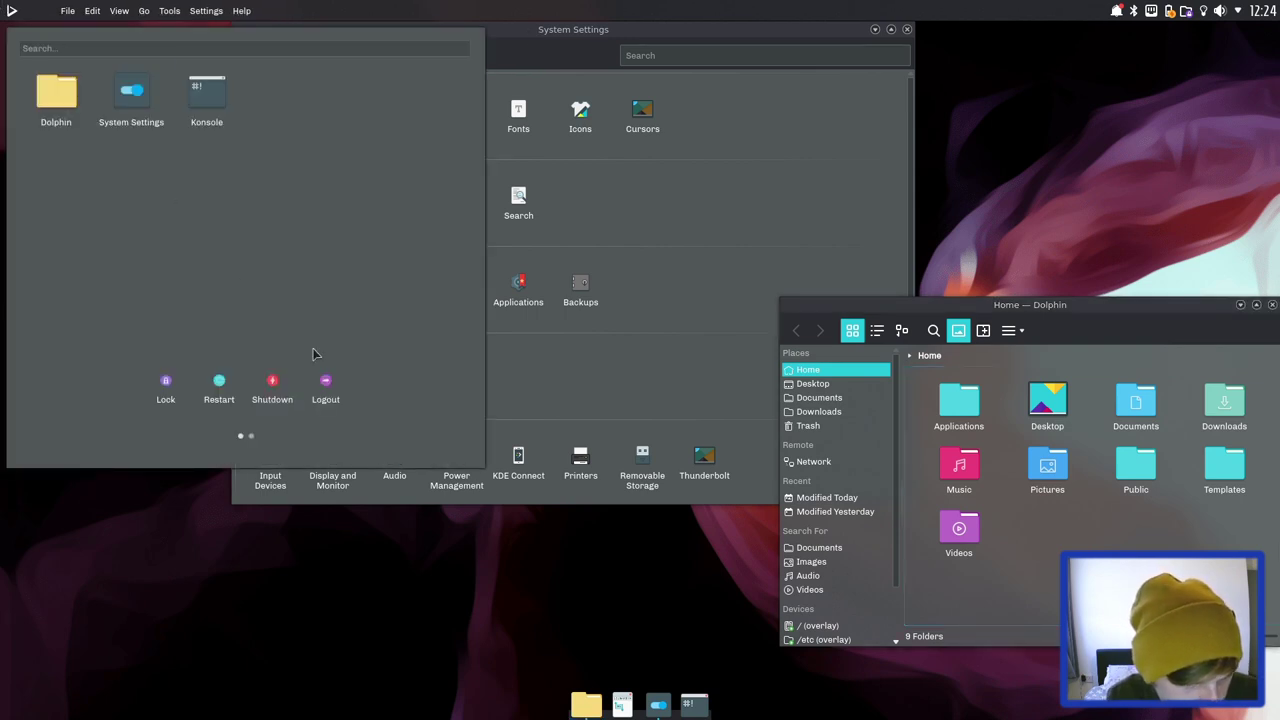
click(325, 382)
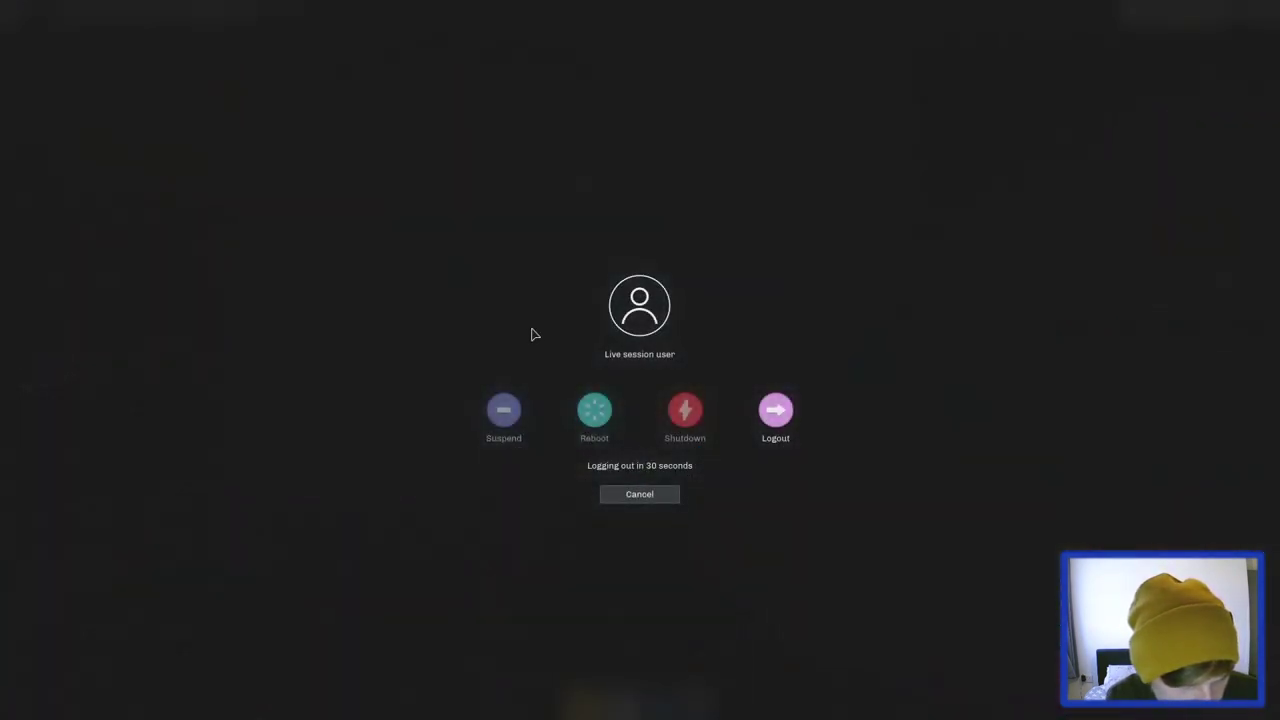
click(785, 420)
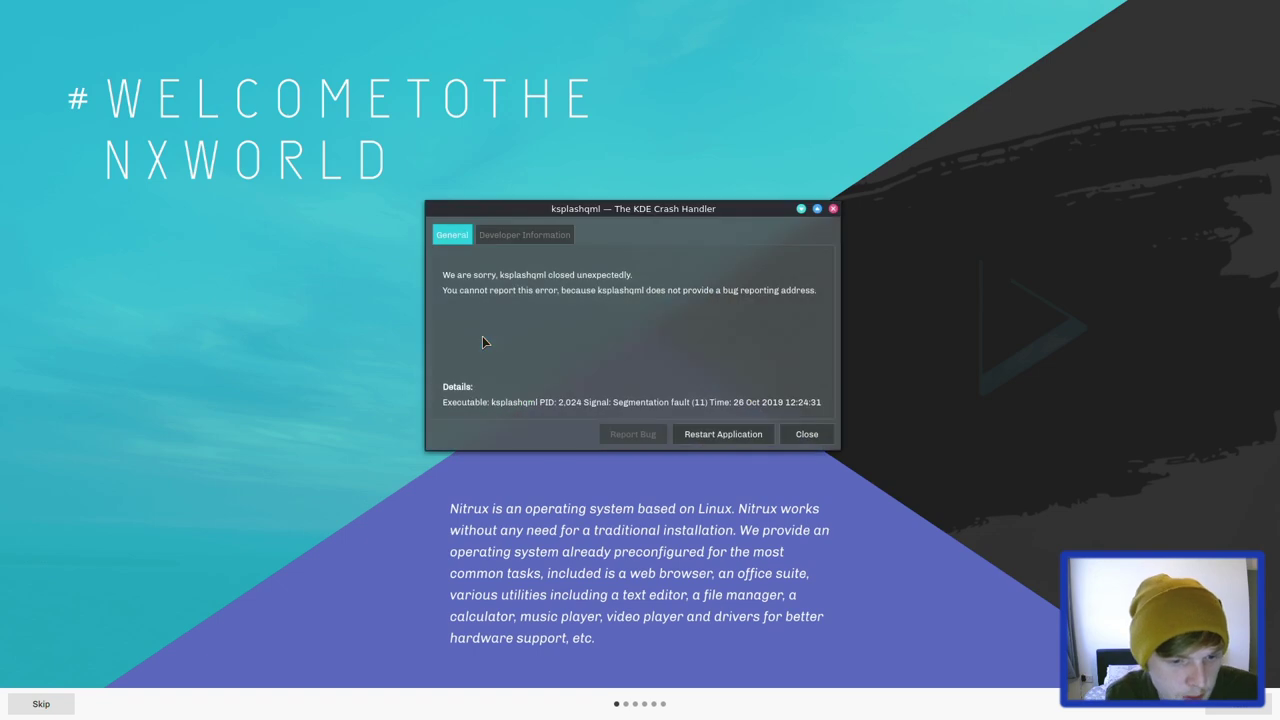
Close the ksplashqml crash report and dismiss the welcome tour to reach the desktop.
click(835, 209)
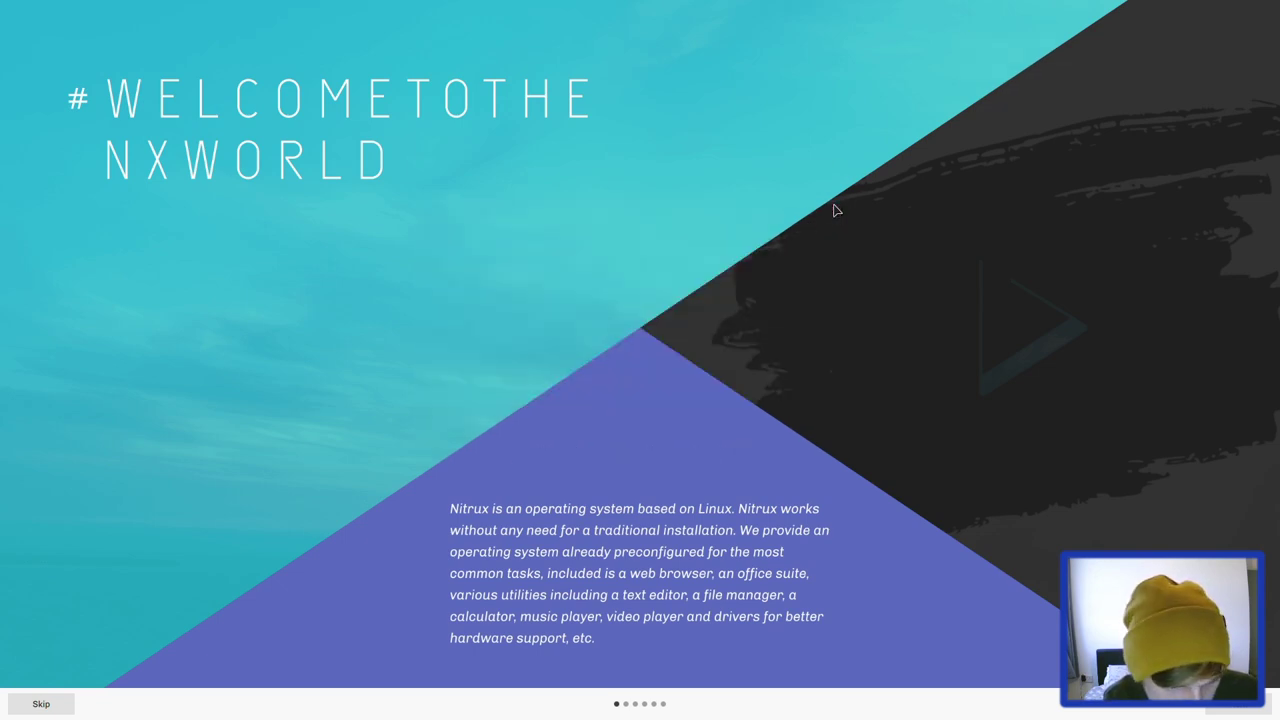
click(53, 706)
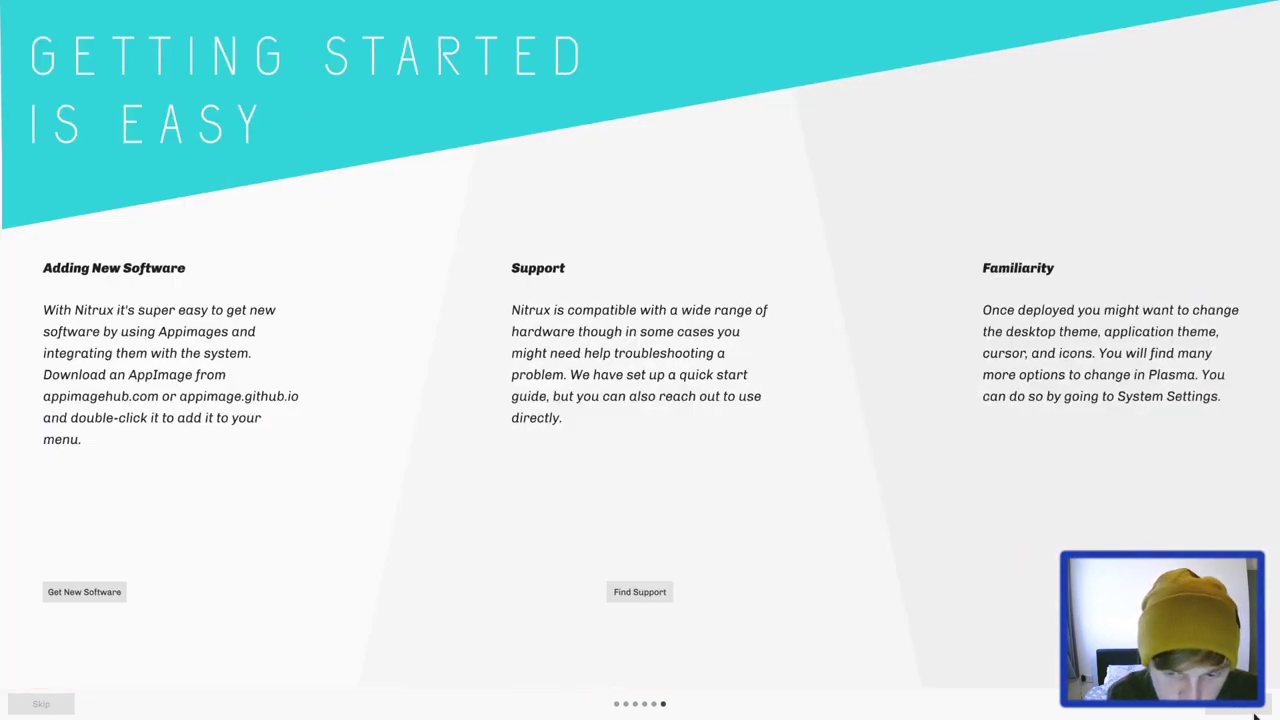
click(1248, 714)
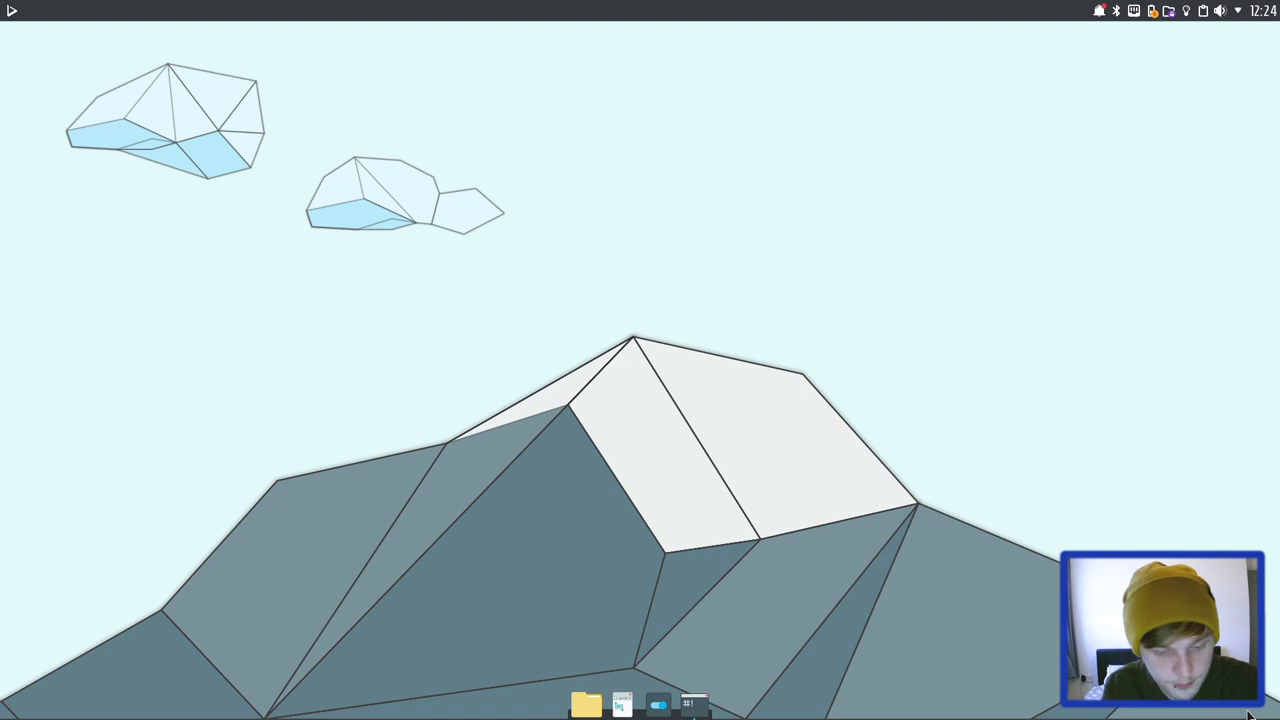
Run htop in a new terminal to check resource usage, shift the window toward the screen's centre, and quit htop.
key(ctrl+alt+t)
text(htop)
key(Return)
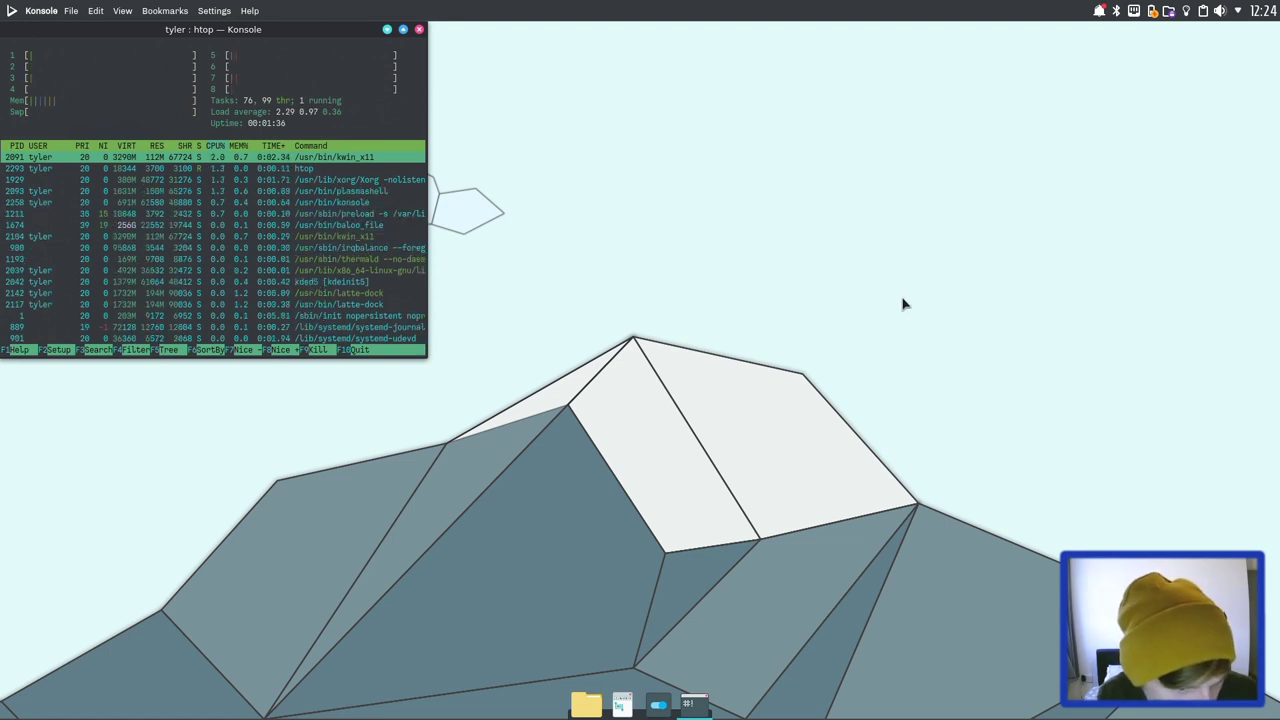
drag(355, 37, 739, 140)
key(q)
Try to apply the Green on Black color scheme to Konsole's Nitrux profile, then close the profile editor.
right_click(636, 231)
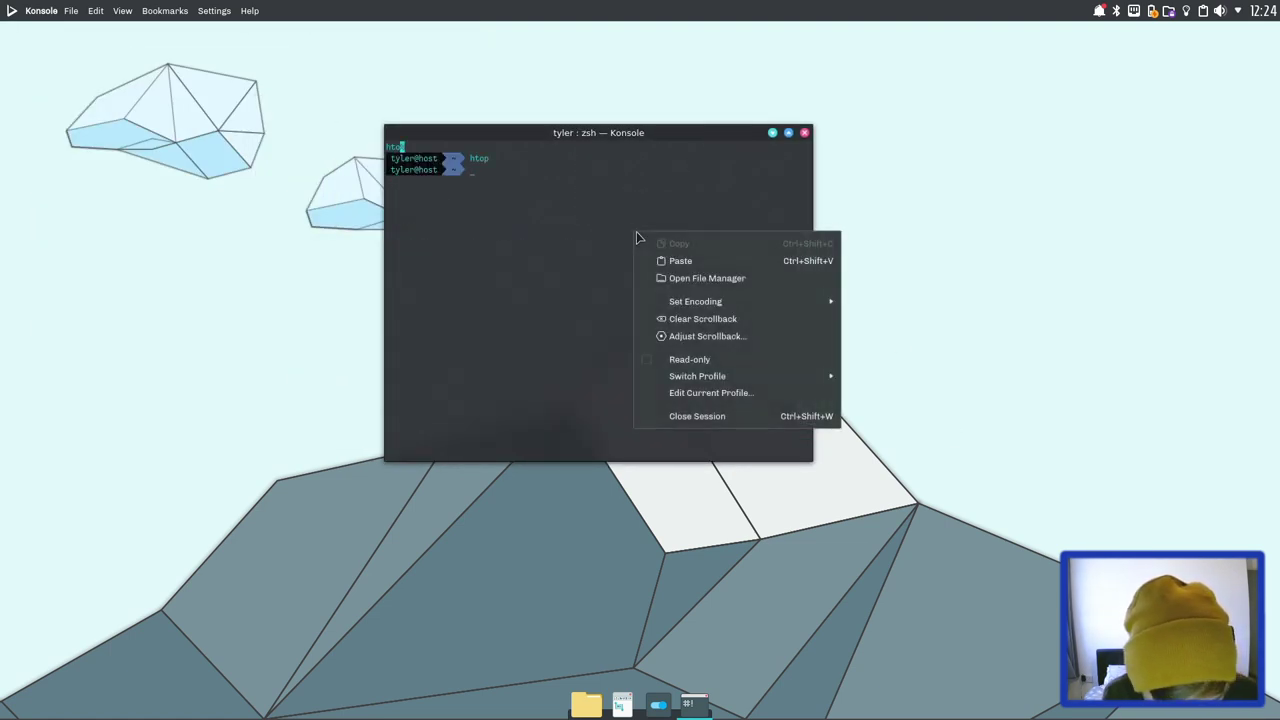
mouse_move(731, 376)
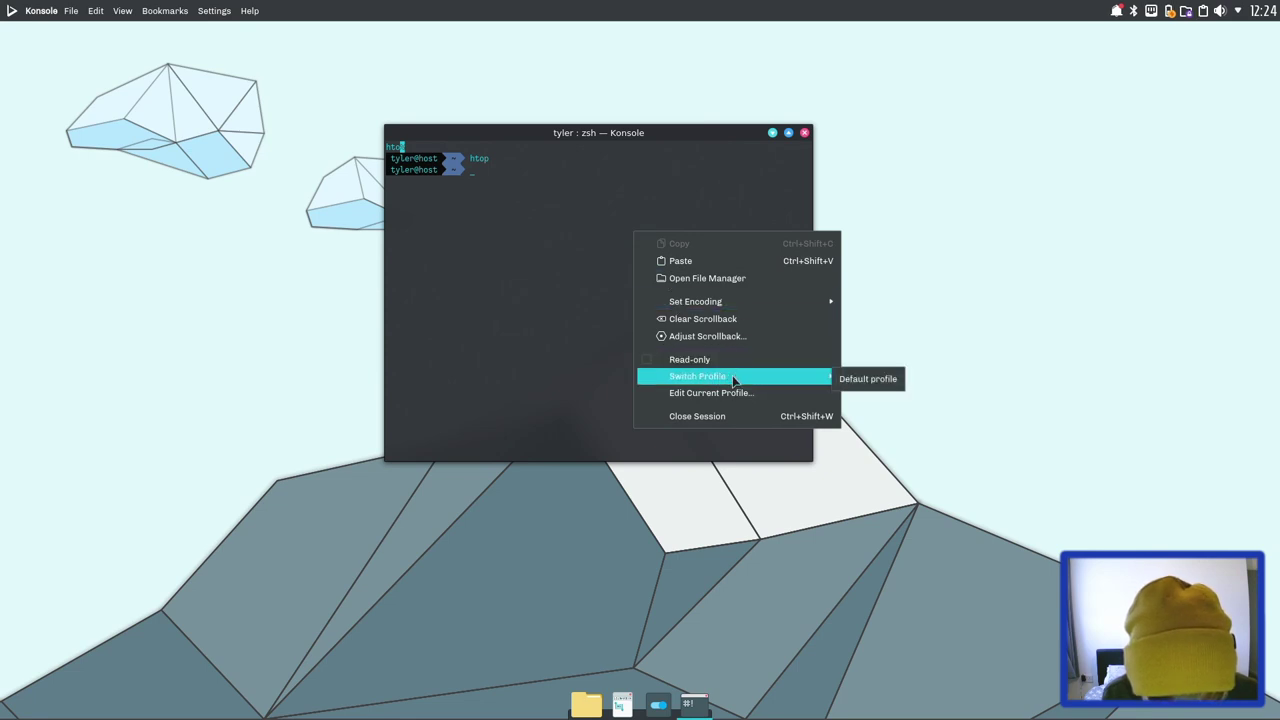
click(738, 392)
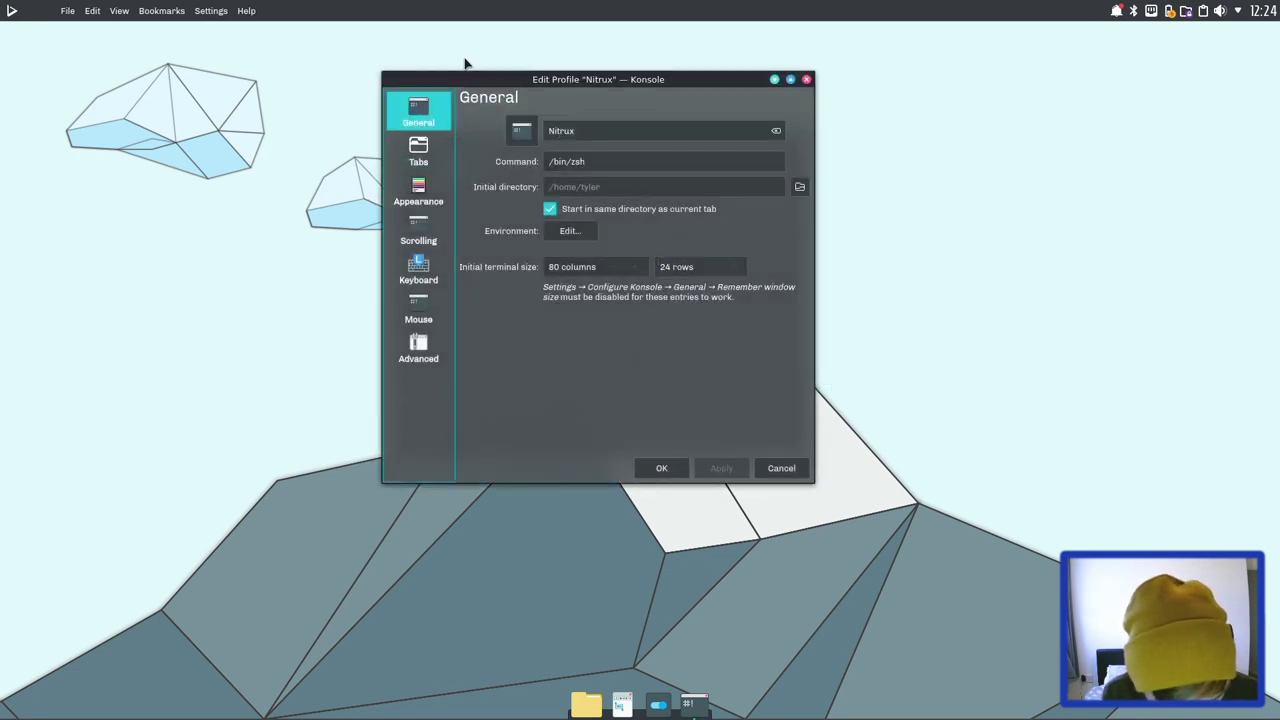
click(421, 192)
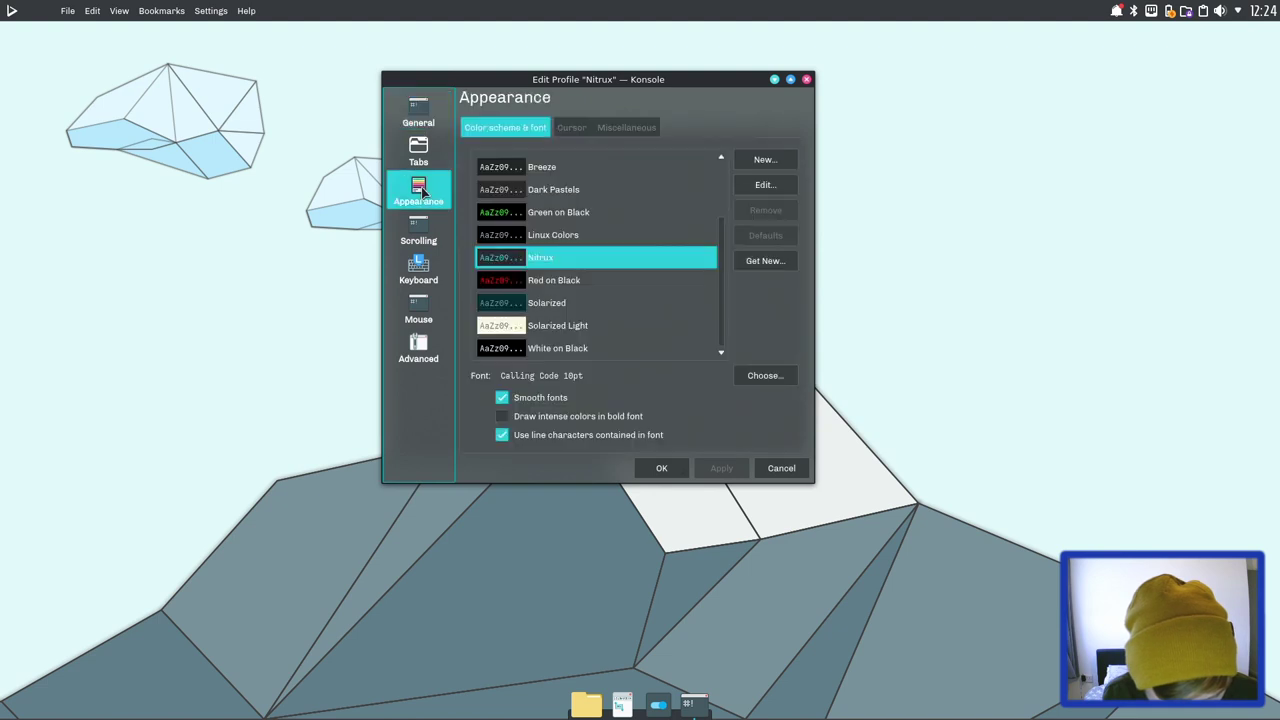
click(555, 210)
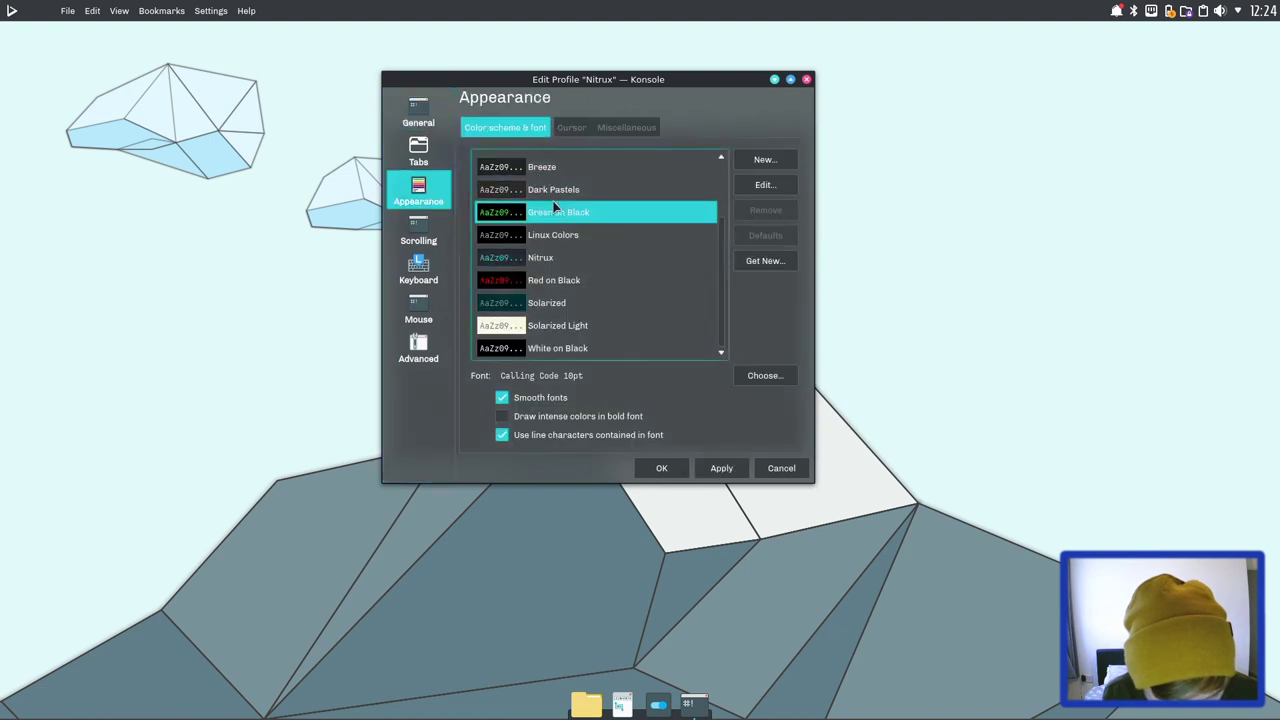
click(740, 468)
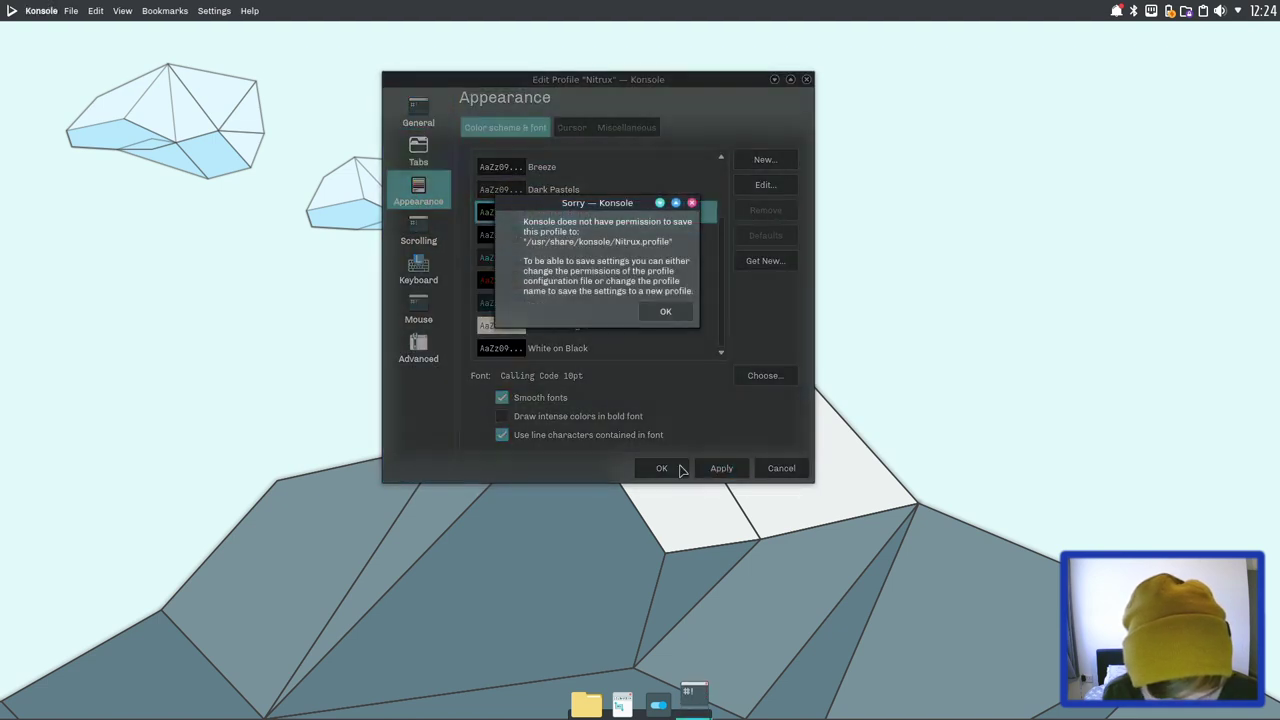
click(667, 315)
click(706, 475)
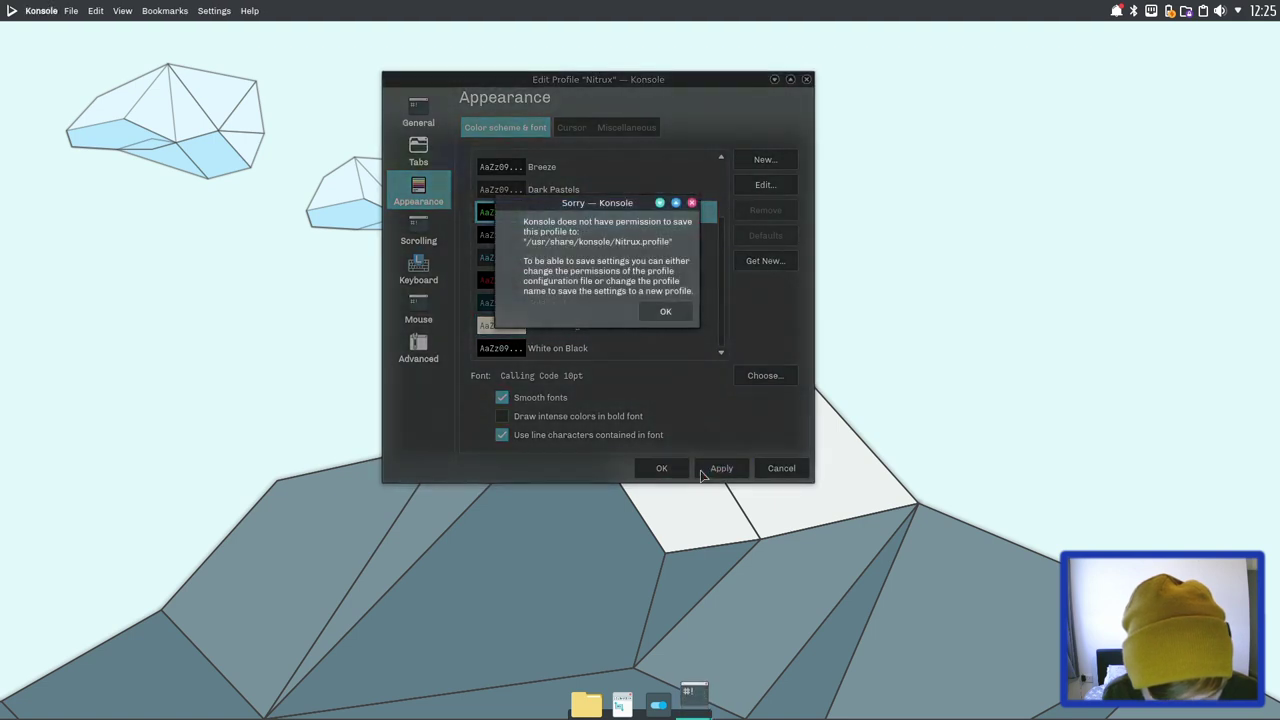
click(665, 312)
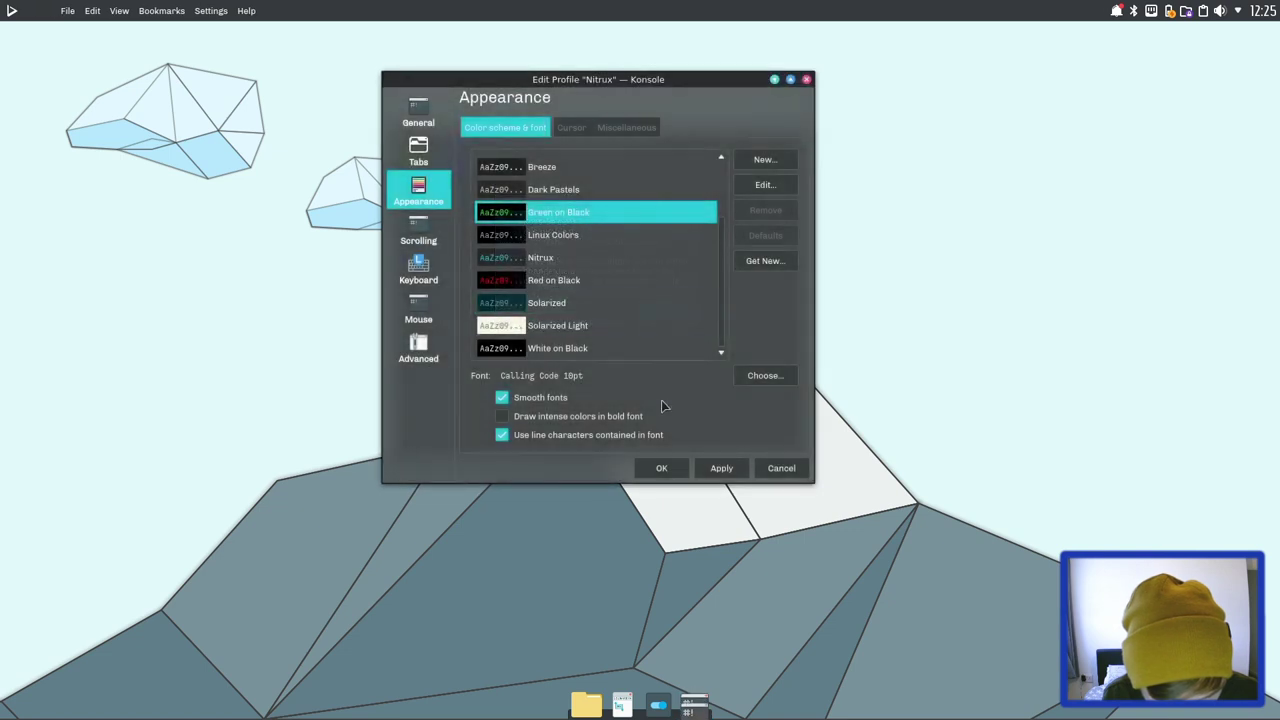
click(758, 472)
Display the system information with neofetch and move the terminal window slightly down.
text(neofetch)
key(Return)
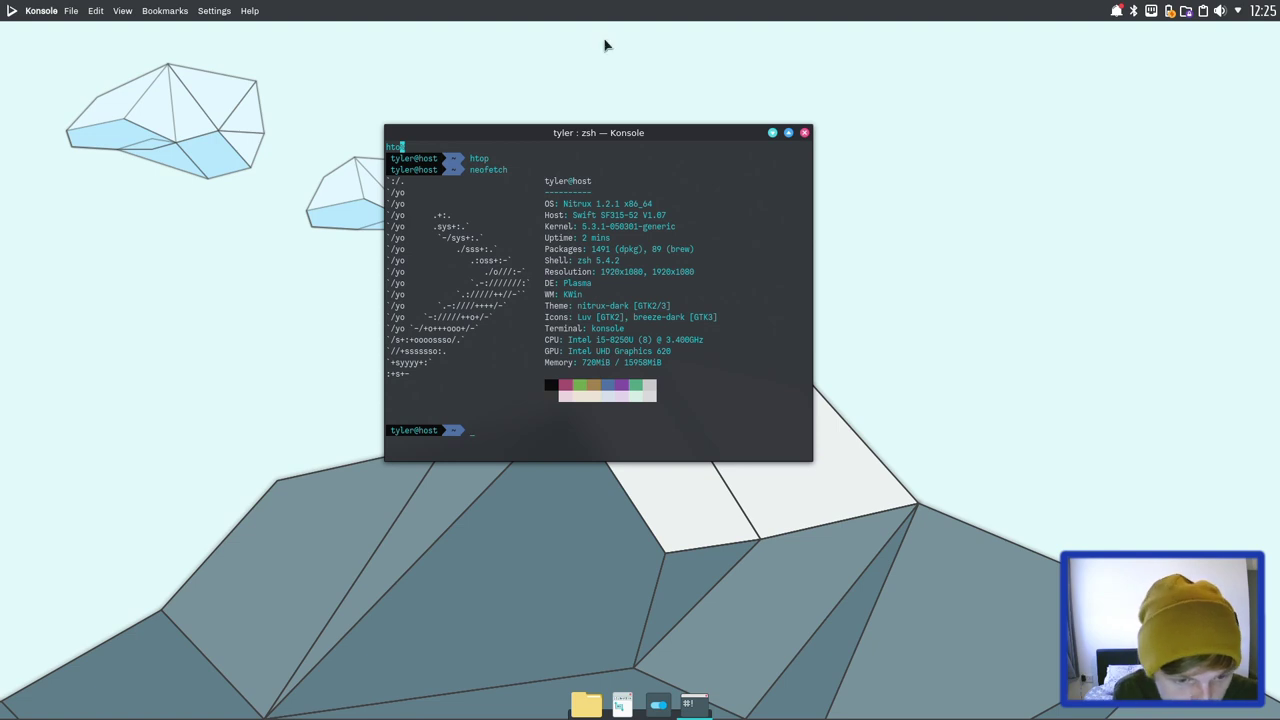
drag(578, 140, 621, 180)
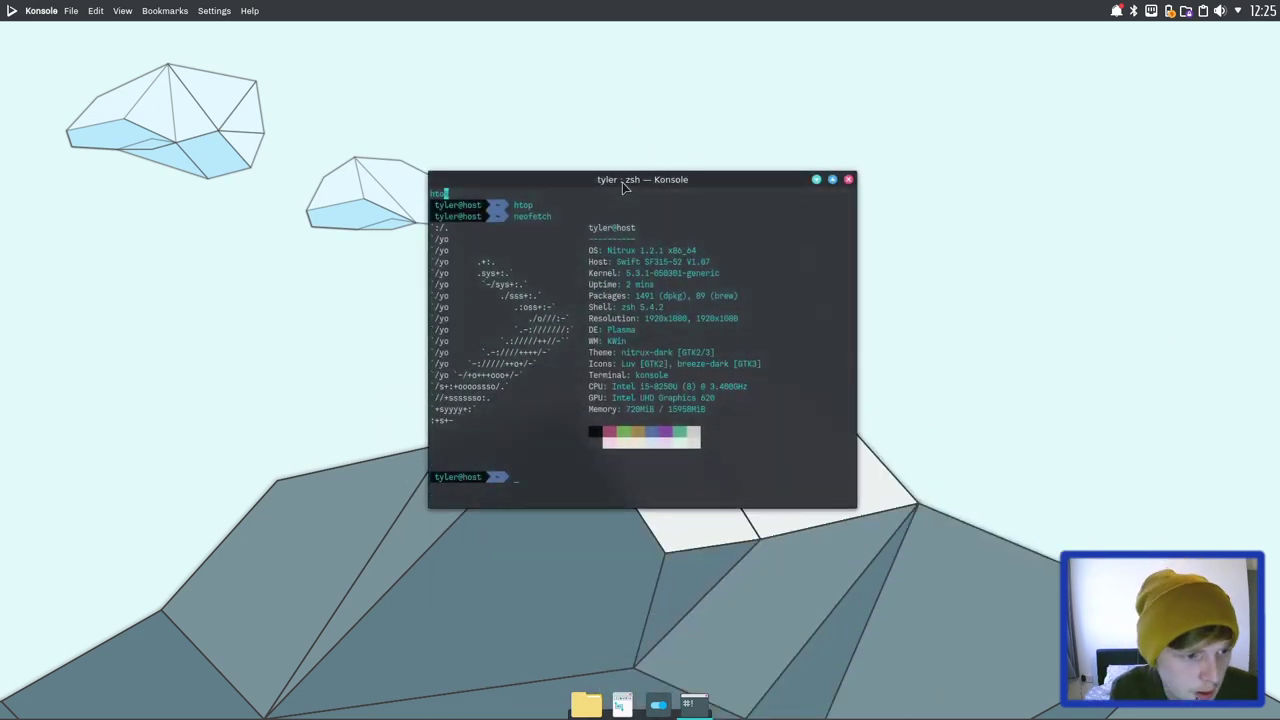
Search the application launcher for "app", close it, and move the terminal window back up.
click(11, 10)
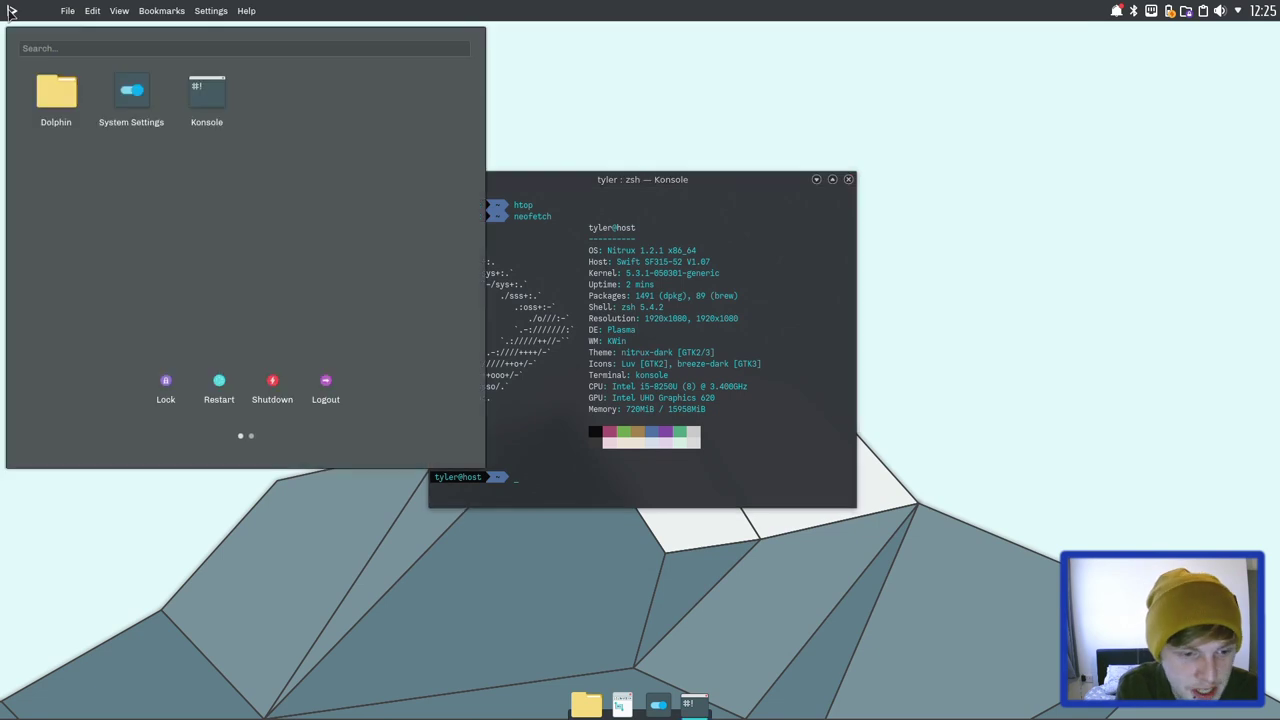
text(app)
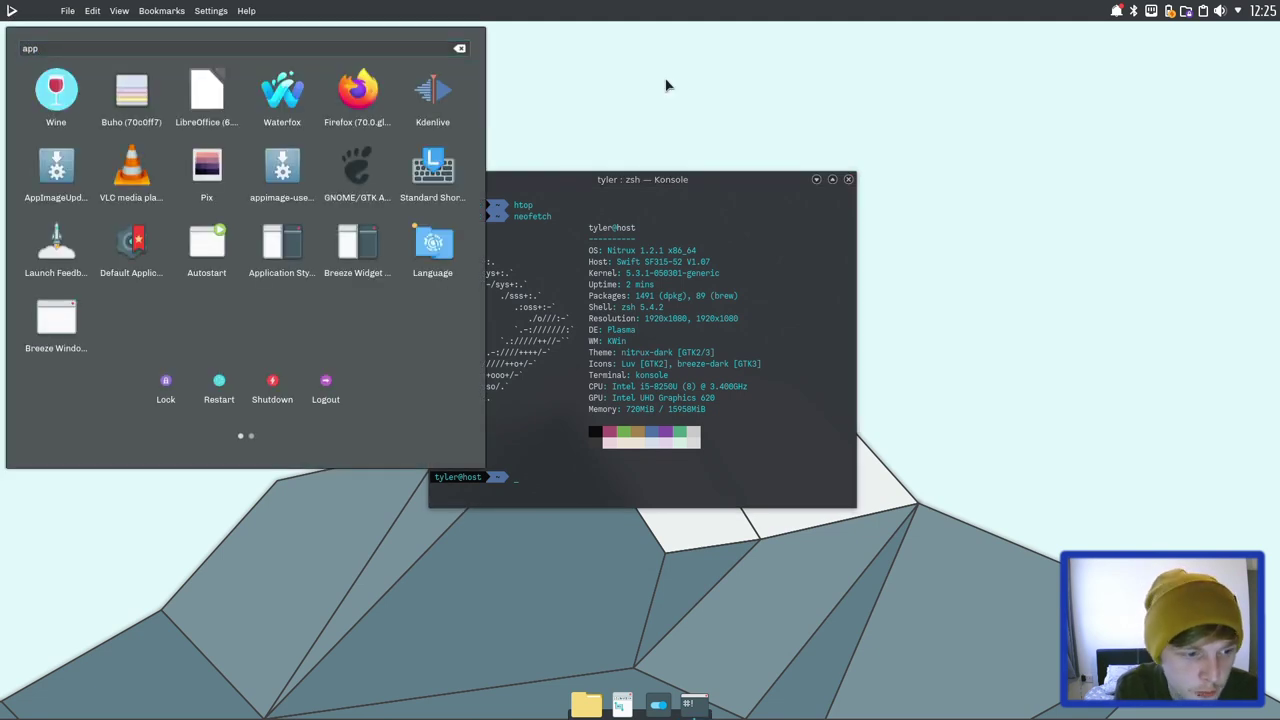
click(667, 85)
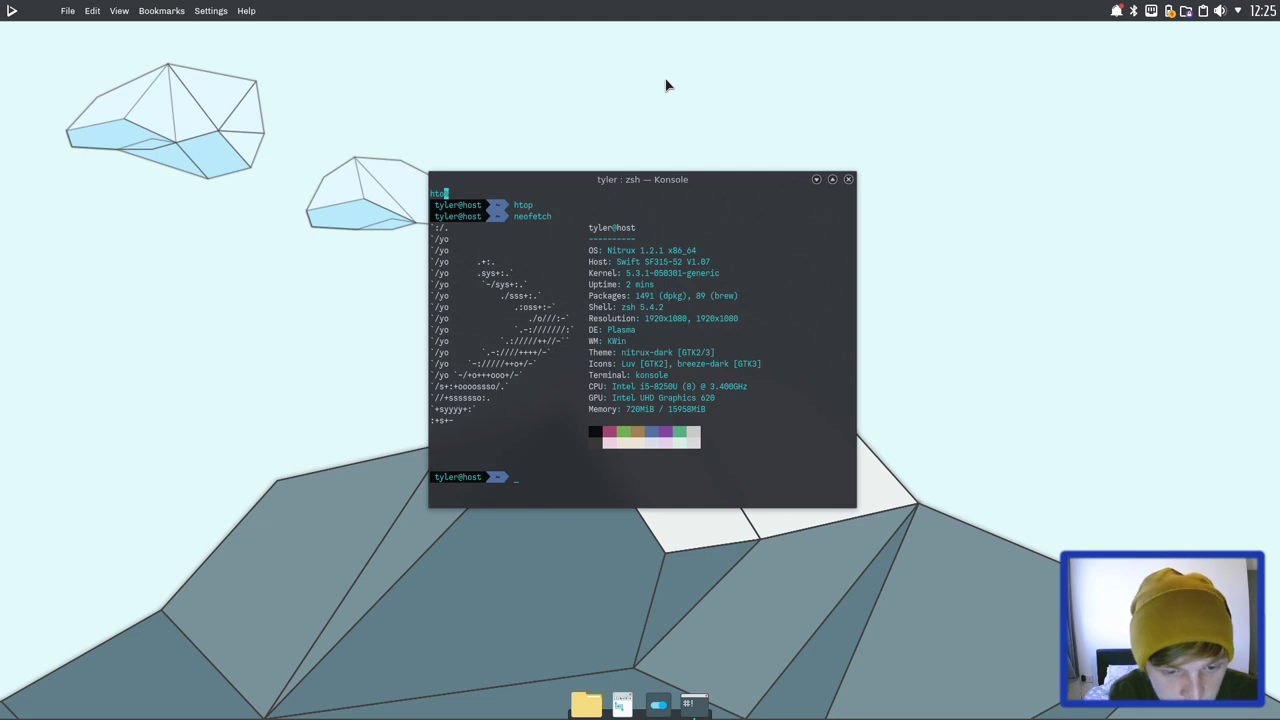
drag(707, 184, 727, 141)
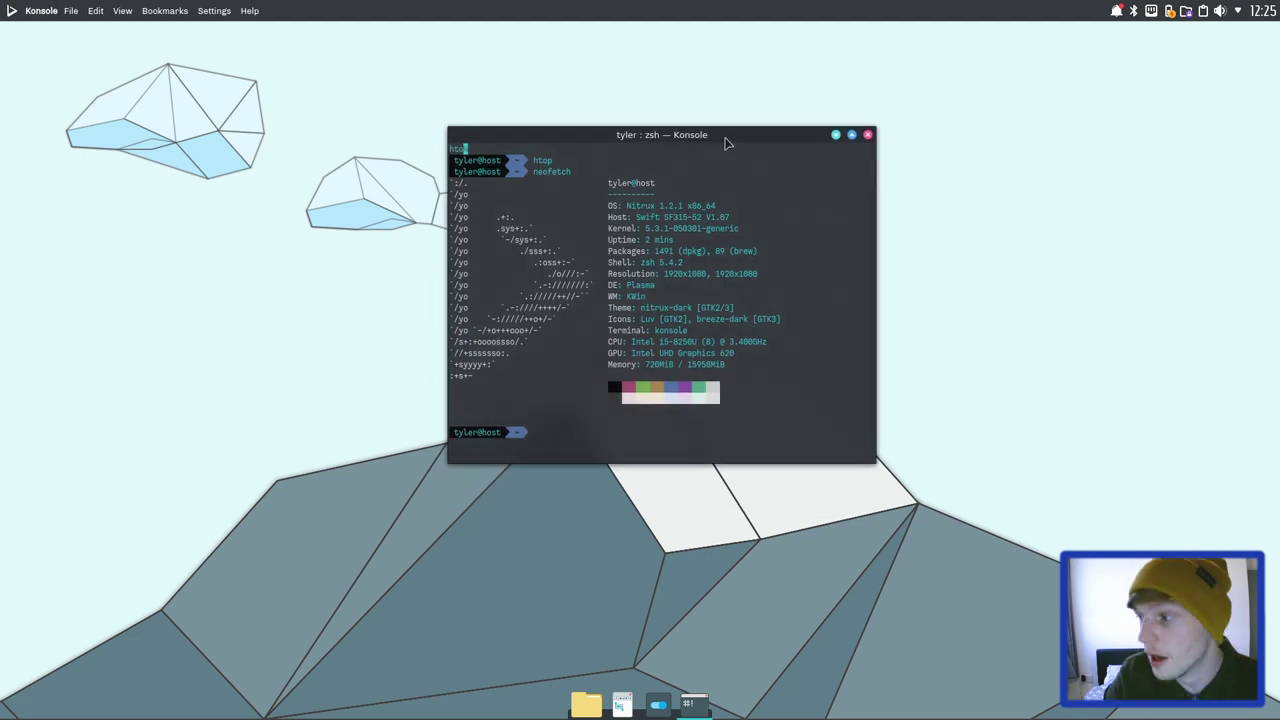